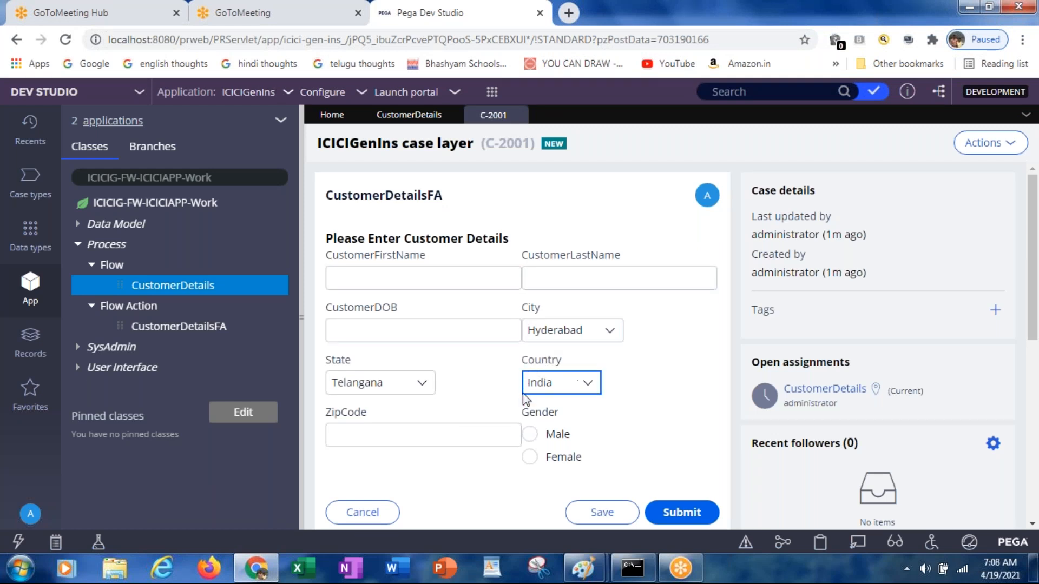
Step: Choose Male as the gender in case C-2001 and submit the customer details form
{"action": "left_click", "coordinate": [531, 436]}
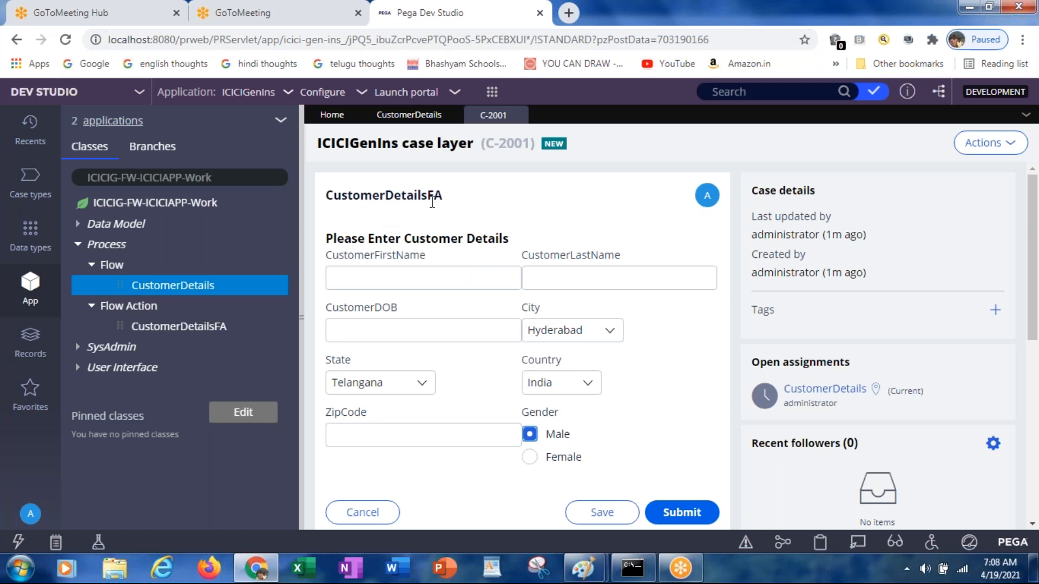
{"action": "left_click", "coordinate": [680, 517]}
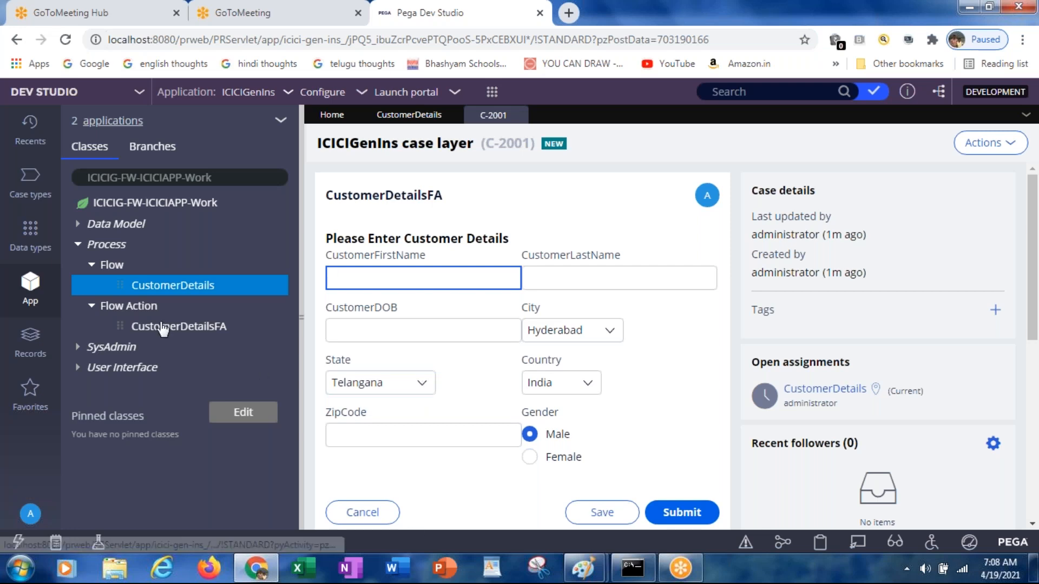
Step: Expand the class's User Interface section rules and inspect the two CustomerDetails shapes in the CustomerDetails flow
{"action": "left_click", "coordinate": [76, 370]}
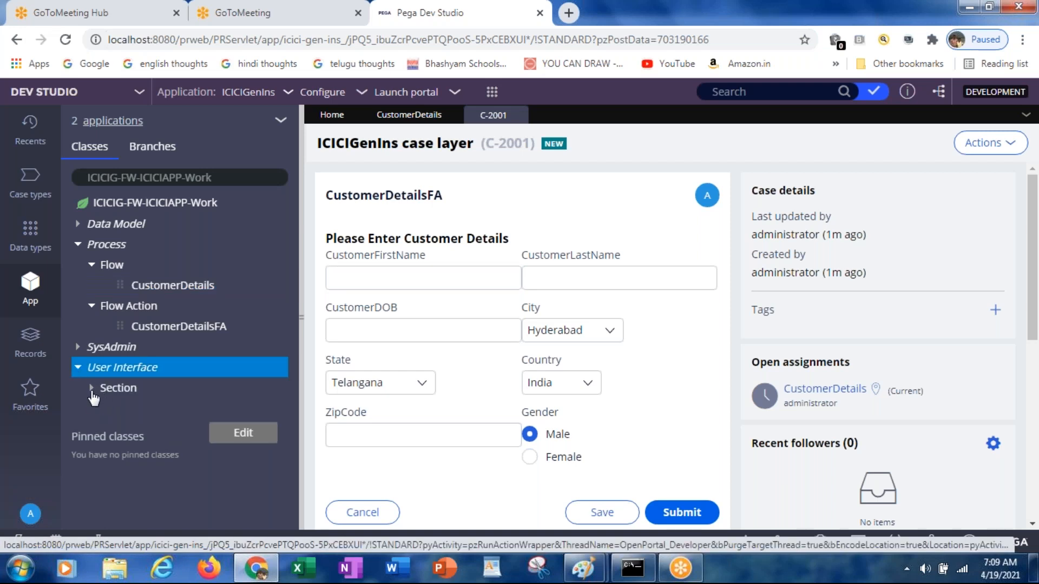
{"action": "left_click", "coordinate": [92, 390]}
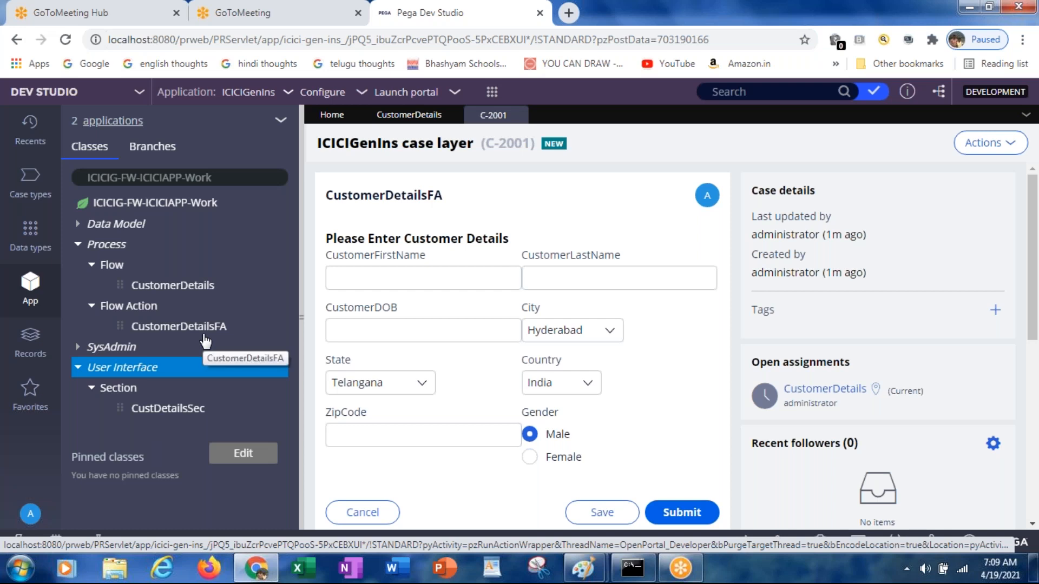
{"action": "left_click", "coordinate": [404, 118]}
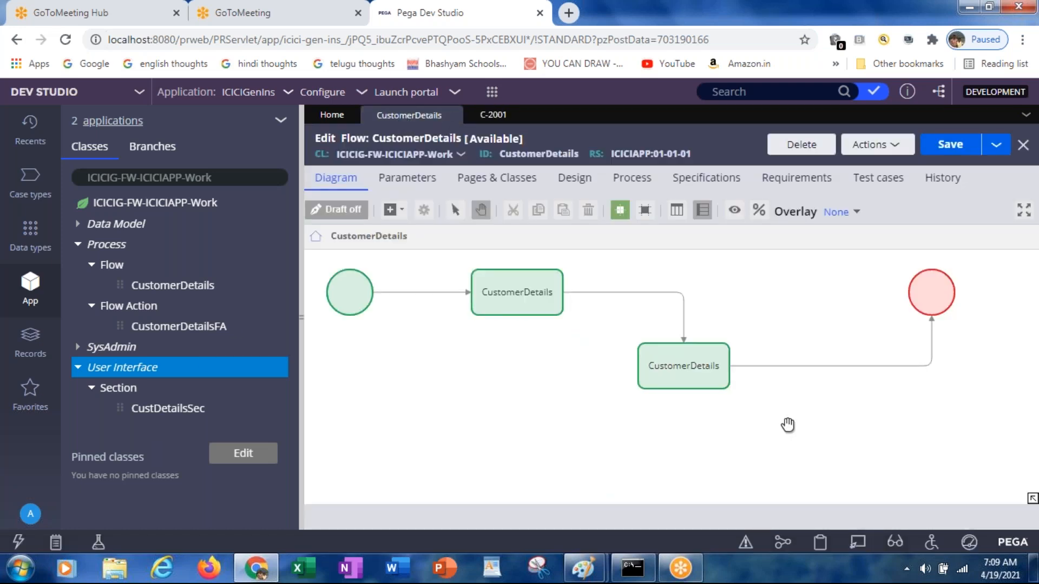
{"action": "left_click", "coordinate": [714, 373]}
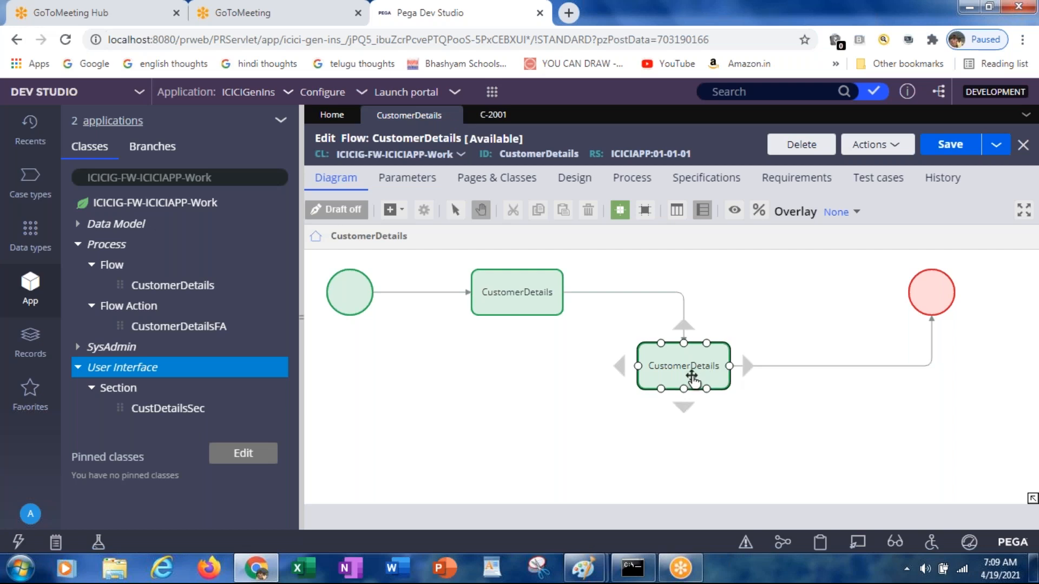
{"action": "left_click", "coordinate": [535, 292]}
{"action": "left_click", "coordinate": [644, 305]}
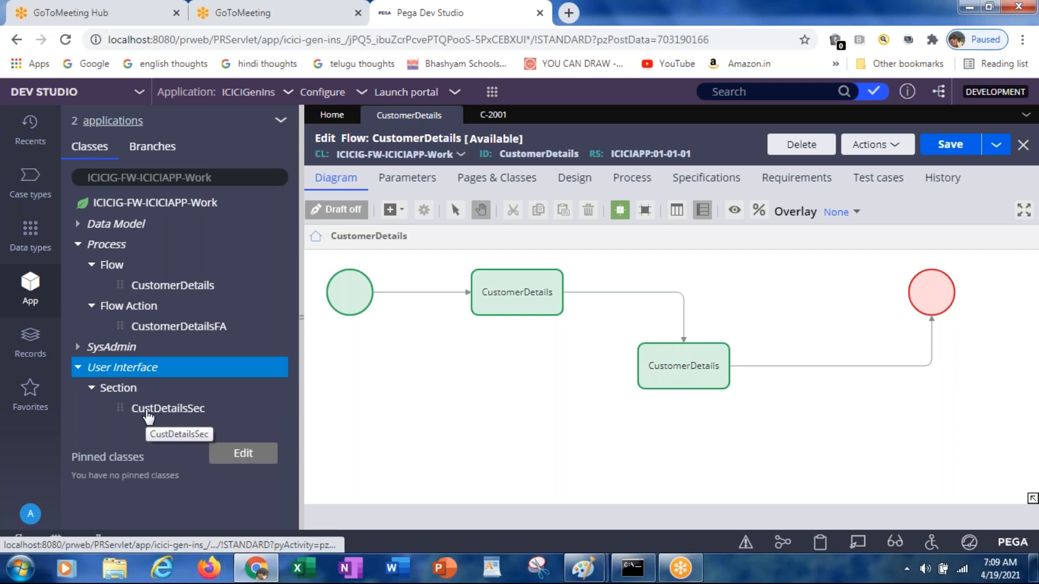
{"action": "right_click", "coordinate": [125, 395]}
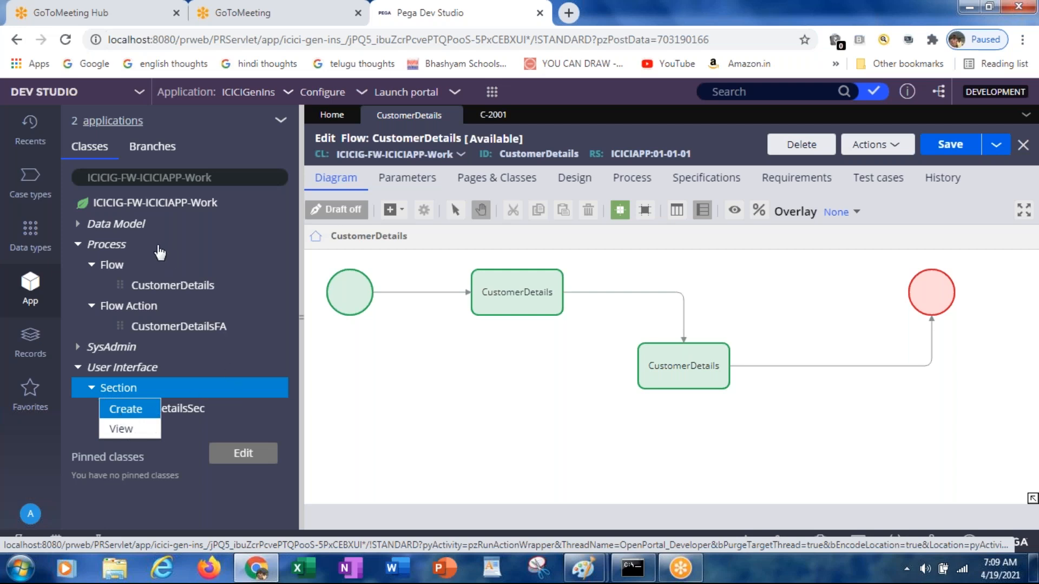
{"action": "left_click", "coordinate": [121, 369]}
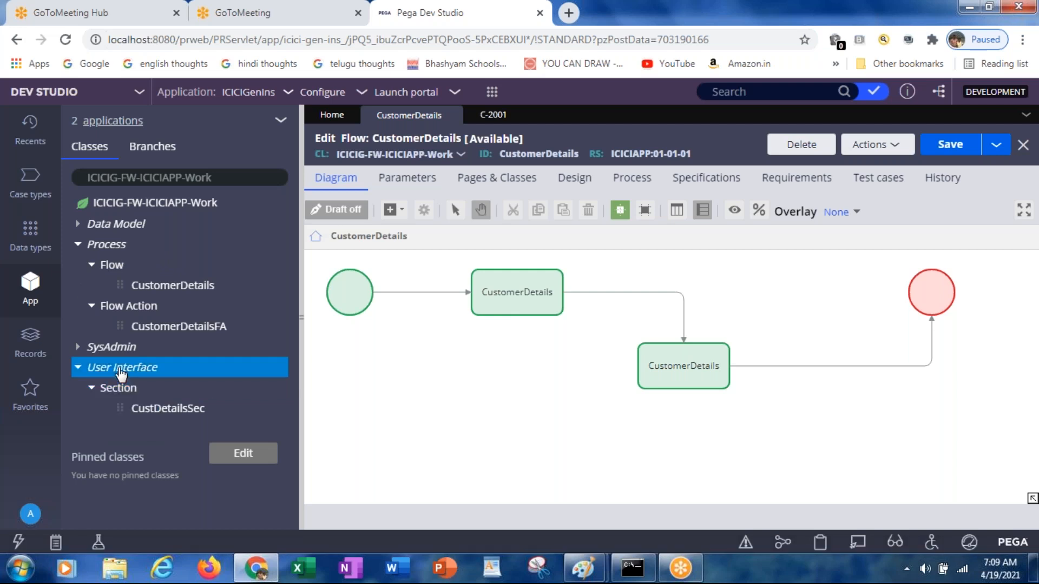
{"action": "right_click", "coordinate": [122, 369]}
{"action": "mouse_move", "coordinate": [121, 385]}
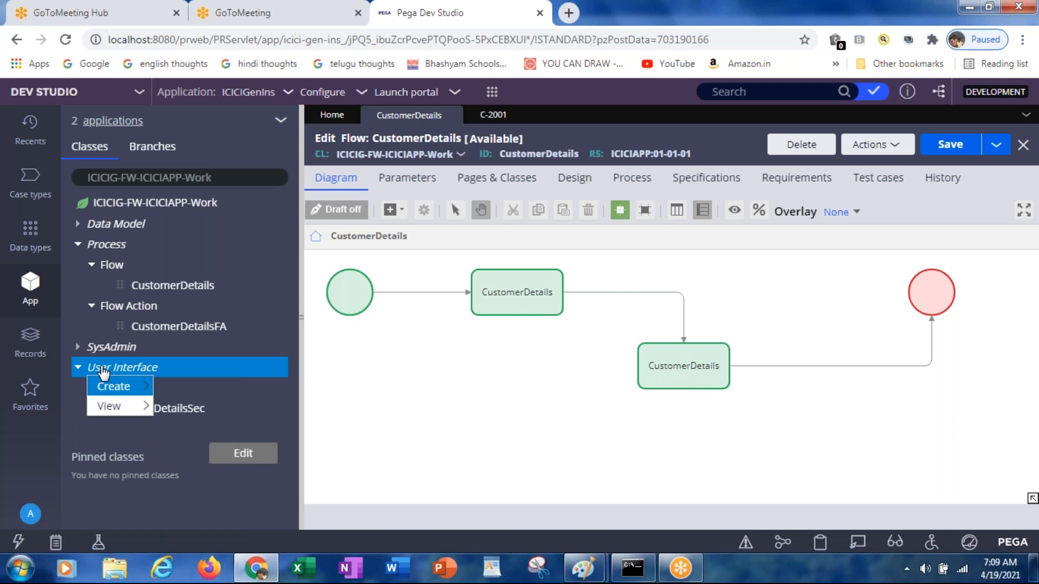
{"action": "left_click", "coordinate": [143, 208]}
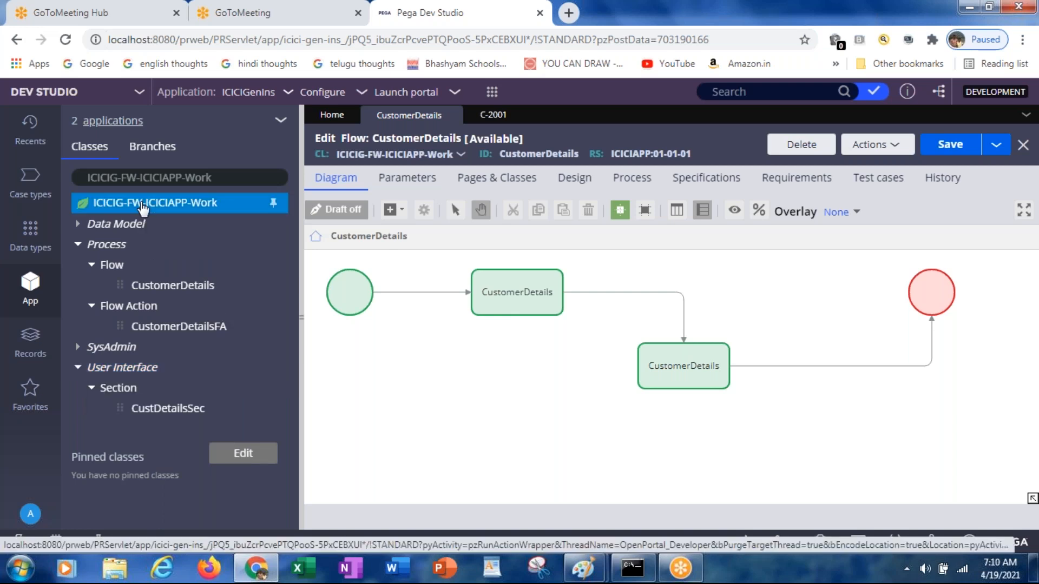
{"action": "right_click", "coordinate": [141, 209]}
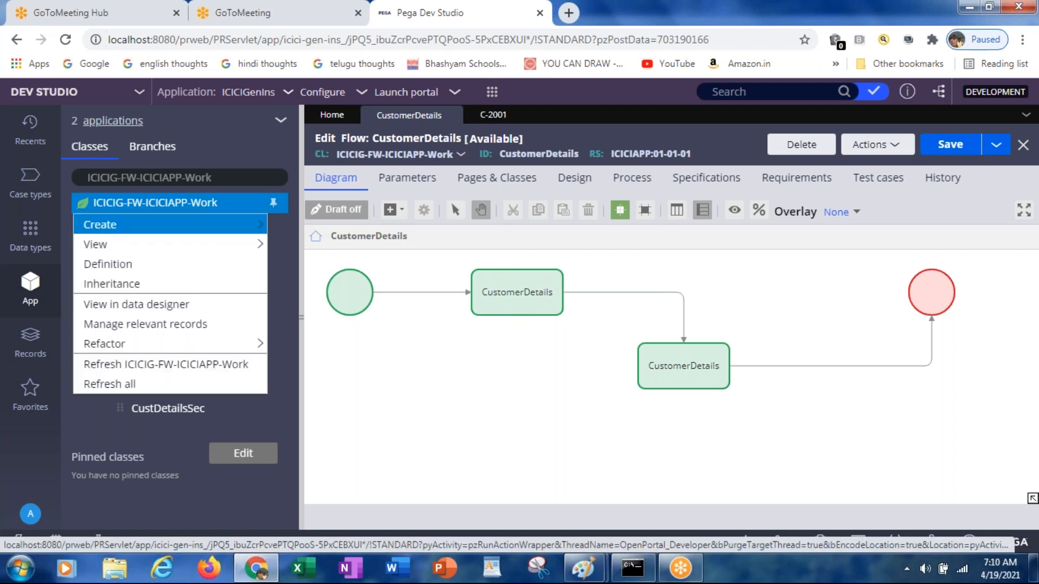
{"action": "mouse_move", "coordinate": [128, 231]}
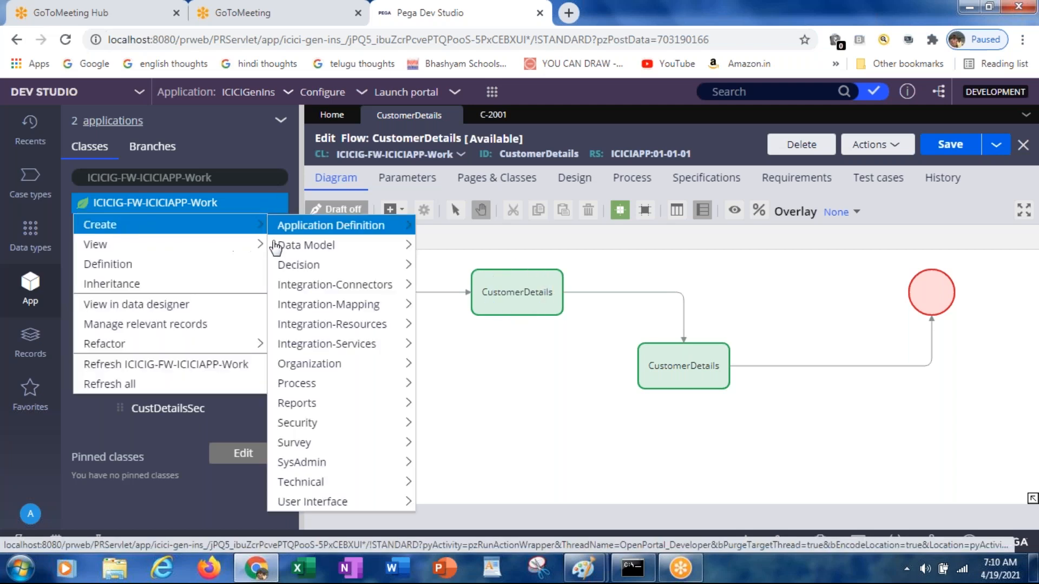
{"action": "mouse_move", "coordinate": [298, 429]}
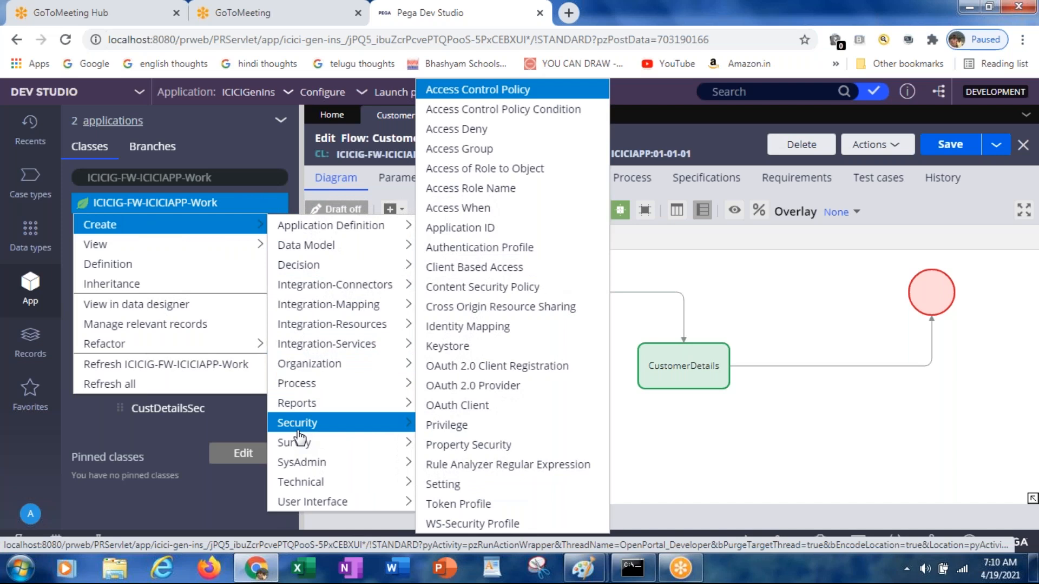
{"action": "mouse_move", "coordinate": [292, 502]}
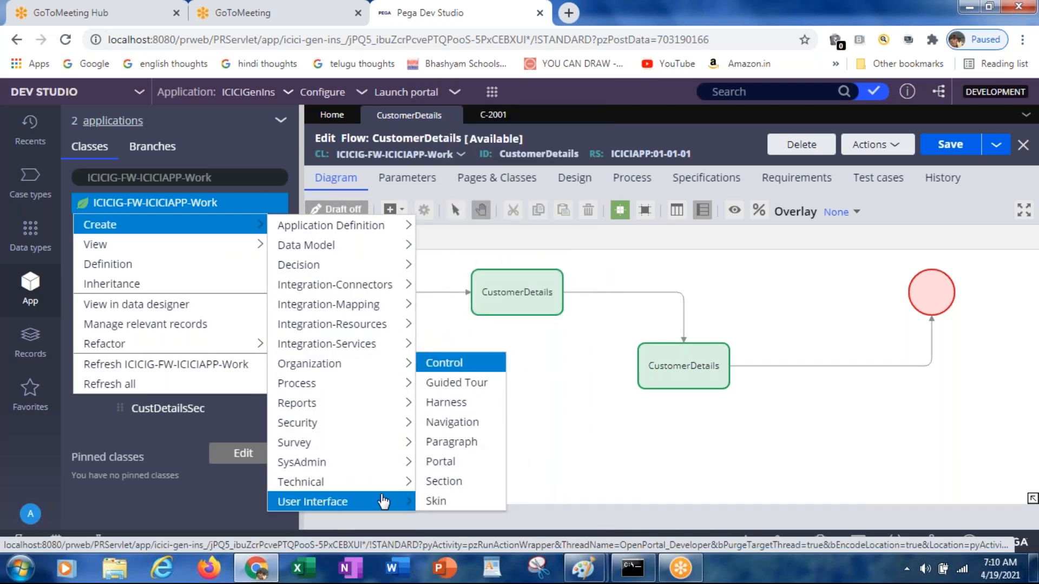
{"action": "left_click", "coordinate": [456, 486]}
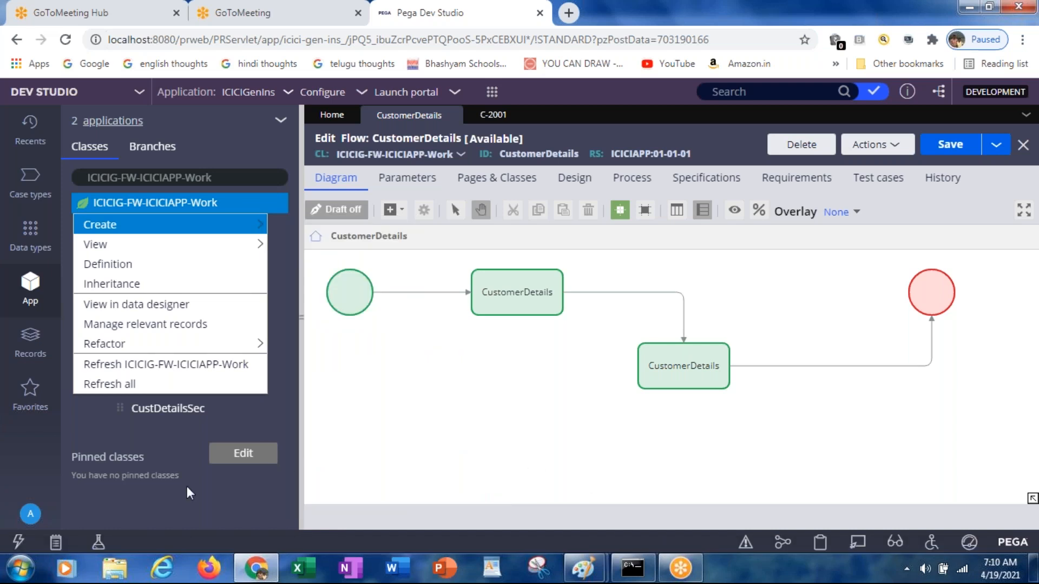
{"action": "left_click", "coordinate": [160, 444]}
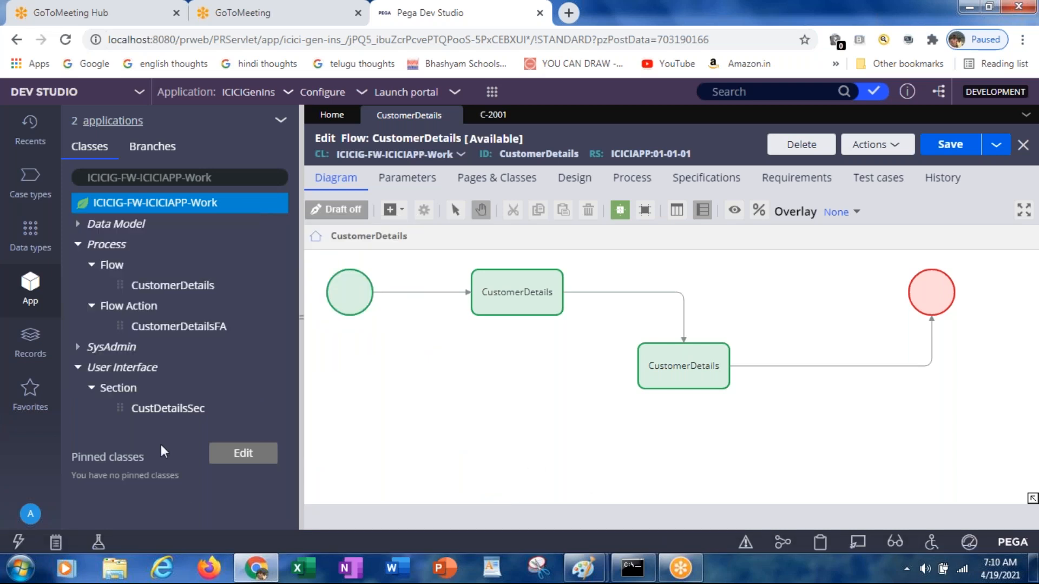
Step: Create and open a section labelled ManagerDetailsSec in class ICICIG-FW-ICICIAPP-Work, ruleset ICICIAPP 01-01-01
{"action": "left_click", "coordinate": [120, 389]}
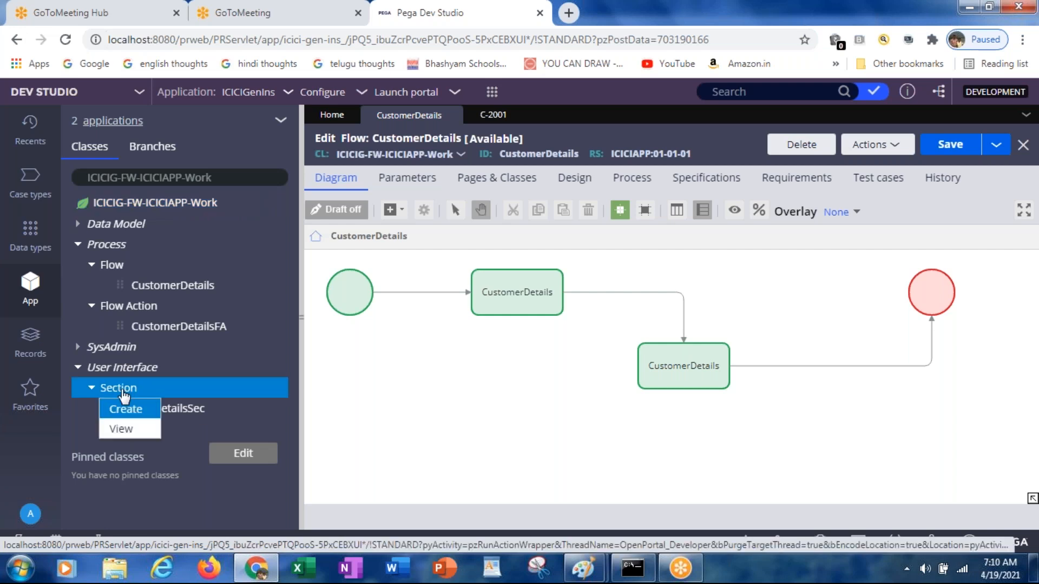
{"action": "left_click", "coordinate": [127, 413]}
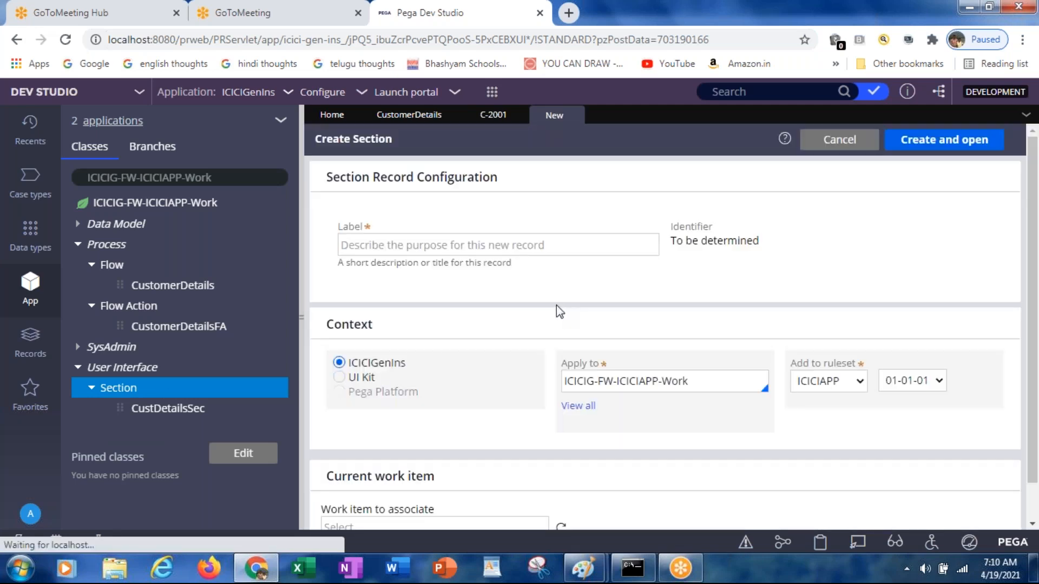
{"action": "left_click", "coordinate": [420, 251]}
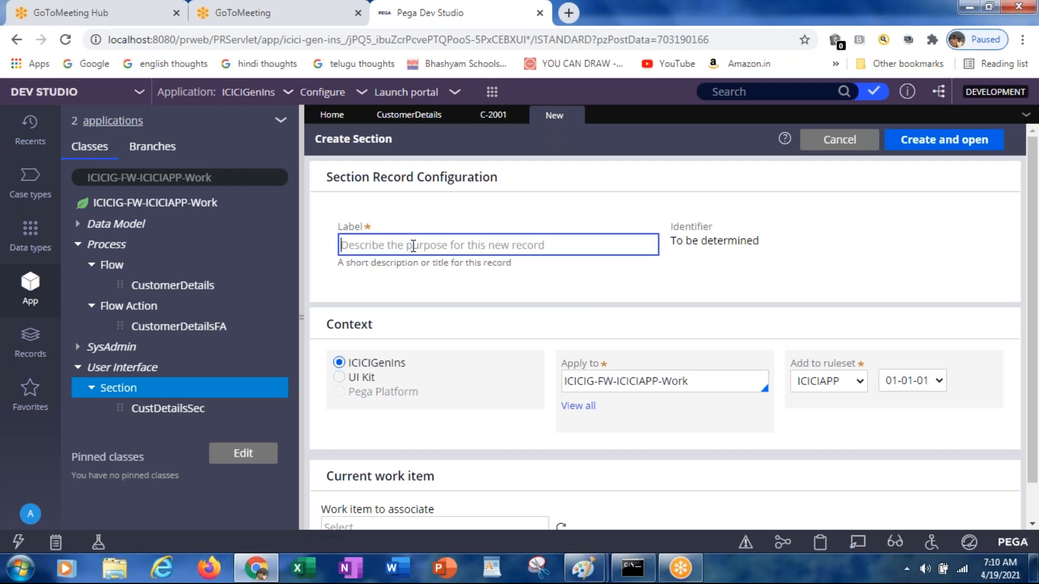
{"action": "type", "text": "Mana"}
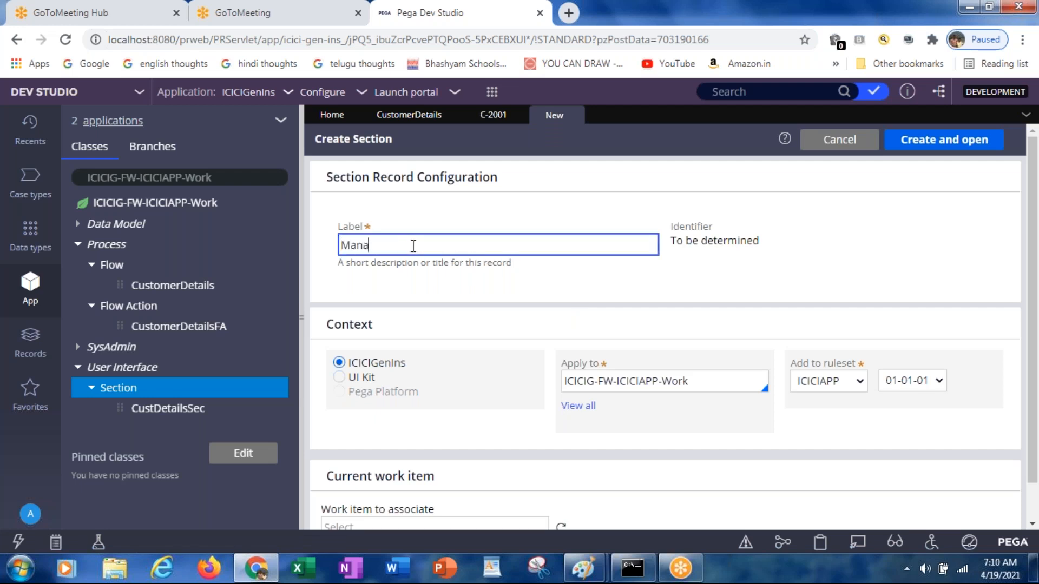
{"action": "type", "text": "gerDetailsSec"}
{"action": "key", "text": "Tab"}
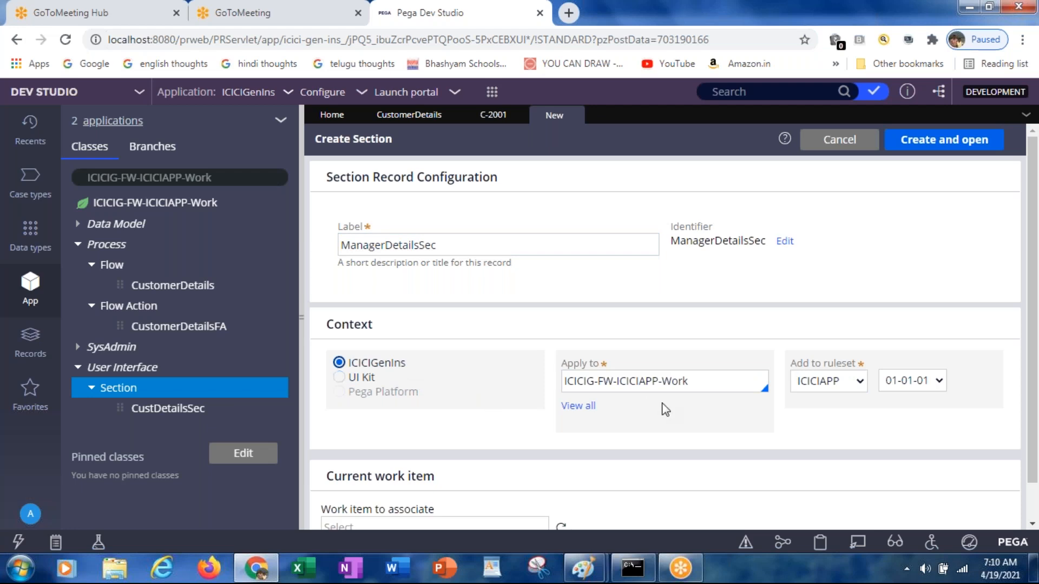
{"action": "left_click", "coordinate": [920, 142]}
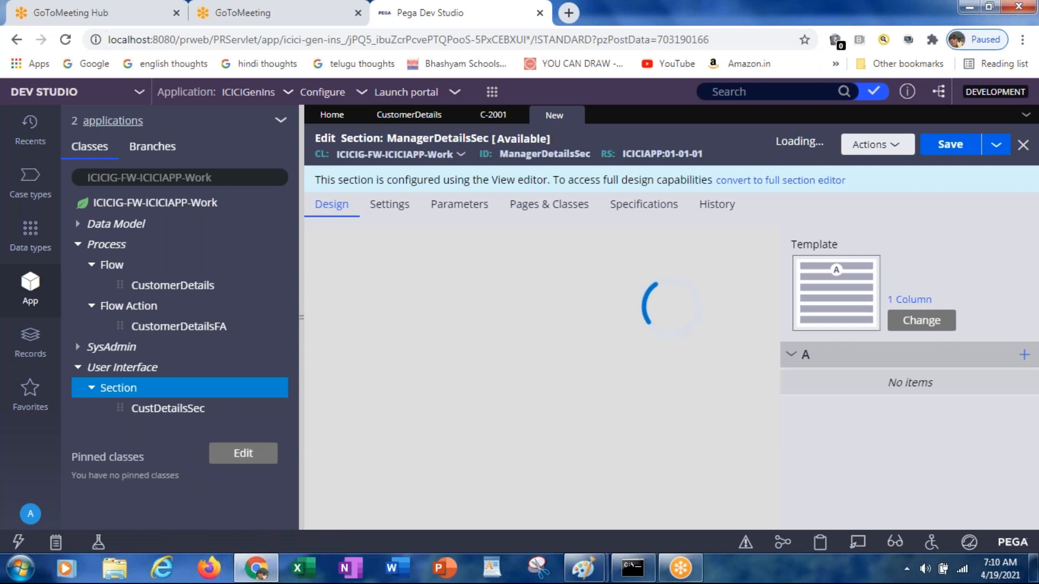
Step: Convert ManagerDetailsSec to the full section editor and expand the class's Data Model properties
{"action": "left_click", "coordinate": [779, 180]}
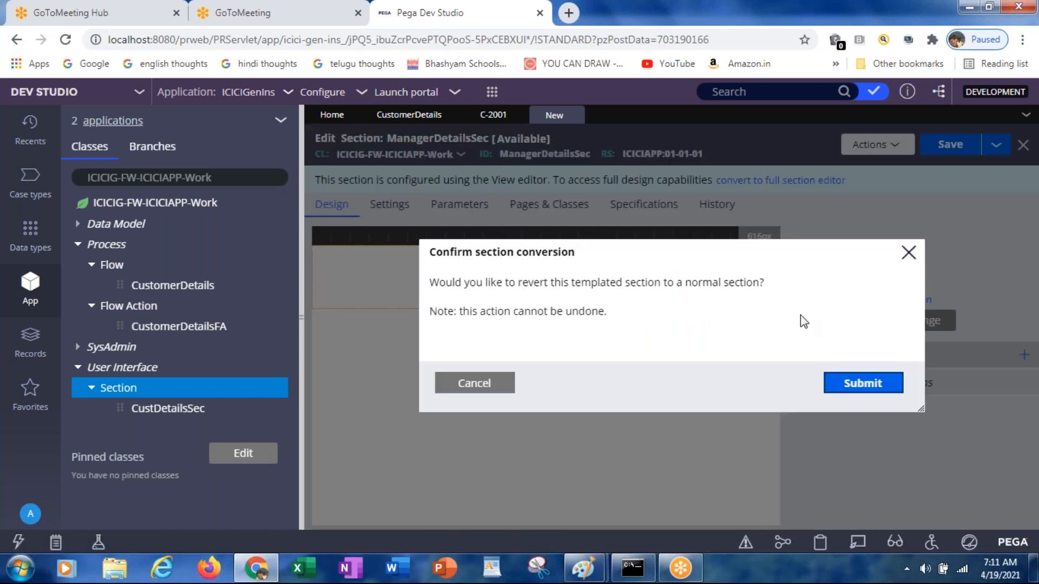
{"action": "left_click", "coordinate": [849, 389]}
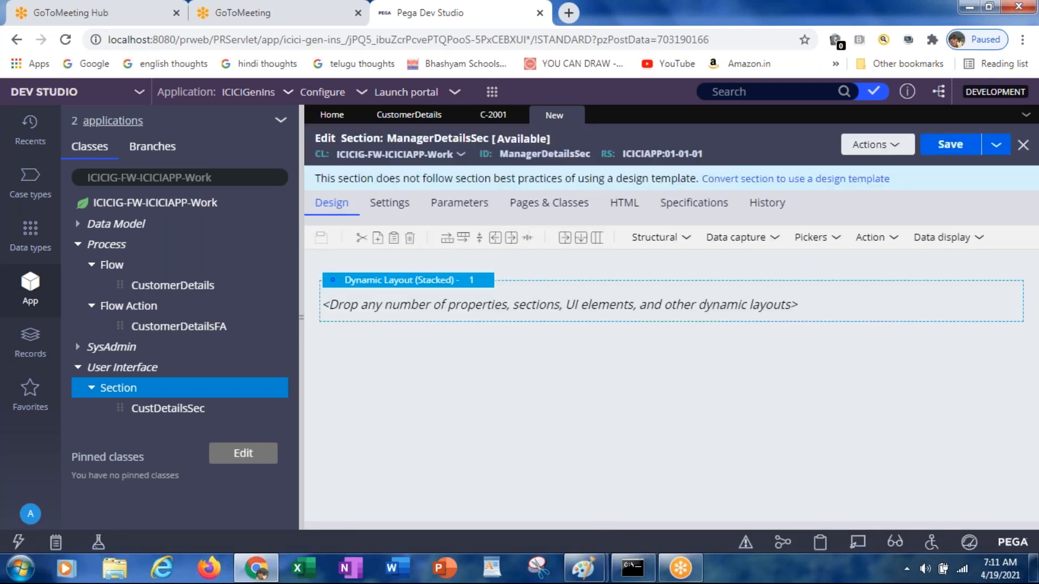
{"action": "left_click", "coordinate": [79, 230]}
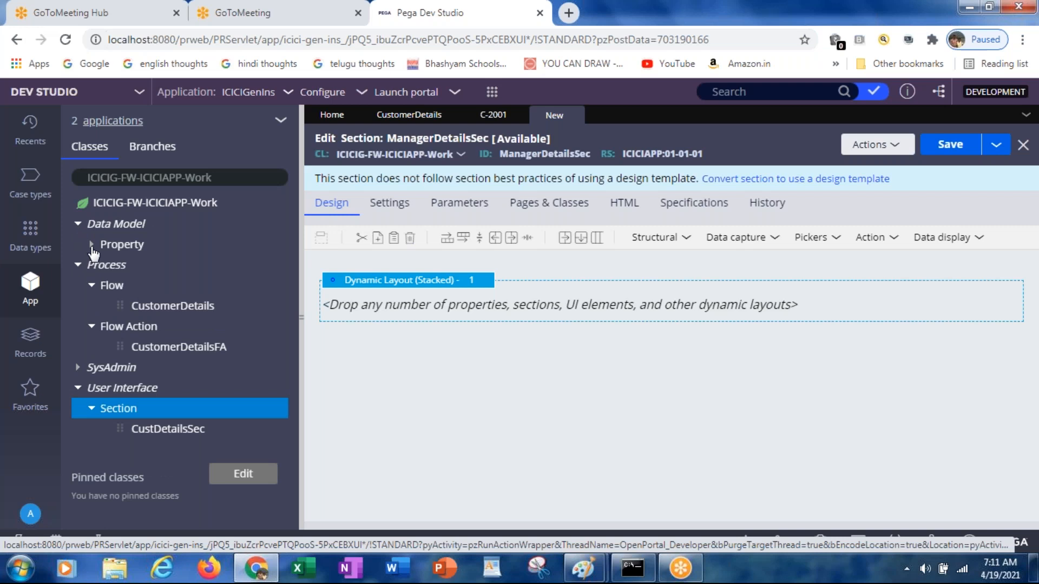
{"action": "left_click", "coordinate": [93, 249]}
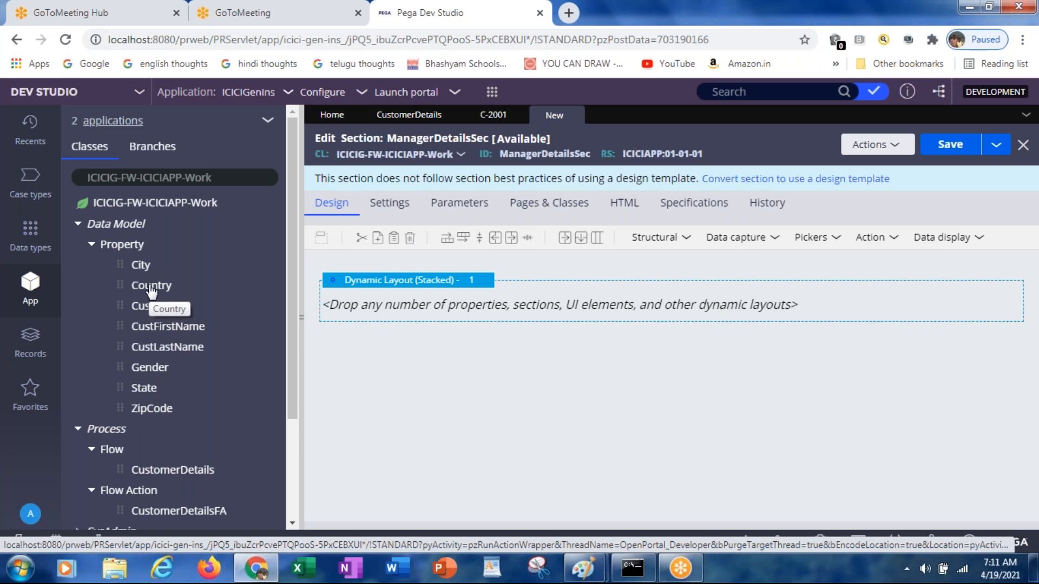
{"action": "left_click", "coordinate": [127, 247]}
{"action": "right_click", "coordinate": [127, 247]}
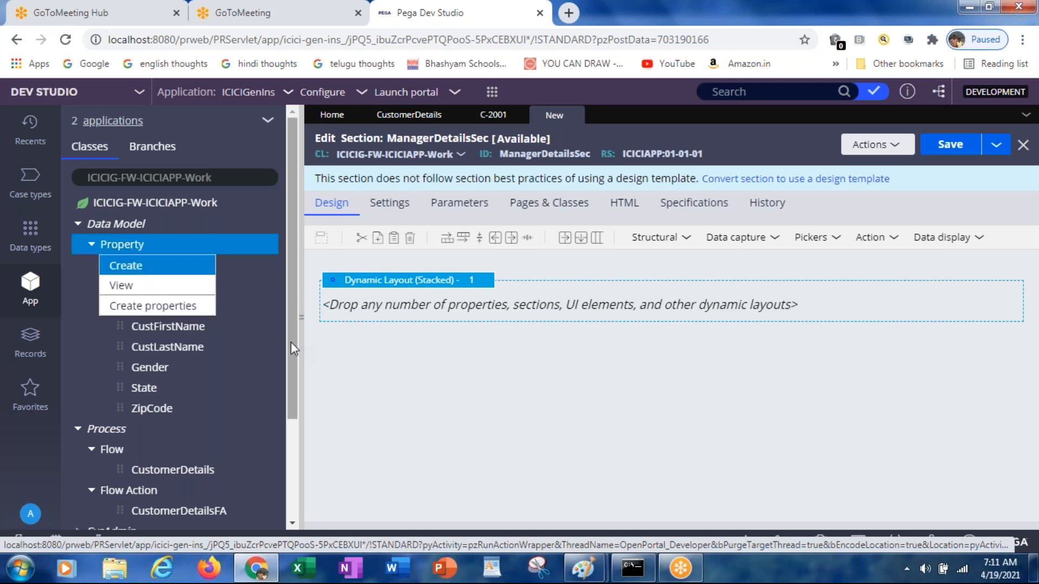
{"action": "left_click", "coordinate": [226, 389]}
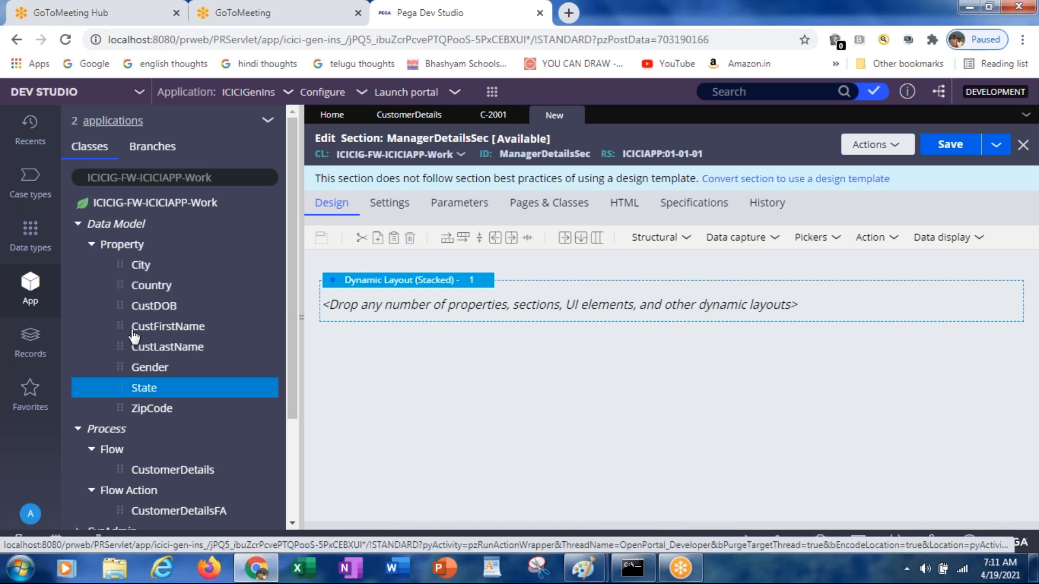
Step: Add the CustFirstName, CustLastName and Gender properties in that order to the section's dynamic layout and save the section
{"action": "left_click_drag", "start_coordinate": [134, 335], "coordinate": [352, 309]}
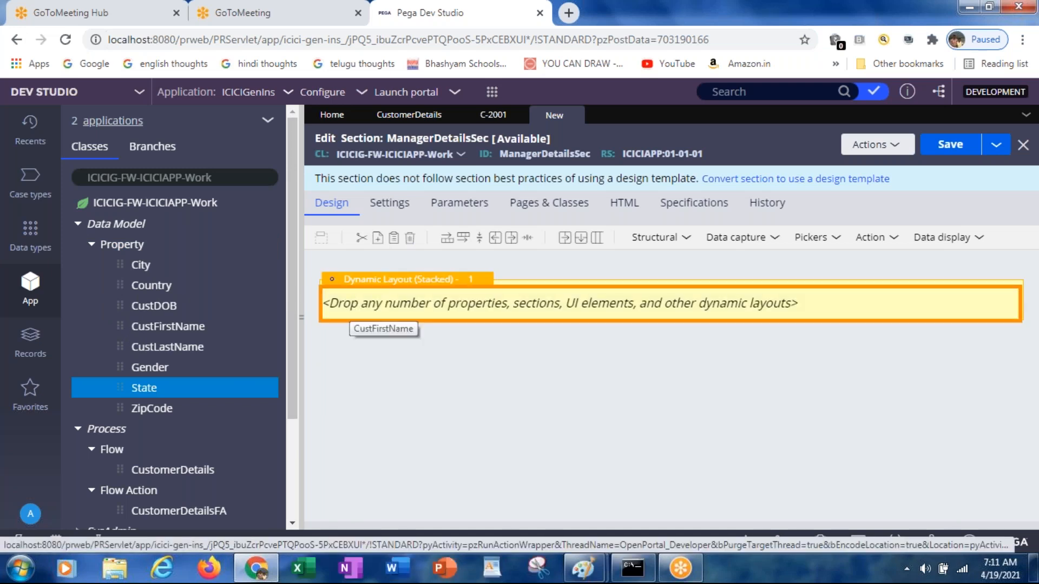
{"action": "left_click_drag", "start_coordinate": [352, 311], "coordinate": [353, 311]}
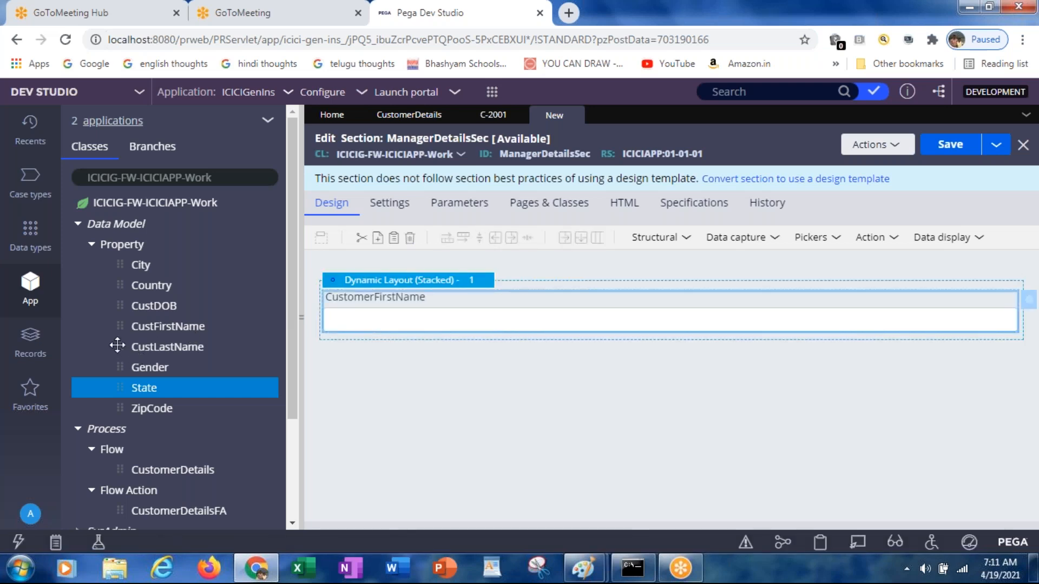
{"action": "left_click_drag", "start_coordinate": [130, 347], "coordinate": [339, 340]}
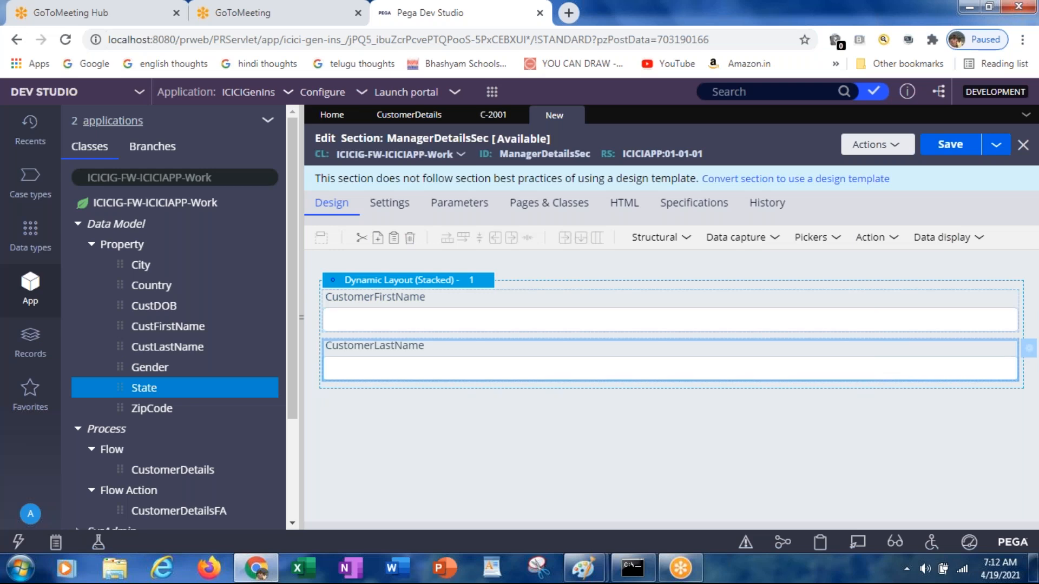
{"action": "left_click_drag", "start_coordinate": [120, 367], "coordinate": [356, 401]}
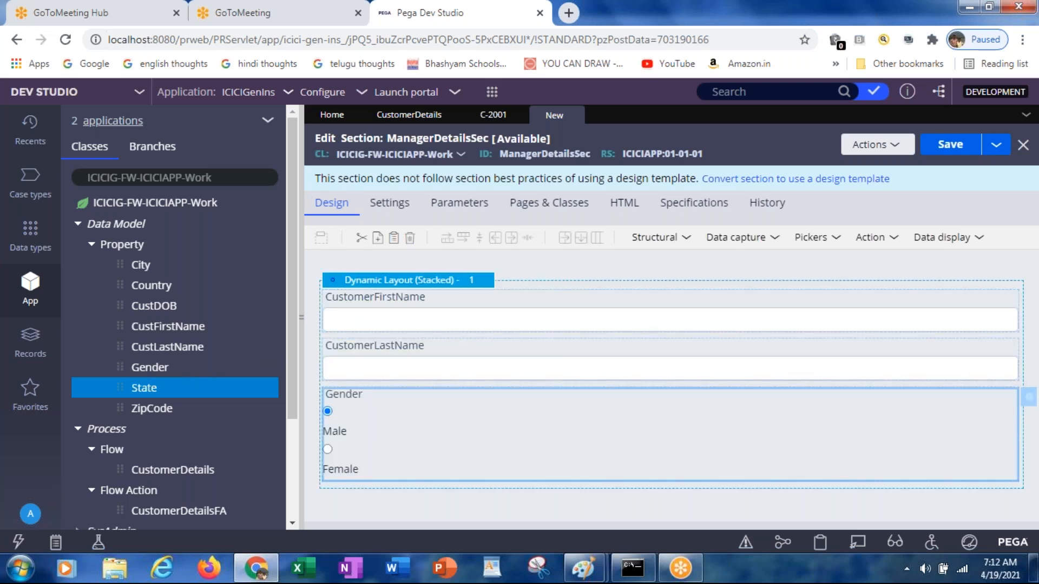
{"action": "left_click", "coordinate": [942, 152]}
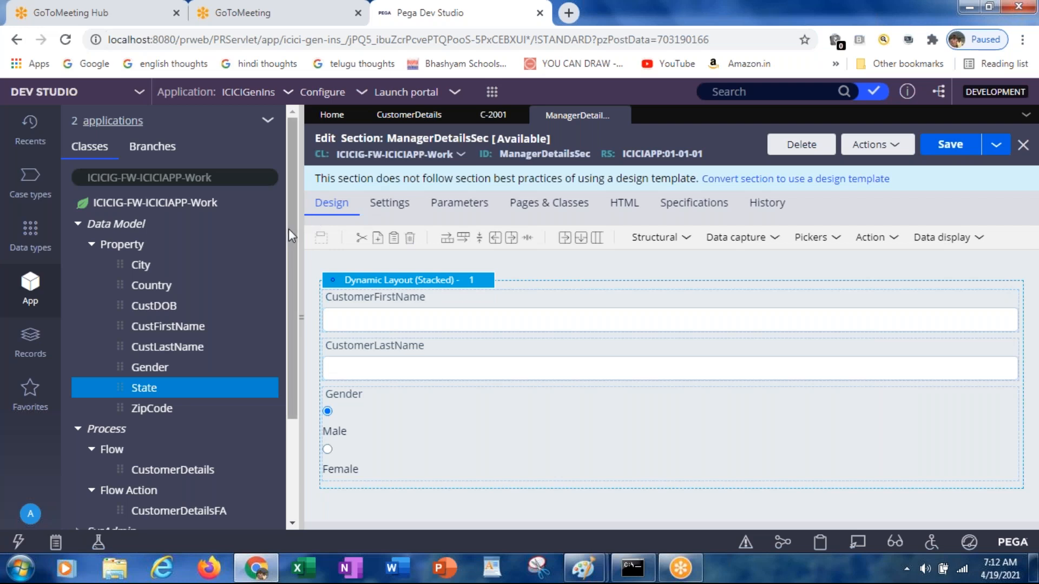
Step: Create and open a flow action labelled ManagerDetailsFA in class ICICIG-FW-ICICIAPP-Work, ruleset ICICIAPP 01-01-01
{"action": "left_click_drag", "start_coordinate": [290, 228], "coordinate": [274, 339]}
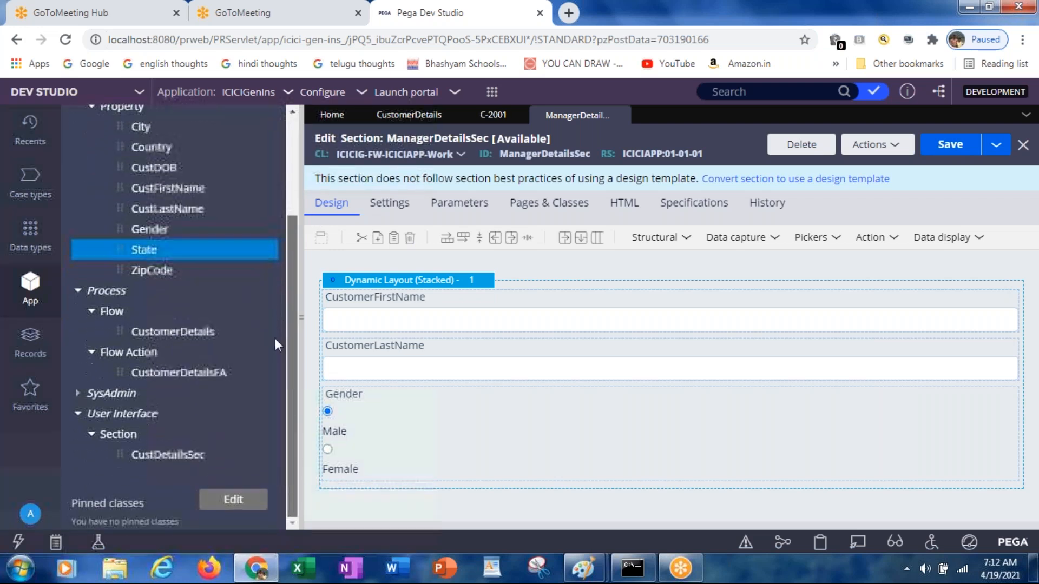
{"action": "left_click", "coordinate": [147, 358]}
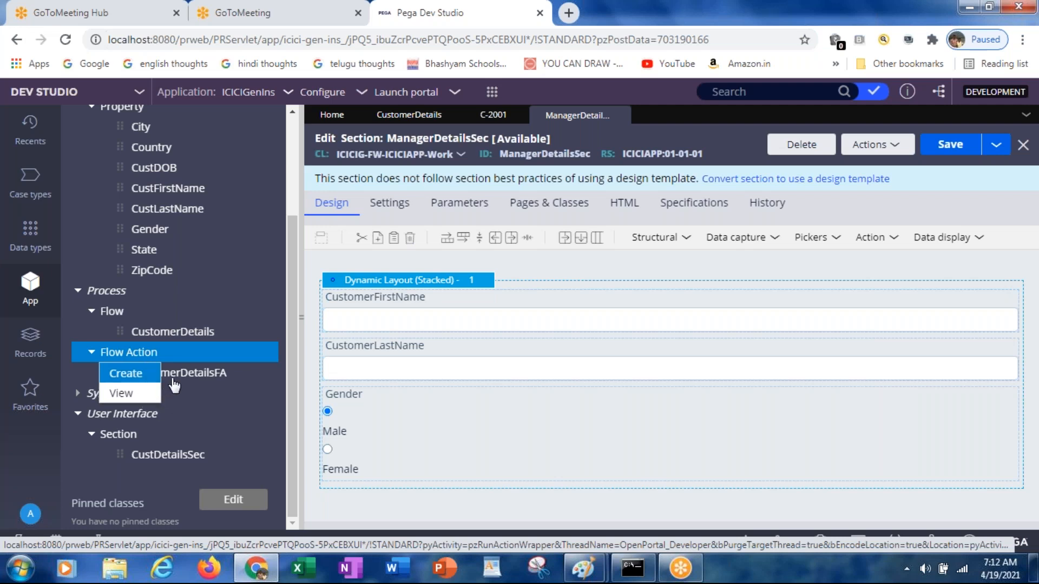
{"action": "left_click", "coordinate": [125, 374]}
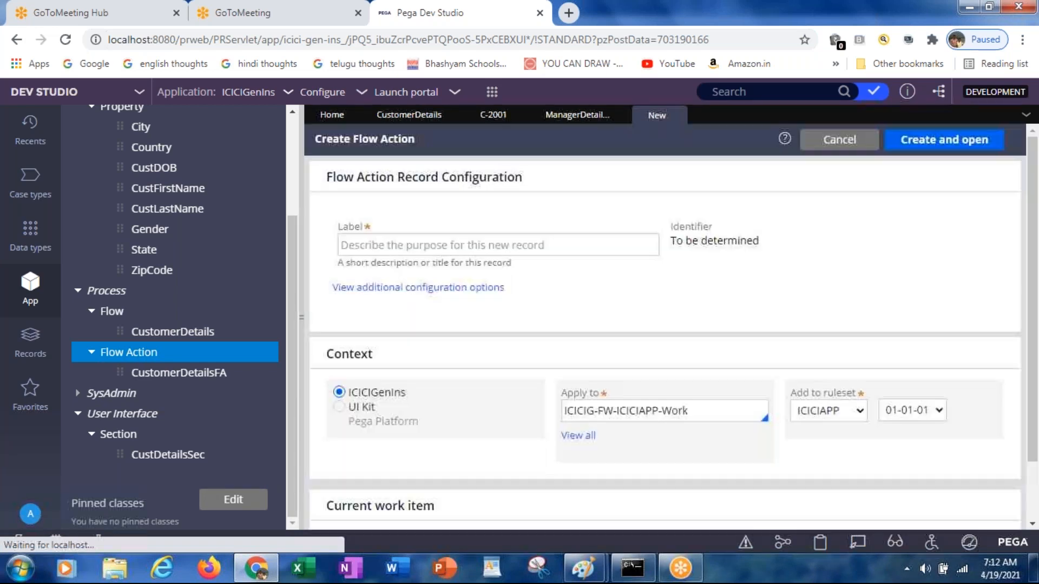
{"action": "left_click", "coordinate": [449, 248]}
{"action": "type", "text": "ManagerDet"}
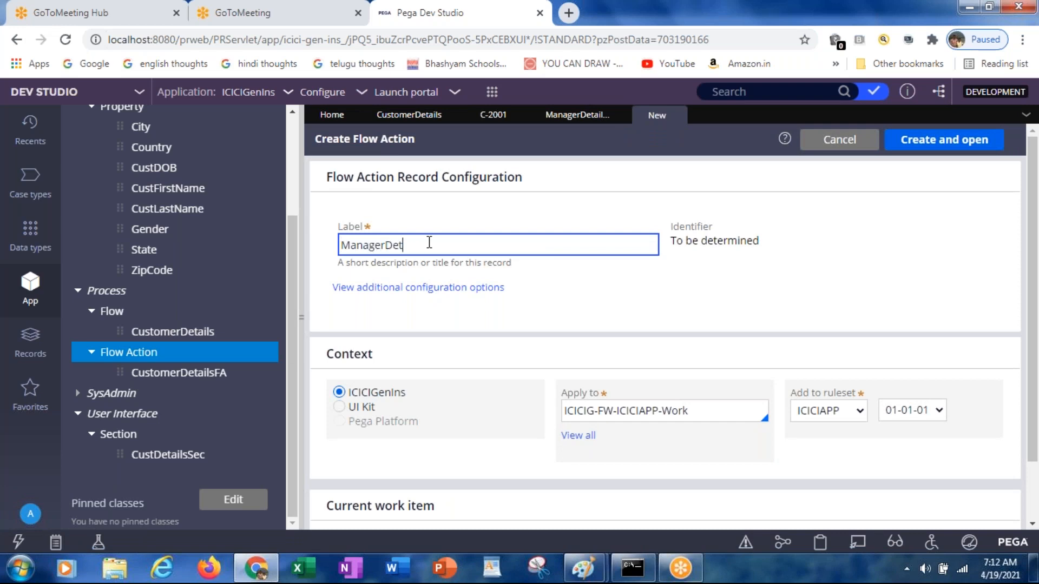
{"action": "type", "text": "ailsFA"}
{"action": "key", "text": "Tab"}
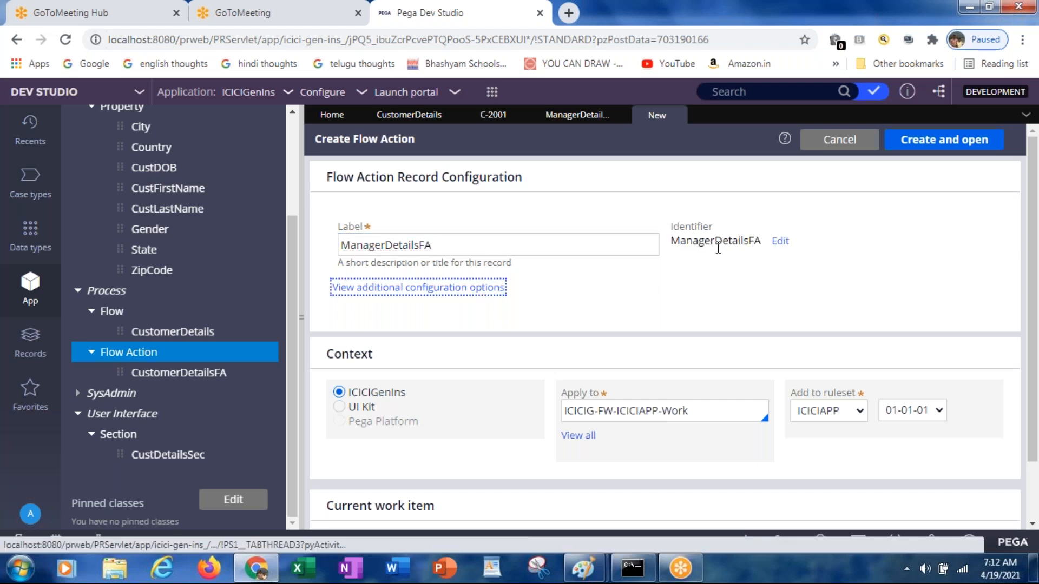
{"action": "left_click", "coordinate": [943, 141]}
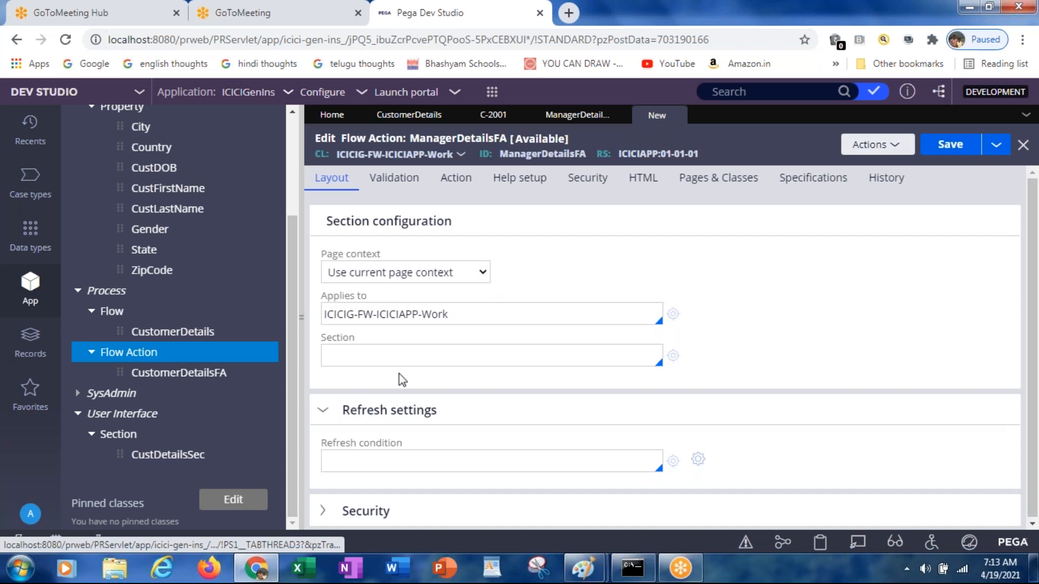
Step: Assign the ManagerDetailsSec section to the ManagerDetailsFA flow action and save it
{"action": "left_click", "coordinate": [388, 358]}
{"action": "key", "text": "Down"}
{"action": "key", "text": "Down"}
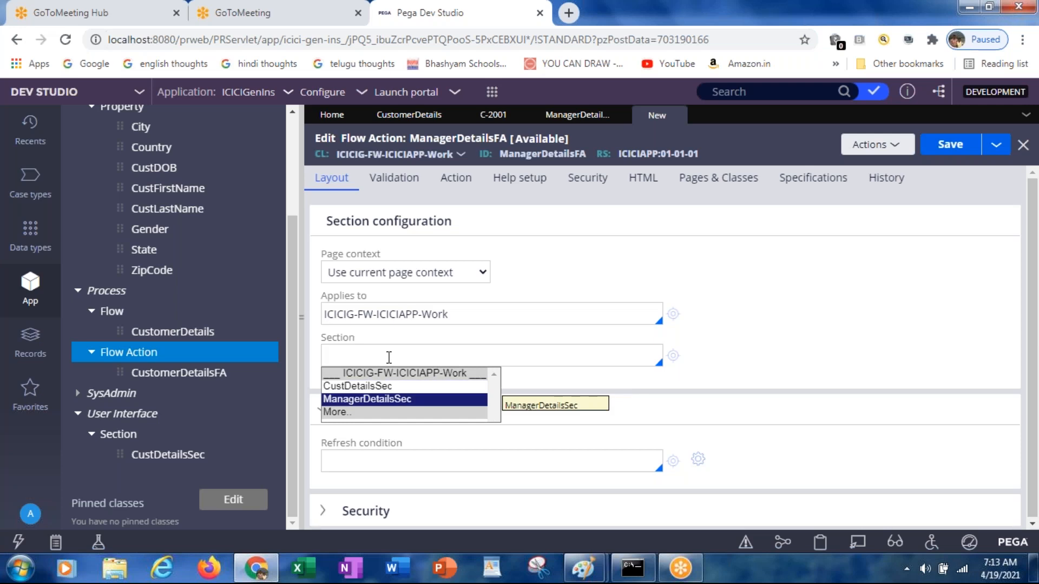
{"action": "key", "text": "Return"}
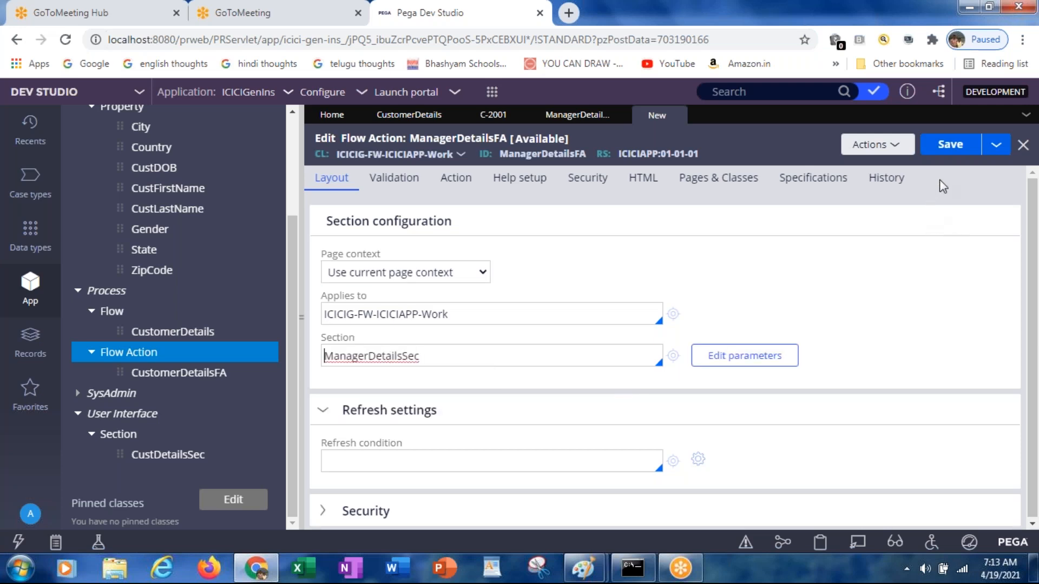
{"action": "left_click", "coordinate": [941, 156]}
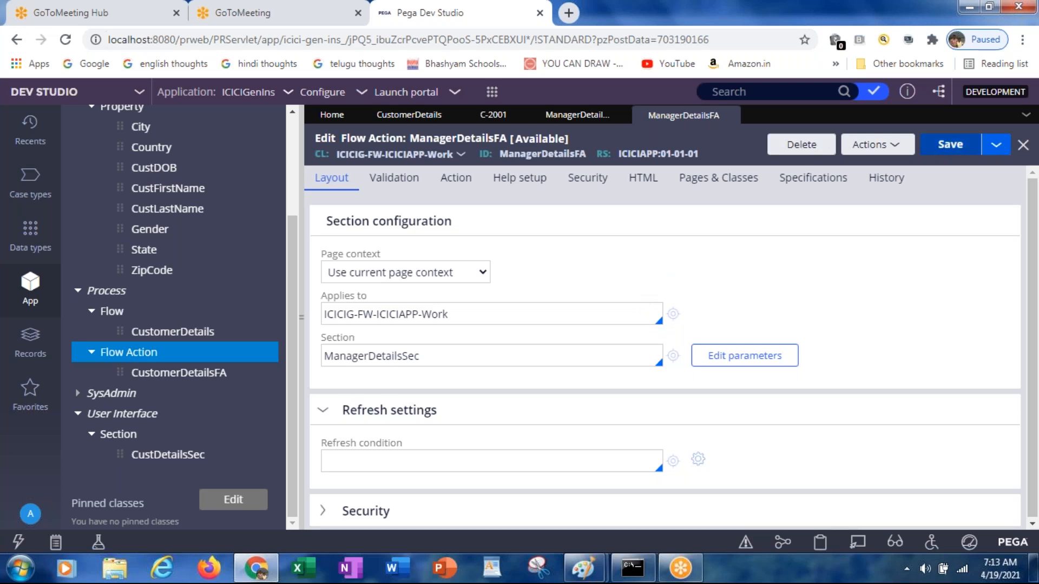
Step: In the CustomerDetails flow, set the flow action of the connector from the second assignment to the end shape to ManagerDetailsFA
{"action": "left_click", "coordinate": [409, 115]}
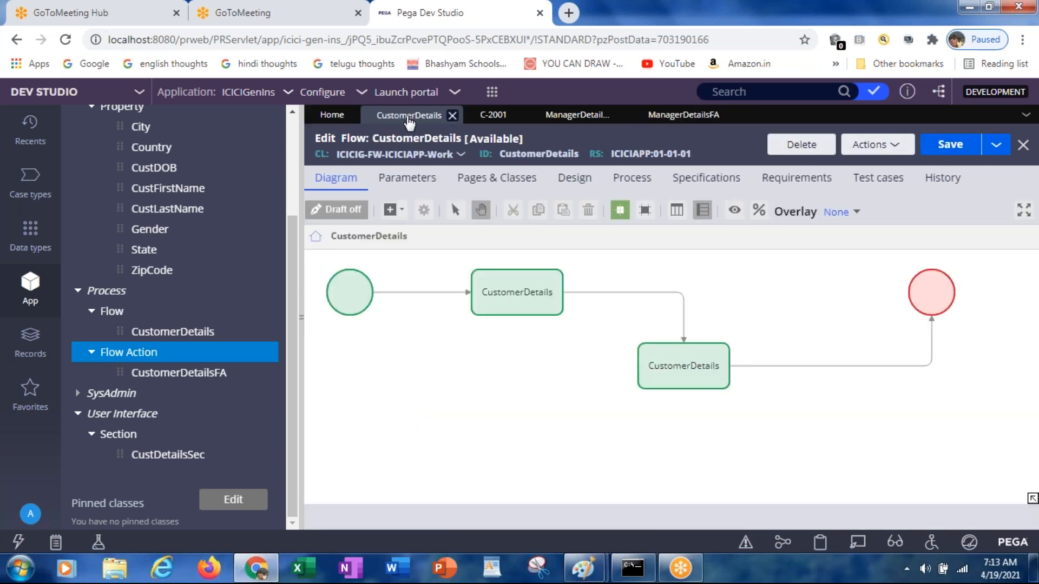
{"action": "left_click", "coordinate": [829, 366]}
{"action": "double_click", "coordinate": [830, 367]}
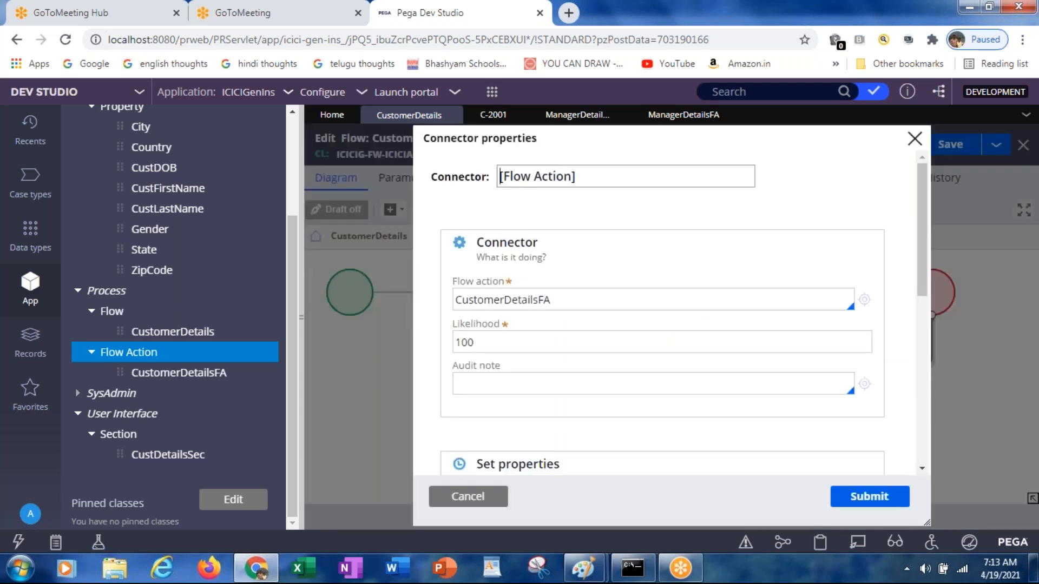
{"action": "left_click", "coordinate": [505, 302]}
{"action": "key", "text": "BackSpace"}
{"action": "key", "text": "BackSpace"}
{"action": "key", "text": "BackSpace"}
{"action": "key", "text": "BackSpace"}
{"action": "key", "text": "BackSpace"}
{"action": "key", "text": "BackSpace"}
{"action": "key", "text": "BackSpace"}
{"action": "key", "text": "BackSpace"}
{"action": "key", "text": "BackSpace"}
{"action": "key", "text": "BackSpace"}
{"action": "key", "text": "BackSpace"}
{"action": "key", "text": "BackSpace"}
{"action": "key", "text": "BackSpace"}
{"action": "key", "text": "BackSpace"}
{"action": "key", "text": "BackSpace"}
{"action": "key", "text": "BackSpace"}
{"action": "key", "text": "BackSpace"}
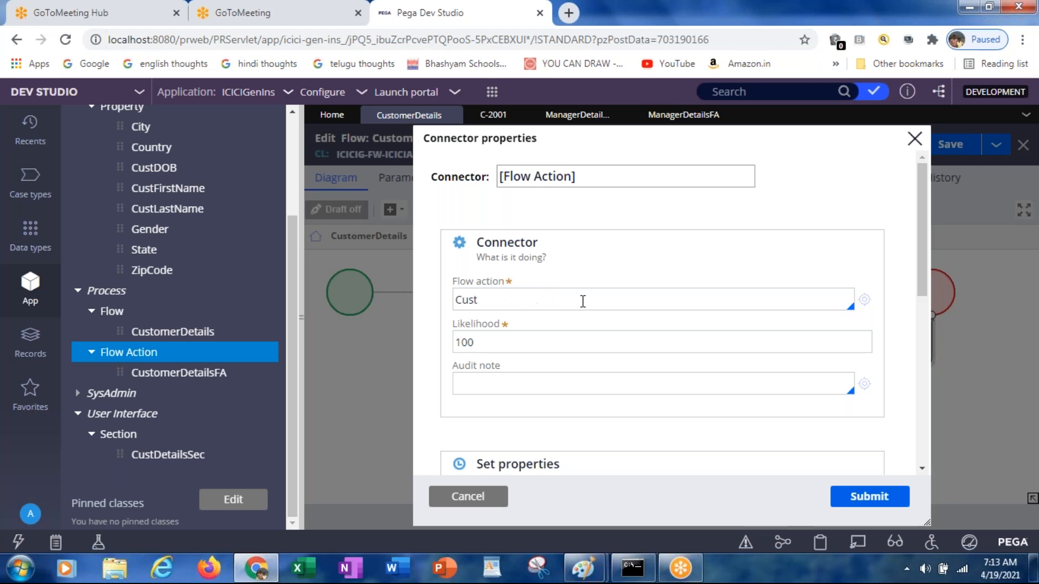
{"action": "key", "text": "Down"}
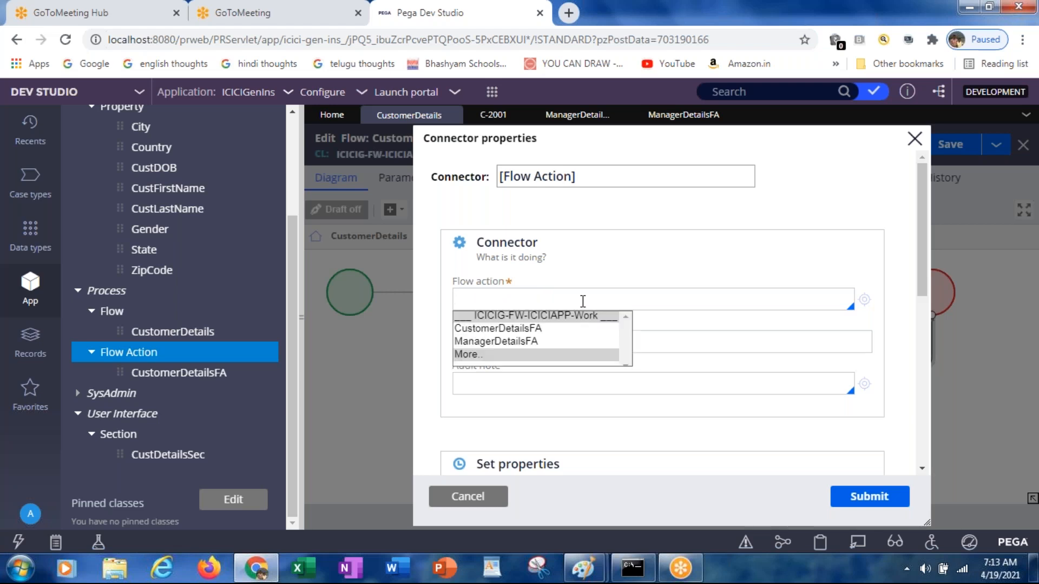
{"action": "key", "text": "Down"}
{"action": "key", "text": "Down"}
{"action": "key", "text": "Return"}
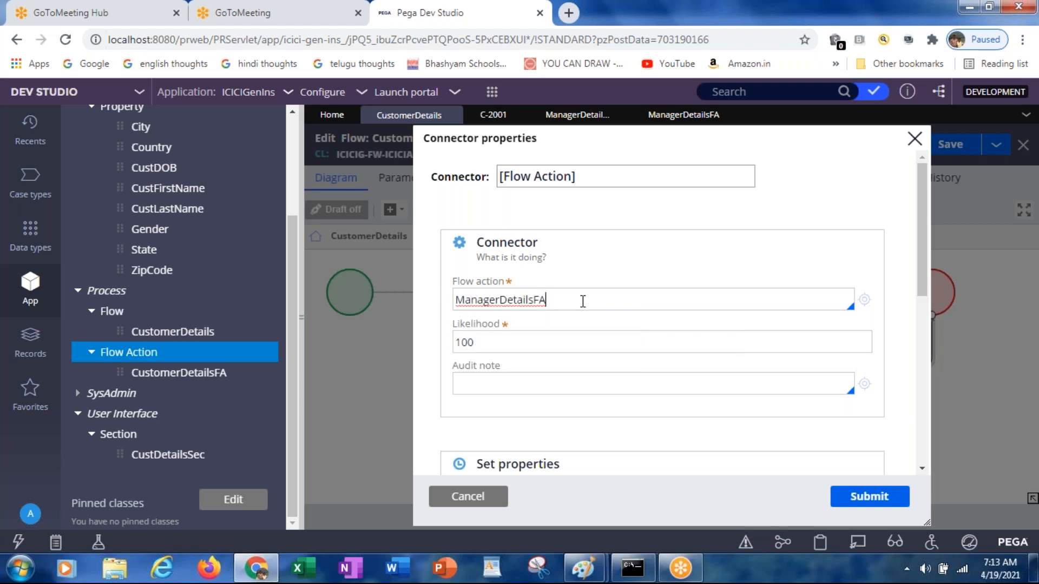
Step: Name the connector Manager Details, submit its properties and save the CustomerDetails flow
{"action": "triple_click", "coordinate": [560, 178]}
{"action": "type", "text": "mANA"}
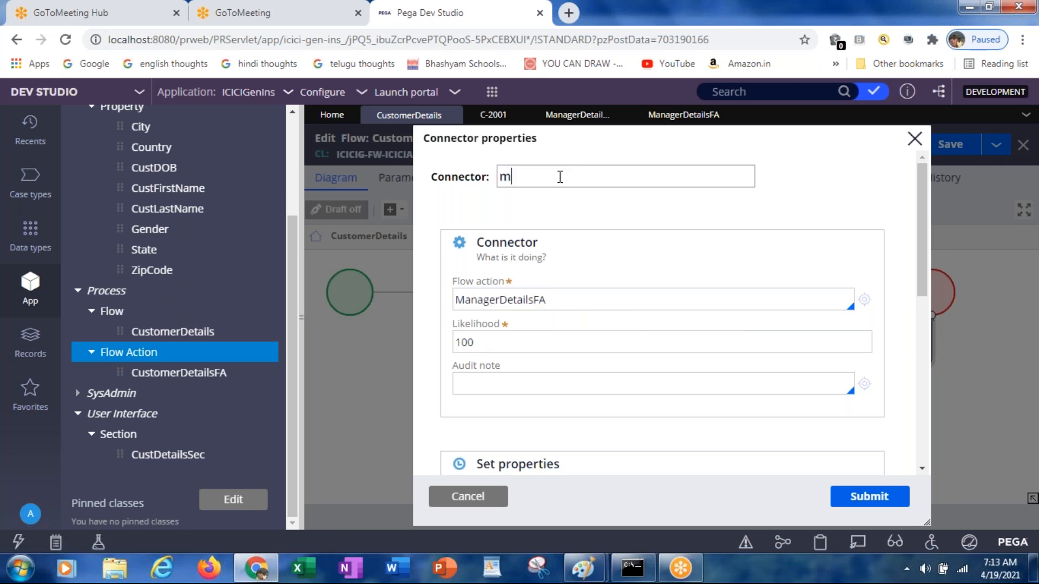
{"action": "key", "text": "BackSpace"}
{"action": "key", "text": "BackSpace"}
{"action": "key", "text": "BackSpace"}
{"action": "type", "text": "Manager Details"}
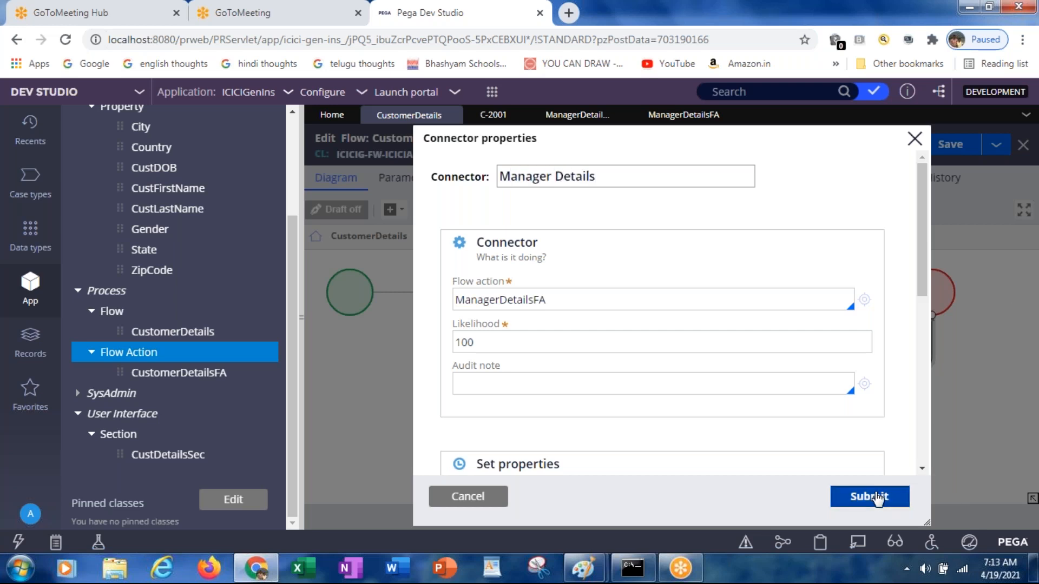
{"action": "left_click", "coordinate": [877, 497]}
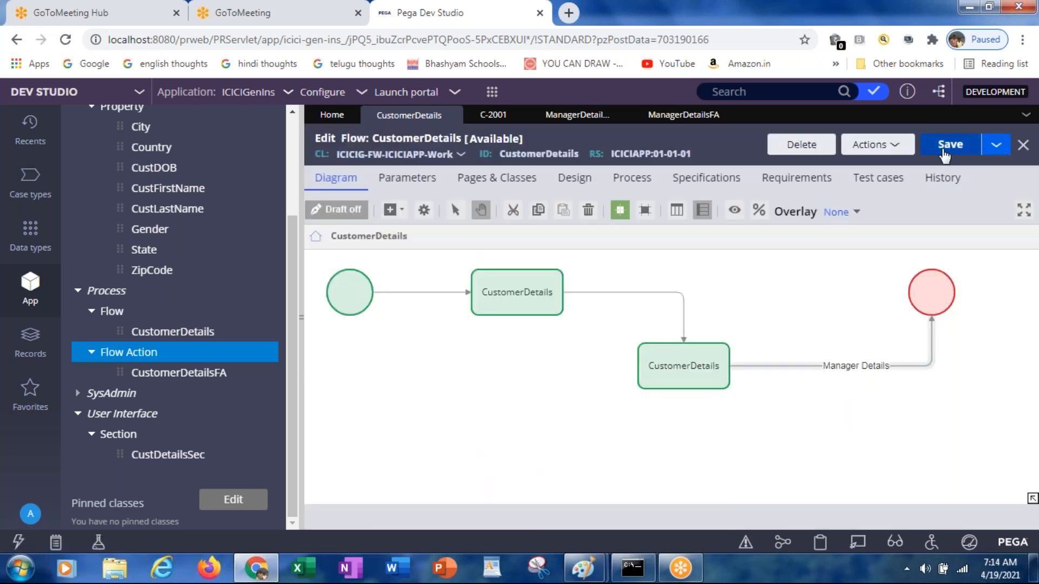
{"action": "left_click", "coordinate": [944, 154]}
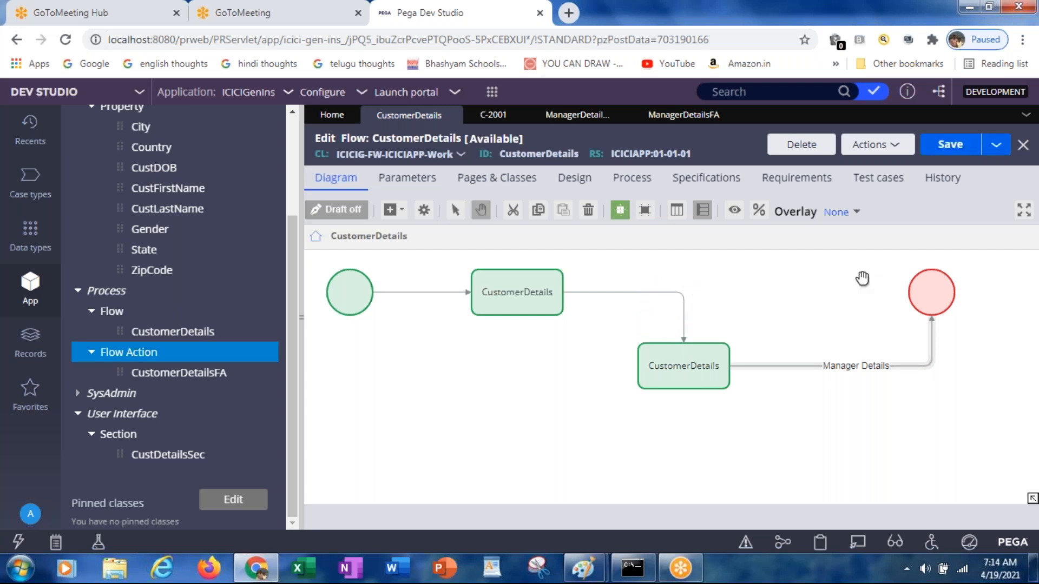
Step: Run the flow and submit the customer form with the customer's first and last name, date of birth, zip code and gender Male
{"action": "left_click", "coordinate": [855, 154]}
{"action": "left_click", "coordinate": [804, 169]}
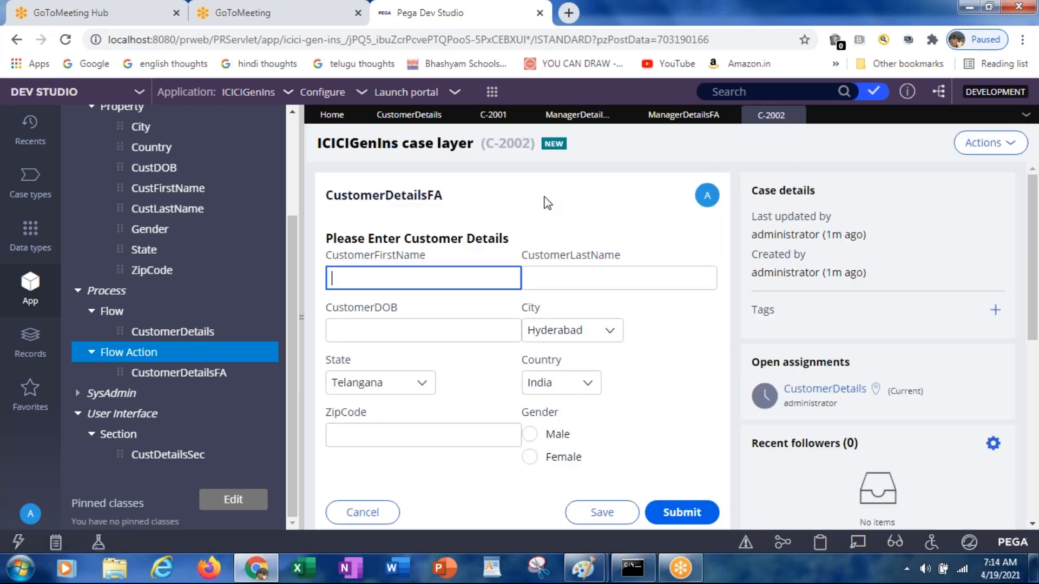
{"action": "left_click", "coordinate": [360, 280]}
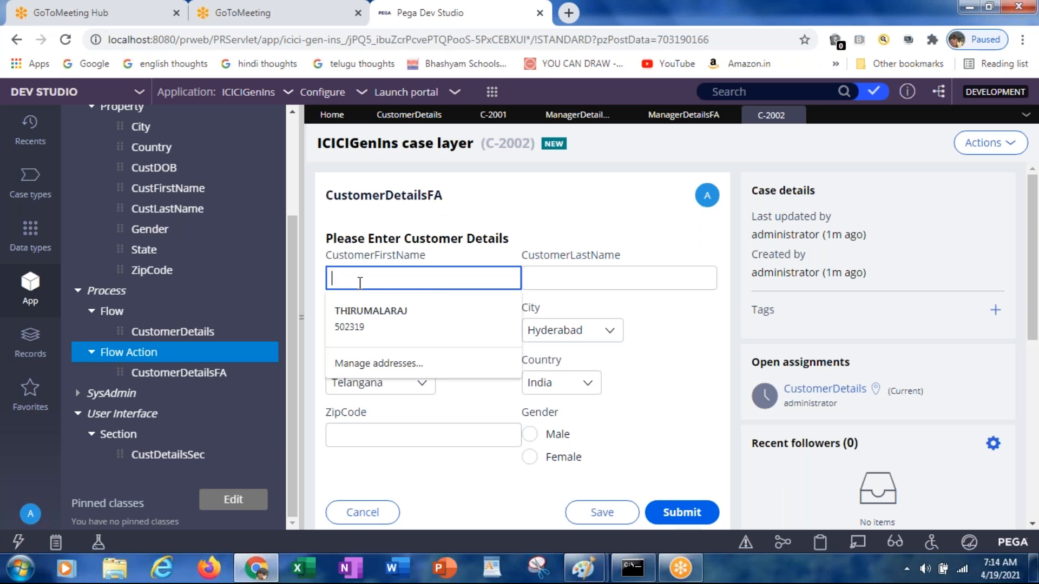
{"action": "type", "text": "raja"}
{"action": "key", "text": "Tab"}
{"action": "type", "text": "kkkkk"}
{"action": "key", "text": "Tab"}
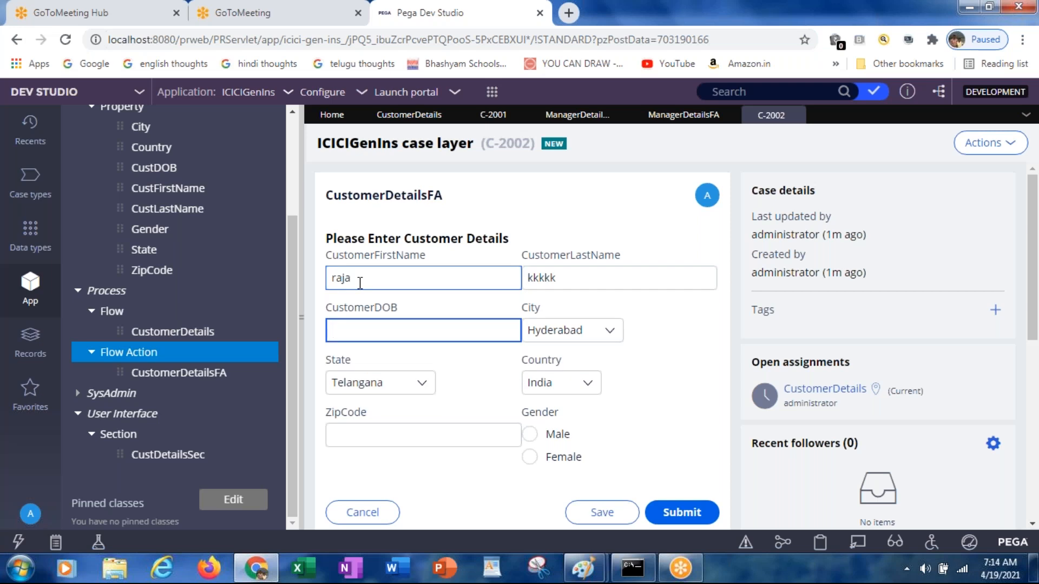
{"action": "type", "text": "12/12/2222"}
{"action": "left_click", "coordinate": [369, 437]}
{"action": "type", "text": "333333"}
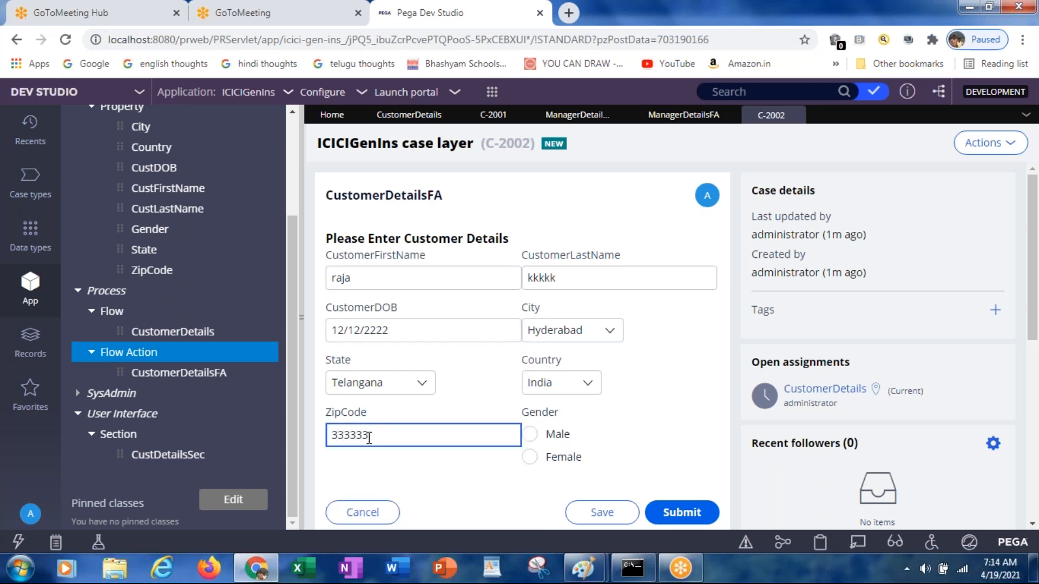
{"action": "left_click", "coordinate": [537, 436]}
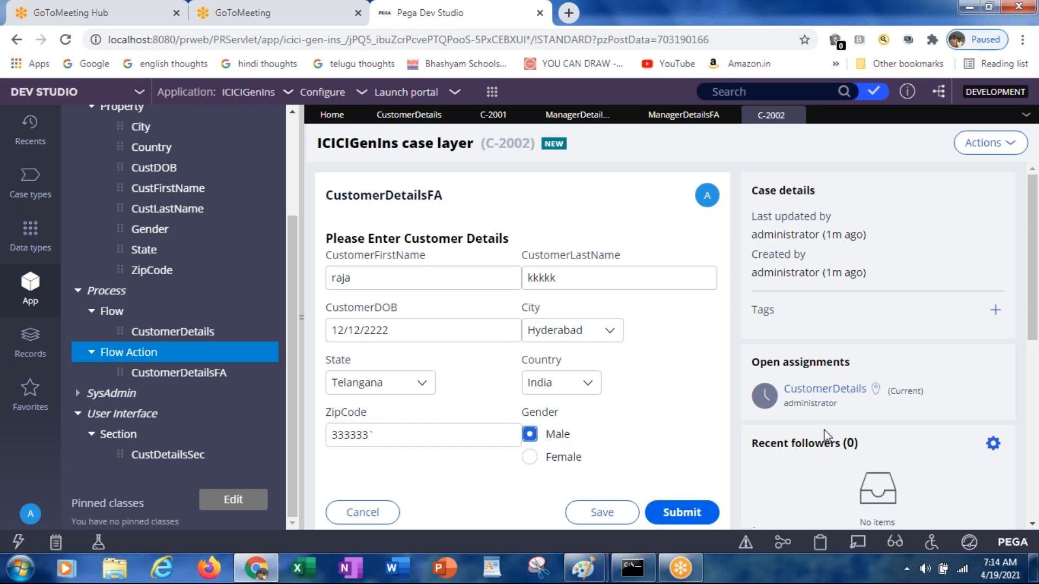
{"action": "left_click", "coordinate": [681, 512]}
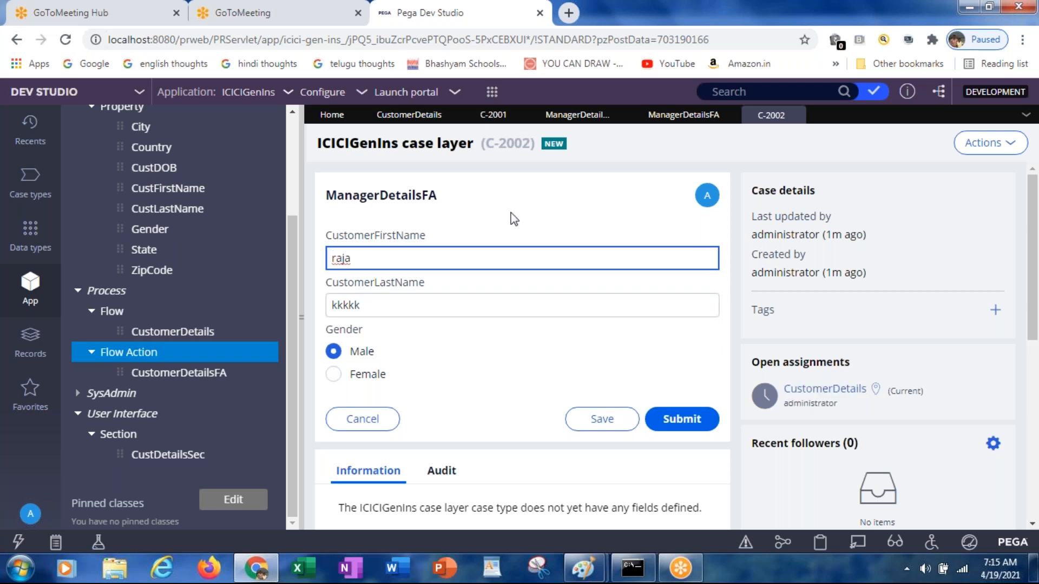
Step: Rename the second assignment shape in the CustomerDetails flow to ManagerDetails and save the flow
{"action": "left_click", "coordinate": [411, 120]}
{"action": "left_click", "coordinate": [677, 378]}
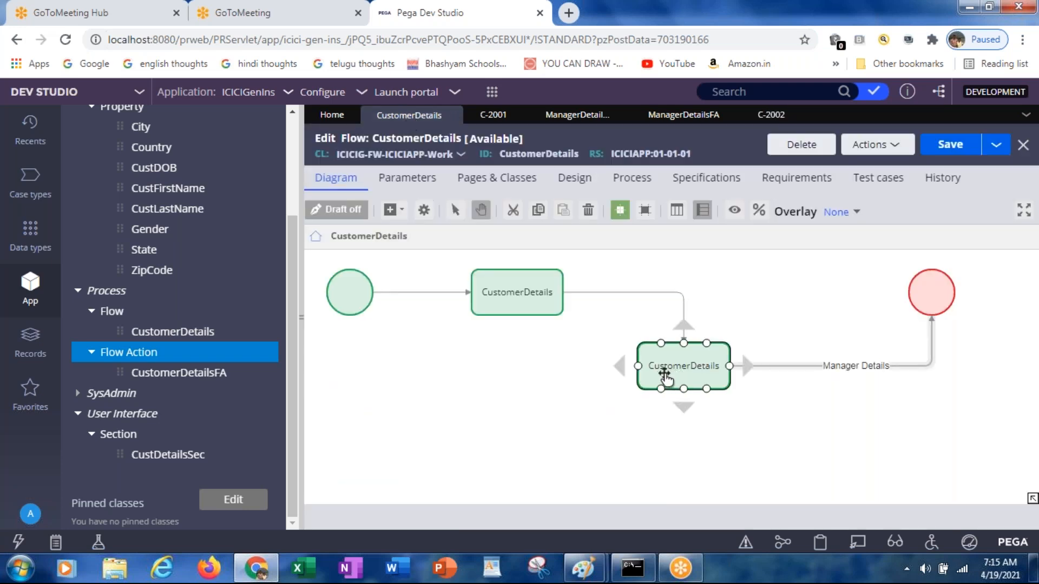
{"action": "left_click", "coordinate": [502, 297]}
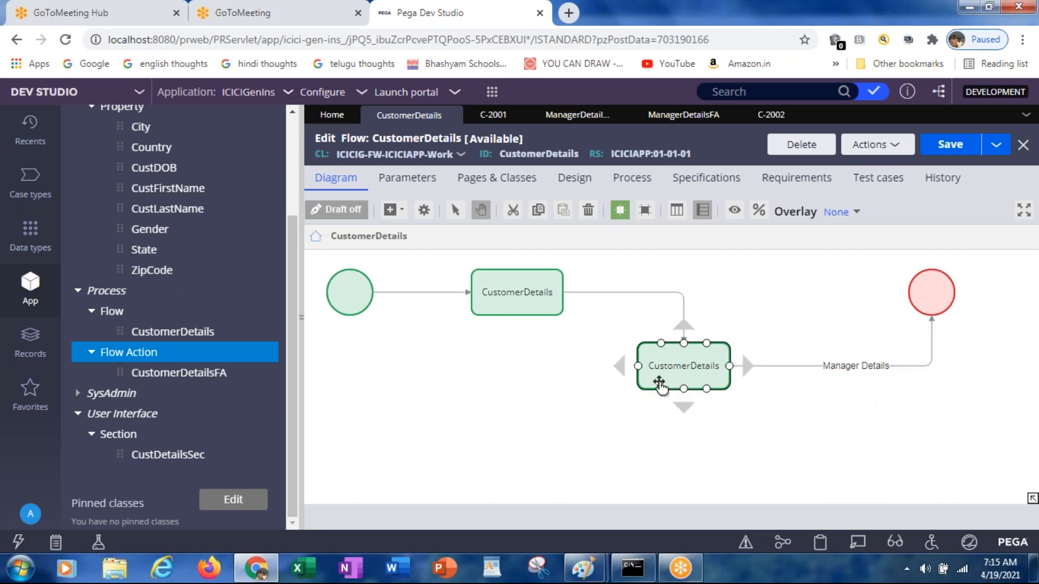
{"action": "double_click", "coordinate": [660, 384]}
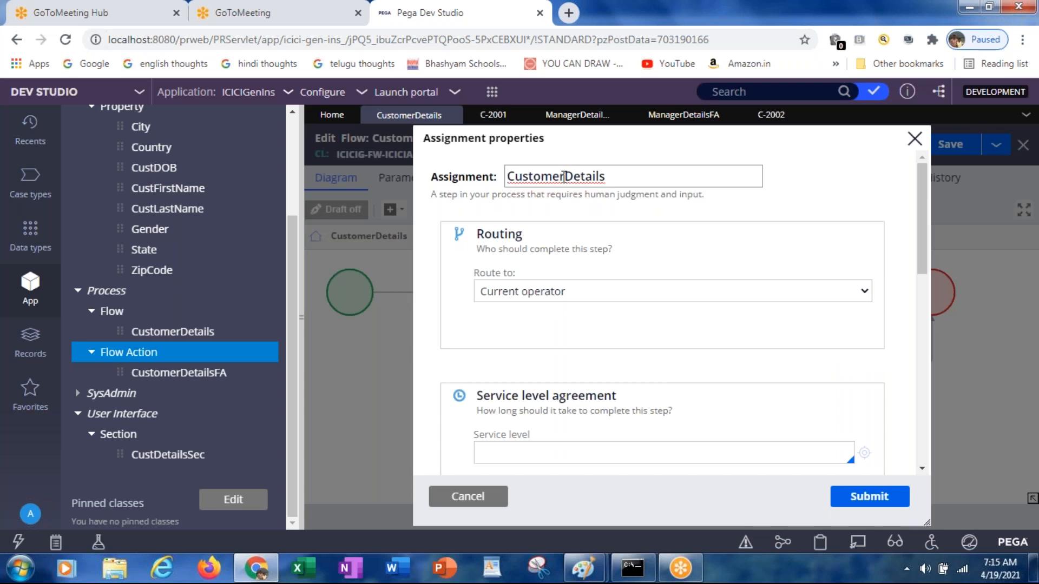
{"action": "left_click_drag", "start_coordinate": [564, 178], "coordinate": [436, 178]}
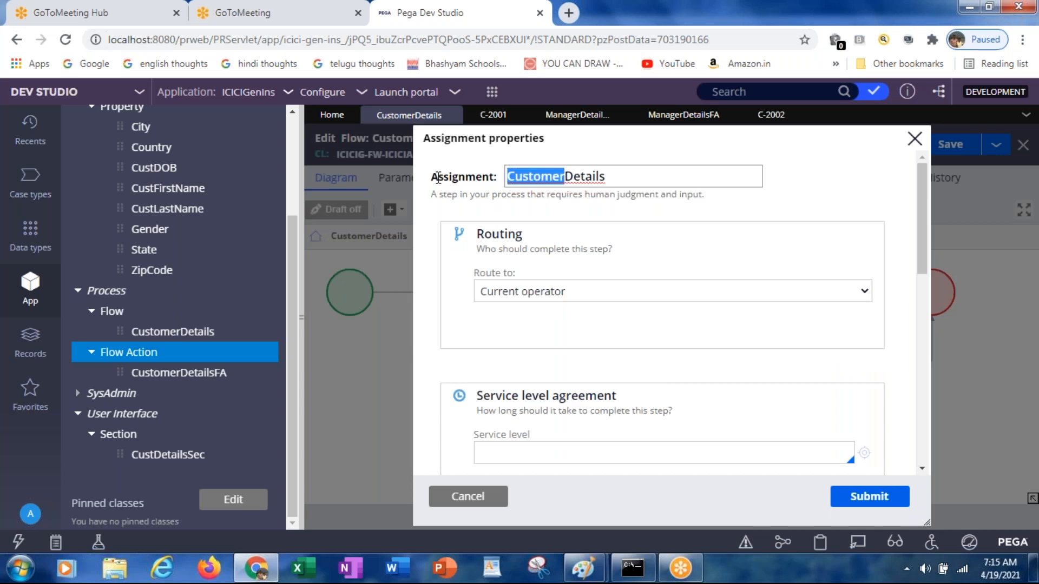
{"action": "type", "text": "Manager"}
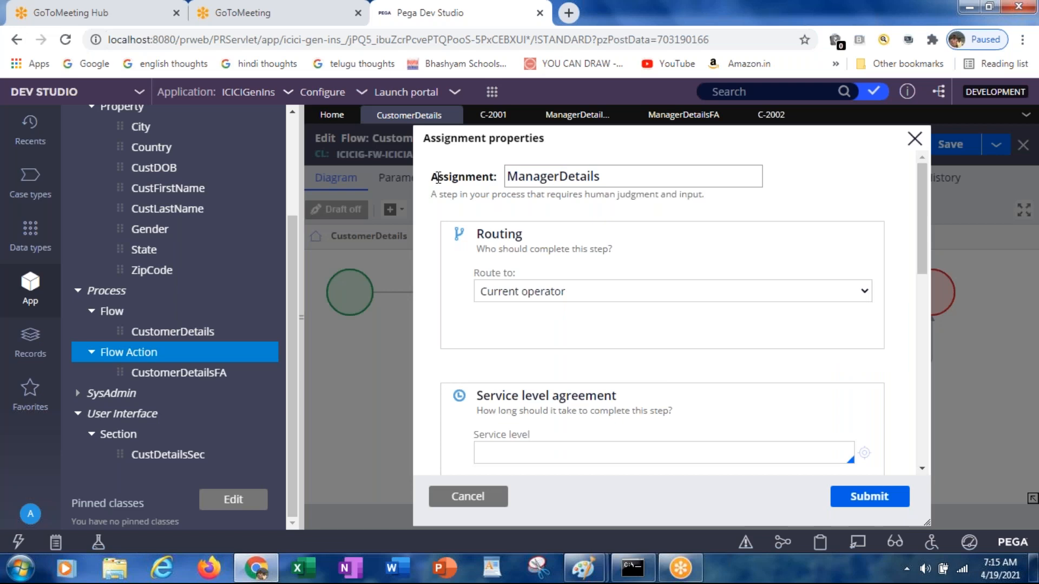
{"action": "left_click", "coordinate": [866, 498]}
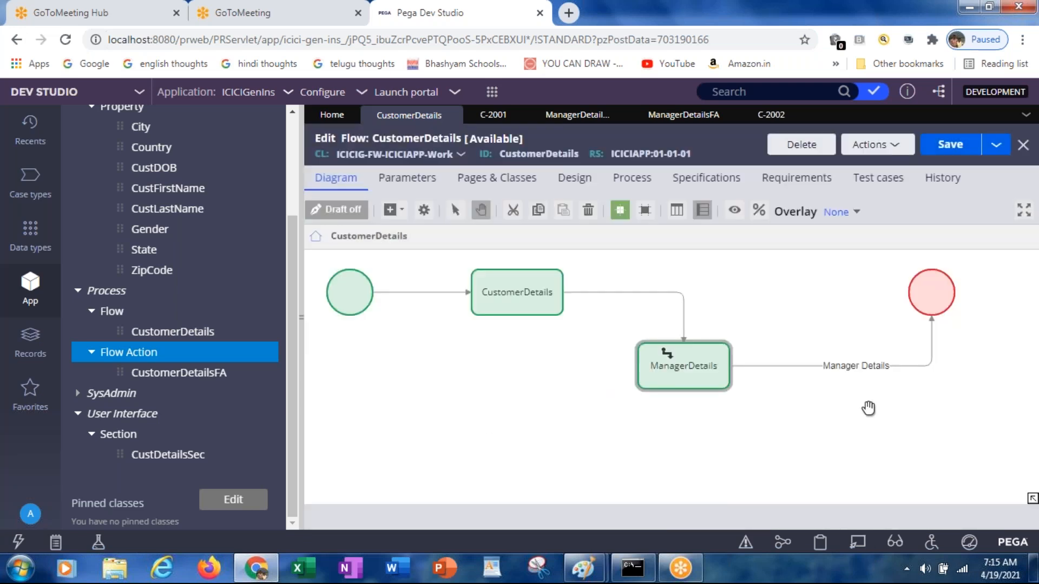
{"action": "left_click", "coordinate": [941, 157]}
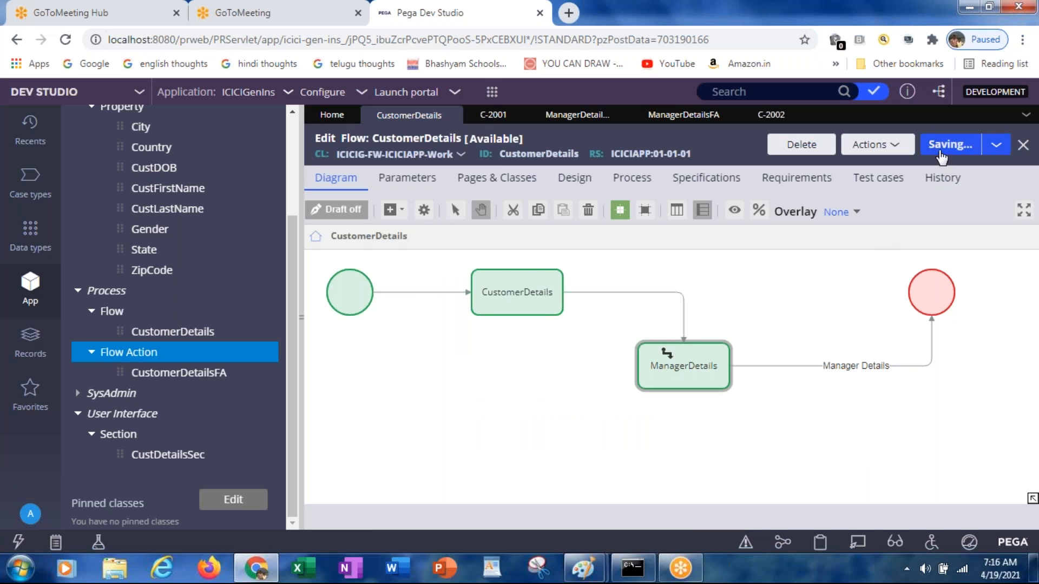
Step: Run the CustomerDetails flow and submit the customer form with first and last name, date of birth, zip code and gender Female
{"action": "left_click", "coordinate": [869, 146]}
{"action": "left_click", "coordinate": [806, 166]}
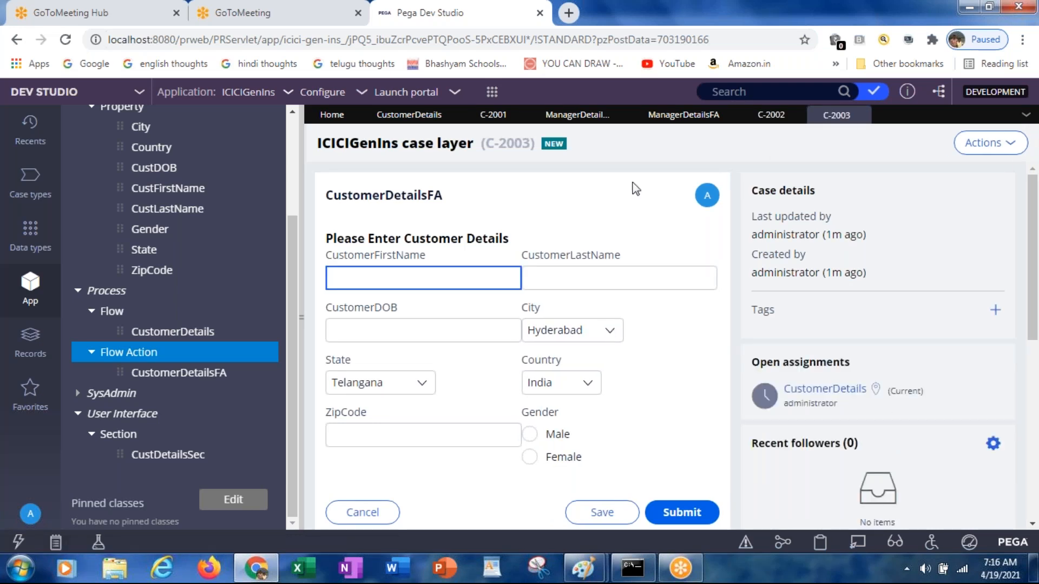
{"action": "type", "text": "abc"}
{"action": "key", "text": "Tab"}
{"action": "type", "text": "xyz"}
{"action": "key", "text": "Tab"}
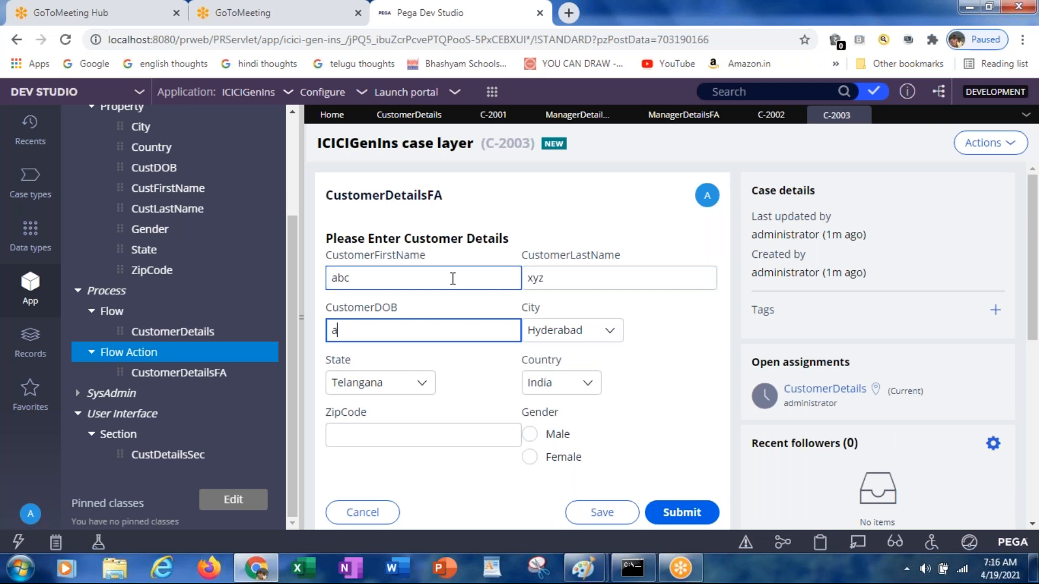
{"action": "type", "text": "12/12/2222"}
{"action": "left_click", "coordinate": [423, 441]}
{"action": "type", "text": "344334"}
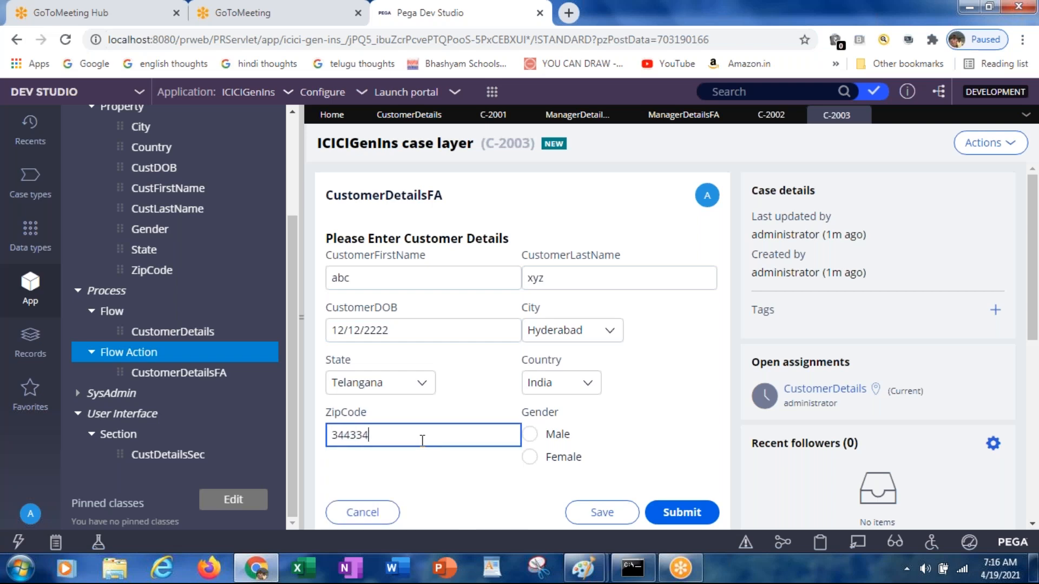
{"action": "left_click", "coordinate": [531, 460]}
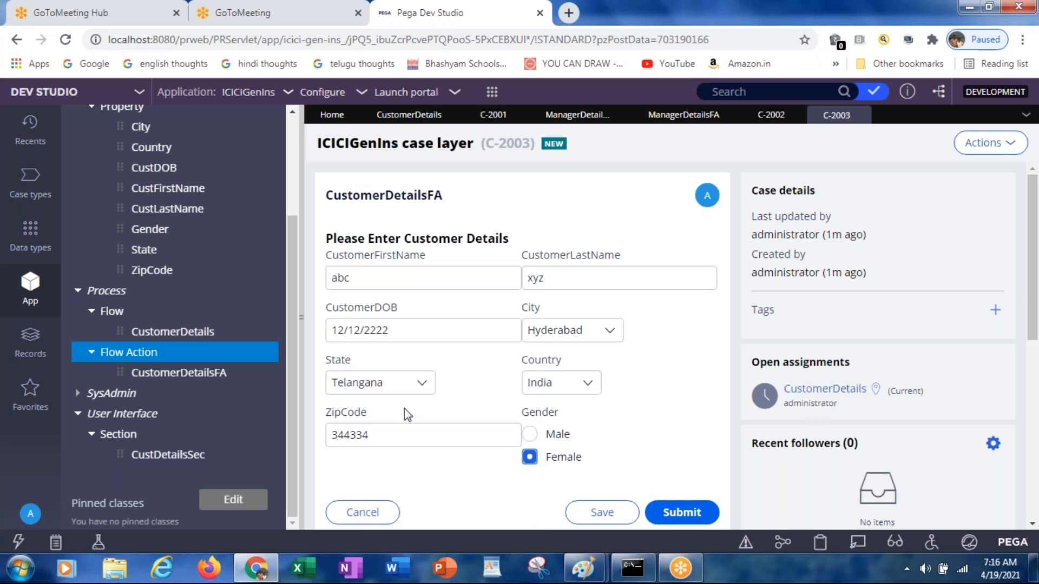
{"action": "left_click", "coordinate": [674, 511]}
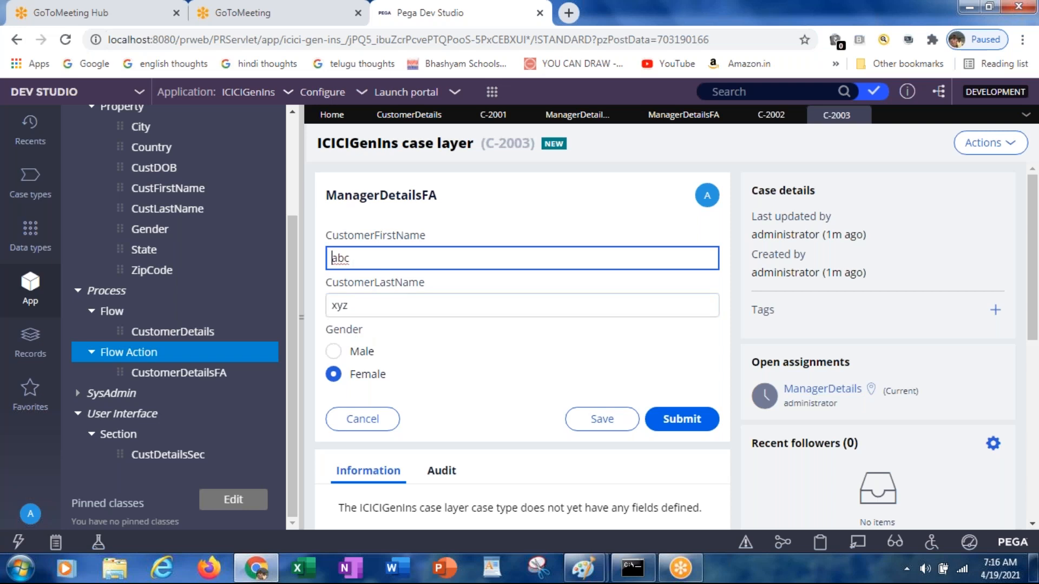
Step: In the ManagerDetailsFA form, replace the customer's first name, extend the last name with 222, set the gender to Male and save
{"action": "key", "text": "Delete"}
{"action": "key", "text": "Delete"}
{"action": "key", "text": "Delete"}
{"action": "type", "text": "raghu"}
{"action": "key", "text": "Tab"}
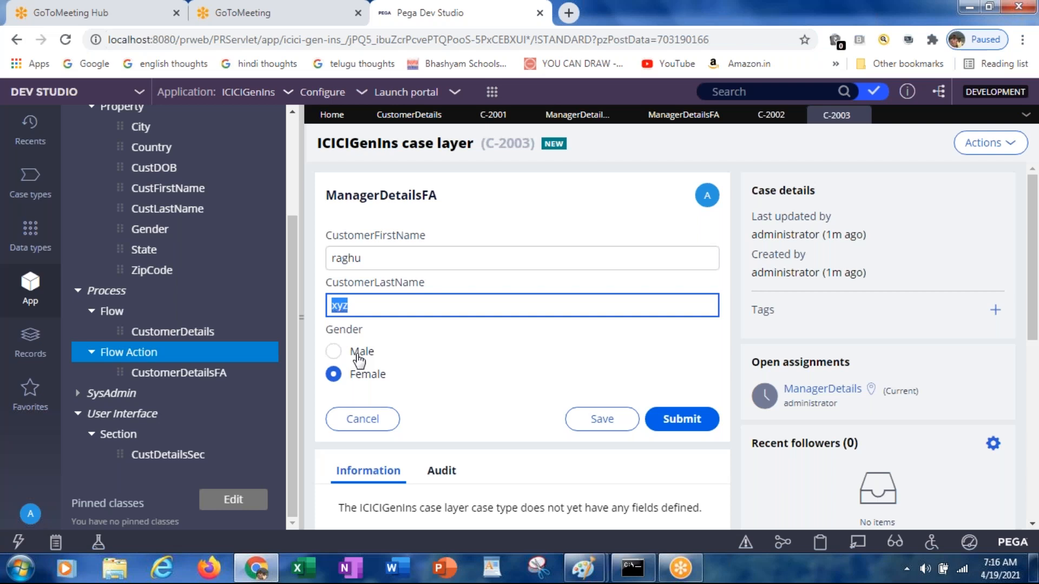
{"action": "left_click", "coordinate": [333, 352]}
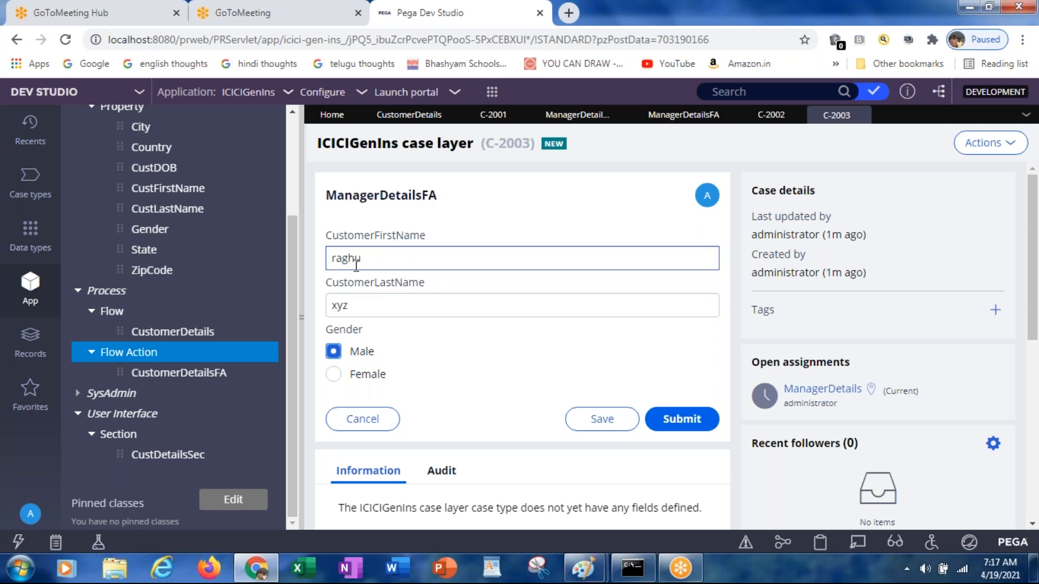
{"action": "left_click", "coordinate": [353, 307]}
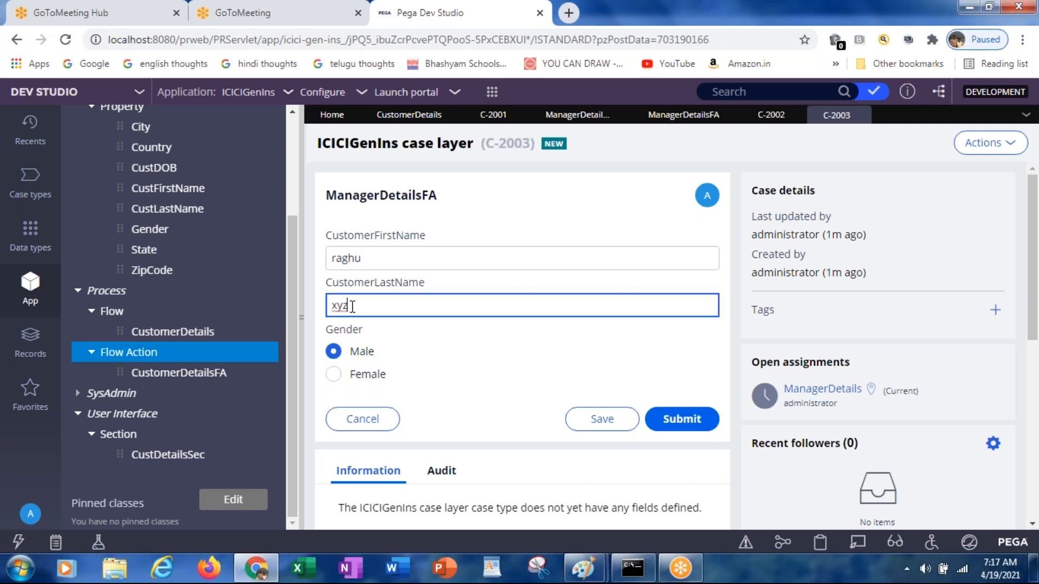
{"action": "type", "text": "222"}
{"action": "left_click", "coordinate": [620, 426]}
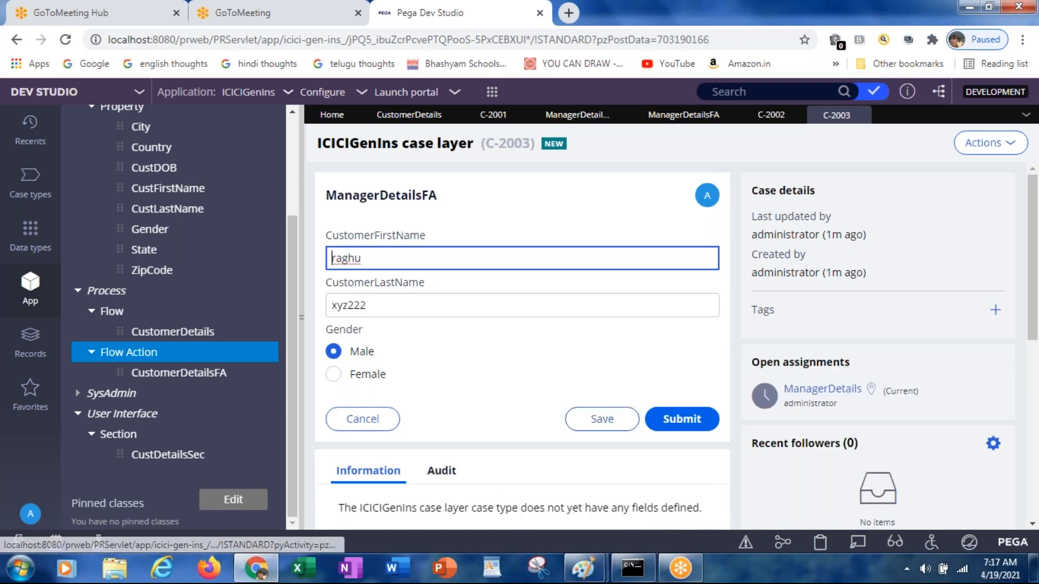
Step: Examine the property values of pyWorkPage in the Clipboard viewer for the C-2003 thread, and close the viewer
{"action": "left_click", "coordinate": [821, 544]}
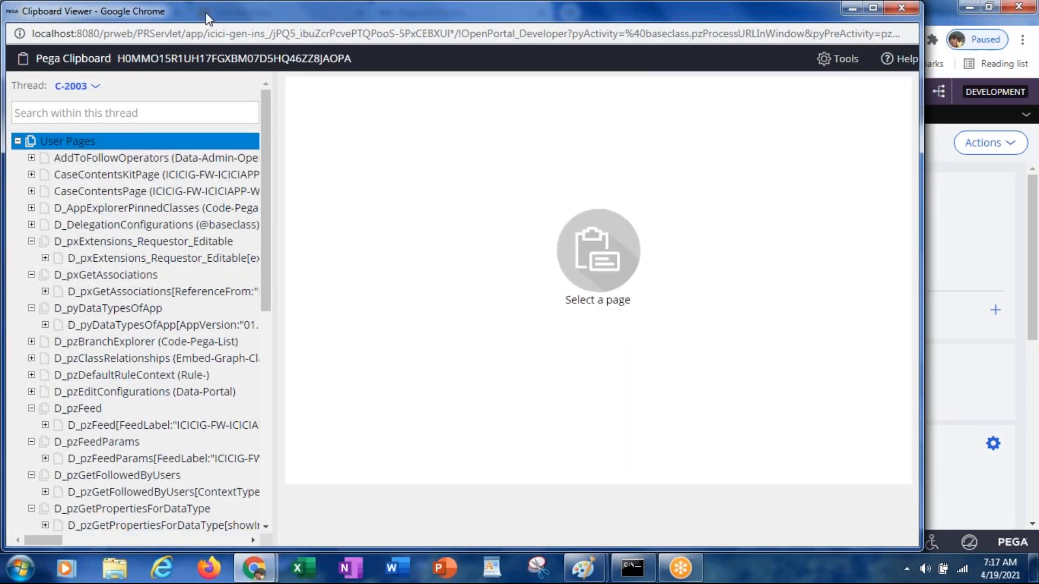
{"action": "double_click", "coordinate": [206, 13]}
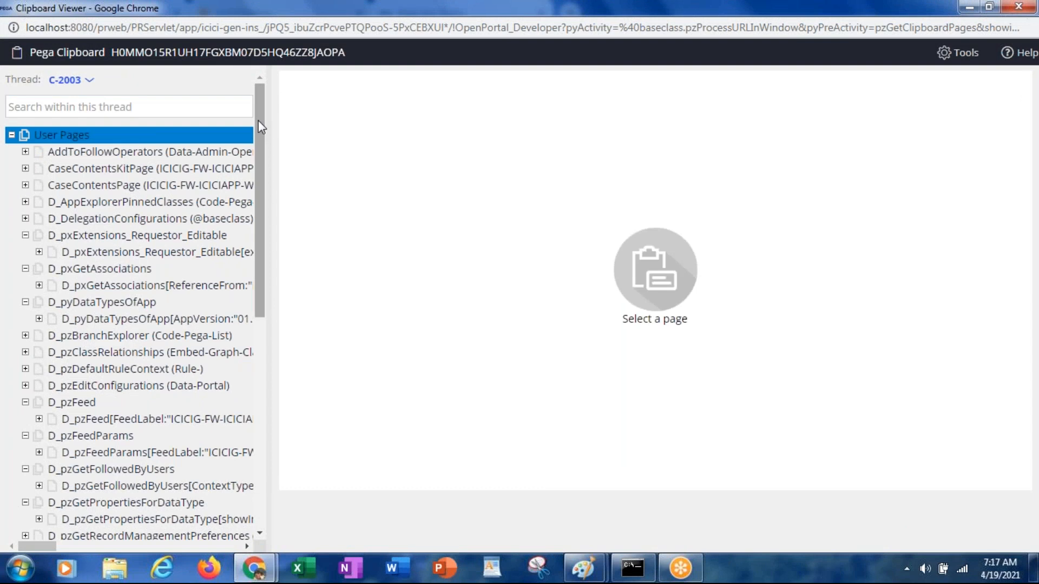
{"action": "left_click_drag", "start_coordinate": [258, 121], "coordinate": [313, 375]}
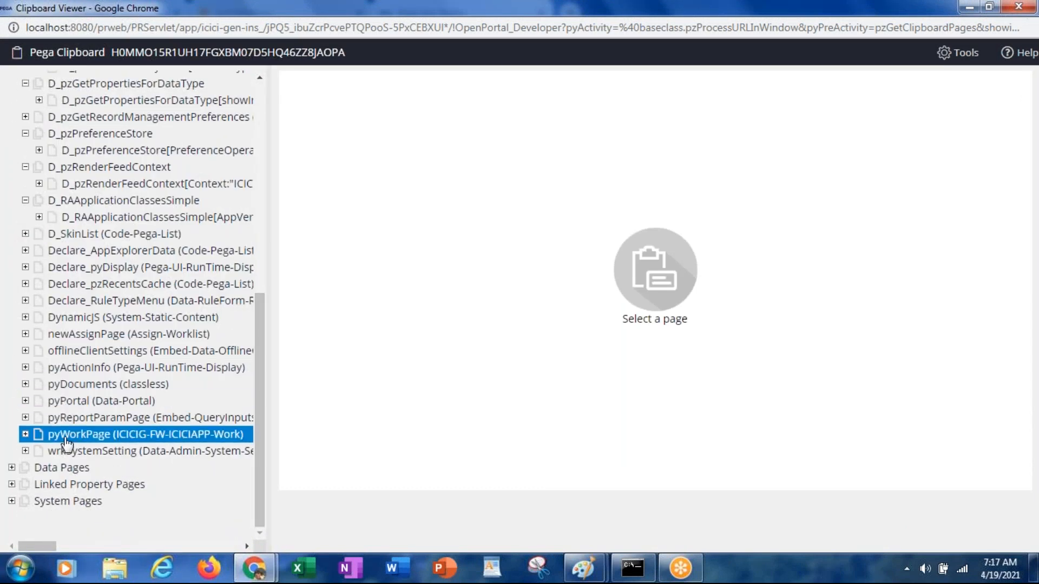
{"action": "left_click", "coordinate": [50, 438]}
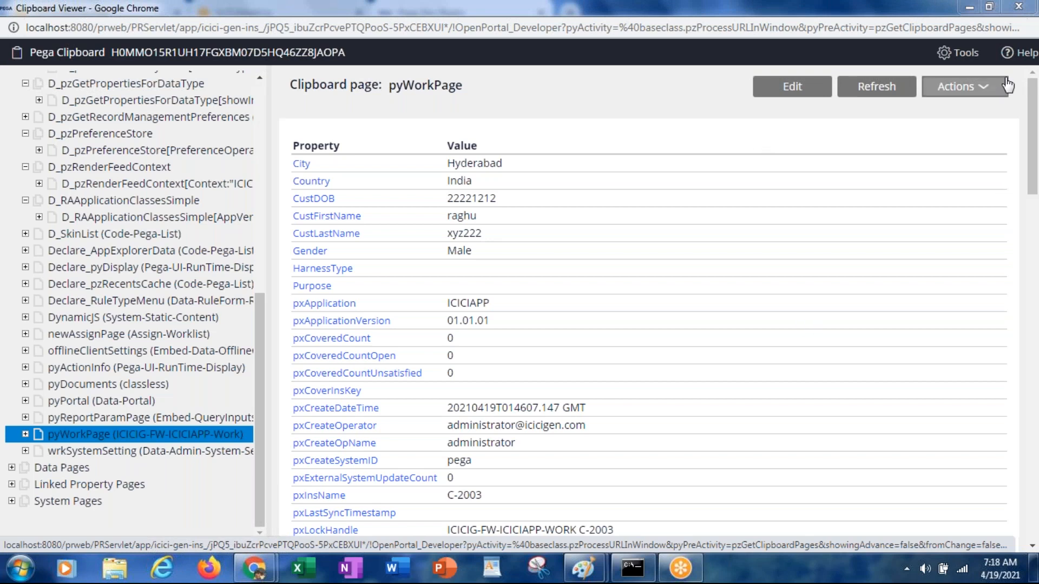
{"action": "left_click", "coordinate": [1018, 8]}
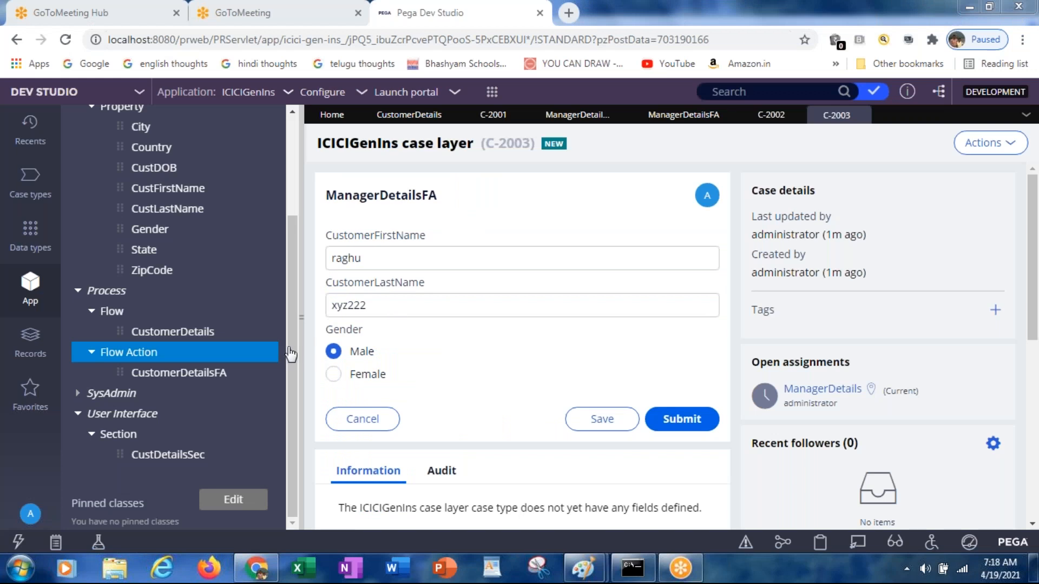
Step: Create a property named ManagerName in the ICICIG-FW-ICICIAPP-Work class and save it as a Text property
{"action": "left_click_drag", "start_coordinate": [290, 344], "coordinate": [291, 231]}
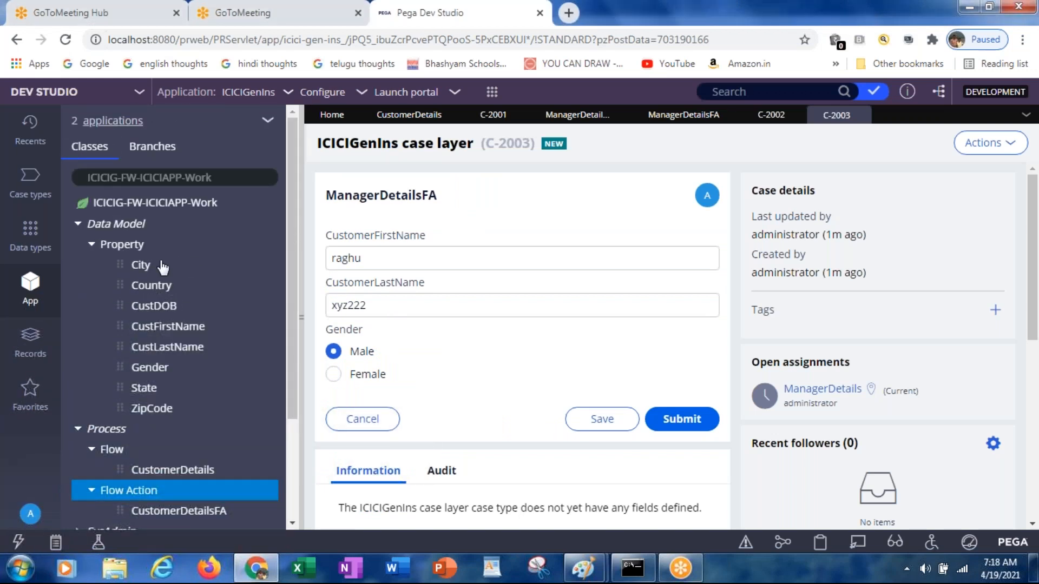
{"action": "left_click", "coordinate": [125, 246]}
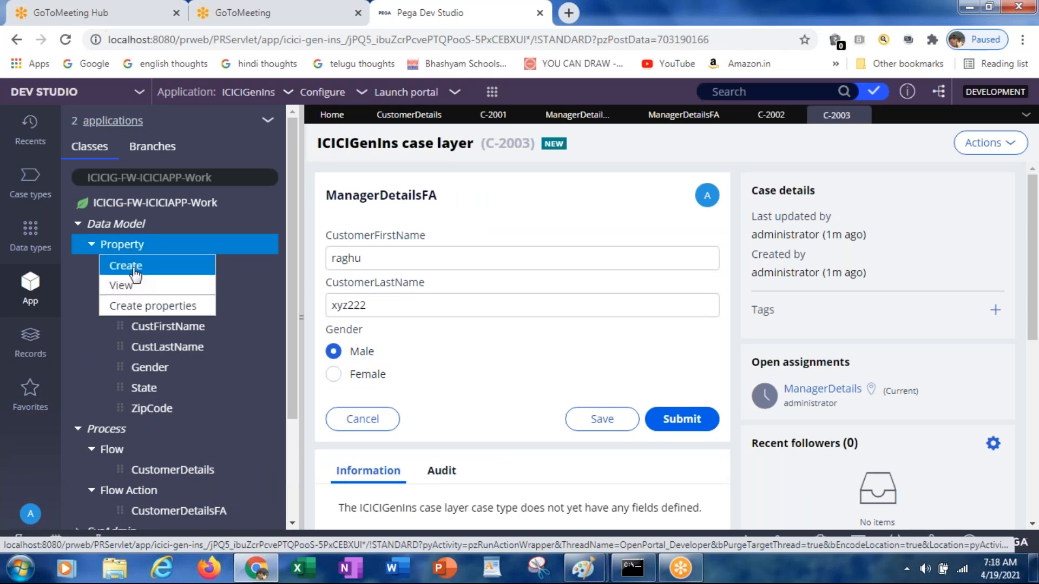
{"action": "left_click", "coordinate": [126, 266]}
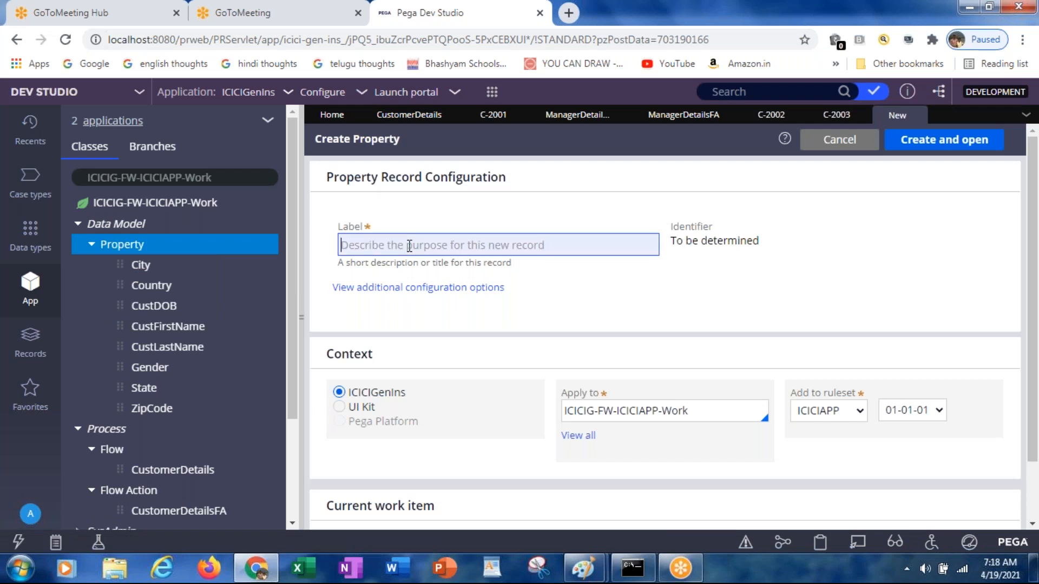
{"action": "type", "text": "ManagerName"}
{"action": "key", "text": "Tab"}
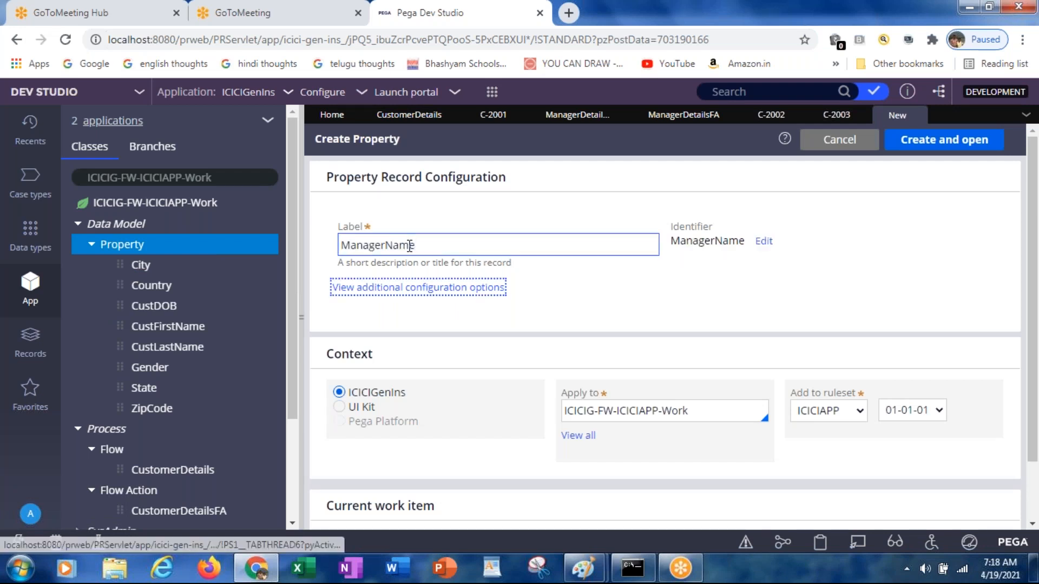
{"action": "left_click", "coordinate": [930, 144]}
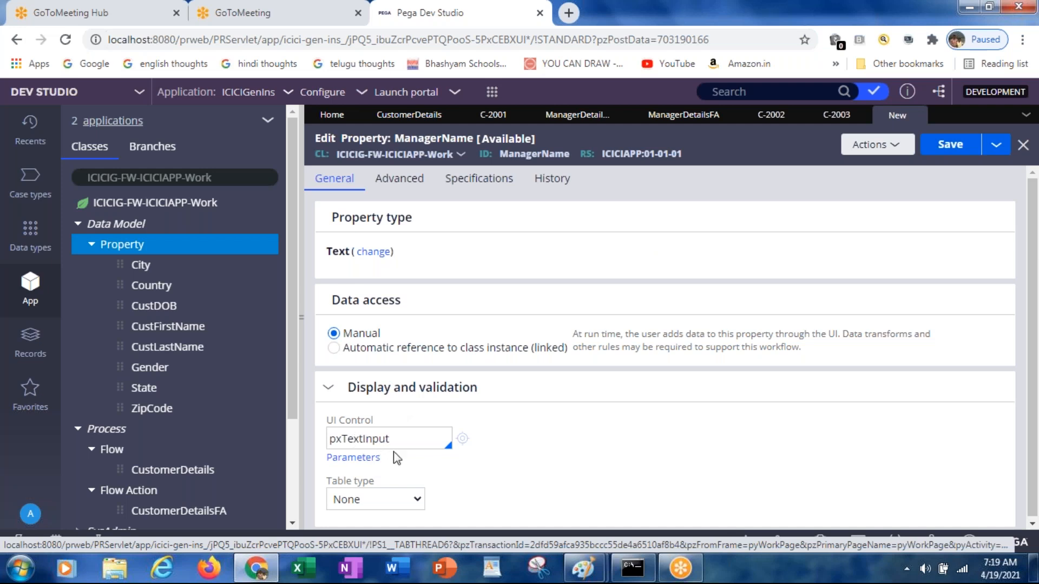
{"action": "left_click", "coordinate": [951, 146]}
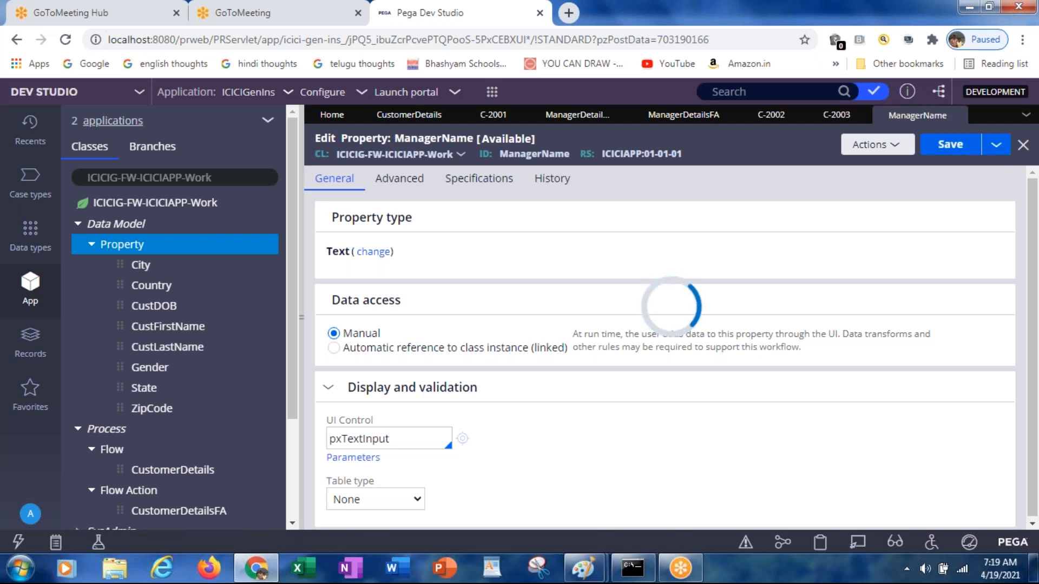
Step: Create a property named ManagerLastName in the ICICIG-FW-ICICIAPP-Work class and save it as a Text property
{"action": "right_click", "coordinate": [130, 243]}
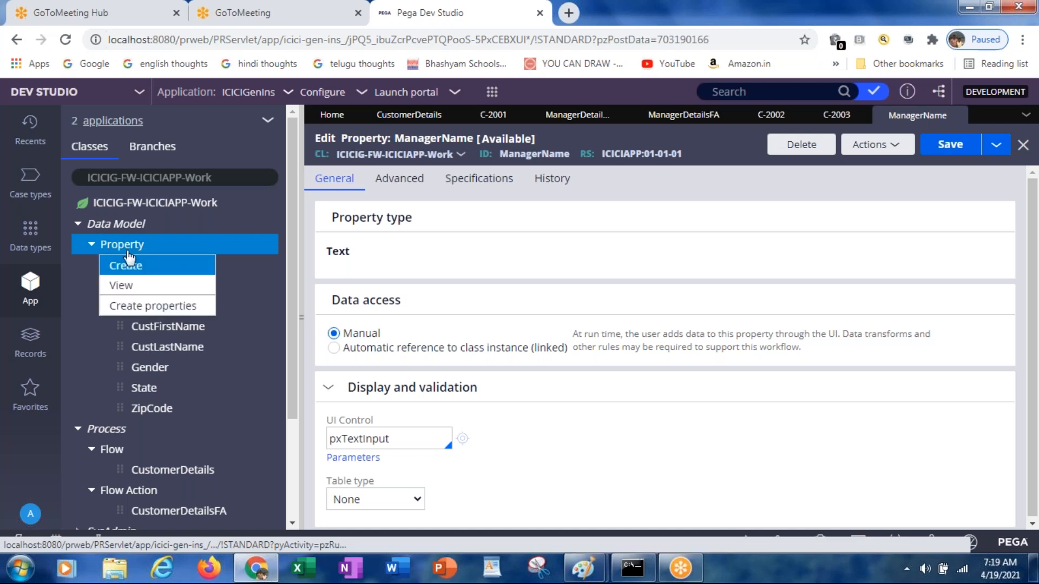
{"action": "left_click", "coordinate": [127, 265]}
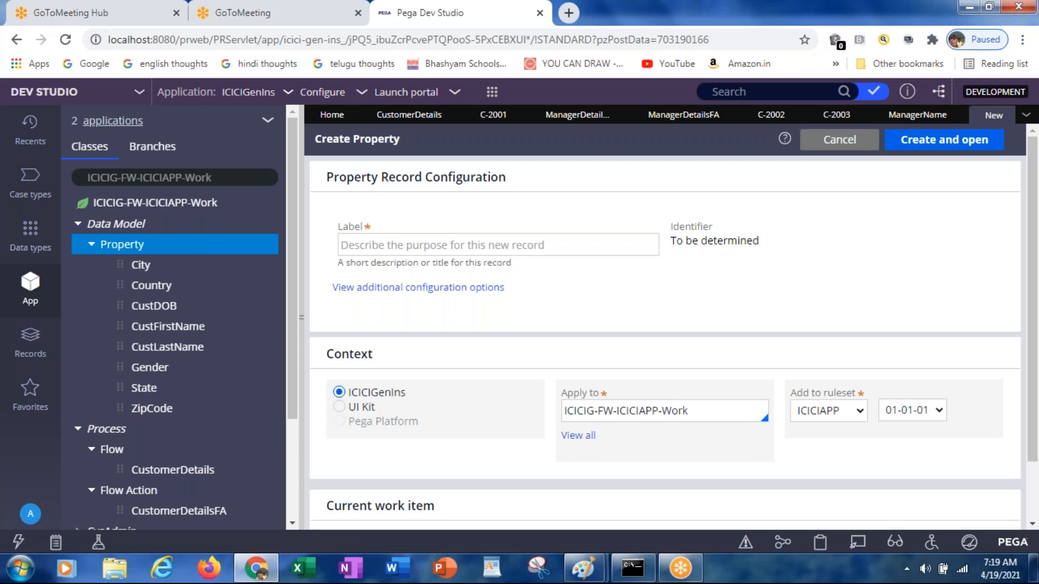
{"action": "left_click", "coordinate": [358, 250]}
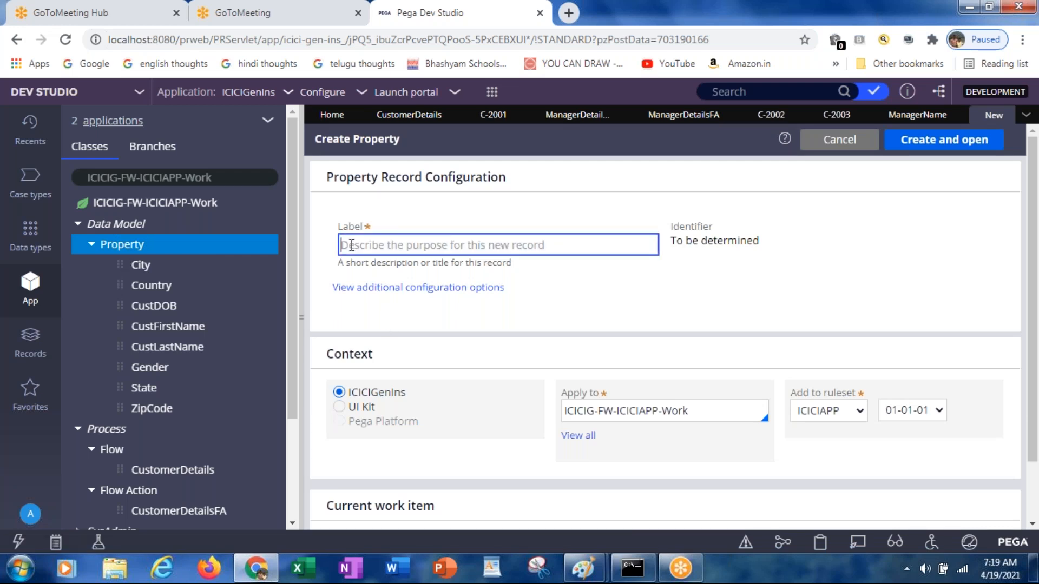
{"action": "type", "text": "Manager"}
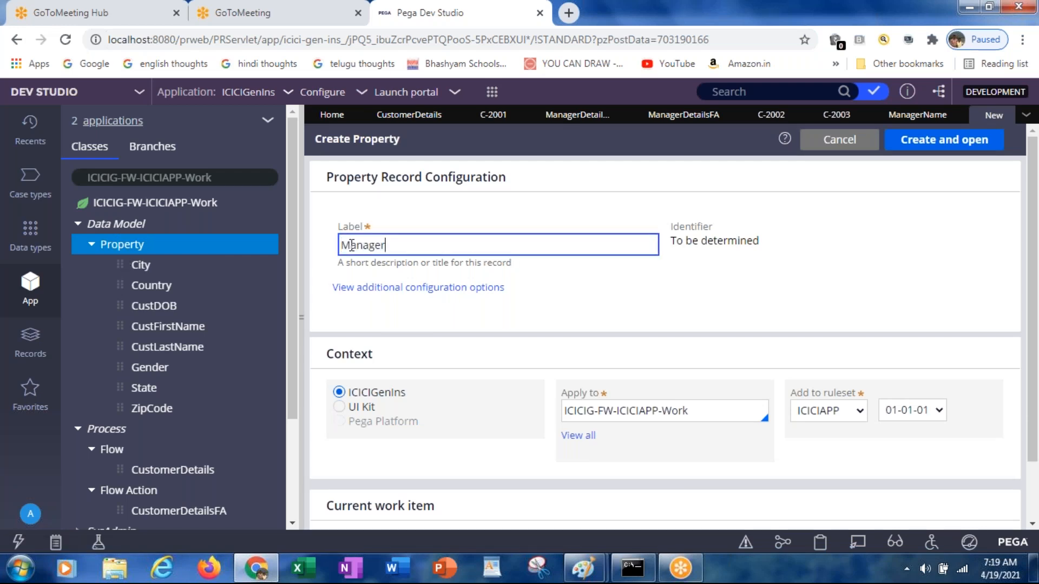
{"action": "type", "text": "LastName"}
{"action": "key", "text": "Tab"}
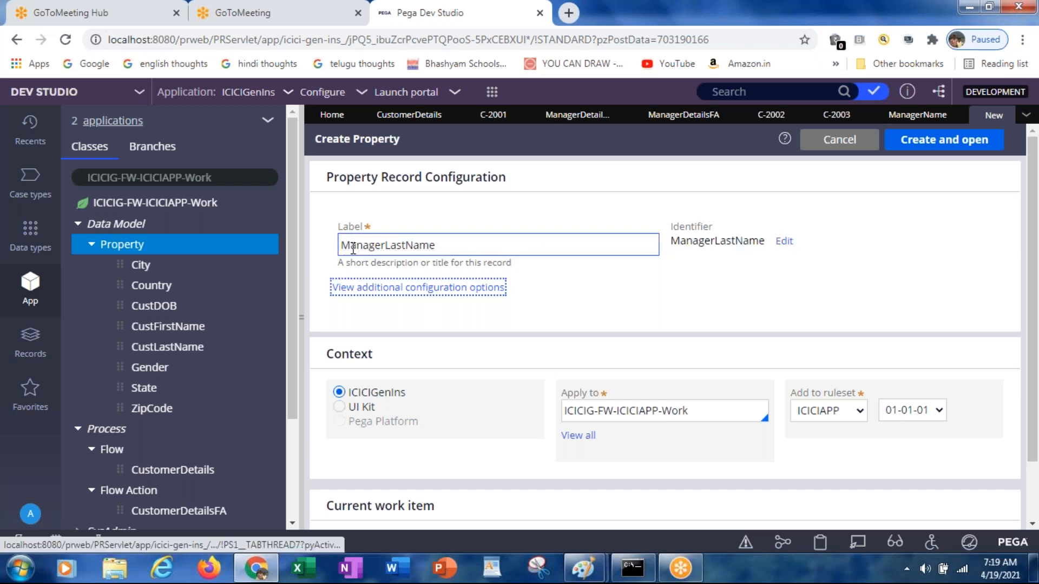
{"action": "left_click", "coordinate": [944, 139]}
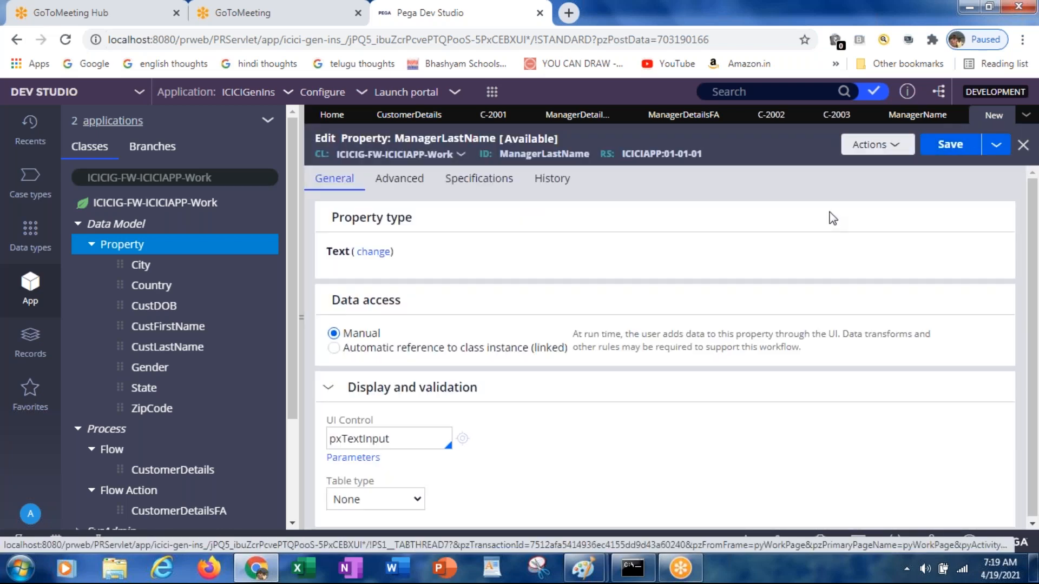
{"action": "left_click", "coordinate": [958, 155]}
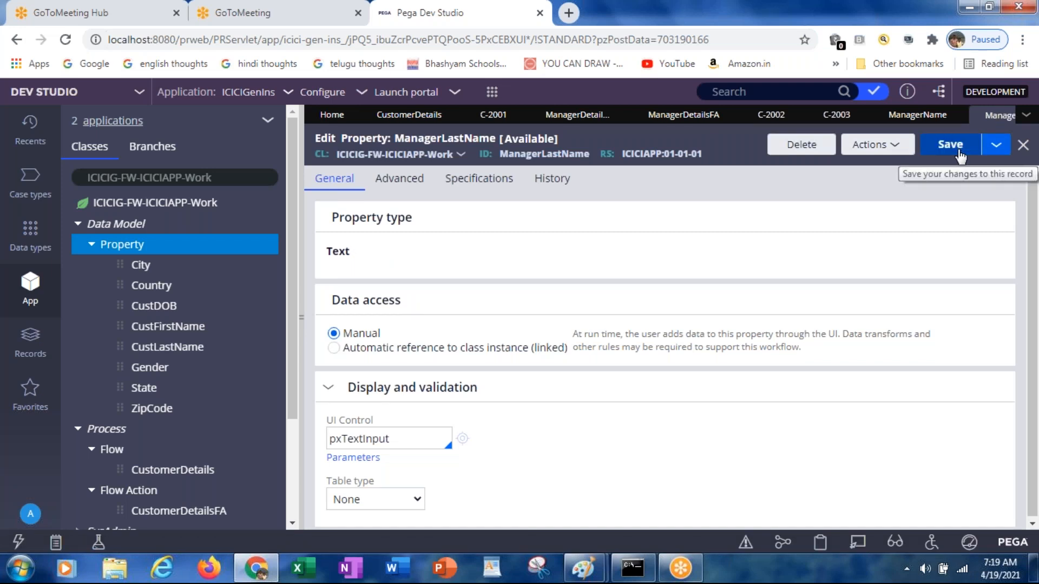
Step: Create and open a property named ManagerGender in the ICICIG-FW-ICICIAPP-Work class
{"action": "right_click", "coordinate": [128, 247]}
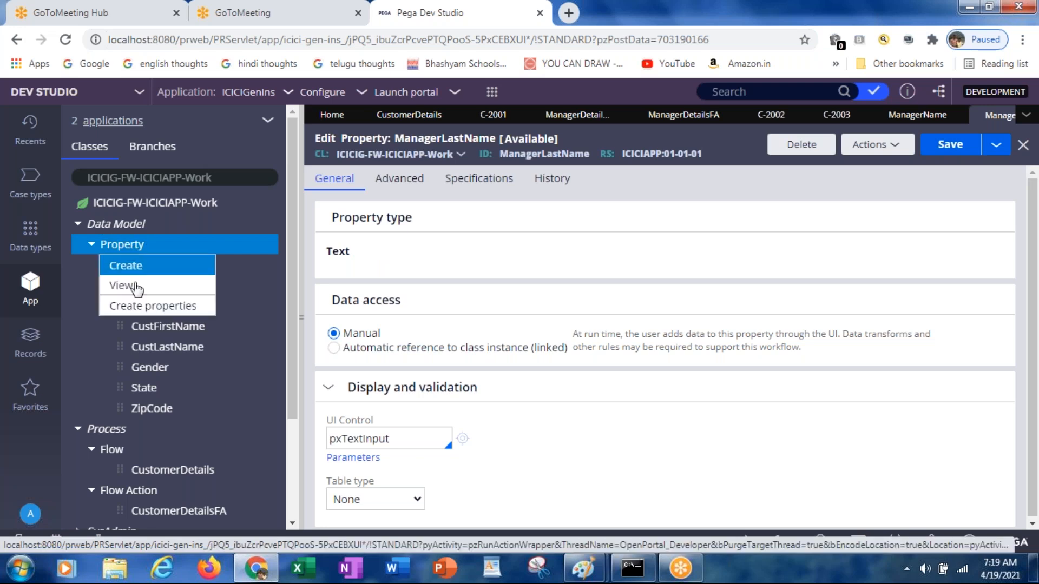
{"action": "left_click", "coordinate": [134, 271]}
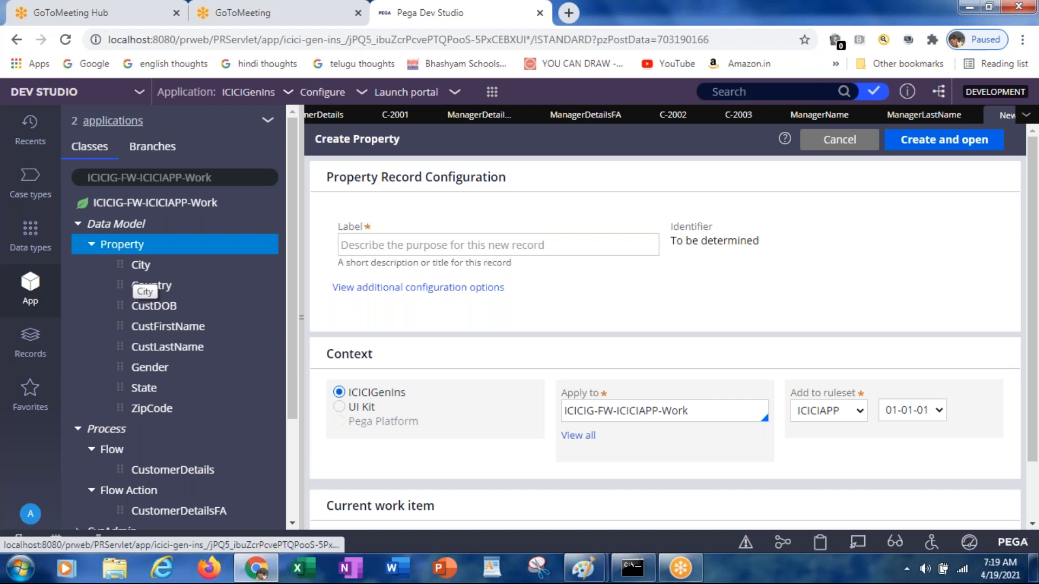
{"action": "left_click", "coordinate": [377, 245]}
{"action": "type", "text": "ManagerGend"}
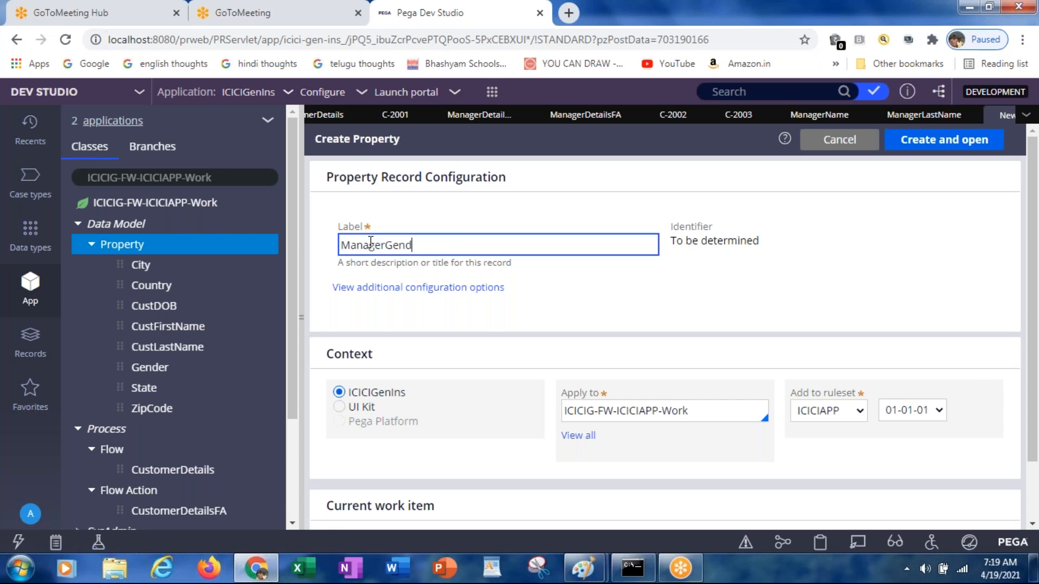
{"action": "type", "text": "er"}
{"action": "left_click", "coordinate": [935, 145]}
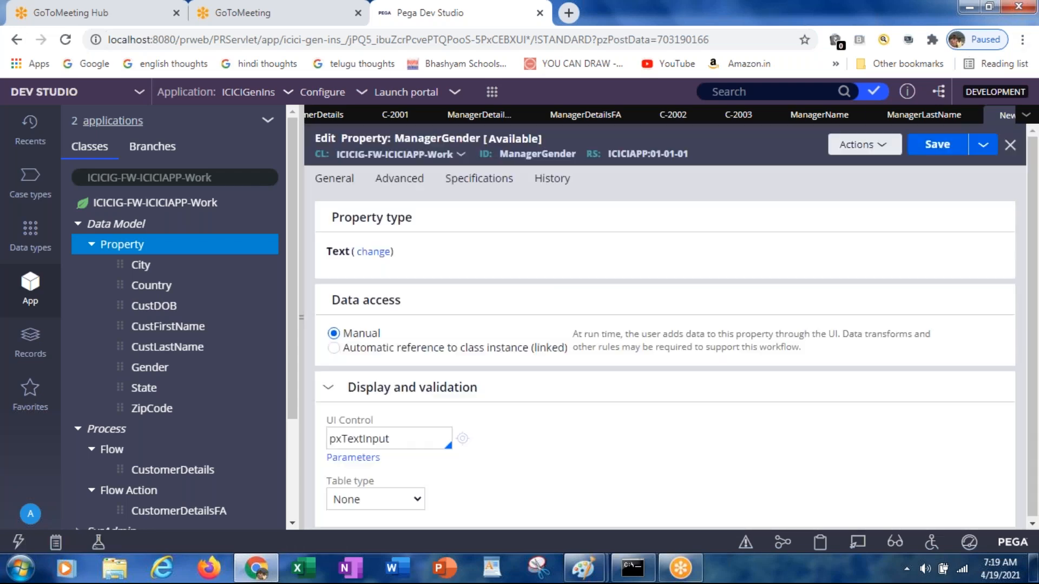
Step: Keep ManagerGender as a Text property and give it a Local List table with the values Male and Female
{"action": "left_click", "coordinate": [373, 253]}
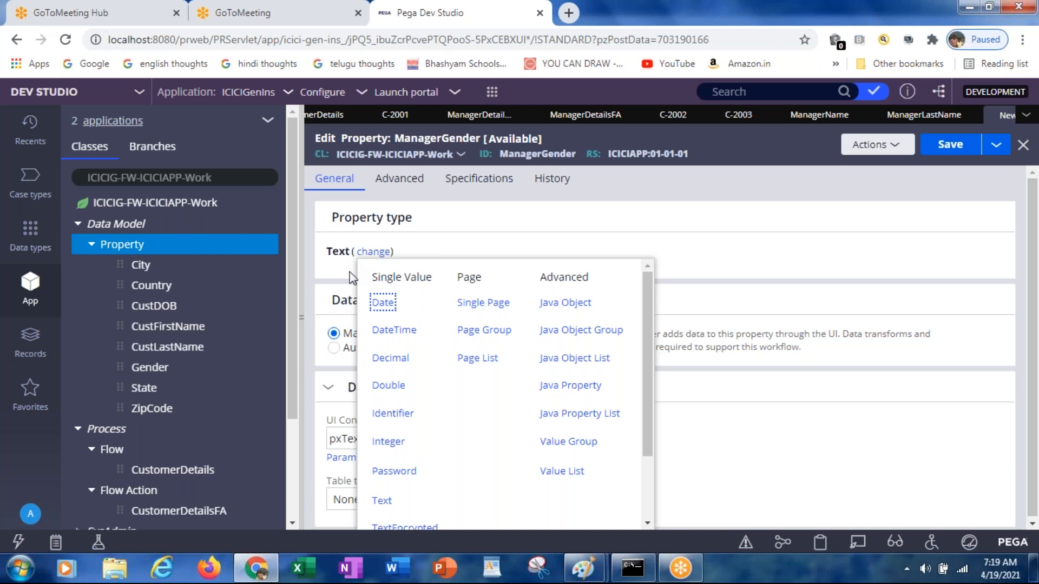
{"action": "left_click", "coordinate": [381, 500]}
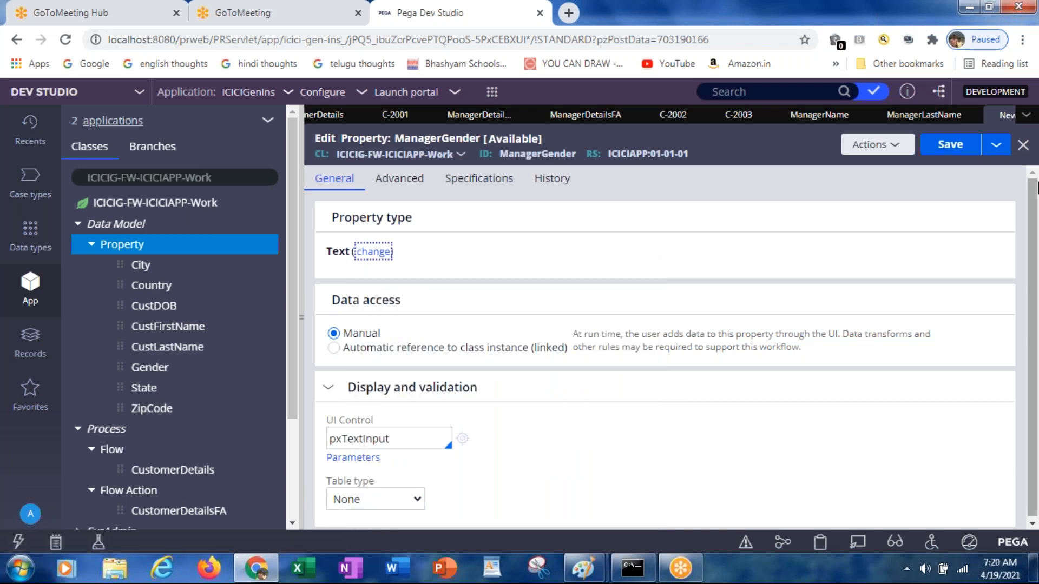
{"action": "left_click_drag", "start_coordinate": [1032, 188], "coordinate": [1022, 247]}
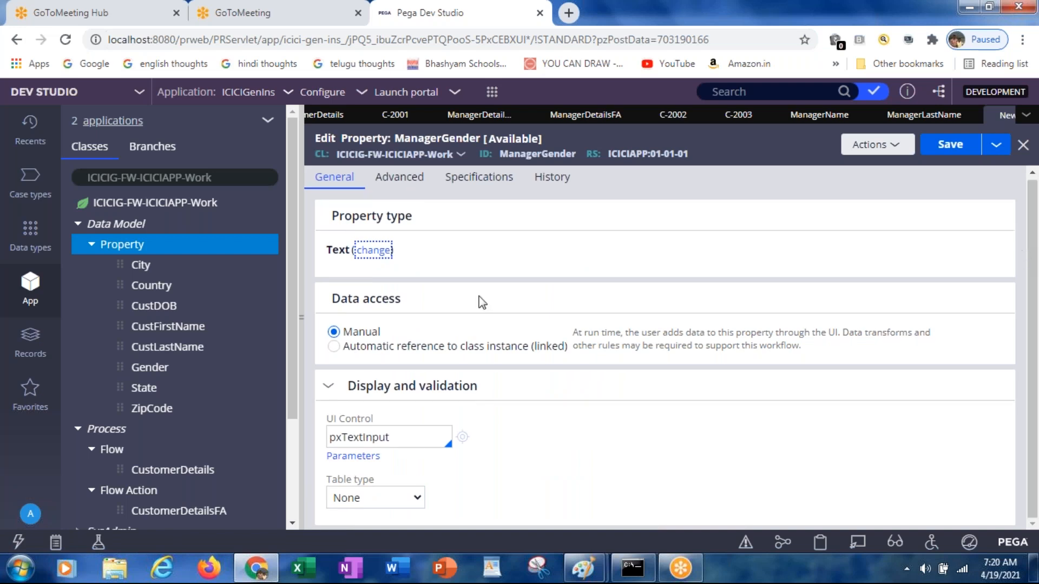
{"action": "left_click", "coordinate": [349, 497]}
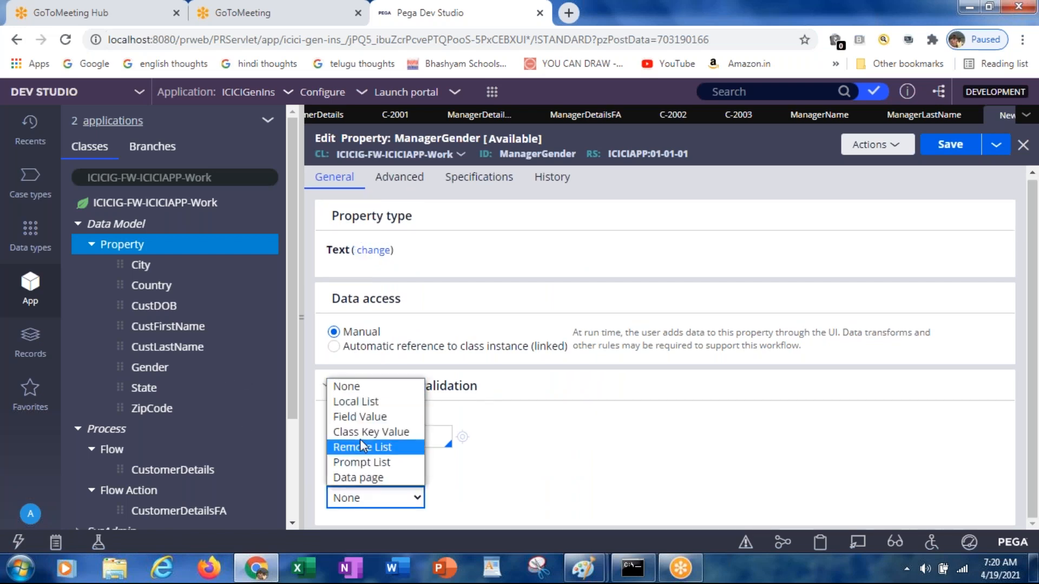
{"action": "left_click", "coordinate": [355, 402]}
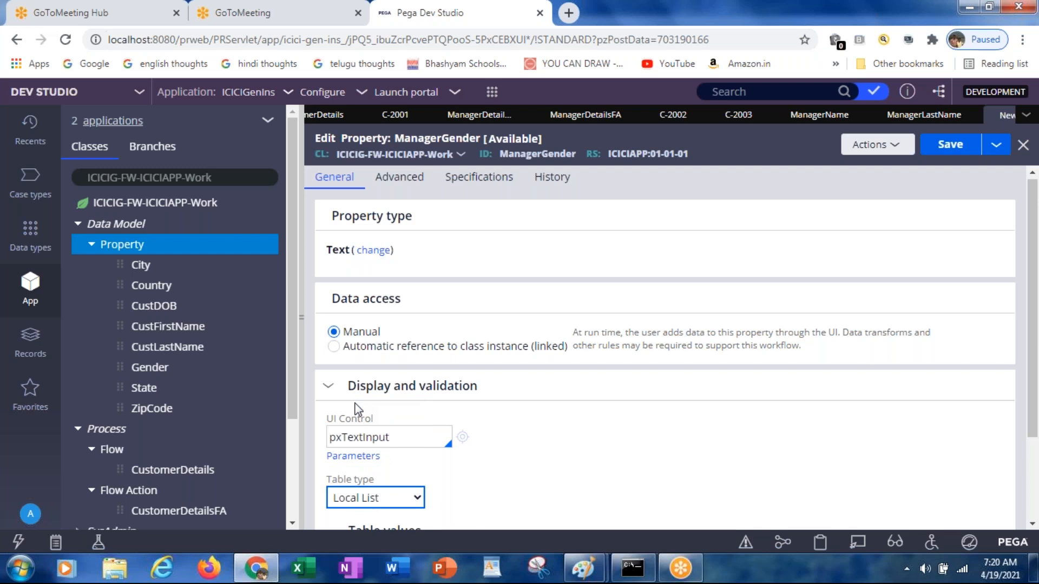
{"action": "scroll", "coordinate": [356, 410], "scroll_direction": "down", "scroll_amount": 2}
{"action": "left_click", "coordinate": [394, 453]}
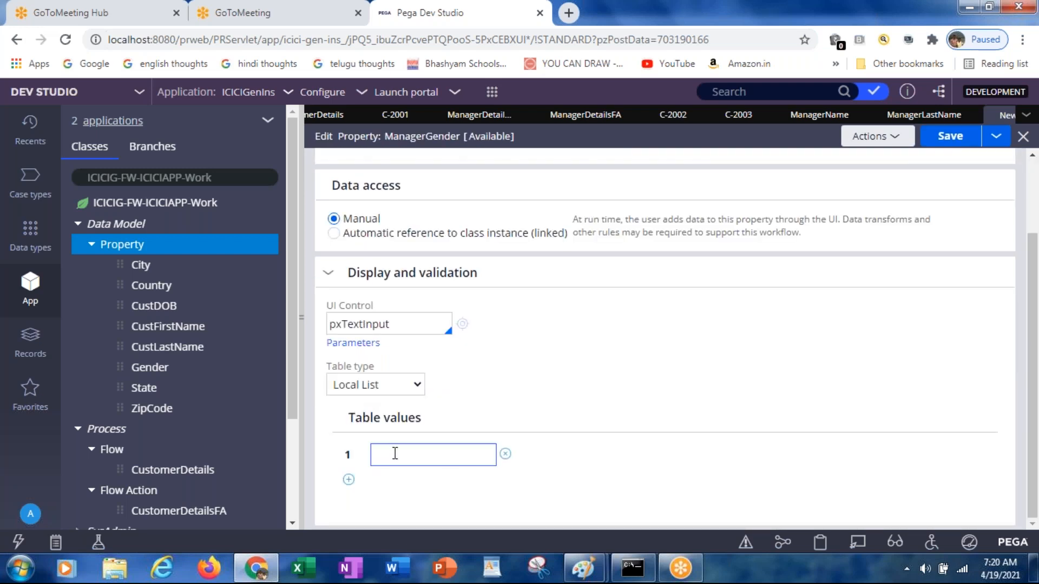
{"action": "type", "text": "Male"}
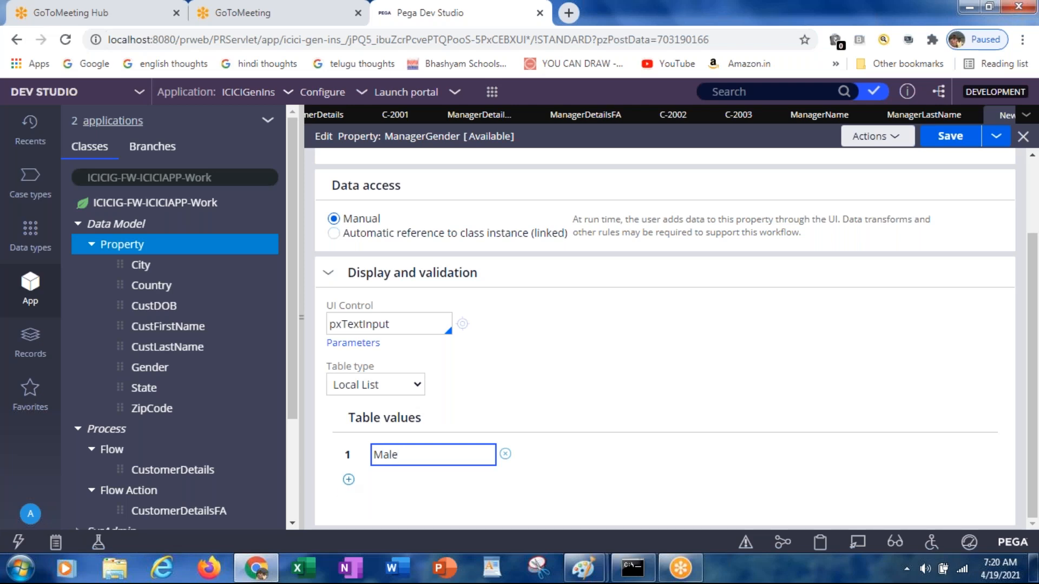
{"action": "left_click", "coordinate": [348, 480]}
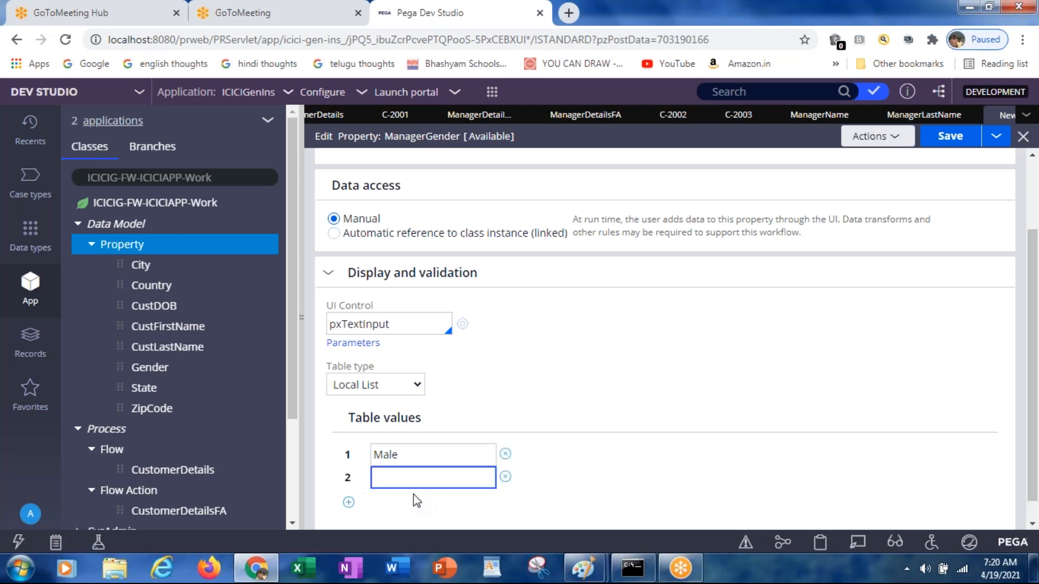
{"action": "type", "text": "Female"}
Step: Set the UI control of ManagerGender to pxRadioButtons and save the property
{"action": "left_click", "coordinate": [392, 325]}
{"action": "key", "text": "BackSpace"}
{"action": "key", "text": "BackSpace"}
{"action": "key", "text": "BackSpace"}
{"action": "key", "text": "BackSpace"}
{"action": "key", "text": "BackSpace"}
{"action": "key", "text": "BackSpace"}
{"action": "key", "text": "BackSpace"}
{"action": "key", "text": "BackSpace"}
{"action": "key", "text": "BackSpace"}
{"action": "key", "text": "BackSpace"}
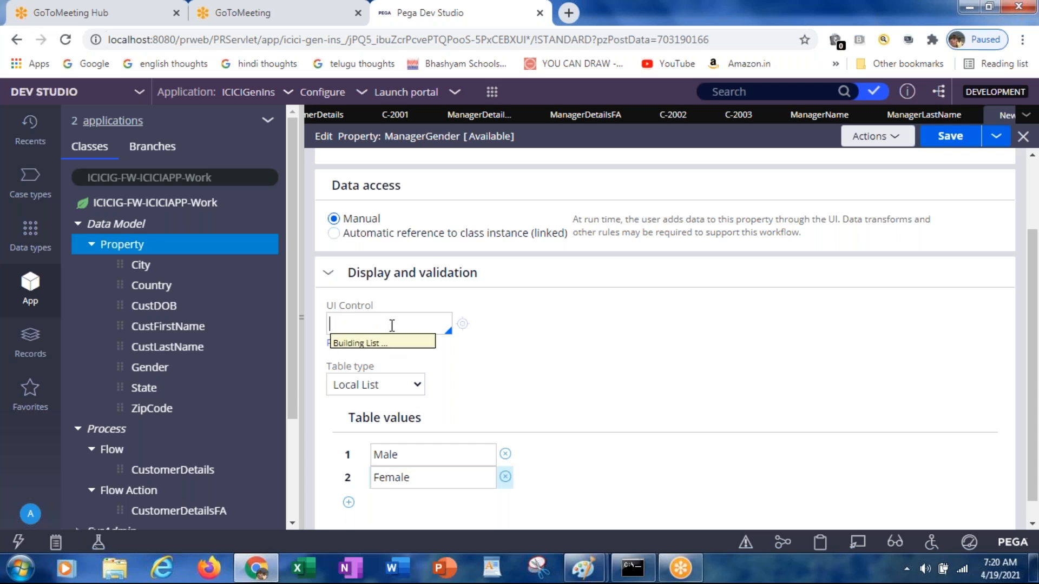
{"action": "type", "text": "pxradi"}
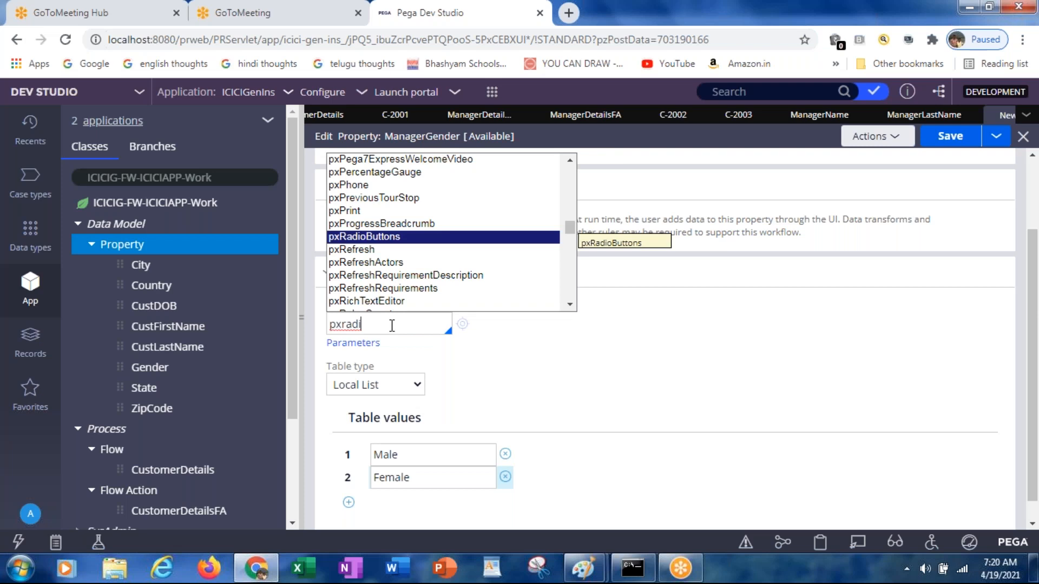
{"action": "left_click", "coordinate": [393, 238]}
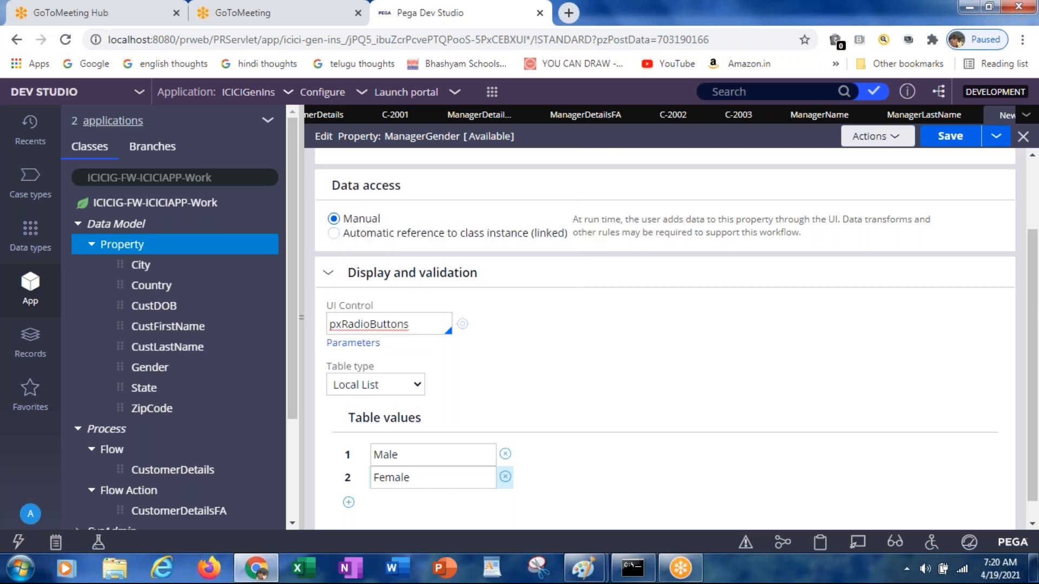
{"action": "left_click", "coordinate": [952, 146]}
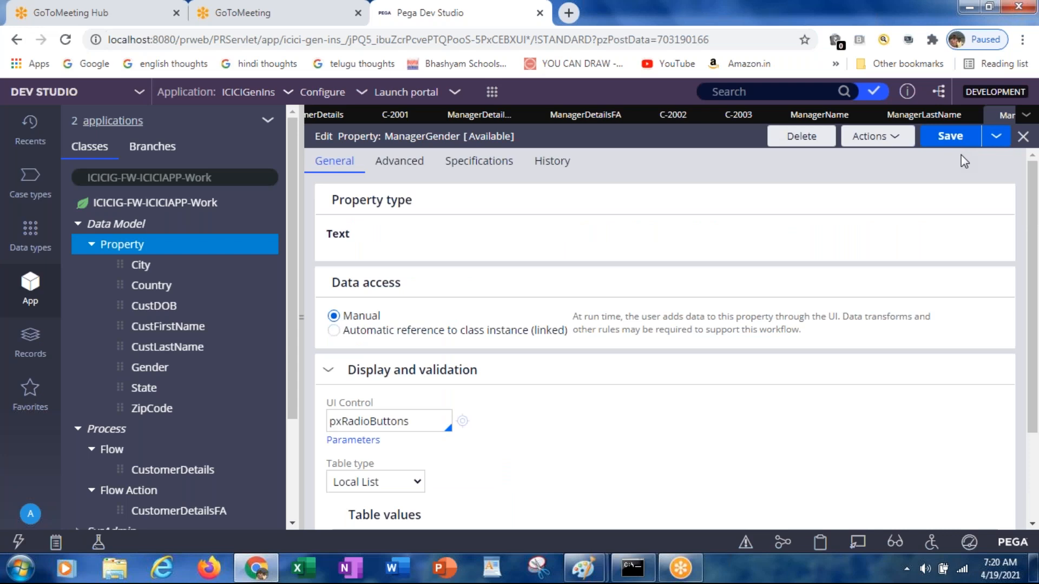
Step: Close the ManagerGender, ManagerLastName and ManagerName property rules and switch to the ManagerDetailsSec section
{"action": "left_click", "coordinate": [1022, 137]}
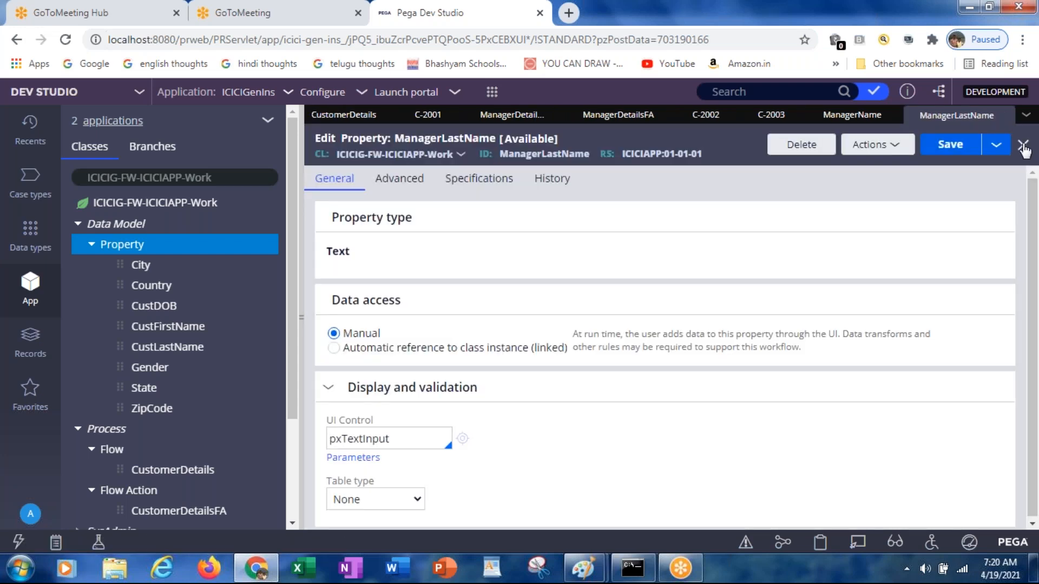
{"action": "left_click", "coordinate": [1023, 149]}
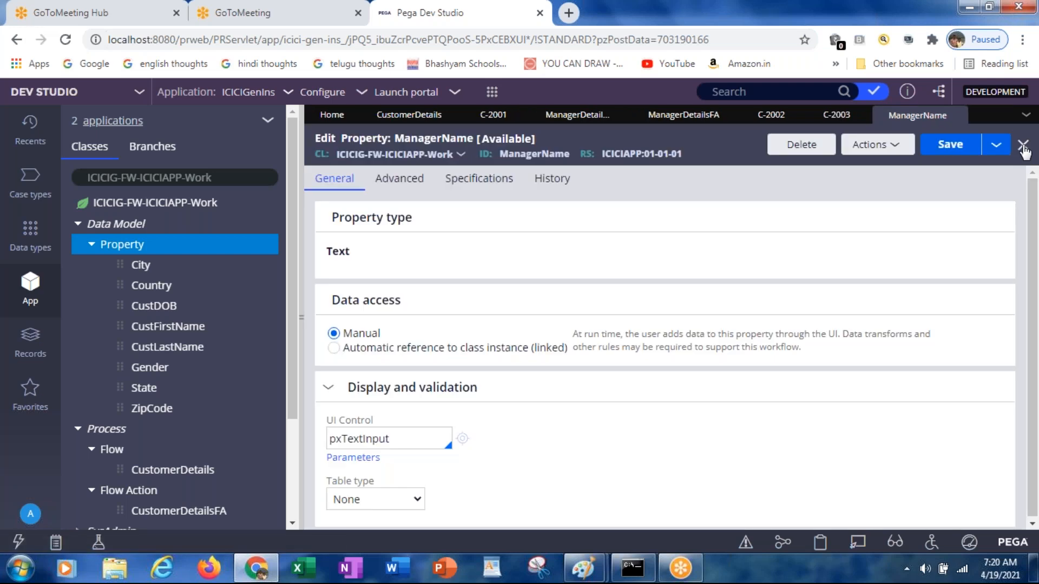
{"action": "left_click", "coordinate": [1023, 146]}
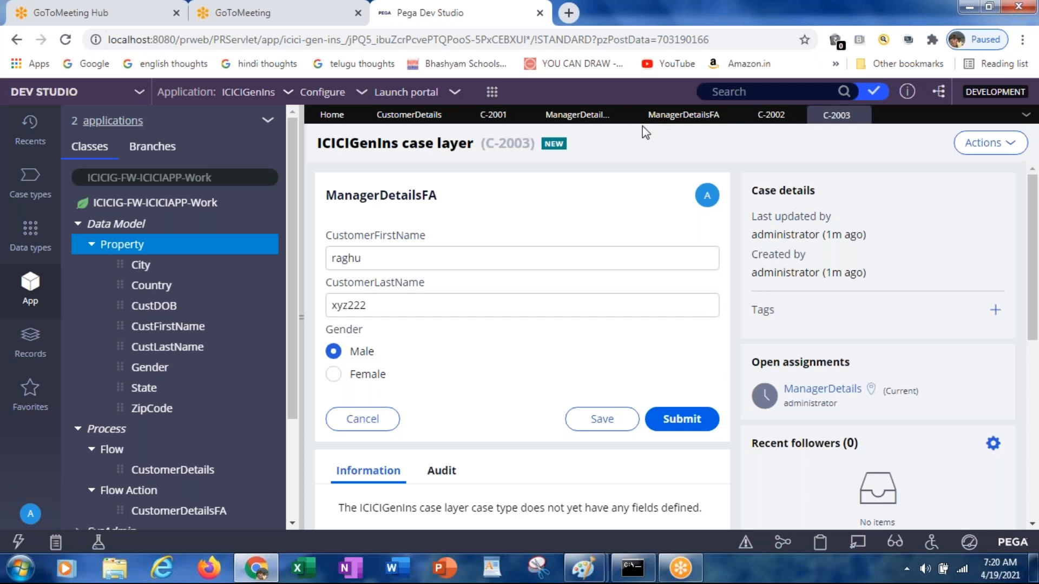
{"action": "left_click", "coordinate": [577, 116]}
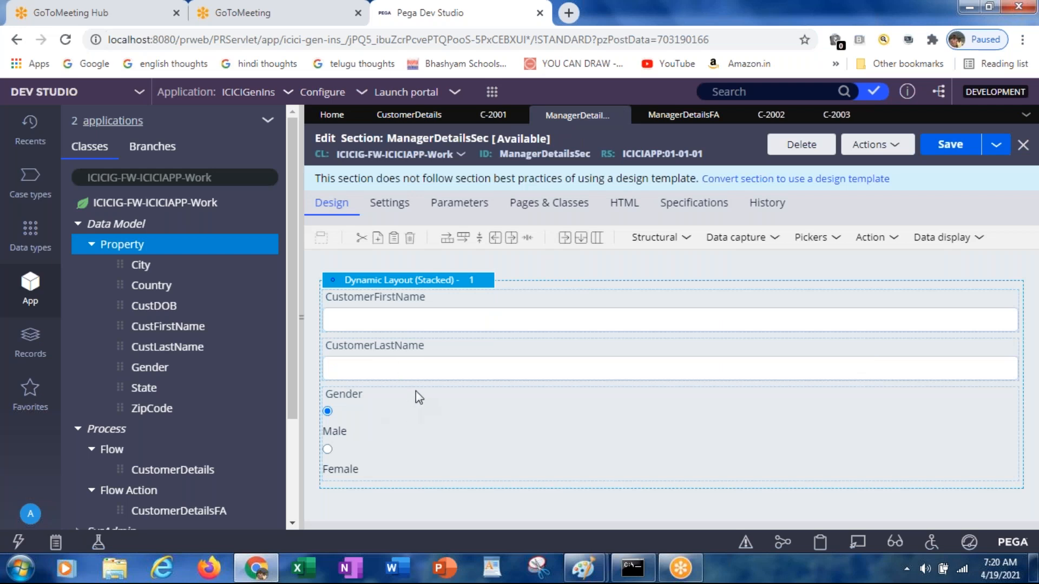
Step: Bind the CustomerFirstName field of the ManagerDetailsSec section to the .ManagerName property instead and apply the cell properties
{"action": "left_click", "coordinate": [385, 311]}
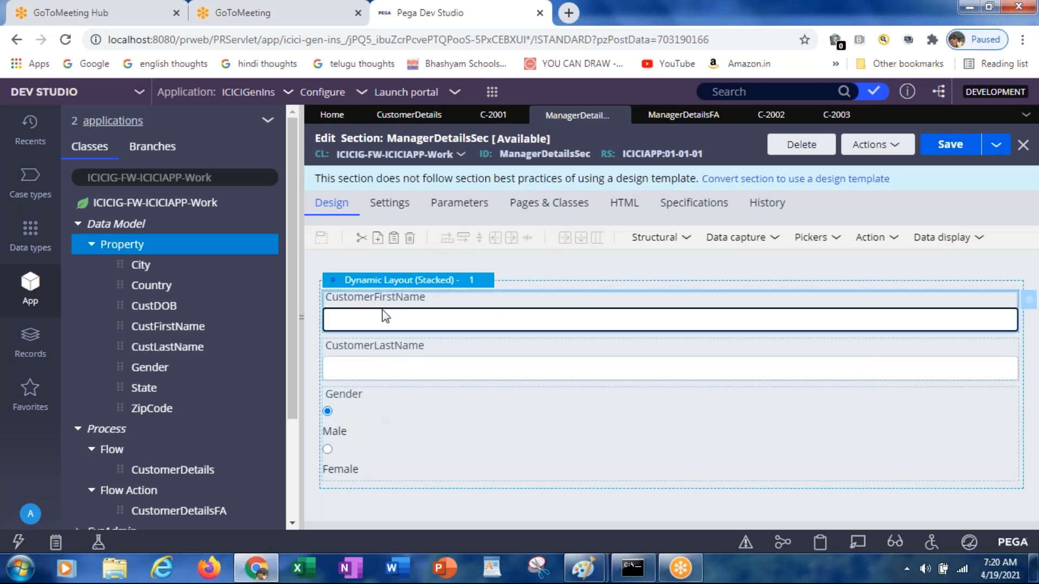
{"action": "left_click", "coordinate": [395, 522]}
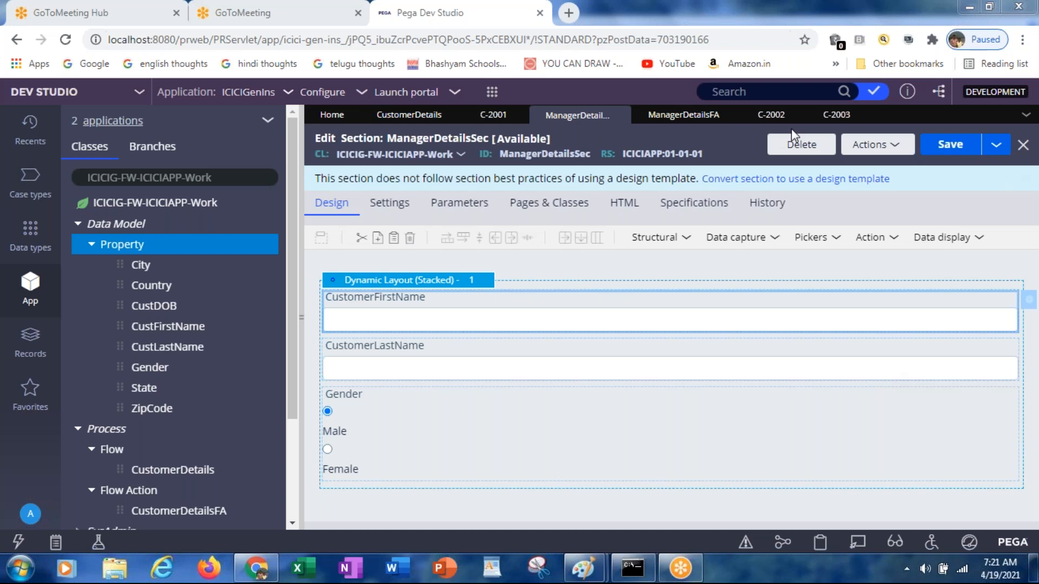
{"action": "left_click", "coordinate": [1026, 303]}
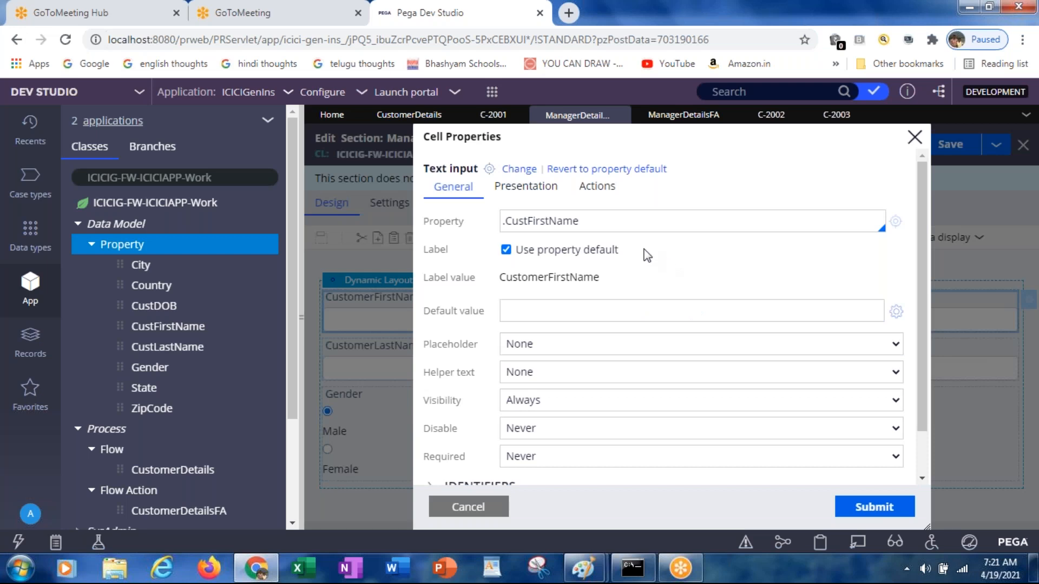
{"action": "left_click", "coordinate": [555, 223]}
{"action": "key", "text": "End"}
{"action": "key", "text": "BackSpace"}
{"action": "key", "text": "BackSpace"}
{"action": "key", "text": "BackSpace"}
{"action": "key", "text": "BackSpace"}
{"action": "key", "text": "BackSpace"}
{"action": "key", "text": "BackSpace"}
{"action": "key", "text": "BackSpace"}
{"action": "key", "text": "BackSpace"}
{"action": "type", "text": "Manager"}
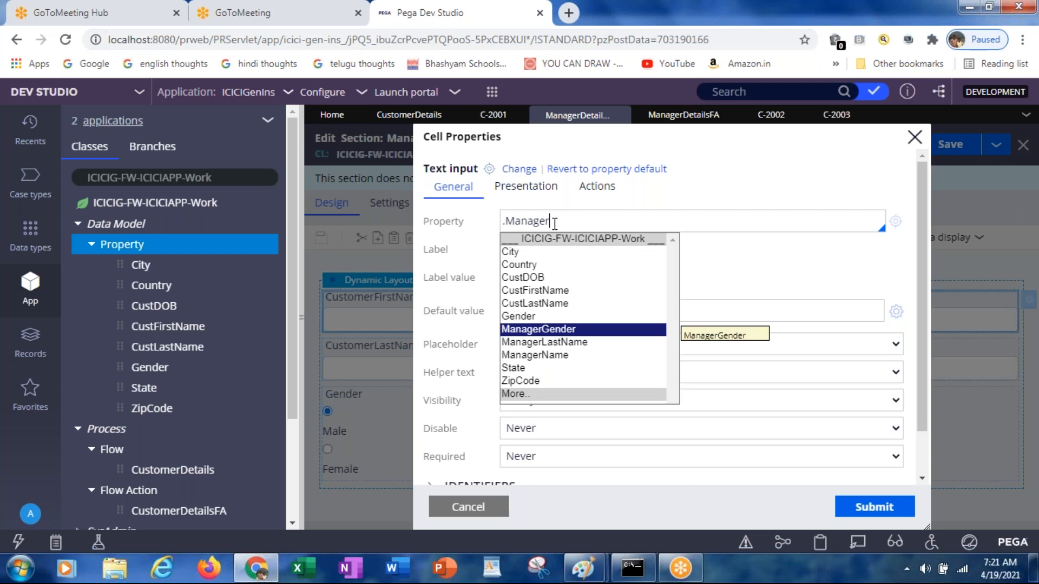
{"action": "left_click", "coordinate": [546, 357]}
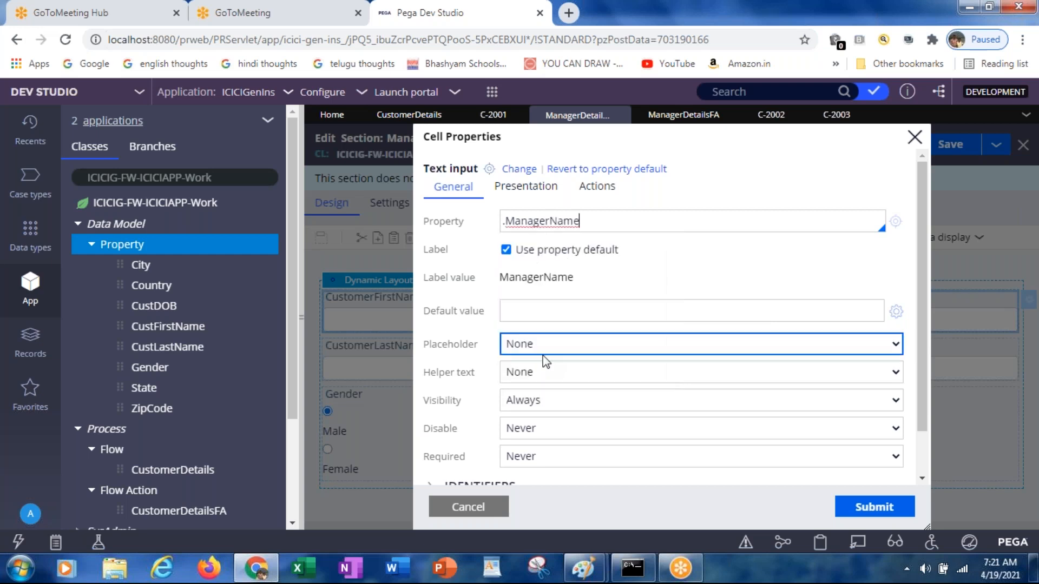
{"action": "left_click", "coordinate": [879, 514]}
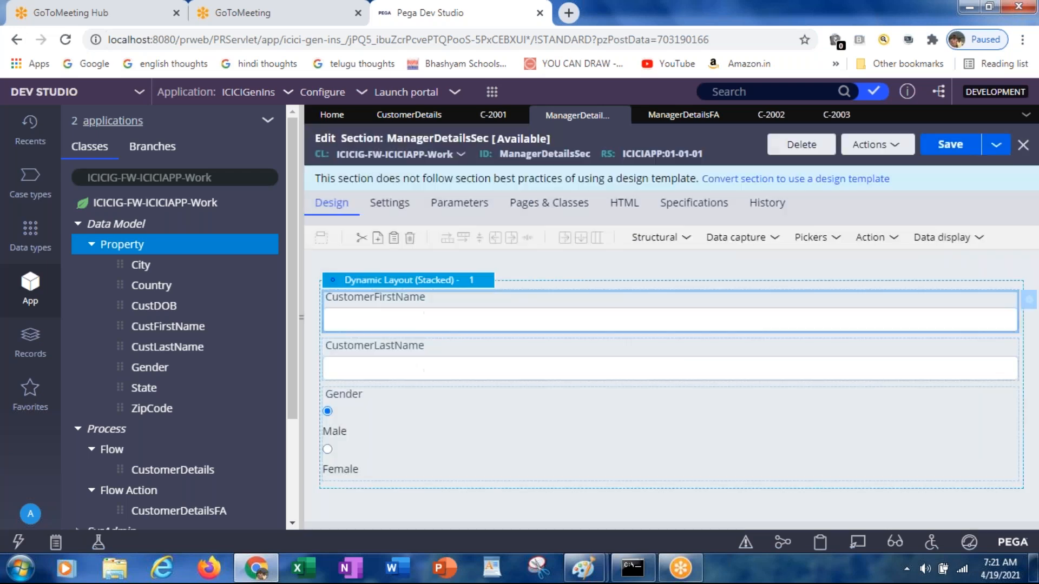
Step: Bind the CustomerLastName field of the section to the ManagerLastName property instead and apply the cell properties
{"action": "left_click", "coordinate": [861, 365]}
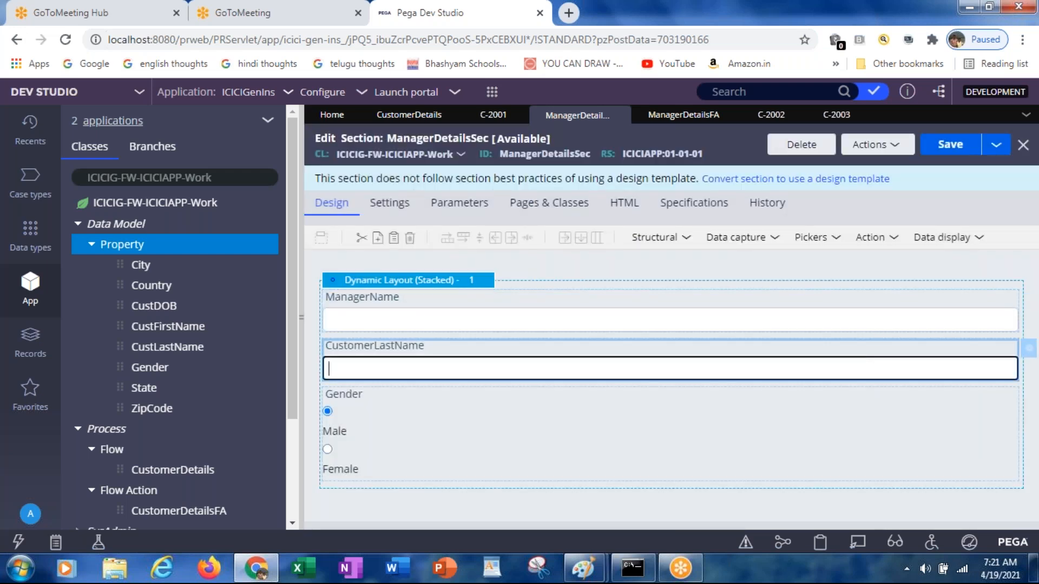
{"action": "left_click", "coordinate": [1030, 352]}
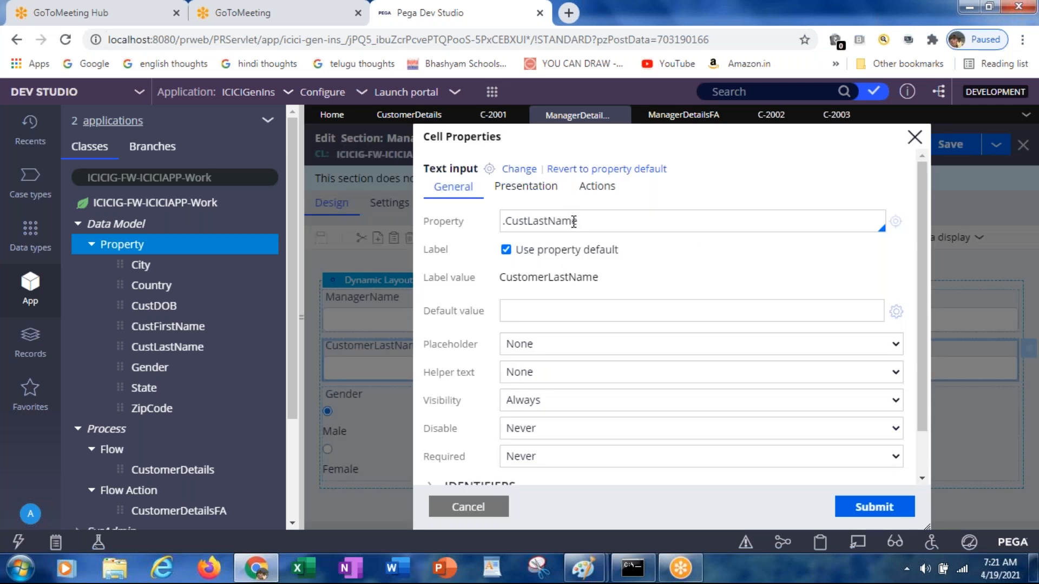
{"action": "triple_click", "coordinate": [545, 221]}
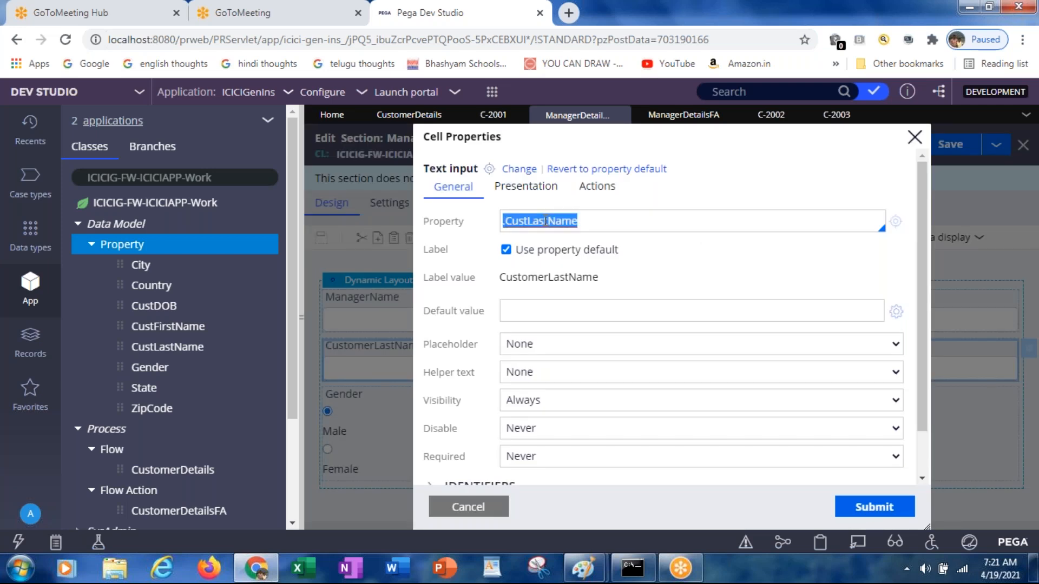
{"action": "key", "text": "BackSpace"}
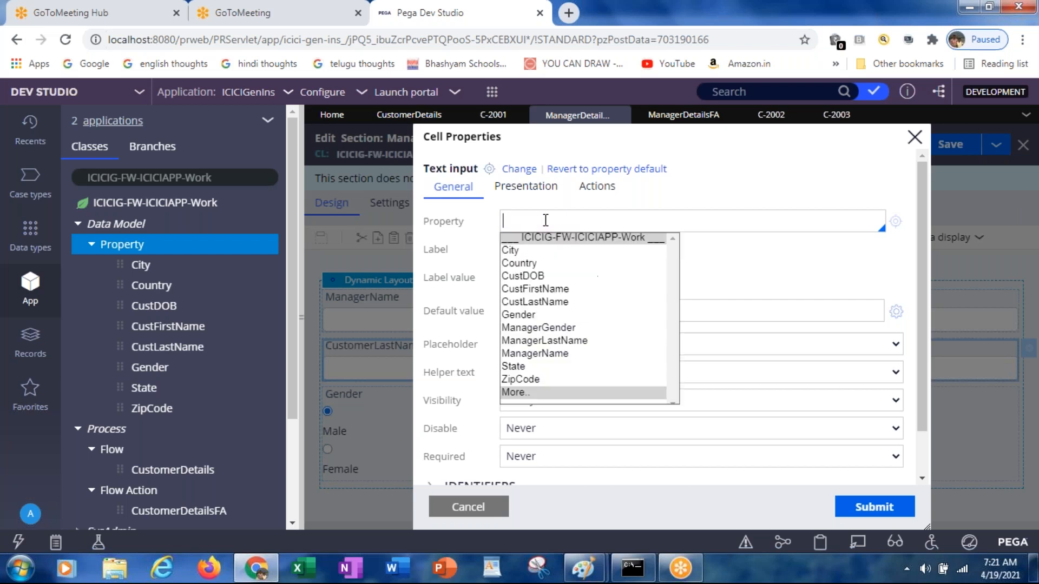
{"action": "type", "text": "manager"}
{"action": "key", "text": "Down"}
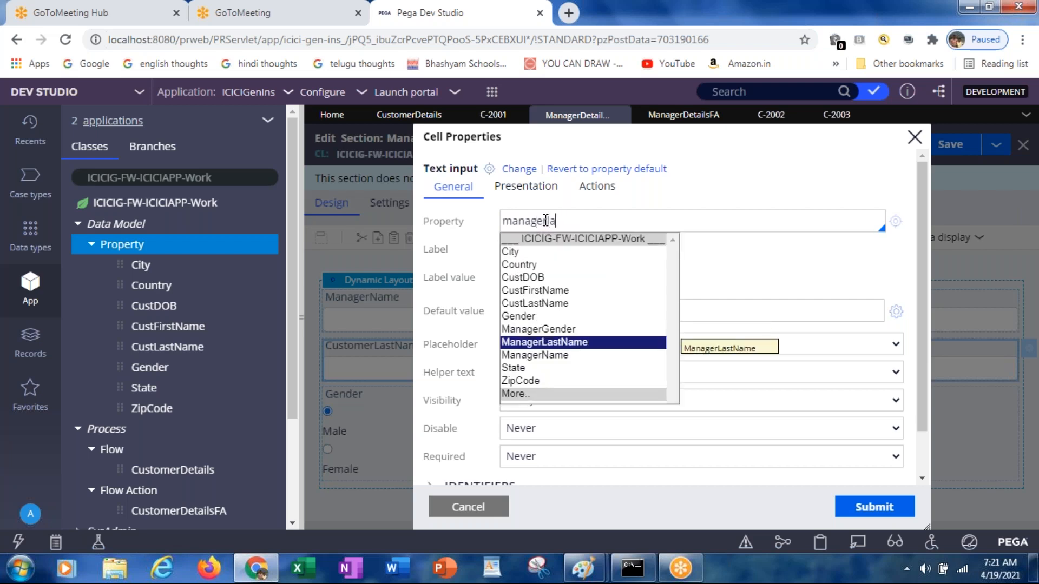
{"action": "key", "text": "Return"}
{"action": "left_click", "coordinate": [872, 506]}
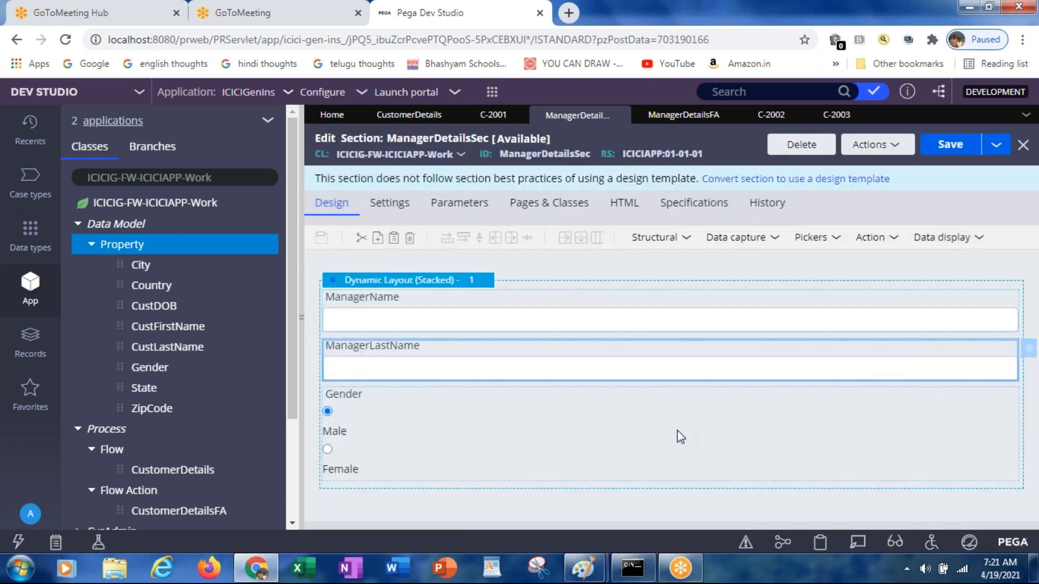
Step: Bind the Gender radio buttons of the section to the ManagerGender property instead and apply the cell properties
{"action": "left_click", "coordinate": [677, 431]}
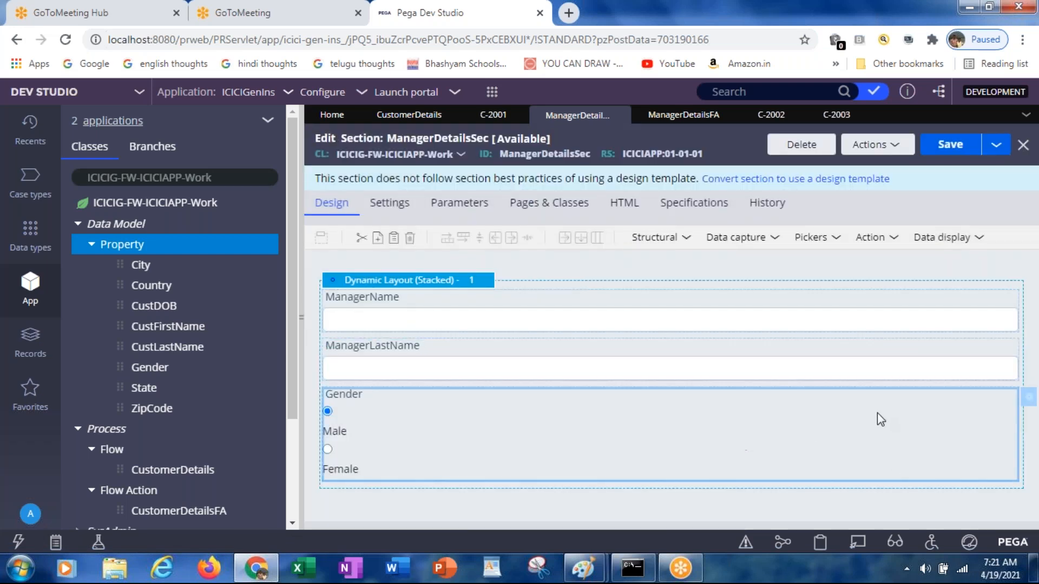
{"action": "left_click", "coordinate": [1024, 402]}
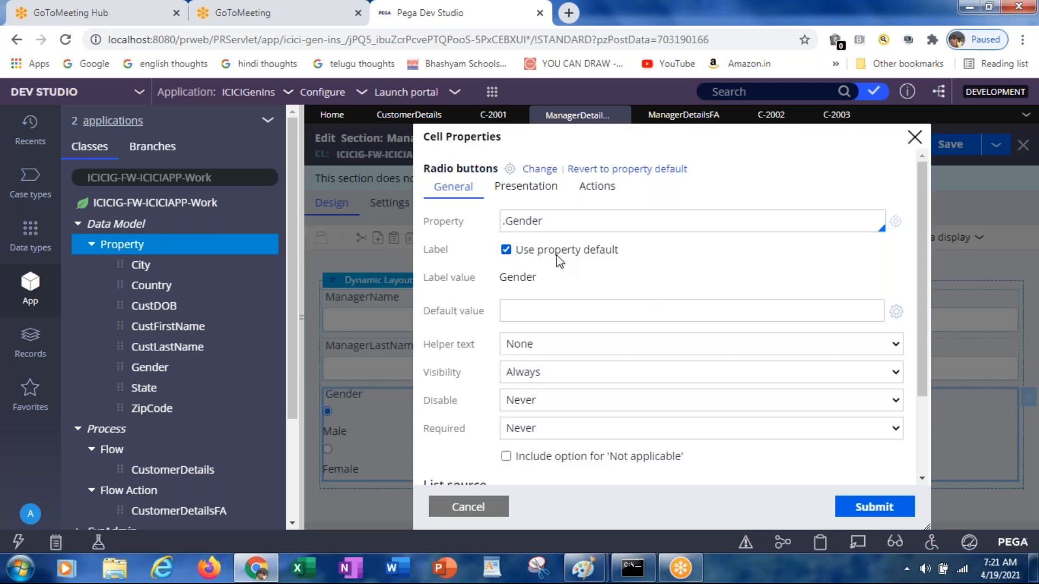
{"action": "double_click", "coordinate": [512, 223]}
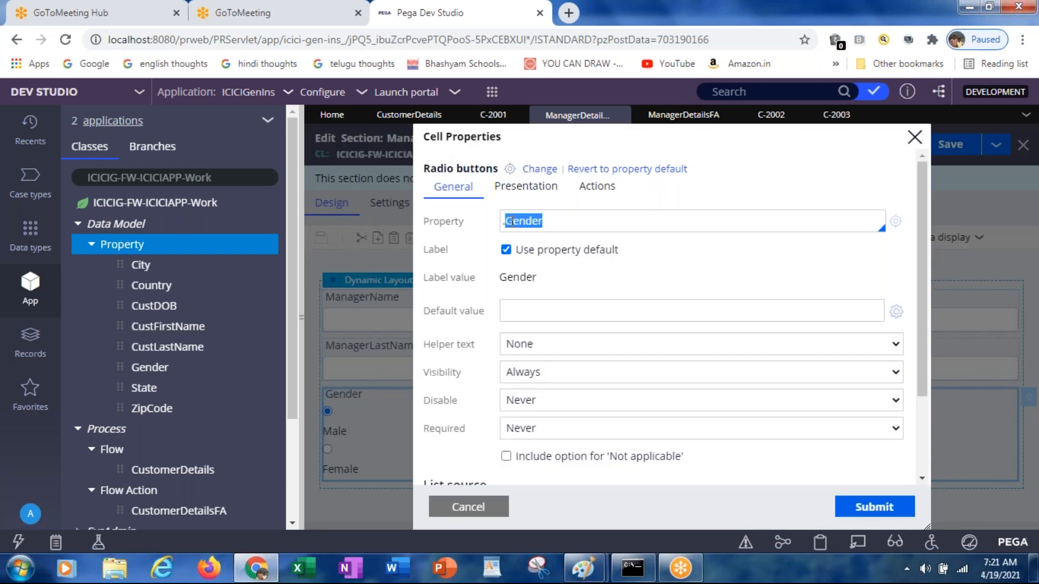
{"action": "key", "text": "BackSpace"}
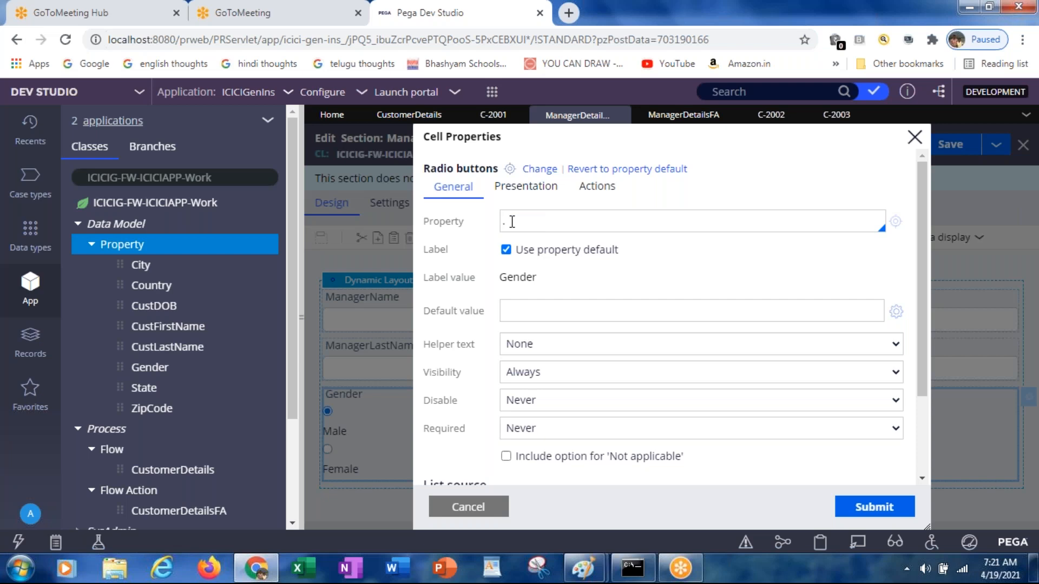
{"action": "type", "text": "manager"}
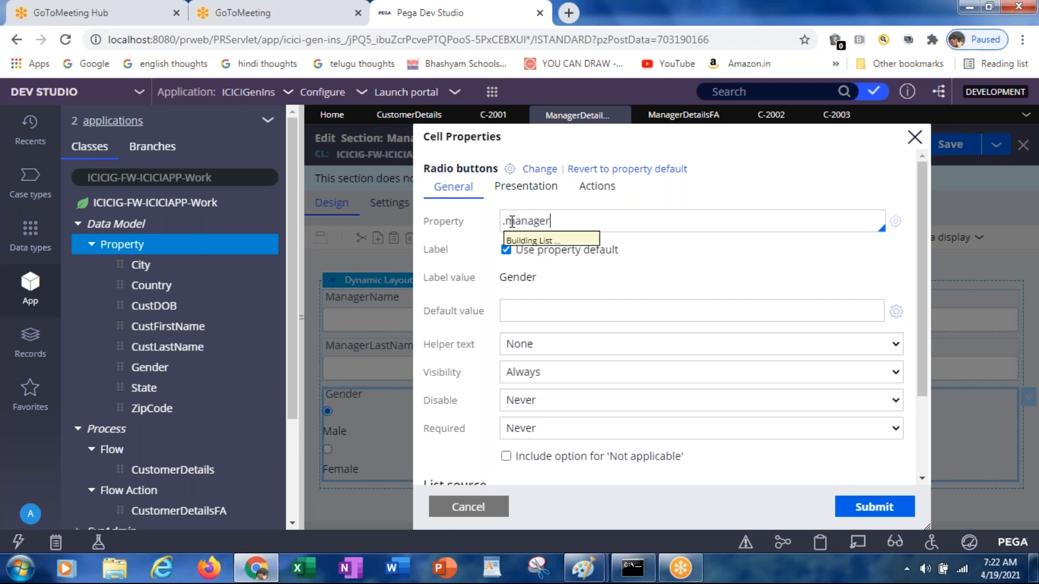
{"action": "type", "text": "g"}
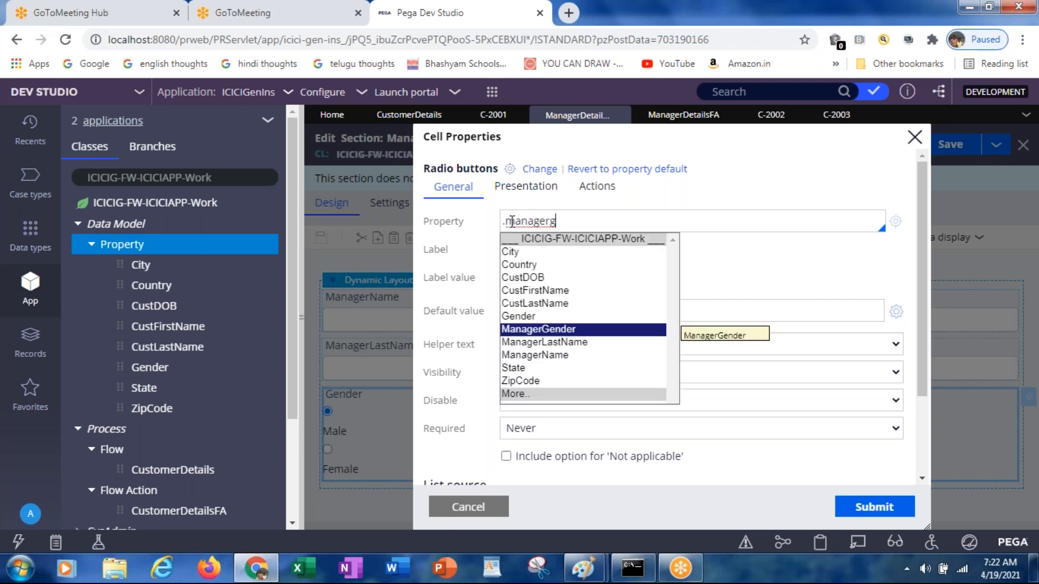
{"action": "key", "text": "Return"}
{"action": "left_click", "coordinate": [861, 506]}
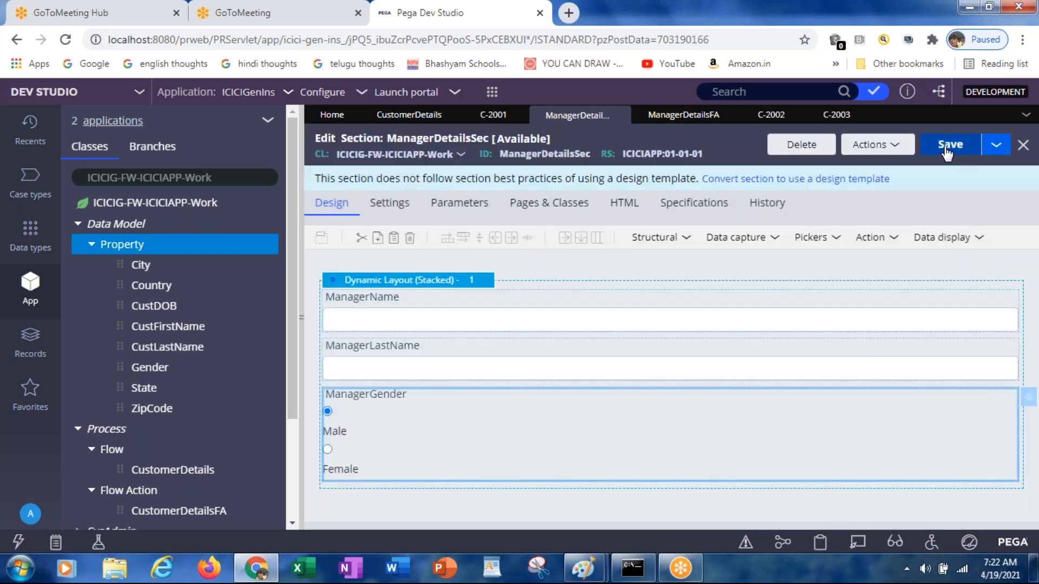
Step: Save the ManagerDetailsSec section and review the ManagerDetailsFA flow action, the CustomerDetails flow and the section
{"action": "left_click", "coordinate": [947, 146]}
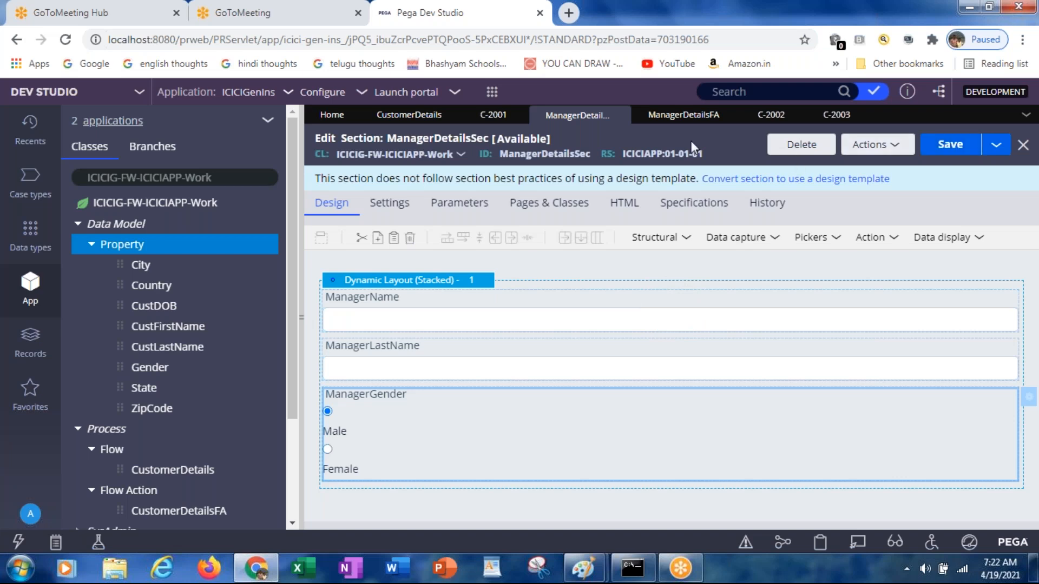
{"action": "left_click", "coordinate": [677, 124]}
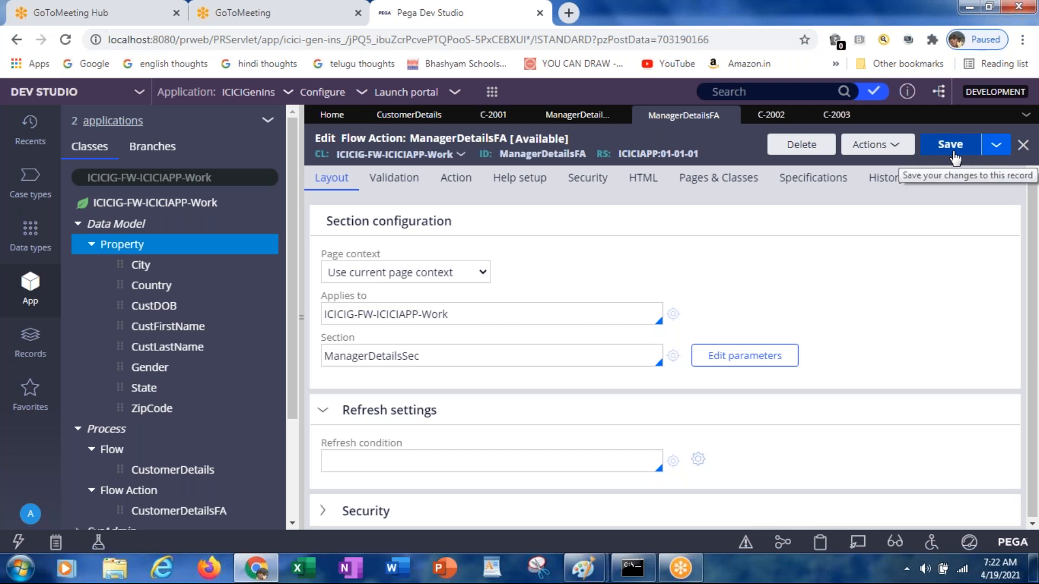
{"action": "left_click", "coordinate": [399, 124]}
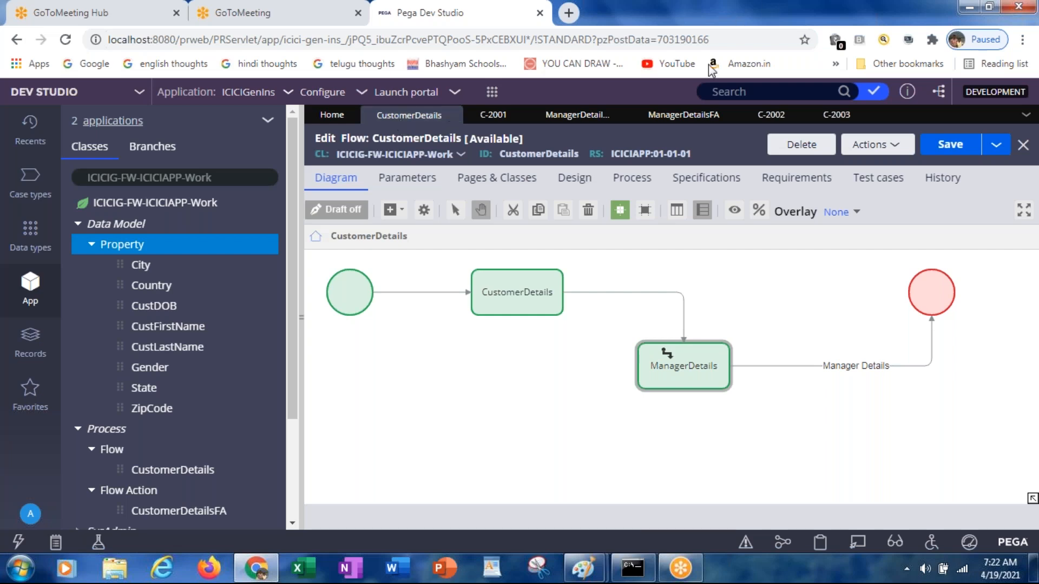
{"action": "left_click", "coordinate": [693, 126]}
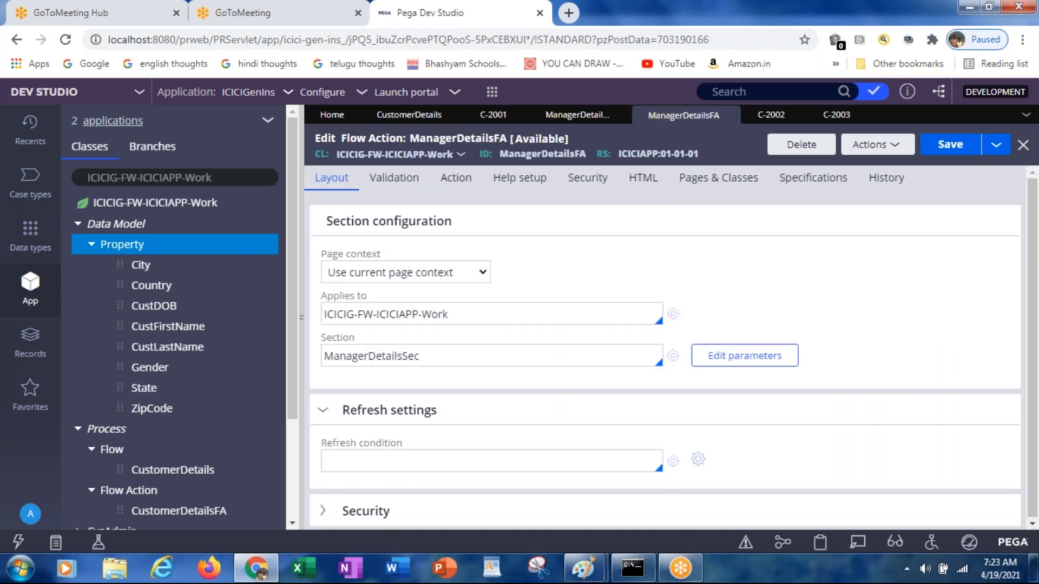
{"action": "left_click", "coordinate": [582, 123]}
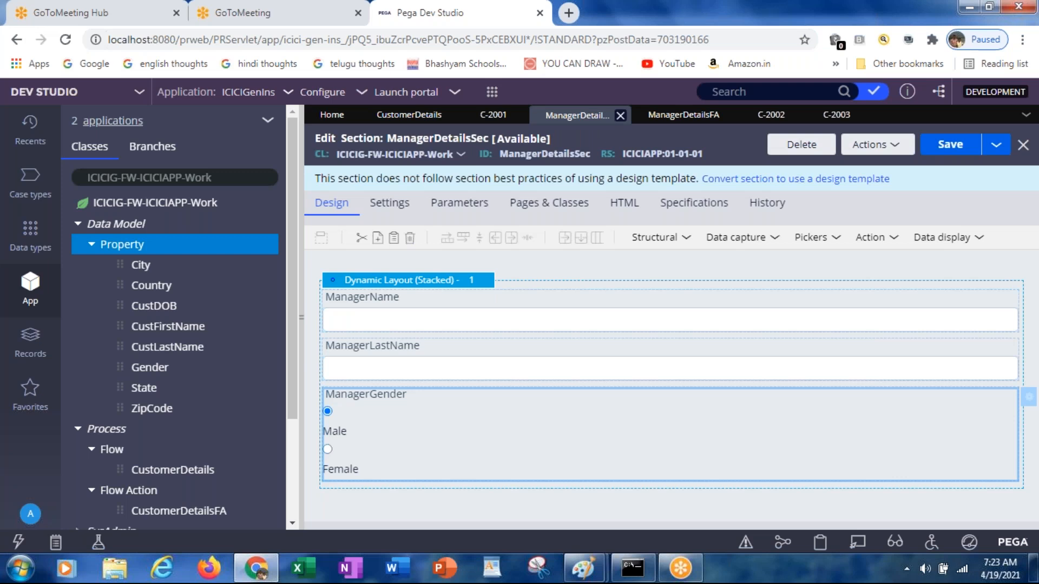
Step: Run the CustomerDetails flow to start a new test case
{"action": "left_click", "coordinate": [411, 115]}
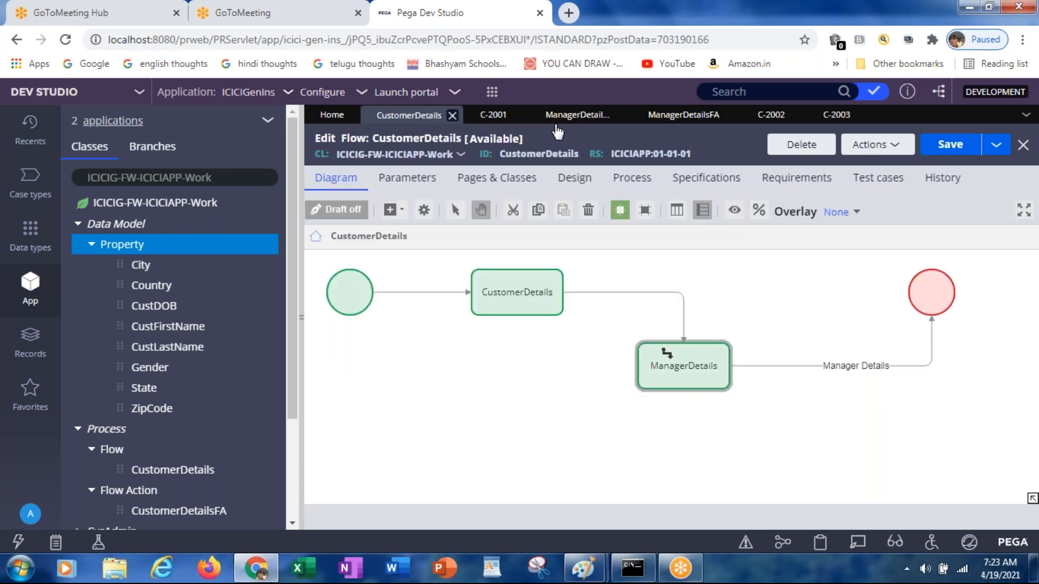
{"action": "left_click", "coordinate": [887, 154]}
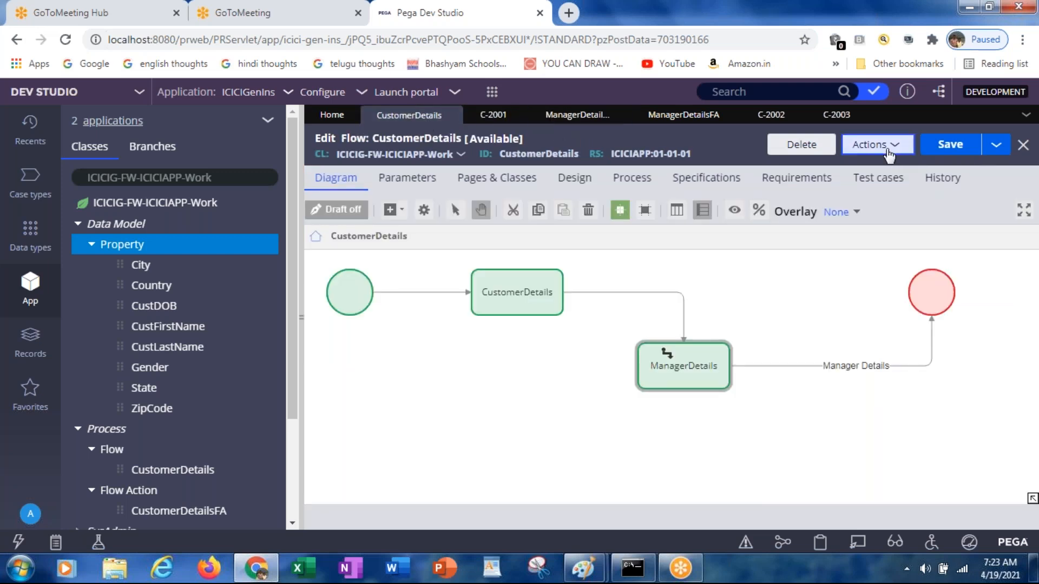
{"action": "left_click", "coordinate": [808, 172]}
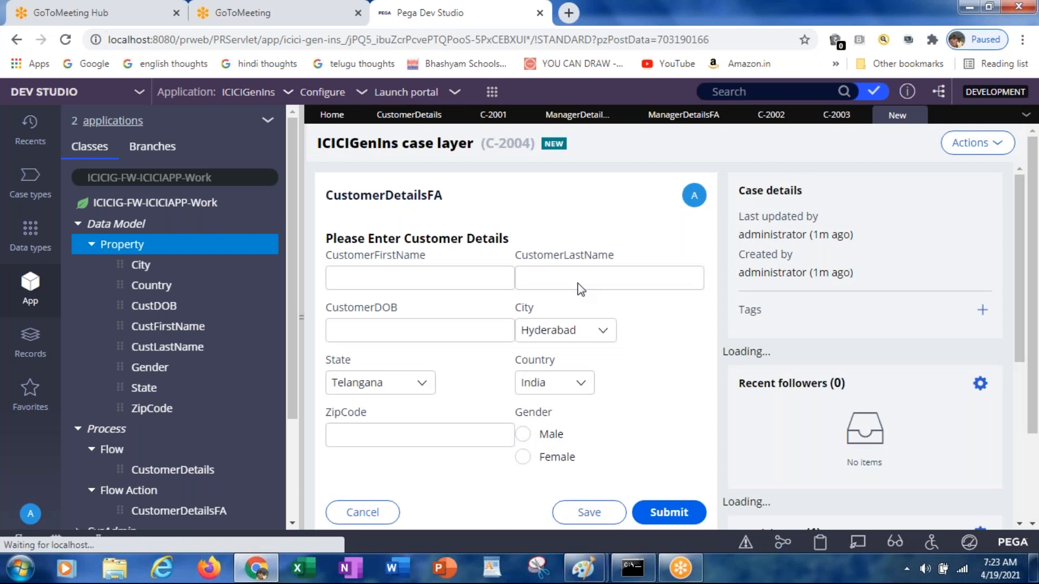
Step: Enter the customer's first and last names in the new case's CustomerDetailsFA form
{"action": "left_click", "coordinate": [480, 282]}
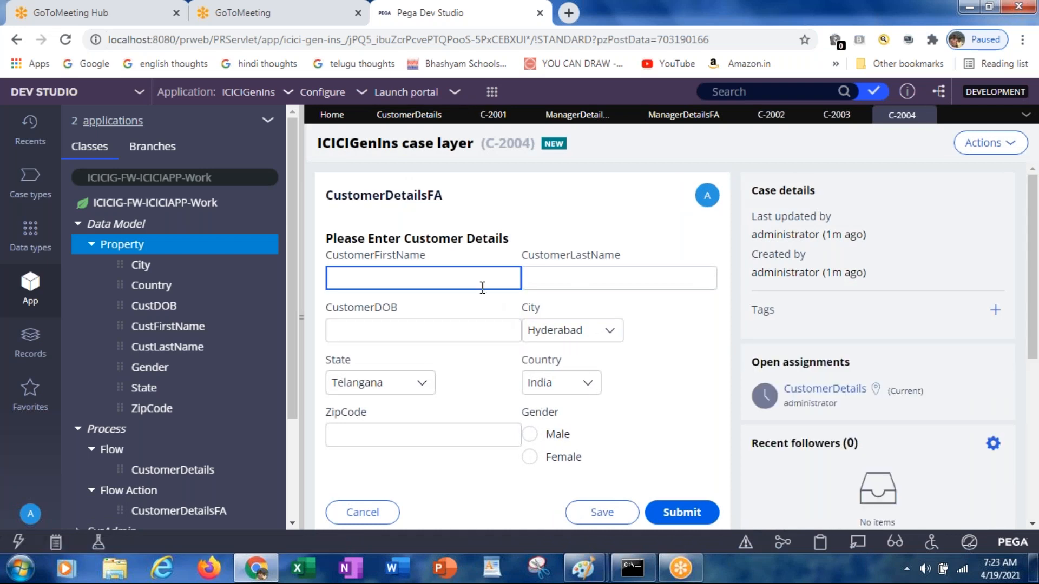
{"action": "type", "text": "dsjkls"}
{"action": "key", "text": "BackSpace"}
{"action": "key", "text": "BackSpace"}
{"action": "key", "text": "BackSpace"}
{"action": "key", "text": "BackSpace"}
{"action": "key", "text": "BackSpace"}
{"action": "key", "text": "BackSpace"}
{"action": "type", "text": "ramana"}
{"action": "key", "text": "Tab"}
{"action": "type", "text": "abc"}
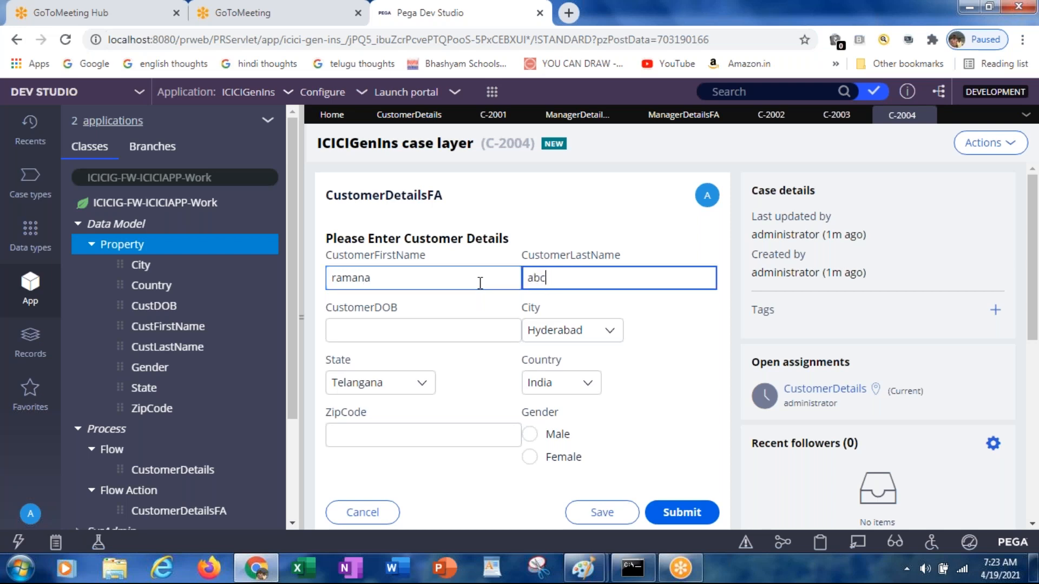
{"action": "key", "text": "Tab"}
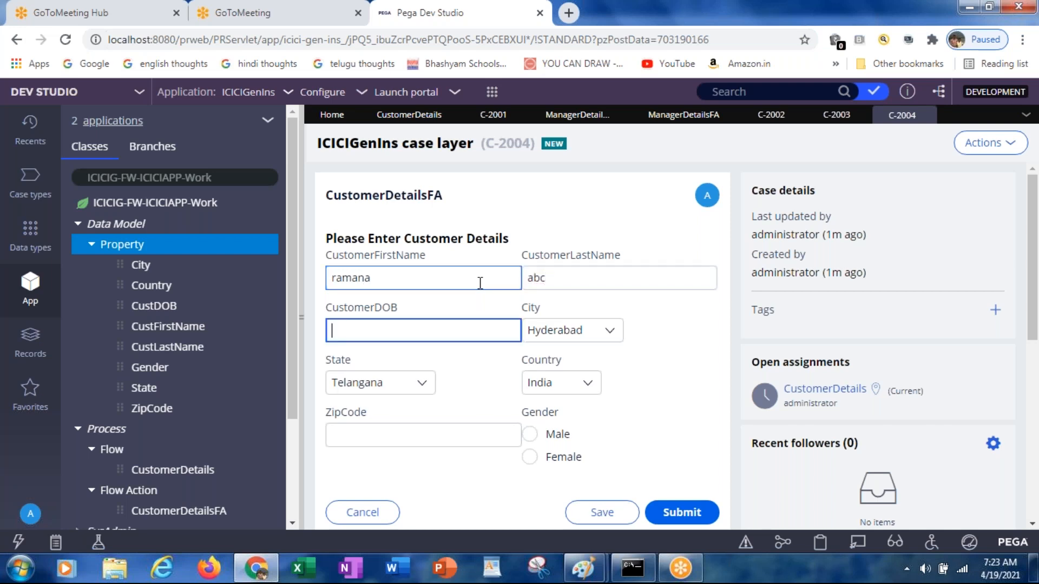
Step: Fill in the customer's date of birth and ZIP code, choose Secunderabad as city and Male as gender, and submit the form
{"action": "type", "text": "12/12/2222"}
{"action": "key", "text": "Tab"}
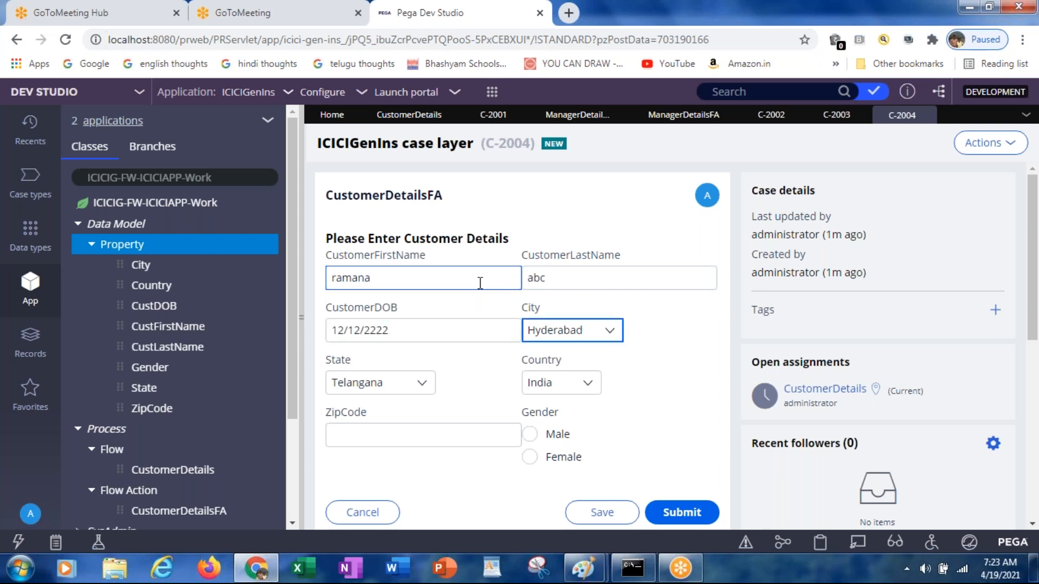
{"action": "key", "text": "Down"}
{"action": "key", "text": "Tab"}
{"action": "key", "text": "Tab"}
{"action": "key", "text": "Tab"}
{"action": "type", "text": "222222"}
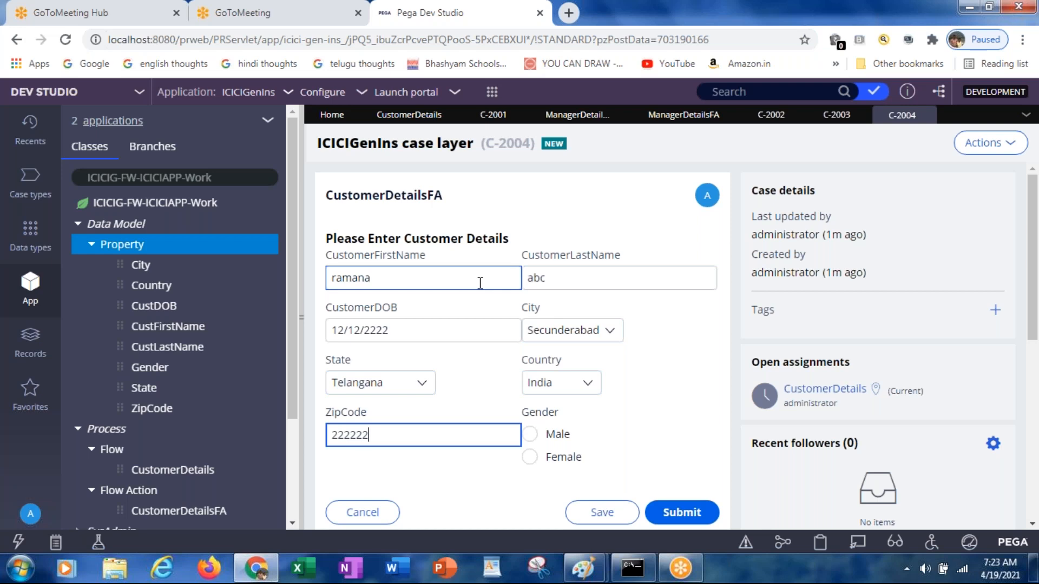
{"action": "key", "text": "Tab"}
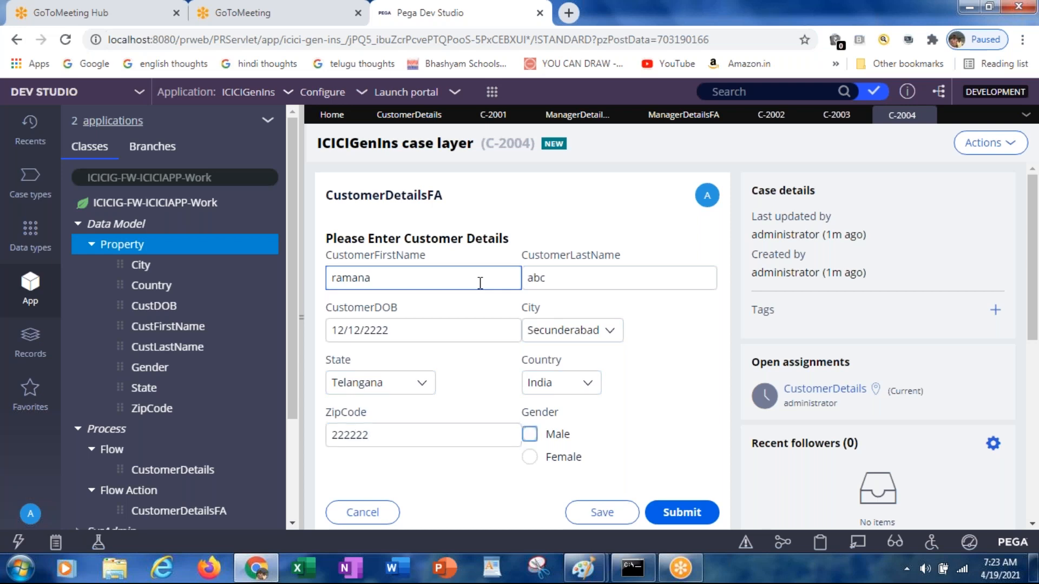
{"action": "key", "text": "space"}
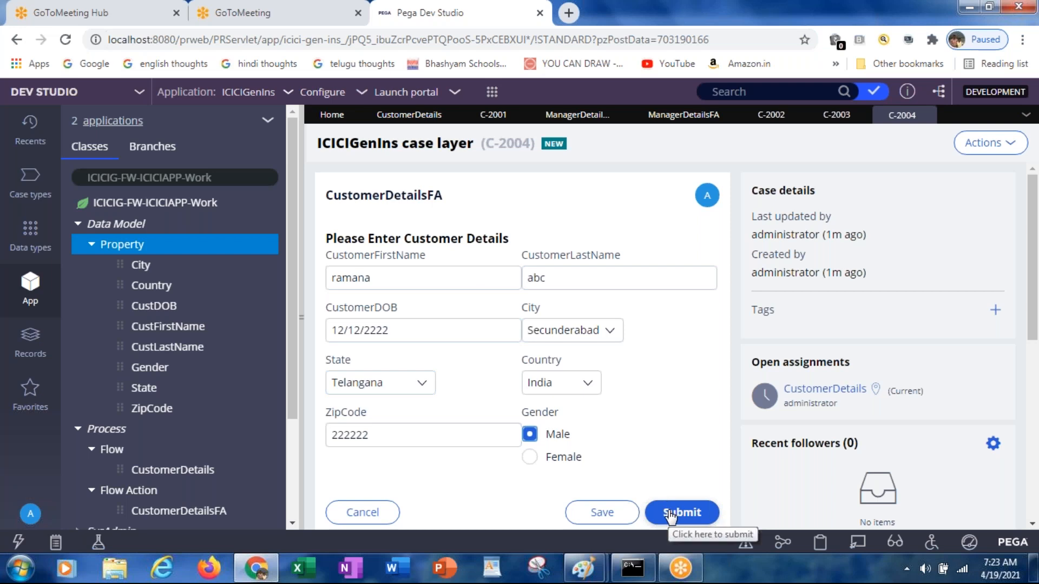
{"action": "left_click", "coordinate": [404, 314]}
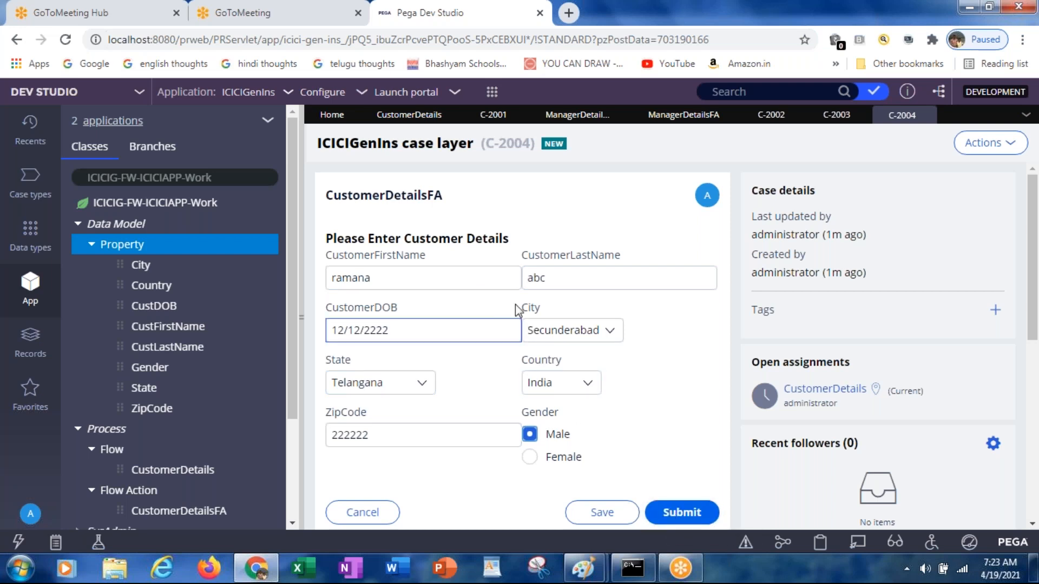
{"action": "left_click", "coordinate": [685, 518]}
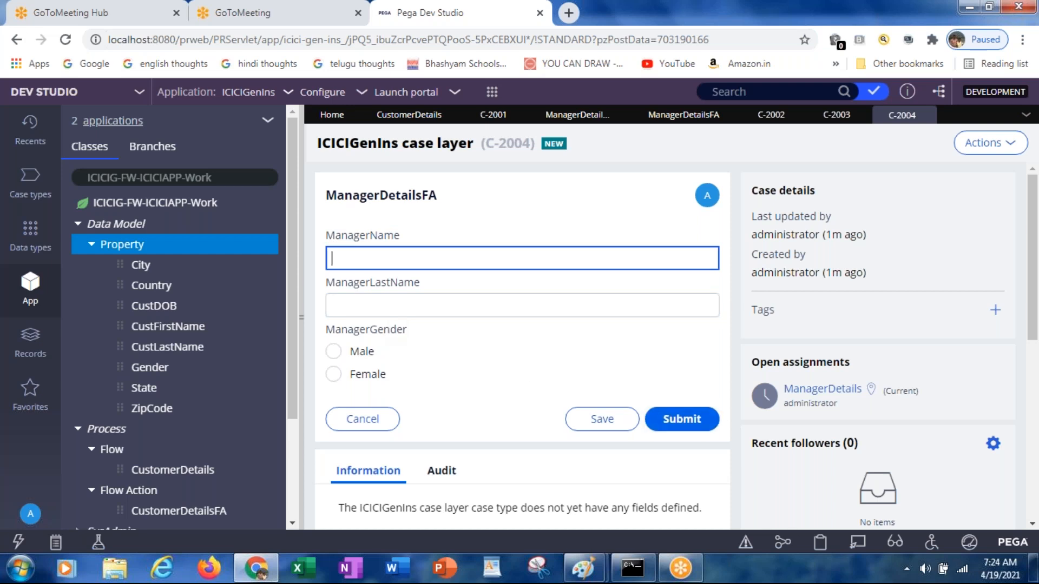
Step: Open the Clipboard viewer and inspect the pyWorkPage page for the customer and manager property values
{"action": "left_click", "coordinate": [820, 542]}
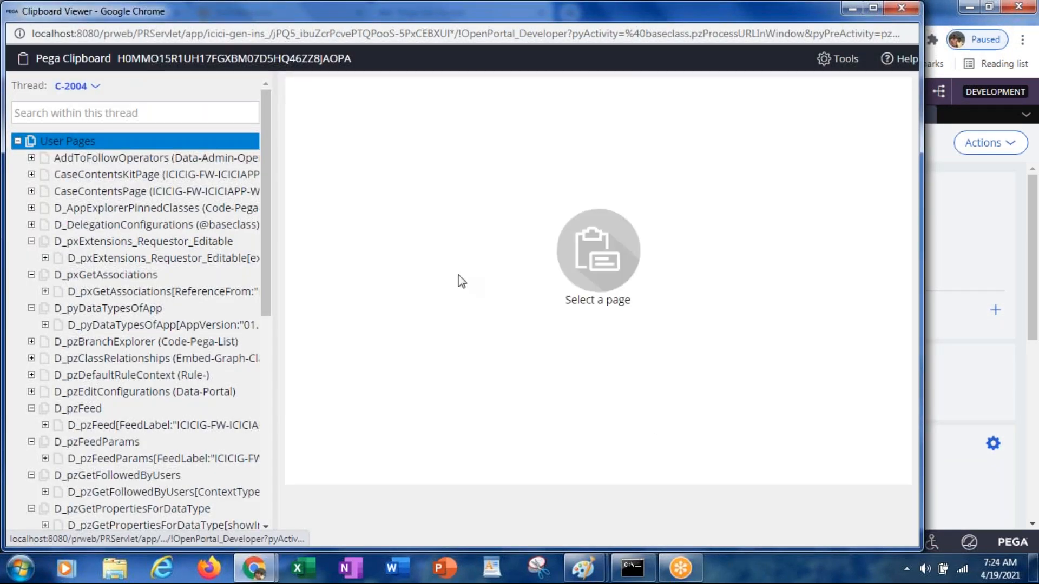
{"action": "left_click_drag", "start_coordinate": [268, 254], "coordinate": [270, 443]}
{"action": "left_click", "coordinate": [86, 460]}
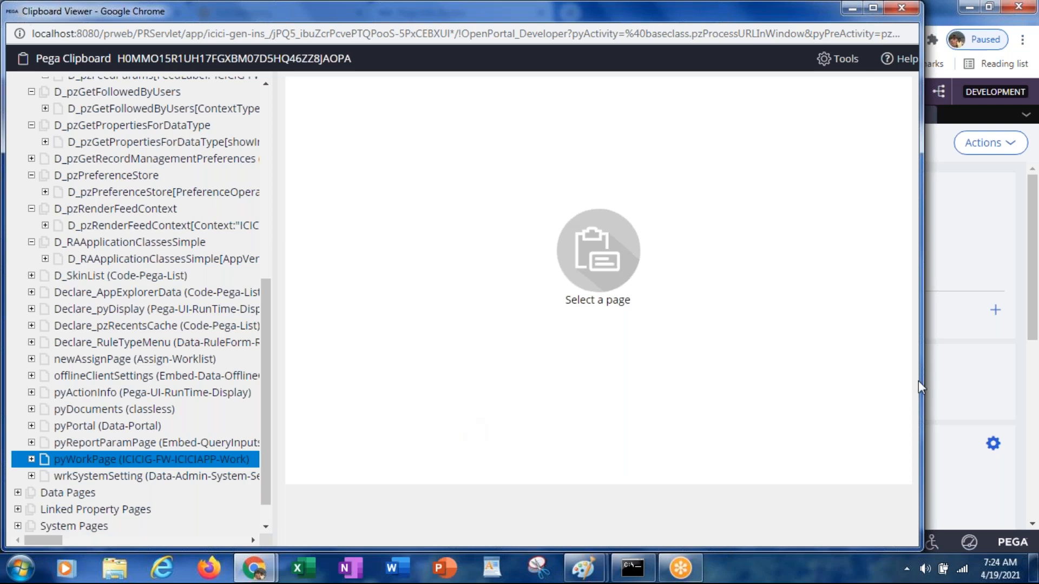
{"action": "left_click", "coordinate": [59, 463]}
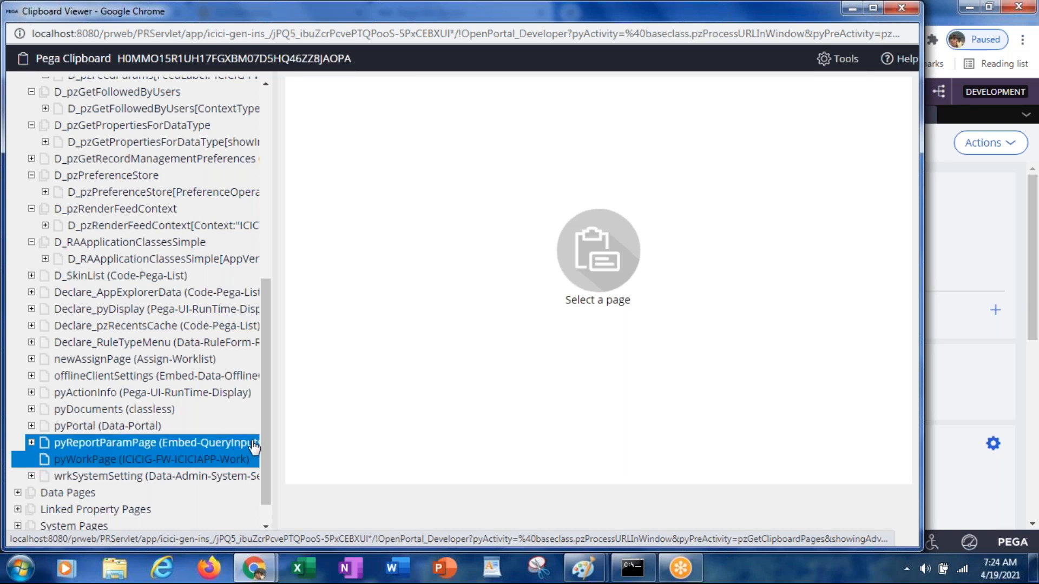
{"action": "left_click_drag", "start_coordinate": [271, 425], "coordinate": [270, 472]}
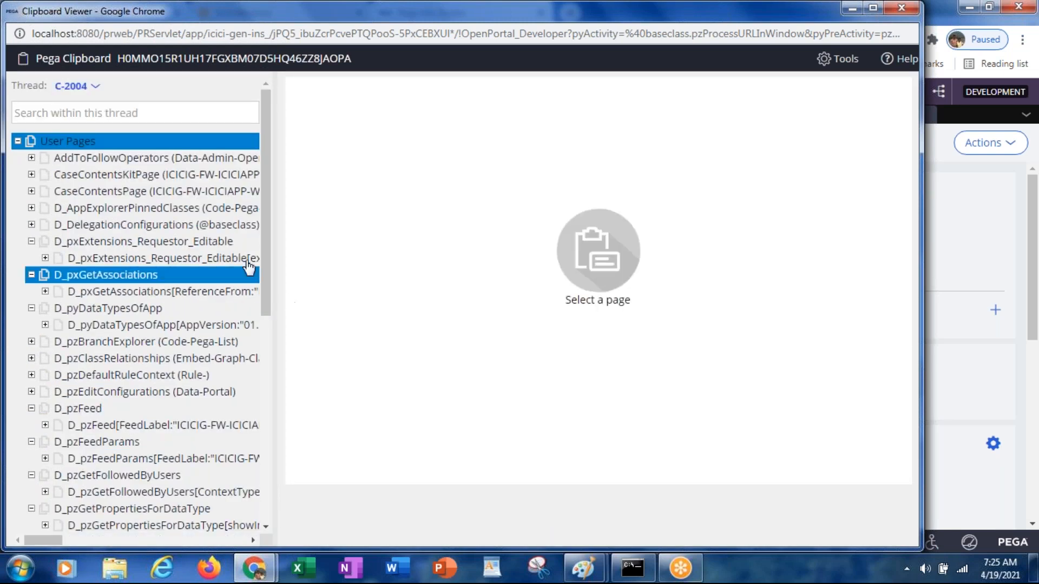
{"action": "left_click_drag", "start_coordinate": [264, 265], "coordinate": [255, 478]}
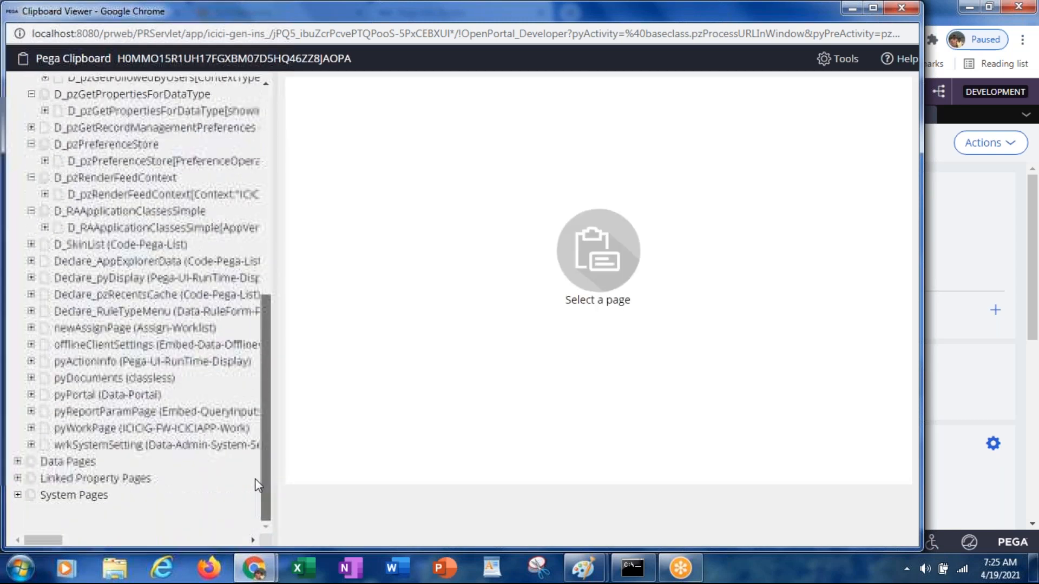
{"action": "left_click", "coordinate": [124, 428]}
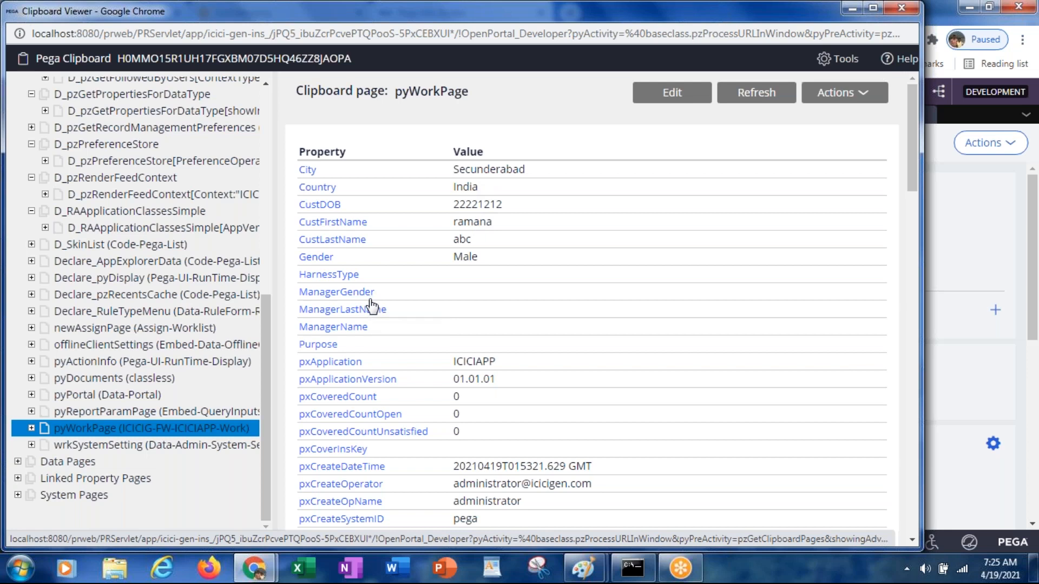
Step: Return to the ManagerDetailsFA form, enter the manager's first and last names, choose Male as gender and save the form
{"action": "key", "text": "alt+F4"}
{"action": "left_click", "coordinate": [363, 257]}
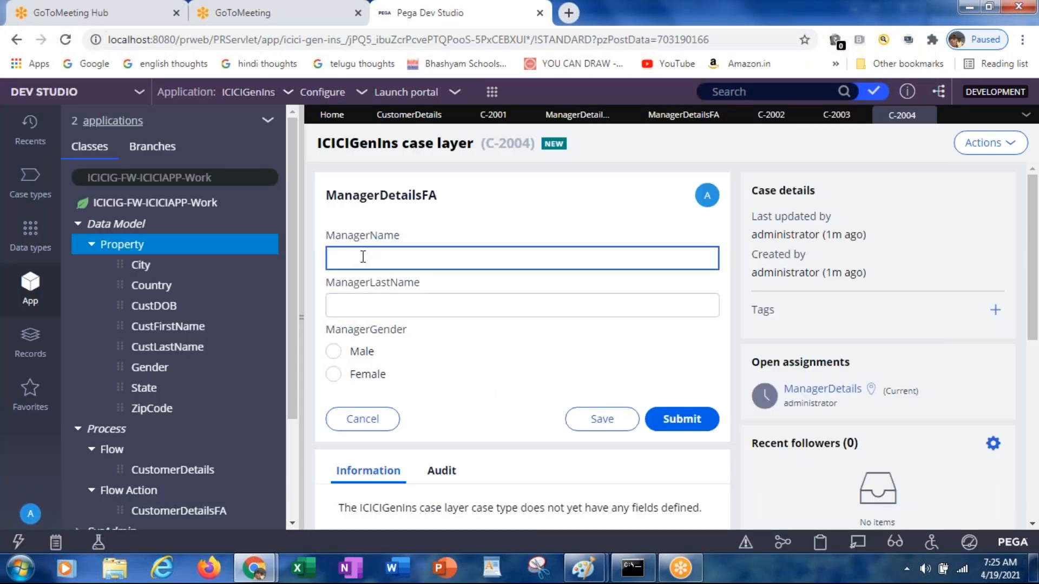
{"action": "type", "text": "Prateek"}
{"action": "key", "text": "Tab"}
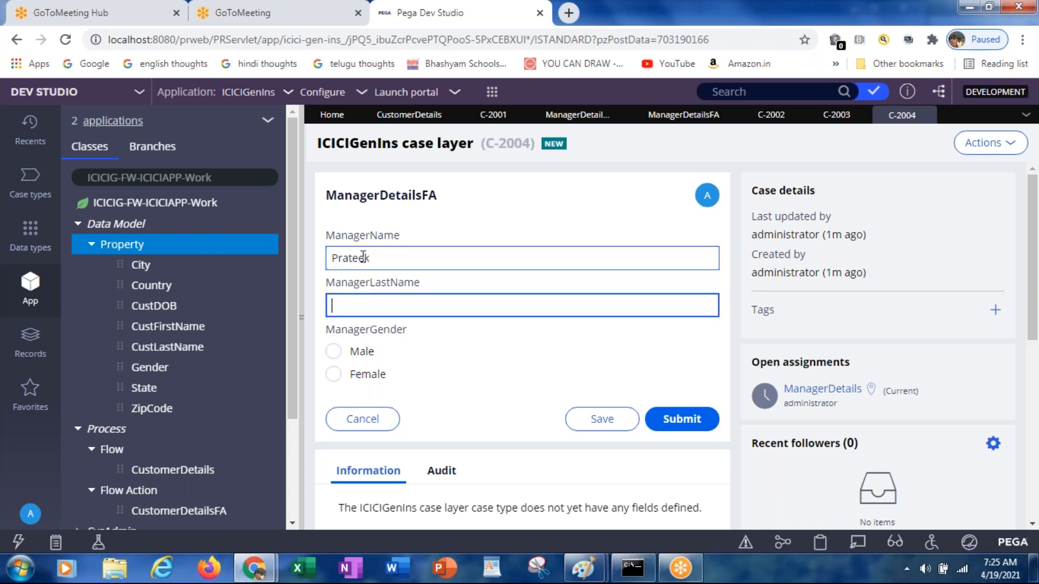
{"action": "type", "text": "K"}
{"action": "key", "text": "Tab"}
{"action": "key", "text": "space"}
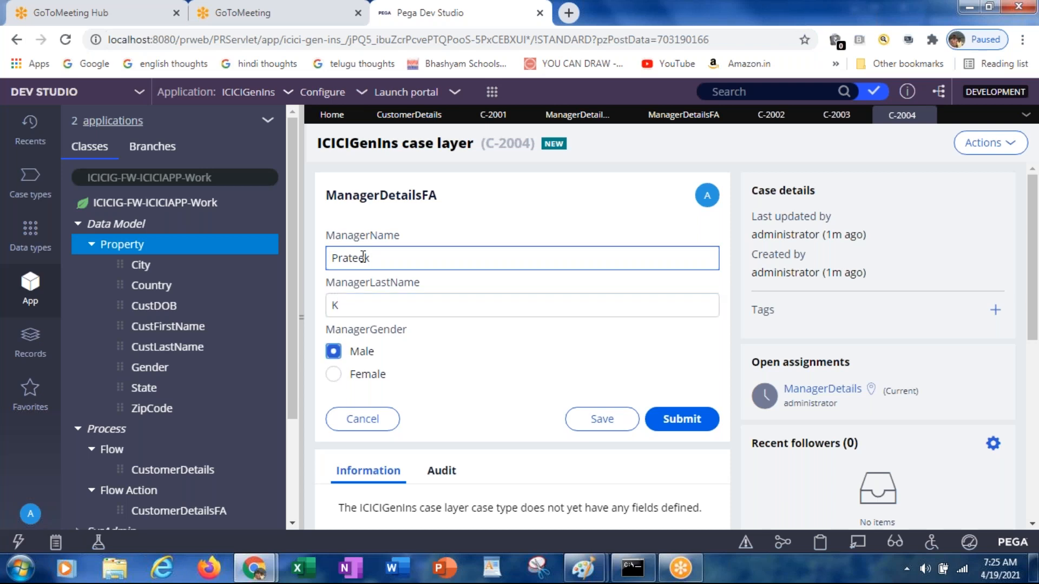
{"action": "left_click", "coordinate": [608, 428]}
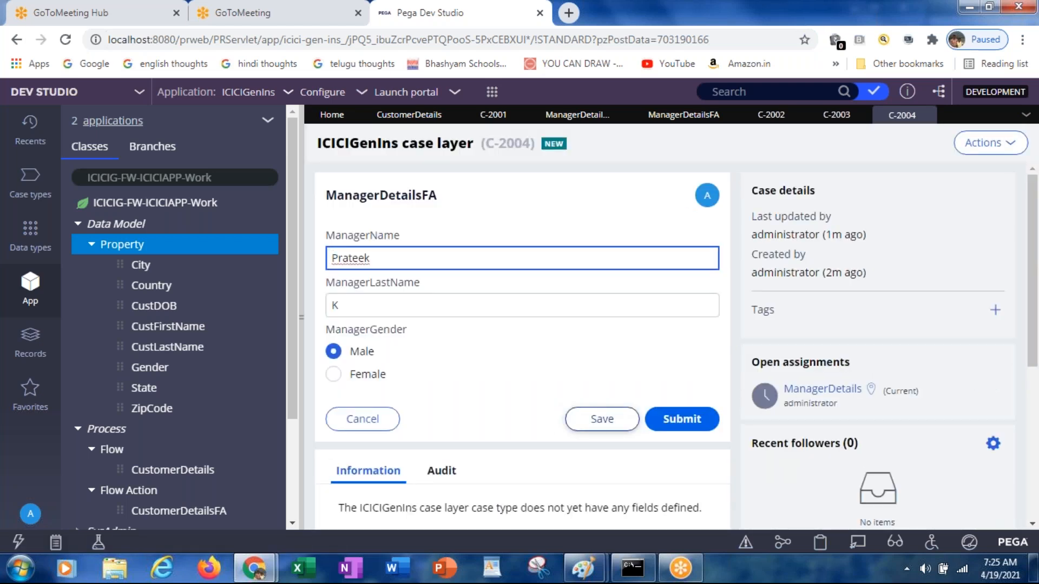
Step: Refresh pyWorkPage in the Clipboard viewer and compare the manager property values with the customer ones
{"action": "key", "text": "alt+Tab"}
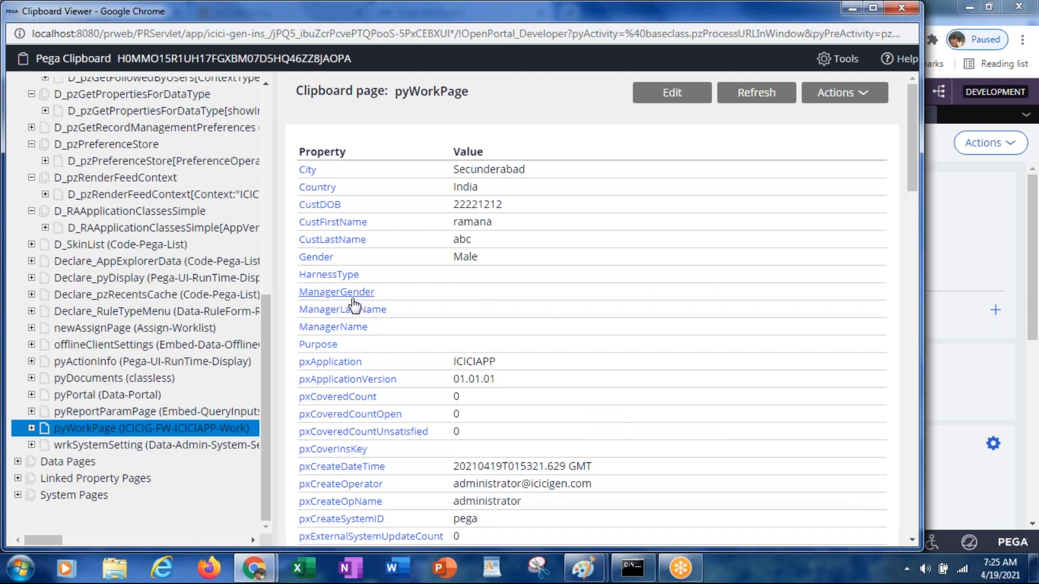
{"action": "left_click", "coordinate": [742, 102]}
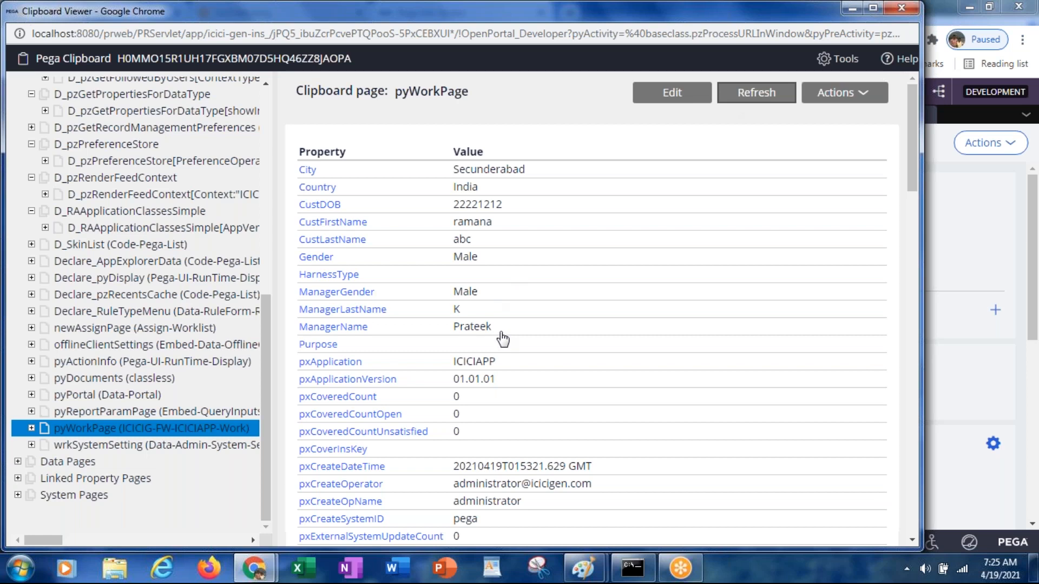
{"action": "left_click_drag", "start_coordinate": [509, 335], "coordinate": [325, 293]}
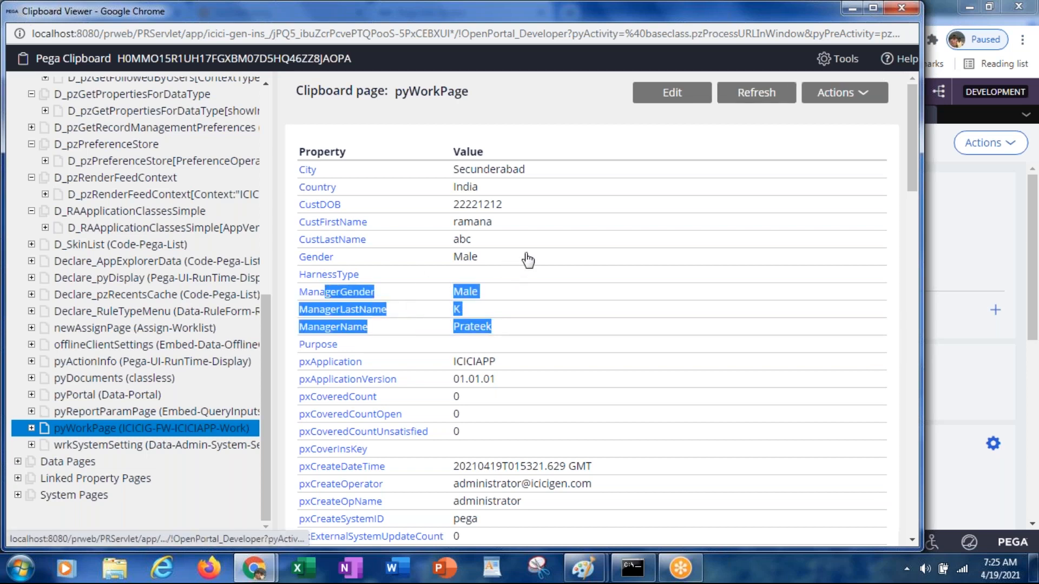
{"action": "left_click_drag", "start_coordinate": [522, 256], "coordinate": [298, 151]}
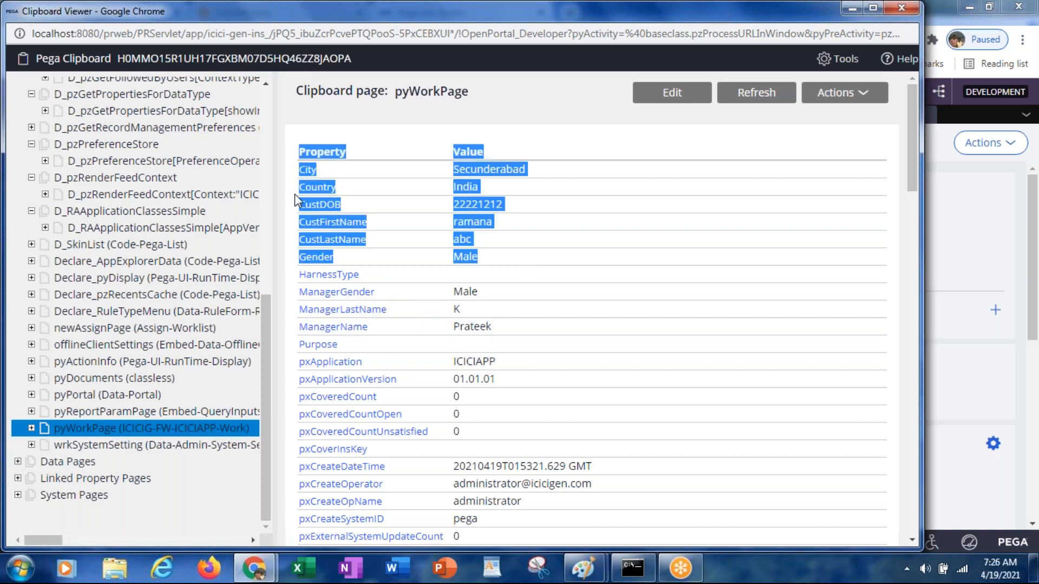
{"action": "left_click_drag", "start_coordinate": [503, 335], "coordinate": [303, 294]}
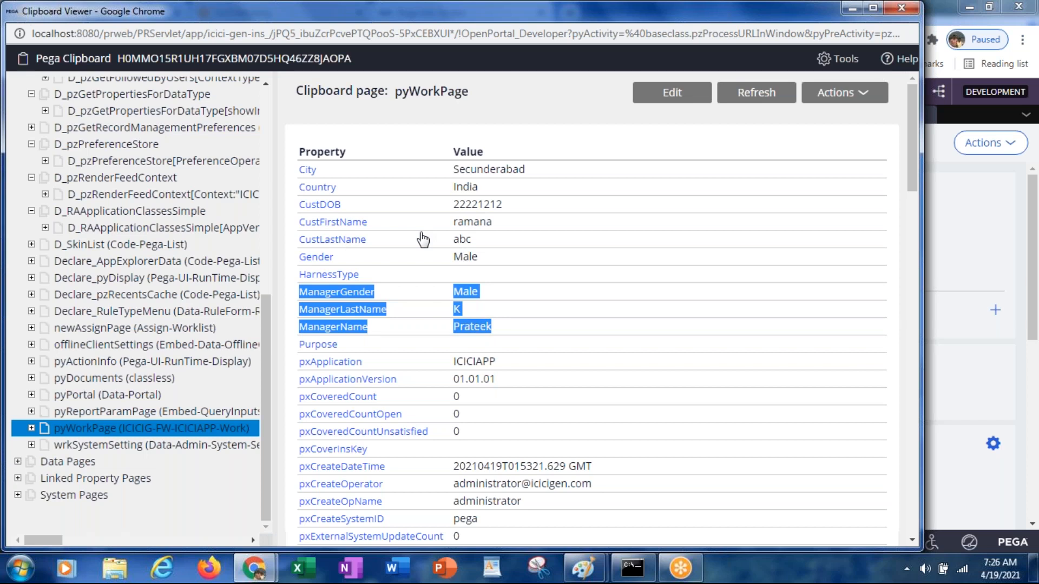
Step: Return to Dev Studio, refresh the ICICIG-FW-ICICIAPP-Work class and expand its data model down to the list of properties
{"action": "key", "text": "alt+Tab"}
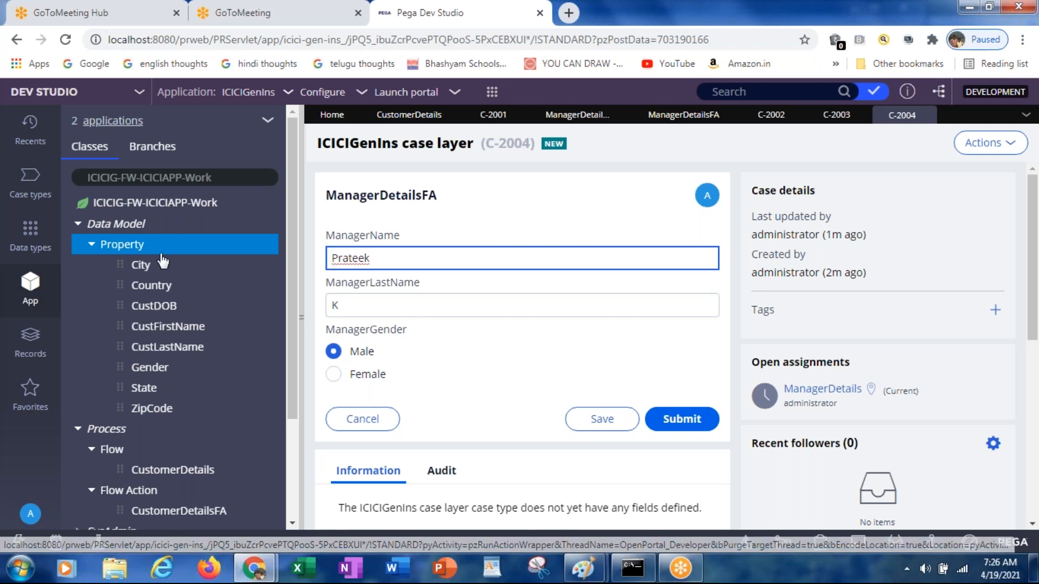
{"action": "left_click", "coordinate": [154, 205]}
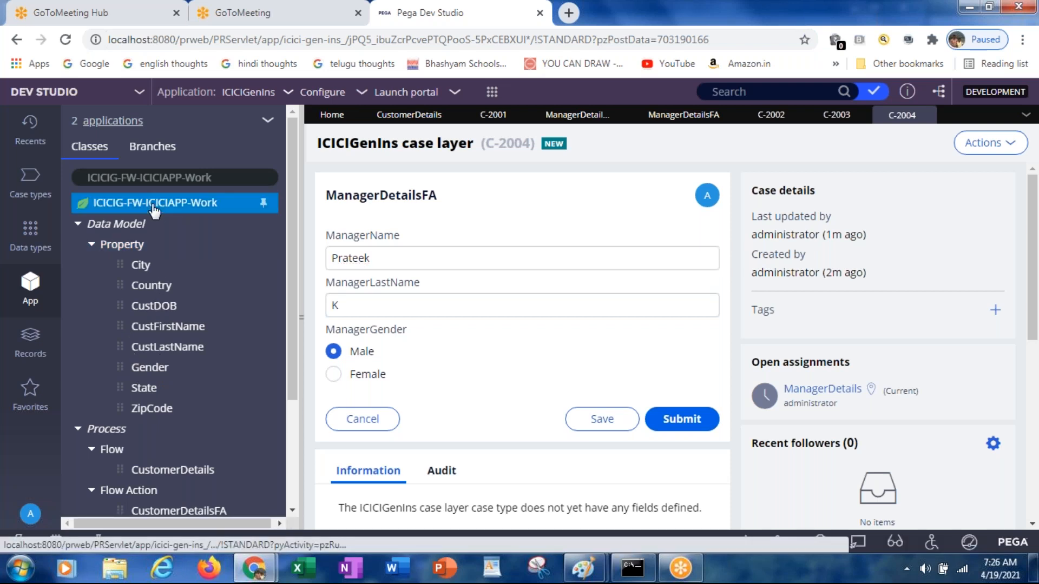
{"action": "right_click", "coordinate": [155, 208]}
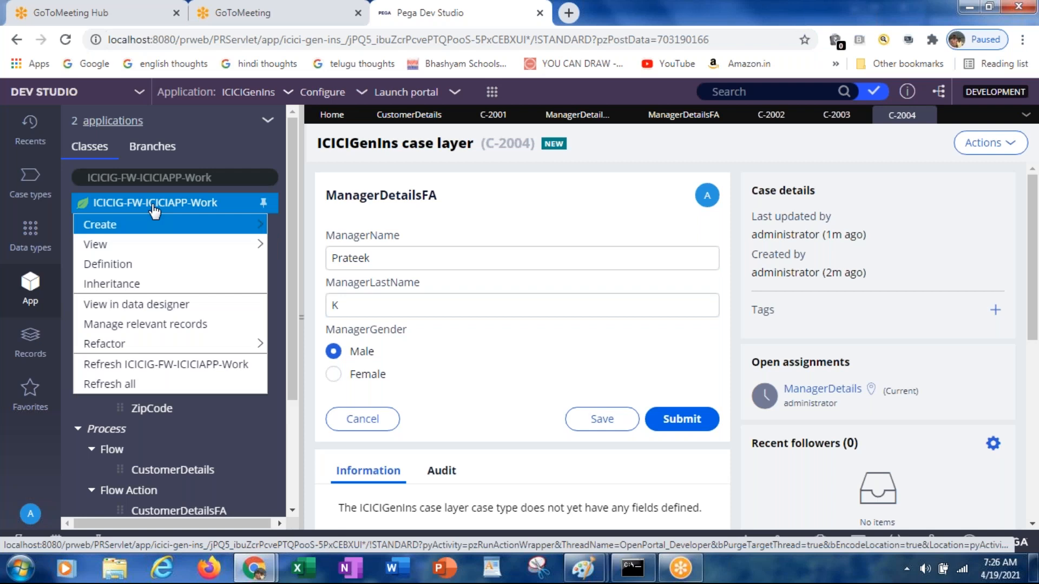
{"action": "left_click", "coordinate": [148, 370]}
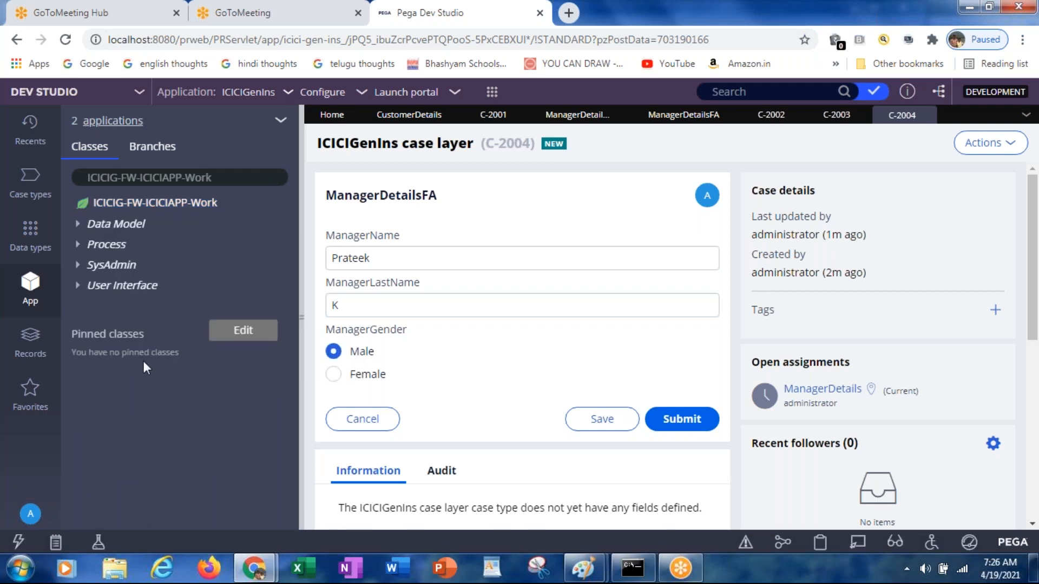
{"action": "left_click", "coordinate": [79, 227]}
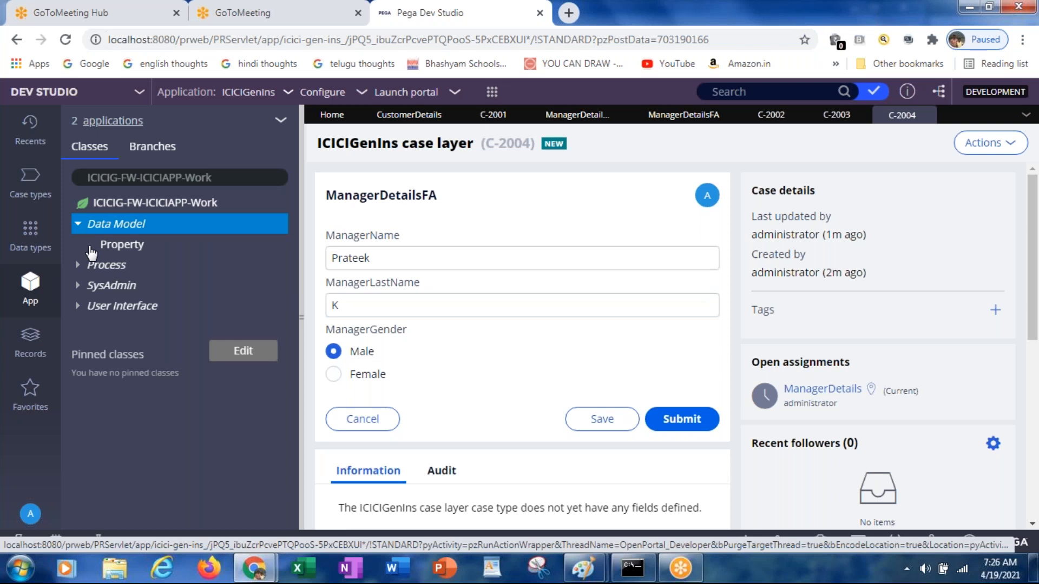
{"action": "left_click", "coordinate": [91, 251]}
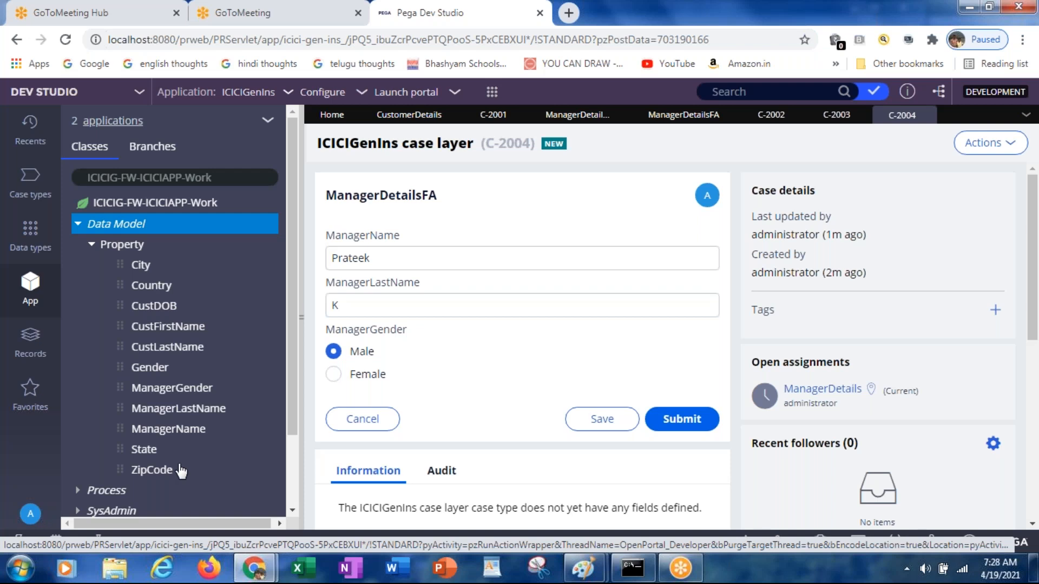
Step: Launch Excel and create a blank workbook
{"action": "key", "text": "super+r"}
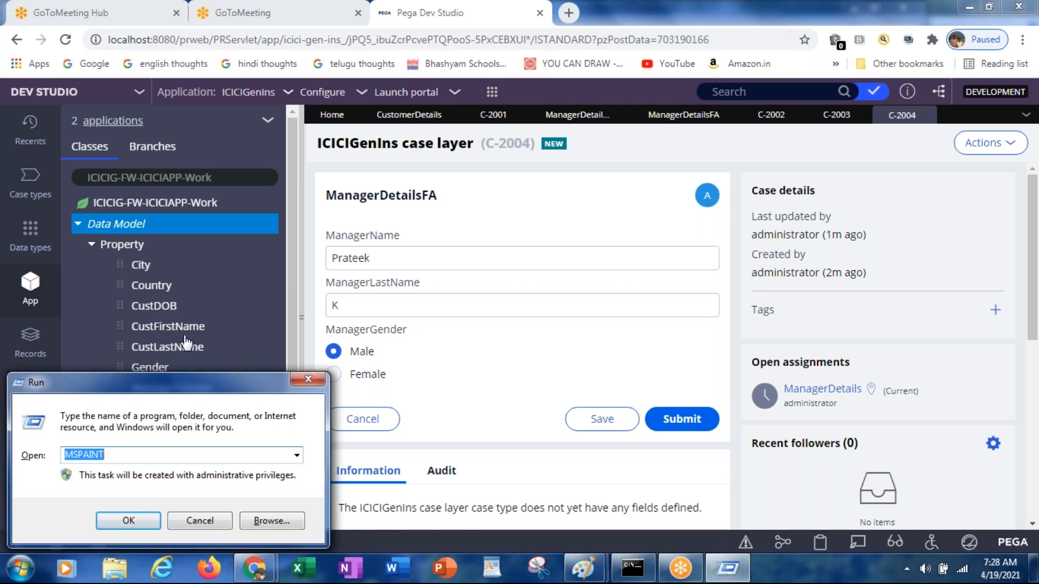
{"action": "type", "text": "excel"}
{"action": "key", "text": "Return"}
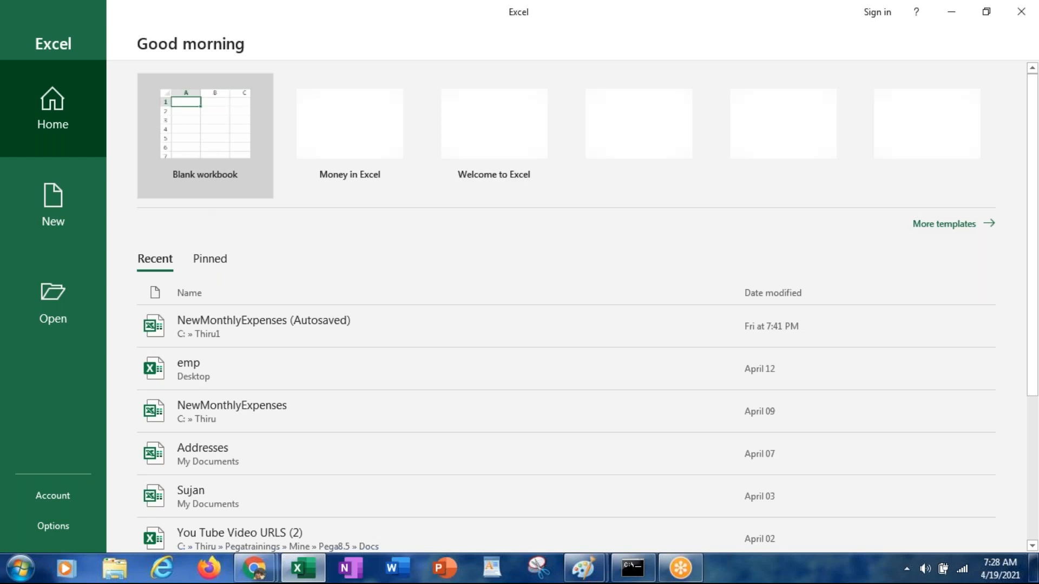
{"action": "left_click", "coordinate": [205, 135]}
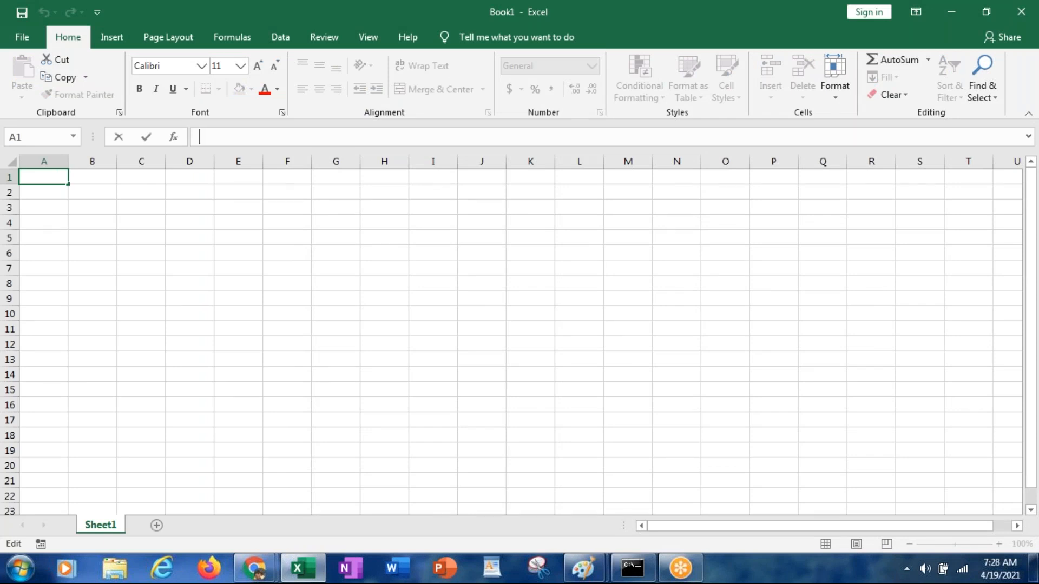
Step: Enter the column headers FirstName, LastName and DOB in cells F1 to H1
{"action": "key", "text": "Right"}
{"action": "key", "text": "Right"}
{"action": "key", "text": "Right"}
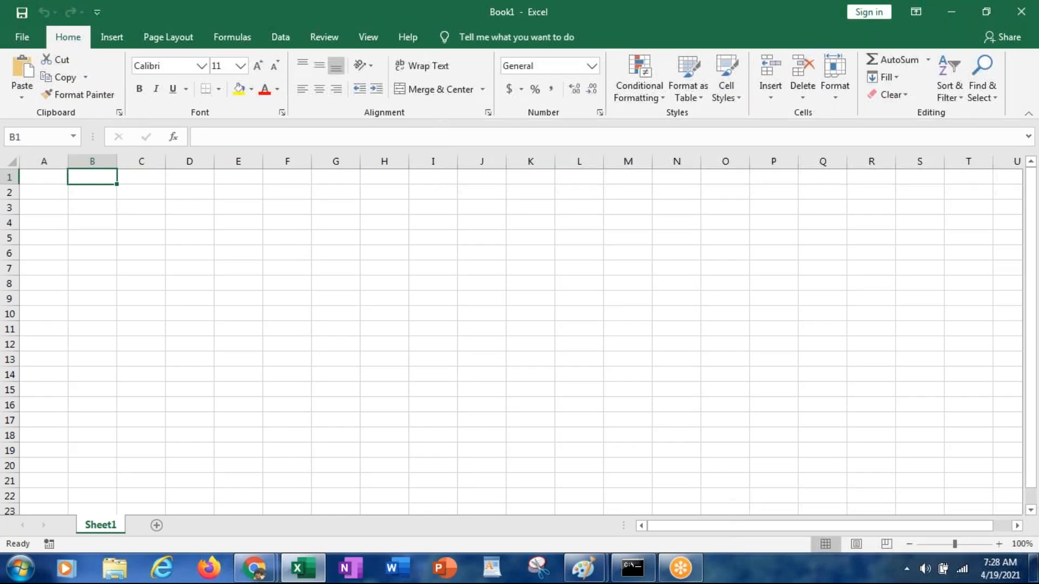
{"action": "key", "text": "Right"}
{"action": "key", "text": "Right"}
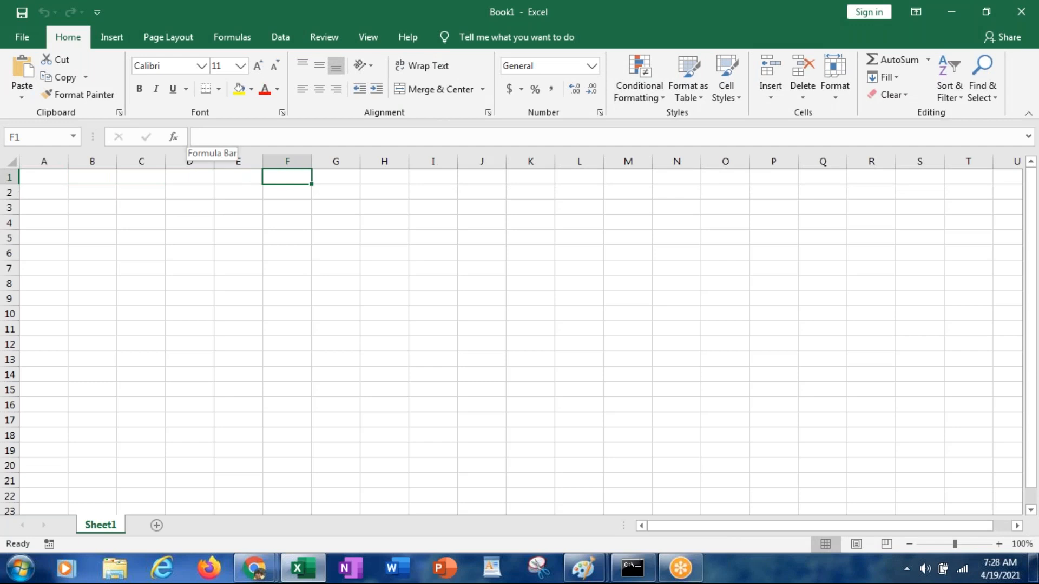
{"action": "type", "text": "Frank"}
{"action": "key", "text": "BackSpace"}
{"action": "key", "text": "BackSpace"}
{"action": "key", "text": "BackSpace"}
{"action": "key", "text": "BackSpace"}
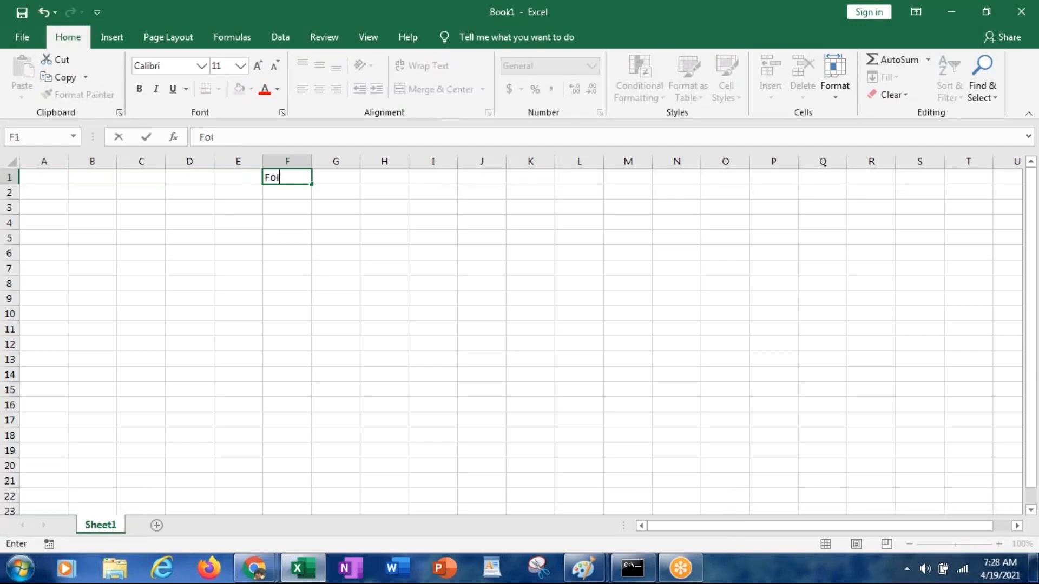
{"action": "type", "text": "irstName"}
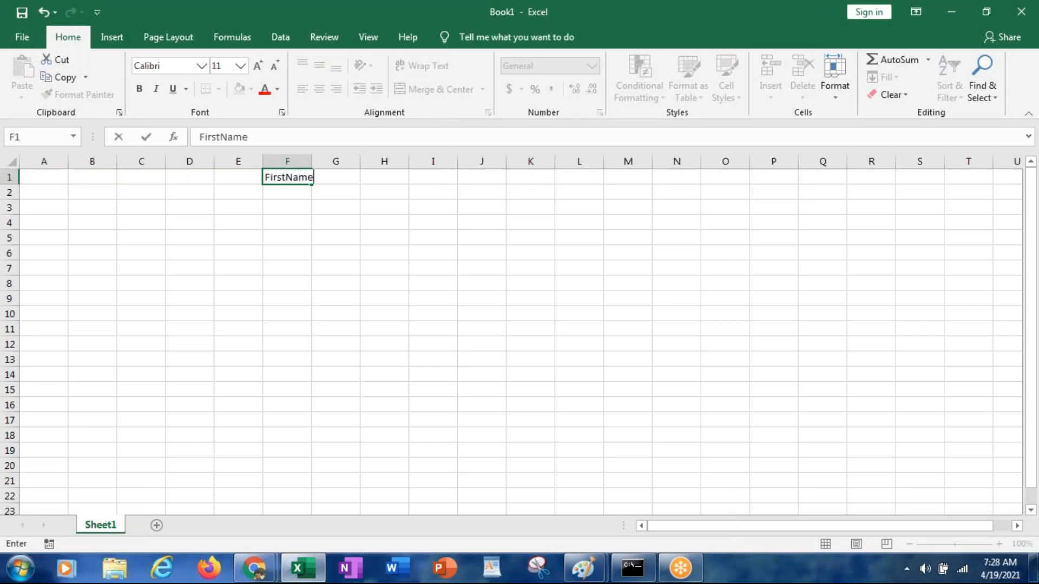
{"action": "key", "text": "Tab"}
{"action": "type", "text": "LastNamed"}
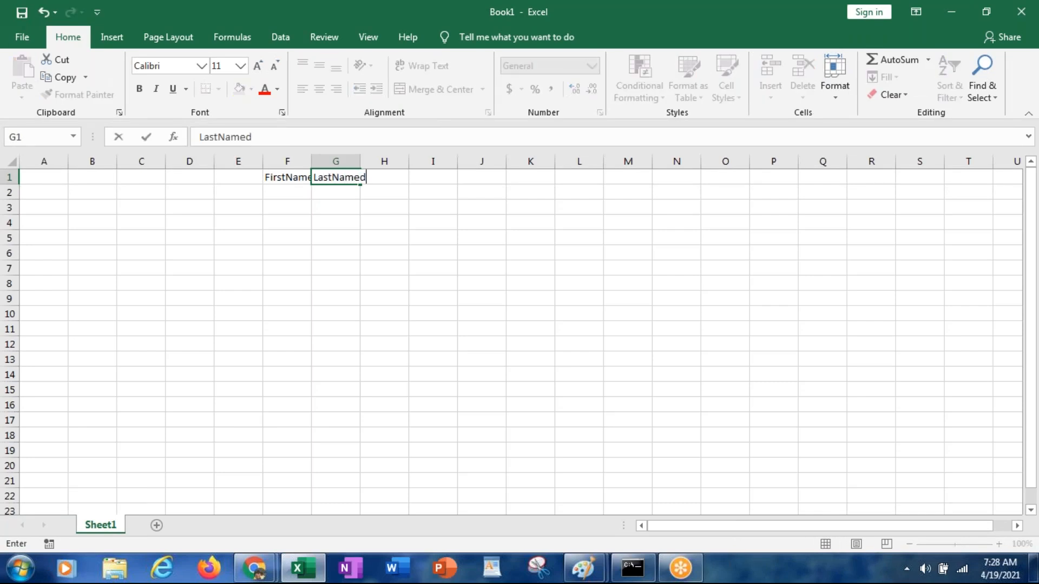
{"action": "key", "text": "BackSpace"}
{"action": "key", "text": "Tab"}
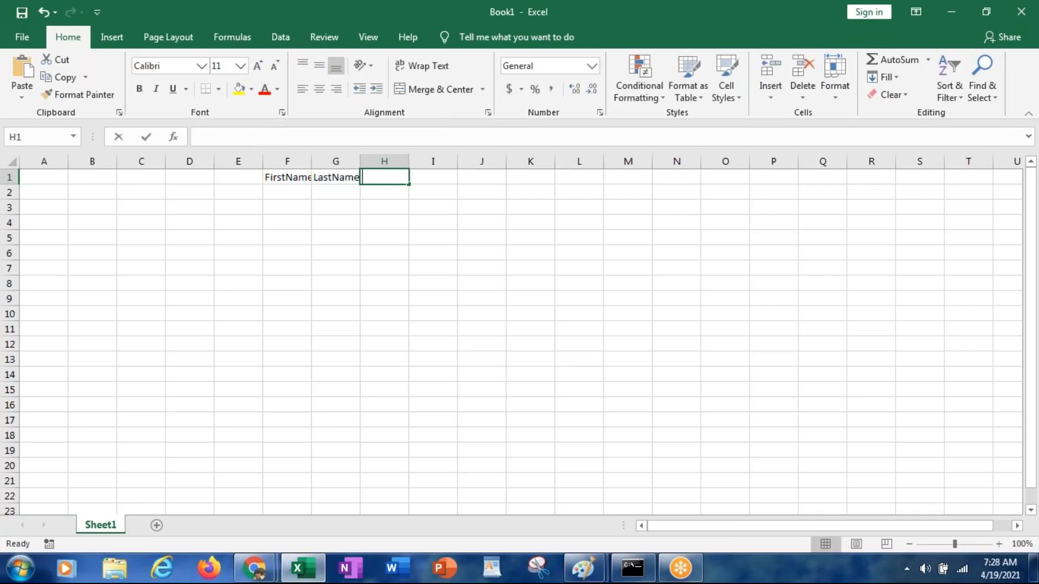
{"action": "type", "text": "DOB"}
{"action": "key", "text": "Tab"}
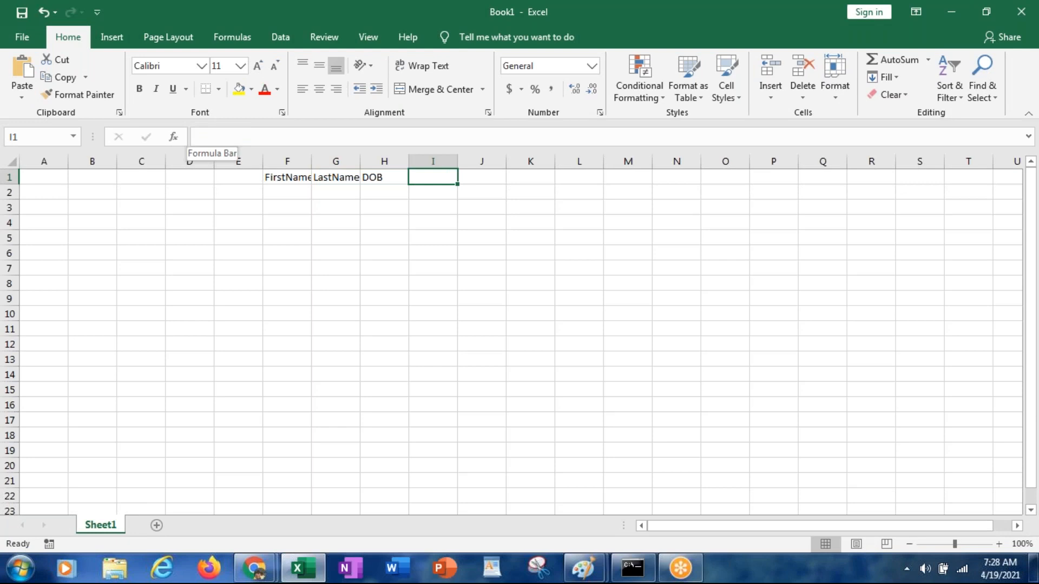
Step: Add the column headers City, State and Country in cells I1 to K1
{"action": "type", "text": "City"}
{"action": "key", "text": "Tab"}
{"action": "type", "text": "State"}
{"action": "key", "text": "Tab"}
{"action": "type", "text": "Country"}
{"action": "key", "text": "Return"}
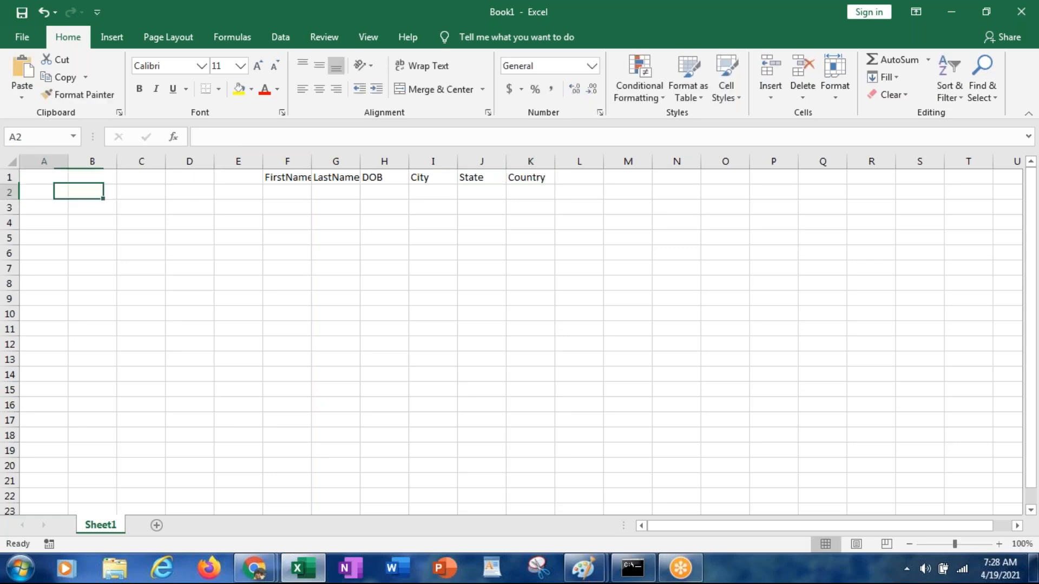
Step: Select cell F2 below the FirstName header and widen columns F and G to fit their headers
{"action": "key", "text": "Return"}
{"action": "key", "text": "Right"}
{"action": "key", "text": "Right"}
{"action": "key", "text": "Right"}
{"action": "key", "text": "Right"}
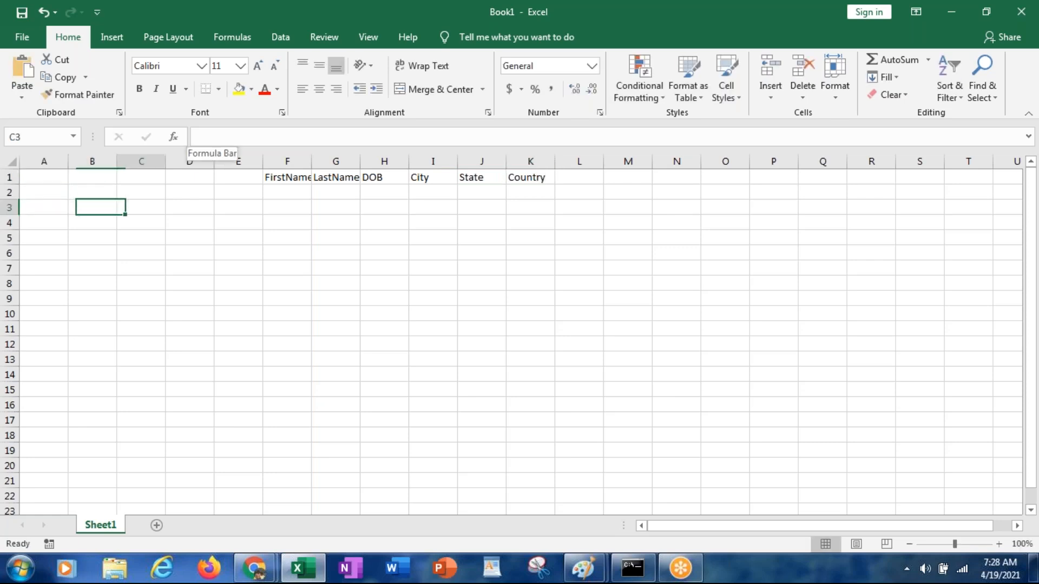
{"action": "key", "text": "Up"}
{"action": "key", "text": "Right"}
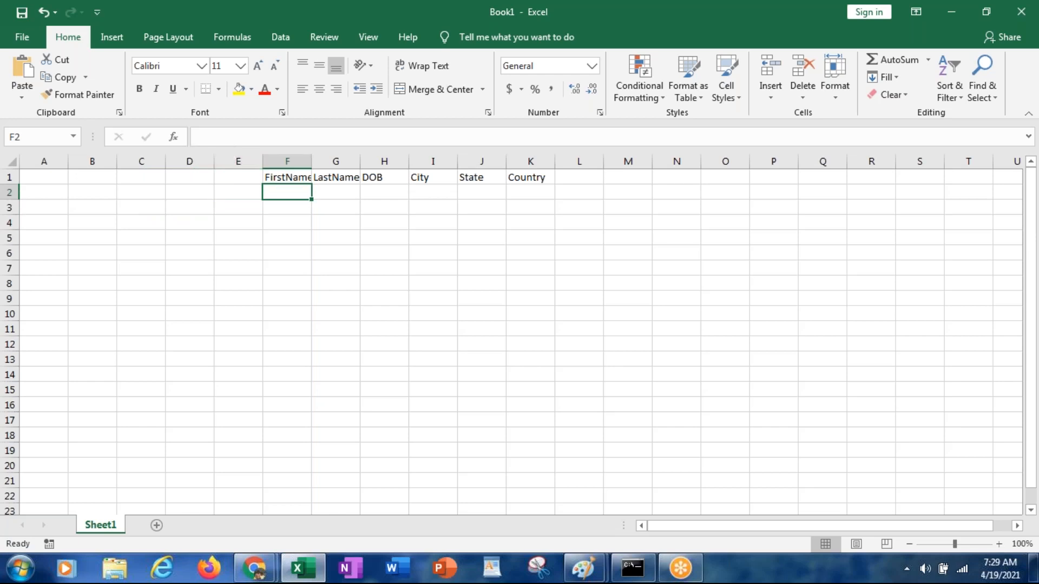
{"action": "left_click_drag", "start_coordinate": [312, 161], "coordinate": [368, 161]}
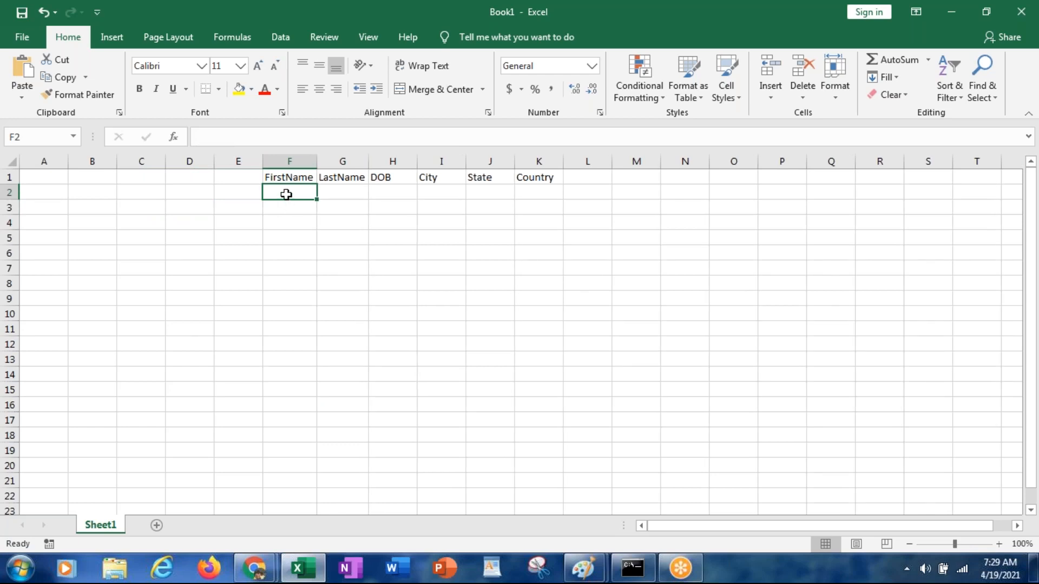
Step: Enter a sample customer's first name, last name and date of birth in cells F2 to H2
{"action": "type", "text": "ra"}
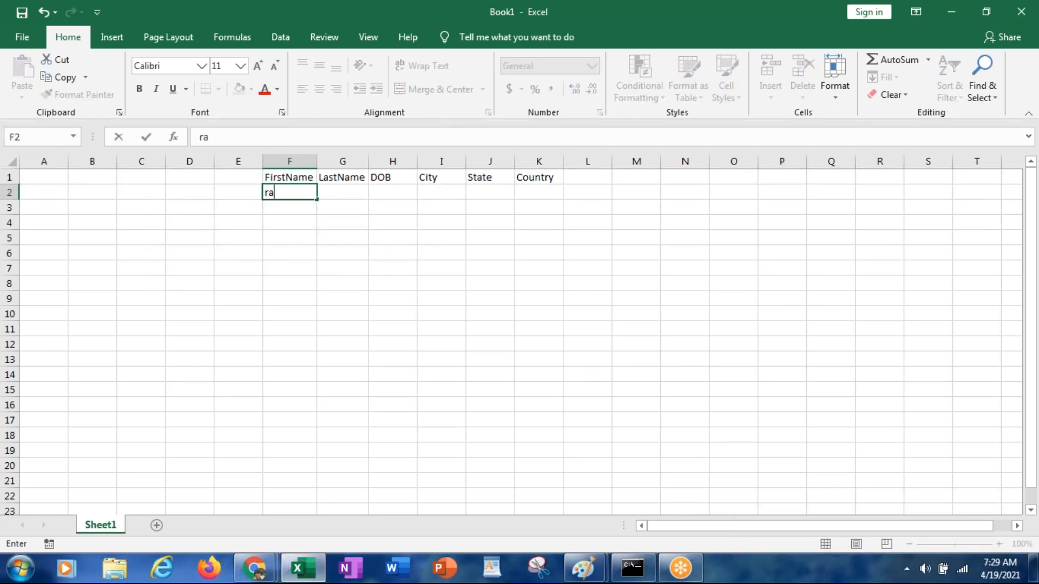
{"action": "type", "text": "ju"}
{"action": "key", "text": "Tab"}
{"action": "type", "text": "kumar"}
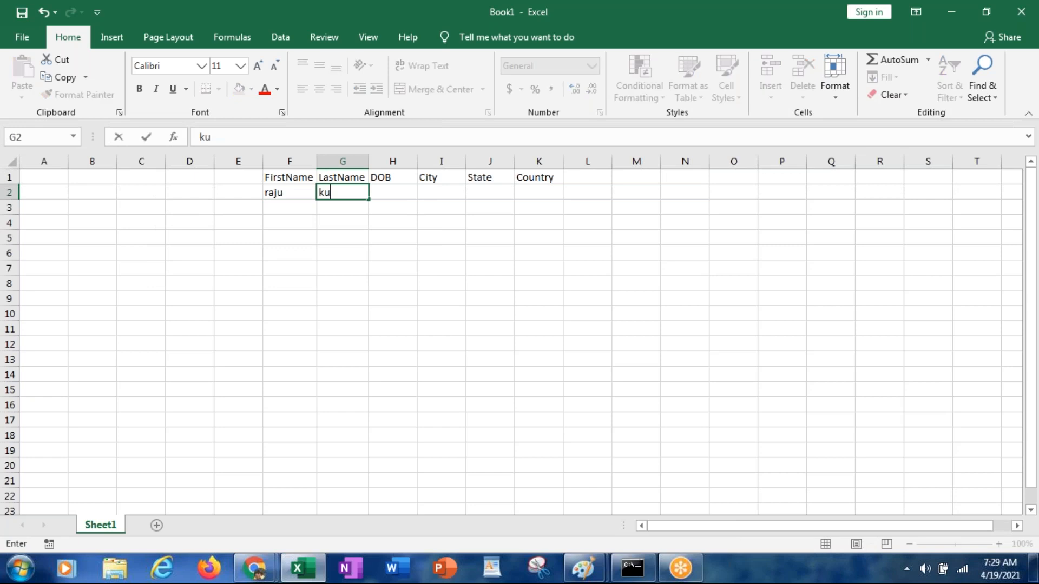
{"action": "key", "text": "Tab"}
{"action": "type", "text": "12/12/2222"}
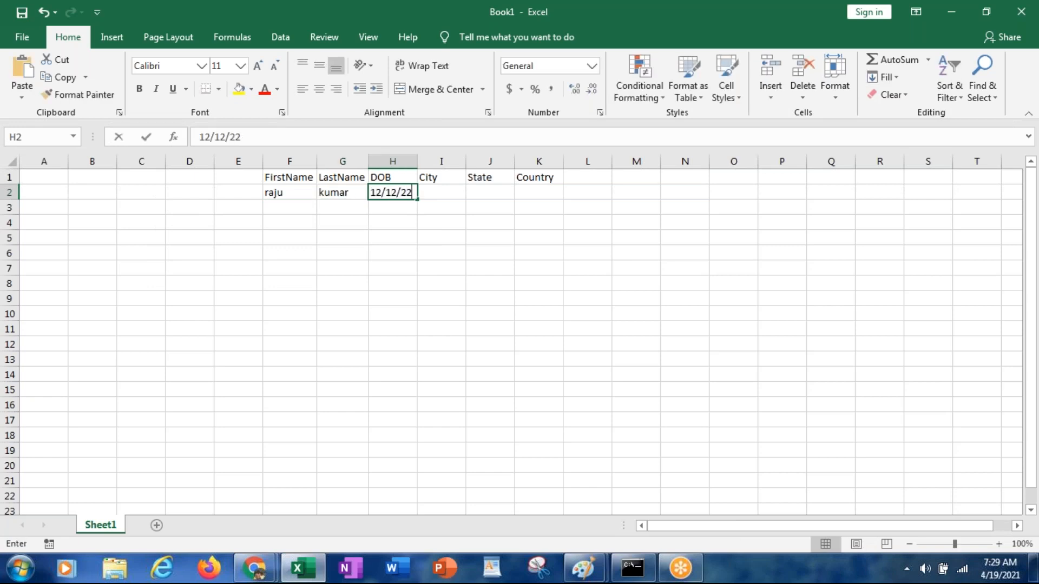
Step: Complete the sample record with hyd as city, tg as state and india as country
{"action": "key", "text": "Tab"}
{"action": "type", "text": "hyd"}
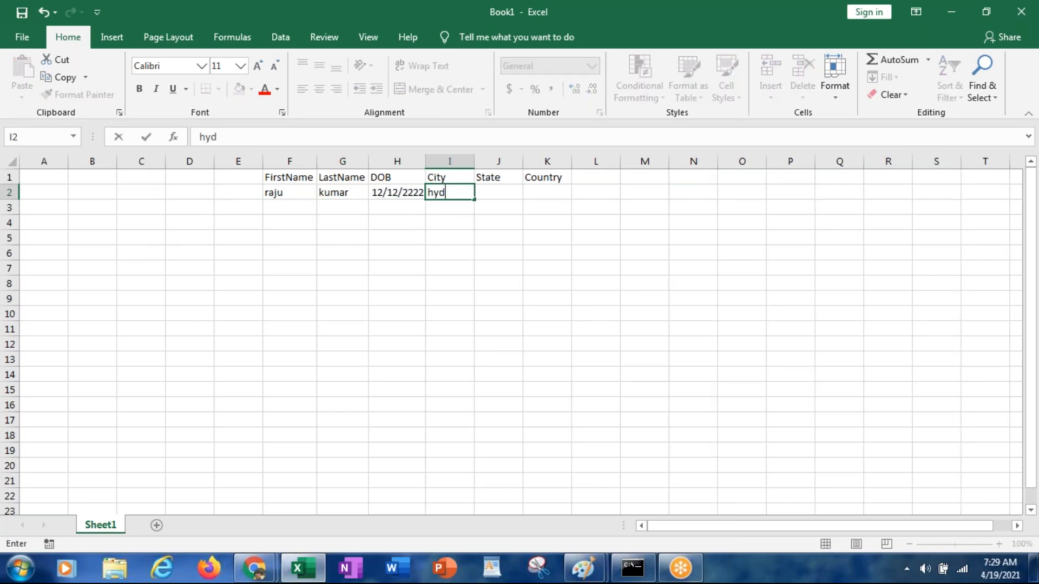
{"action": "key", "text": "Tab"}
{"action": "type", "text": "tg"}
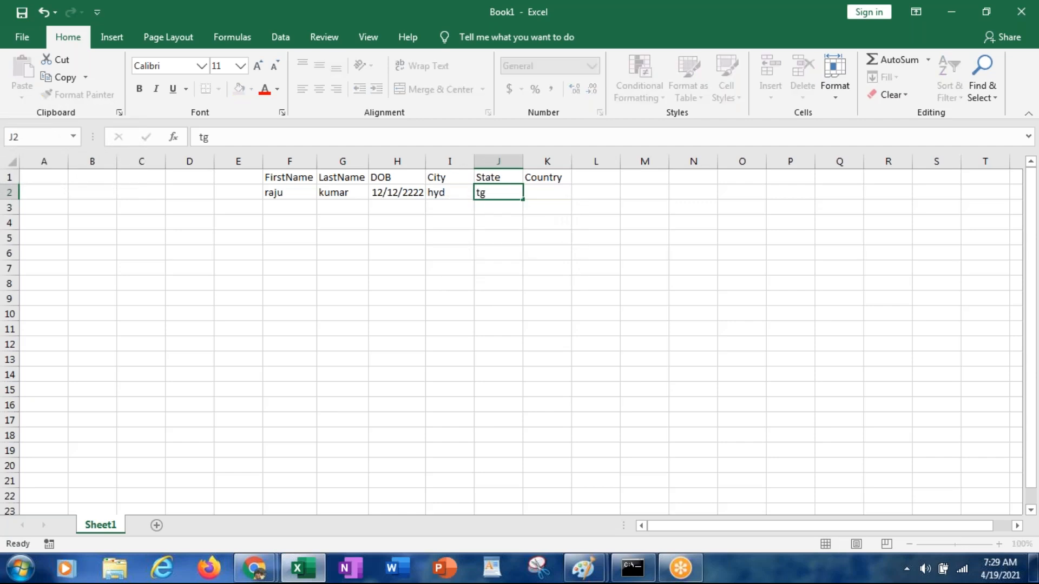
{"action": "key", "text": "Tab"}
{"action": "type", "text": "india"}
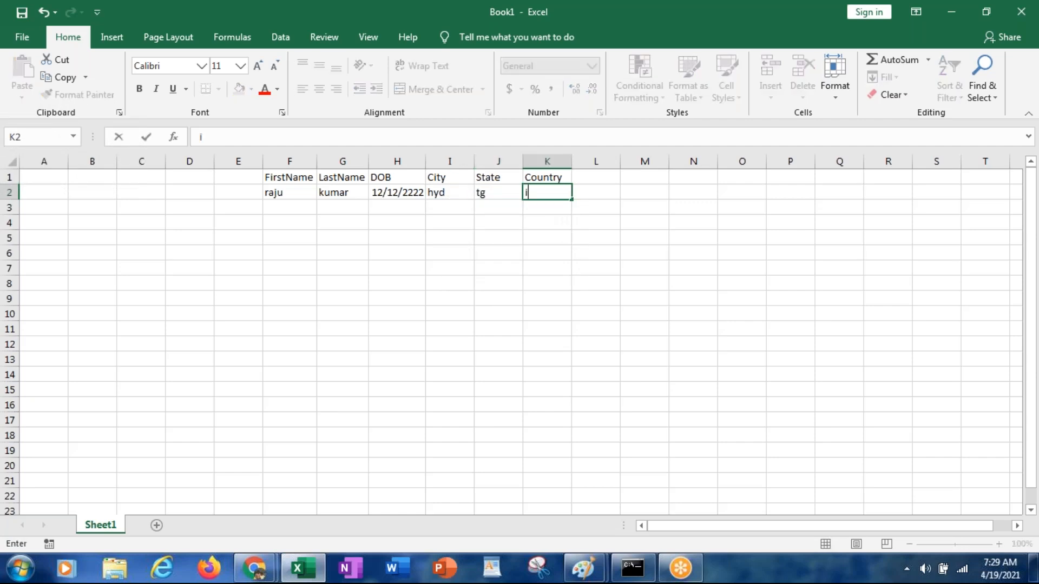
{"action": "key", "text": "Return"}
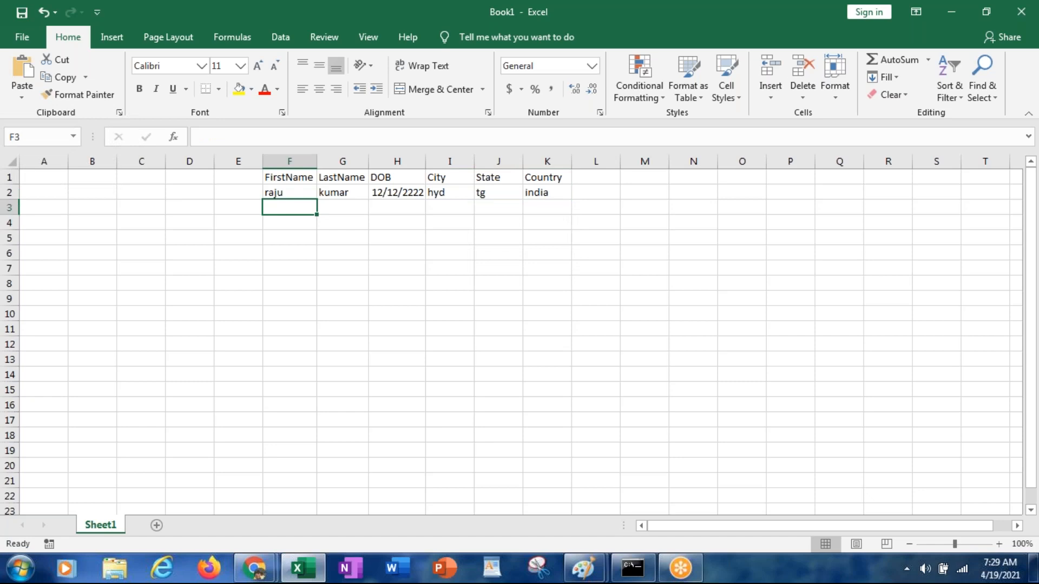
Step: Select the whole sample record in cells F2 to K2
{"action": "left_click", "coordinate": [272, 190]}
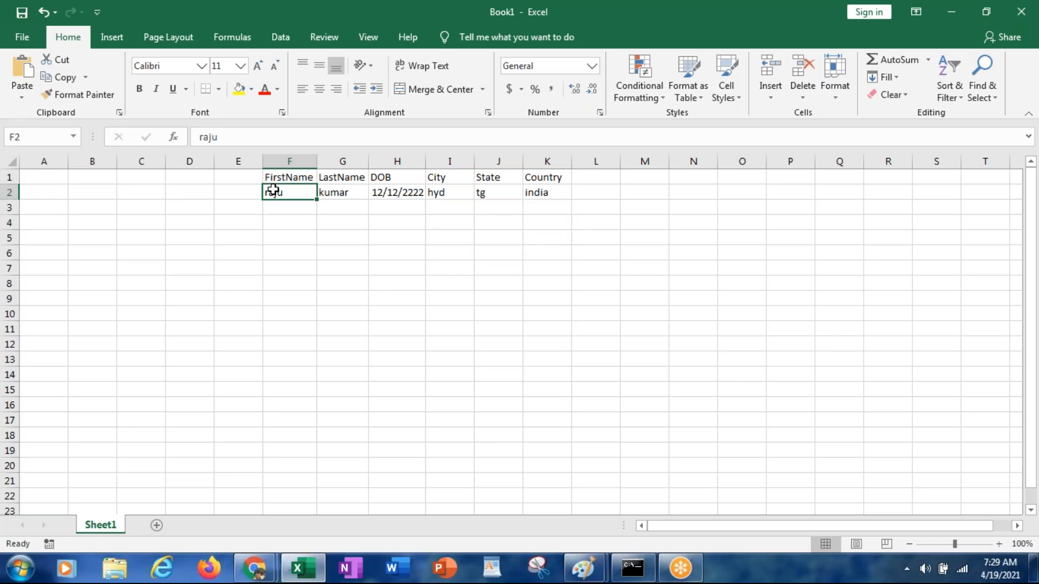
{"action": "key", "text": "shift+Right"}
{"action": "key", "text": "shift+Right"}
{"action": "key", "text": "shift+Right"}
{"action": "key", "text": "shift+Right"}
{"action": "key", "text": "shift+Right"}
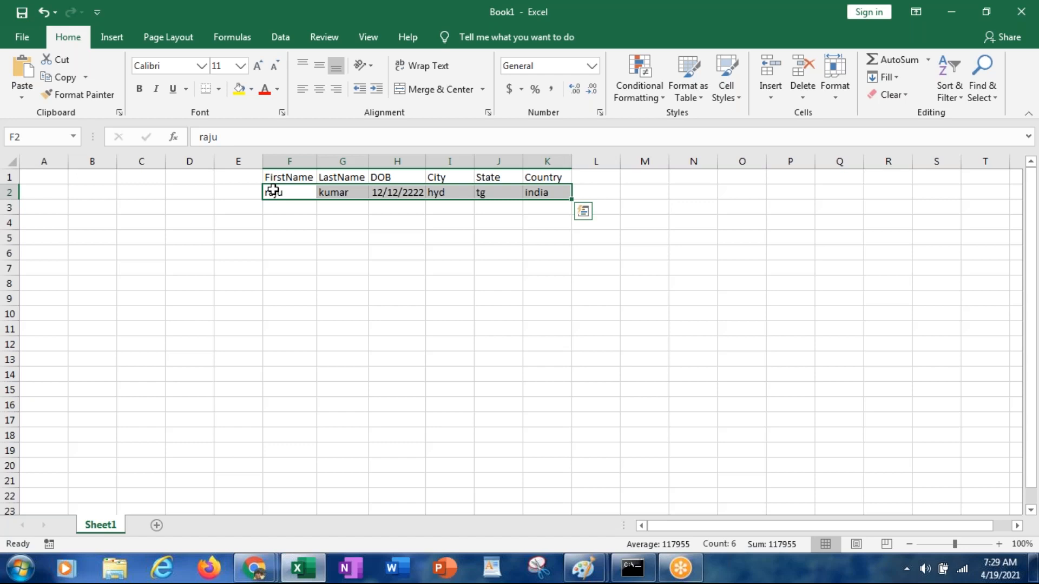
Step: Switch to Pega Dev Studio, start a new Class rule under ICICIG-FW-ICICIAPP-Work and remove Work from the end of its label
{"action": "key", "text": "alt+Tab"}
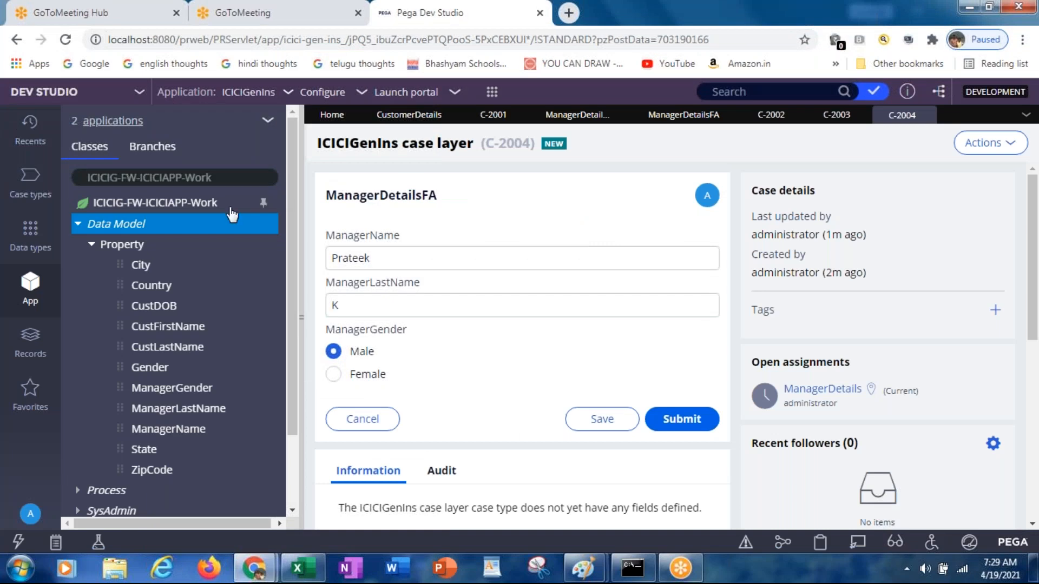
{"action": "left_click", "coordinate": [159, 208]}
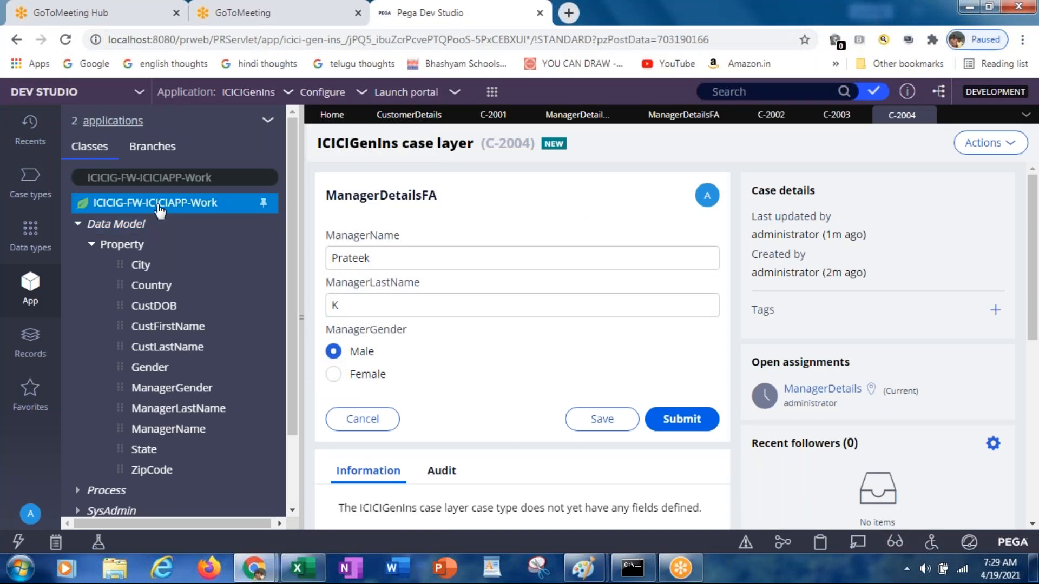
{"action": "right_click", "coordinate": [158, 210]}
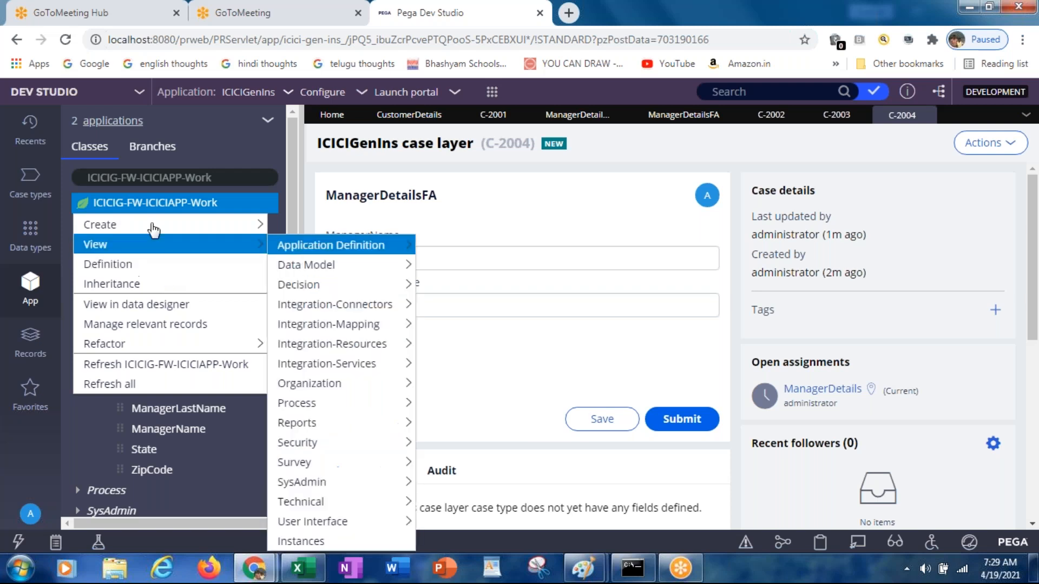
{"action": "mouse_move", "coordinate": [153, 226]}
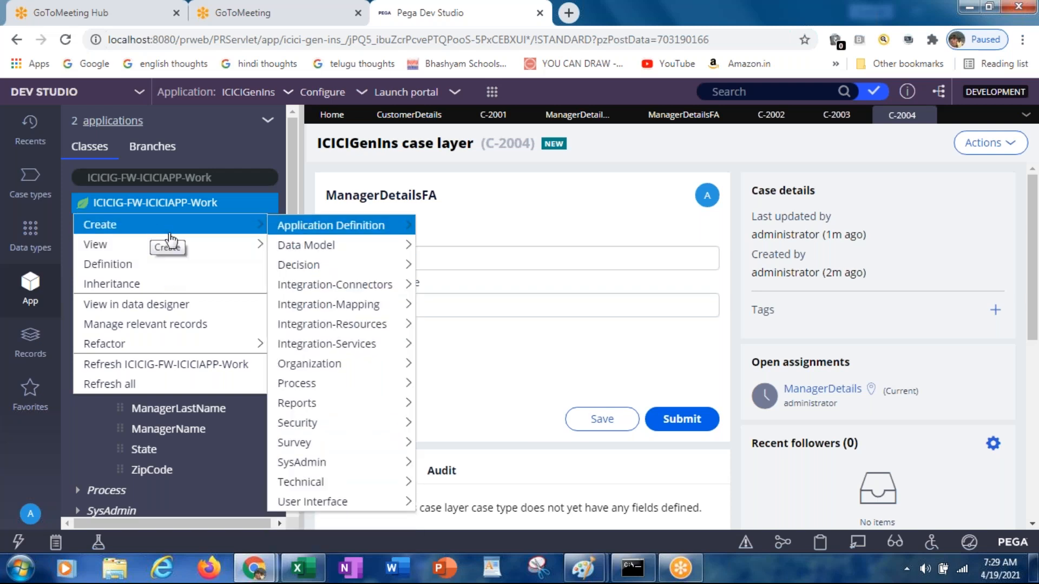
{"action": "mouse_move", "coordinate": [304, 461]}
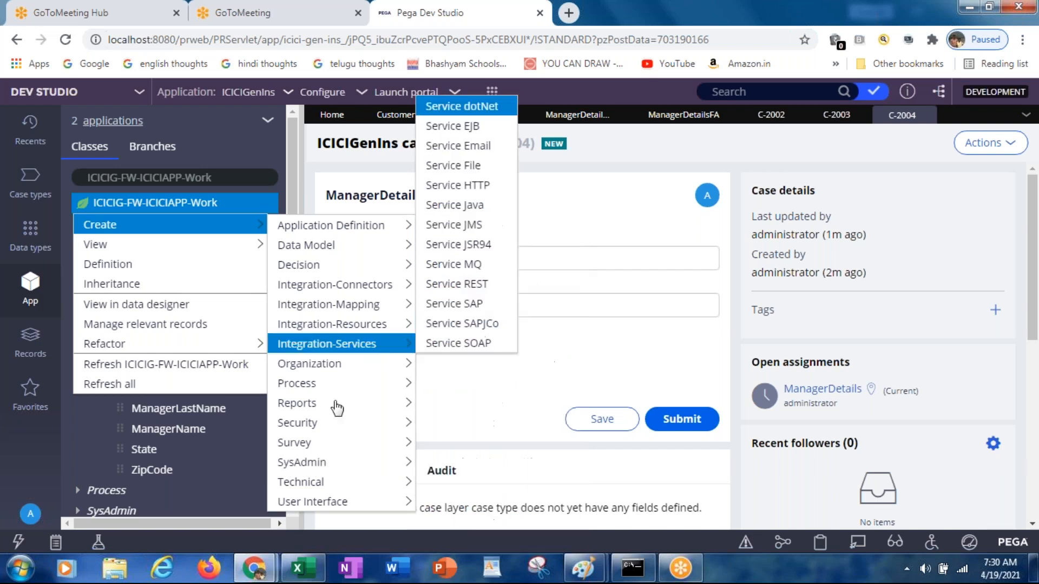
{"action": "mouse_move", "coordinate": [313, 504]}
{"action": "mouse_move", "coordinate": [330, 248]}
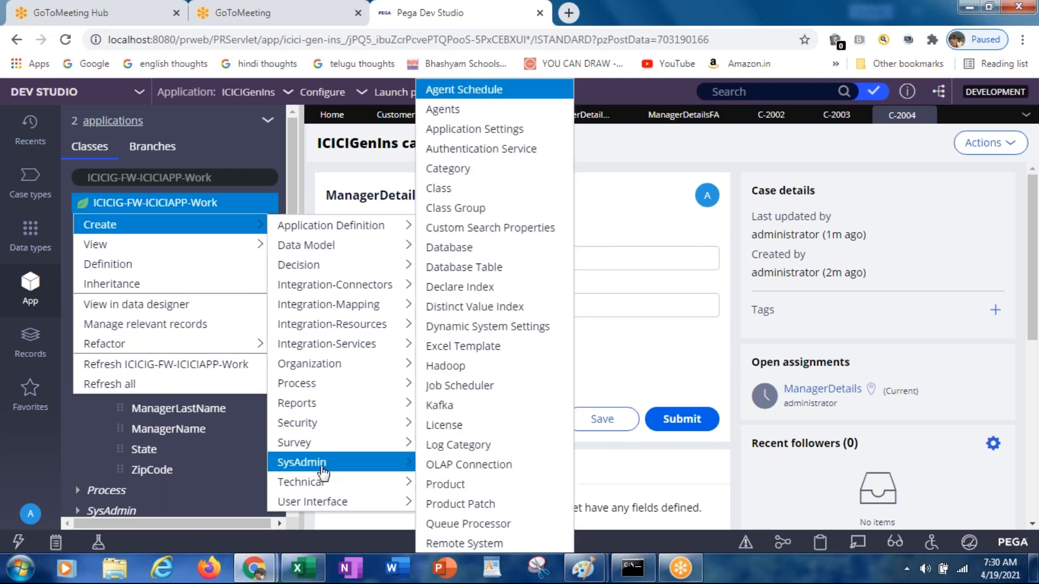
{"action": "left_click", "coordinate": [461, 190]}
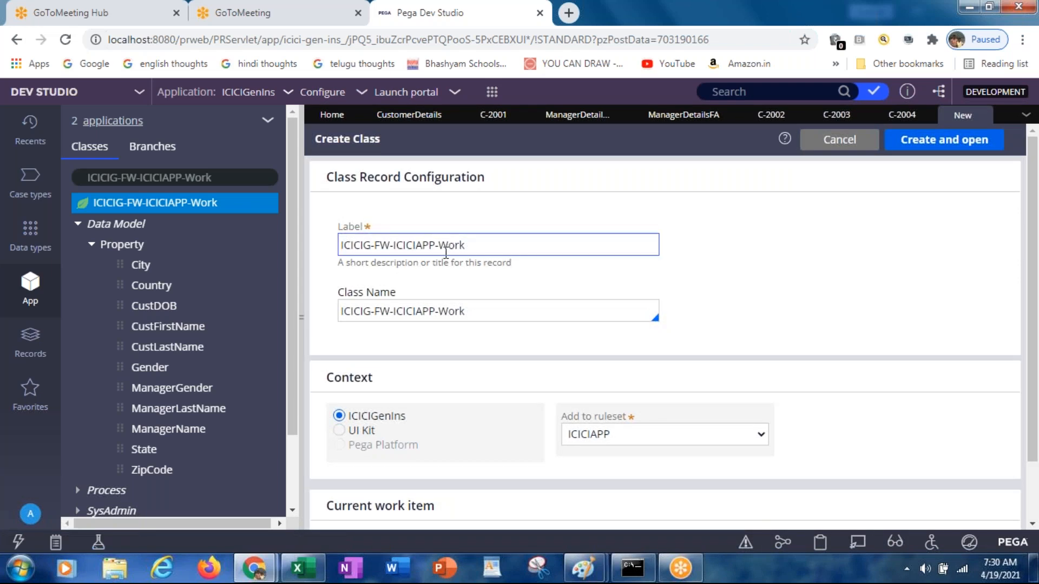
{"action": "left_click_drag", "start_coordinate": [439, 247], "coordinate": [515, 245]}
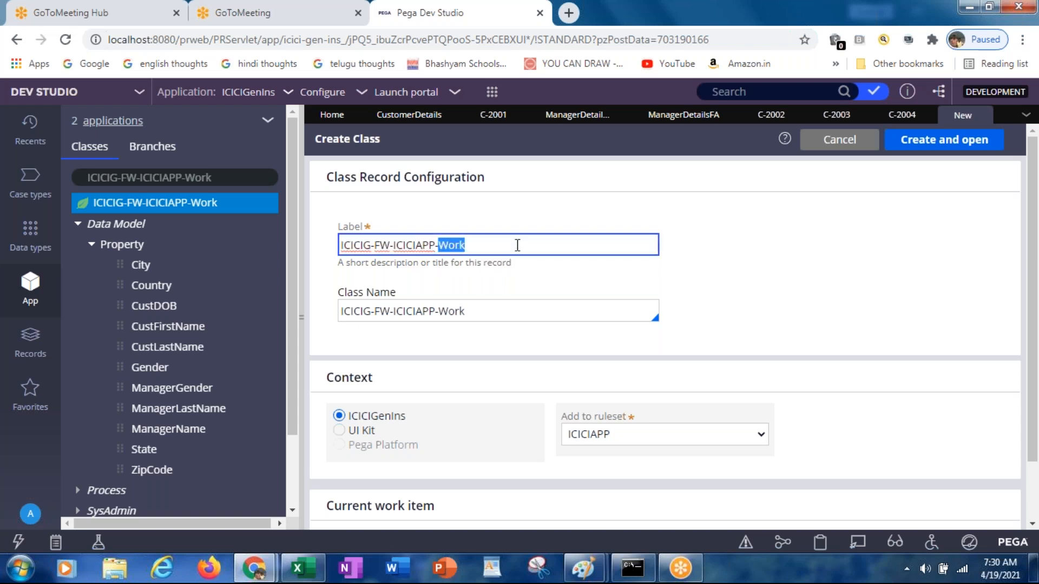
{"action": "key", "text": "BackSpace"}
Step: Open a new Paint window and add the text ICICI General Insurance near the upper middle of the canvas
{"action": "key", "text": "alt+Tab"}
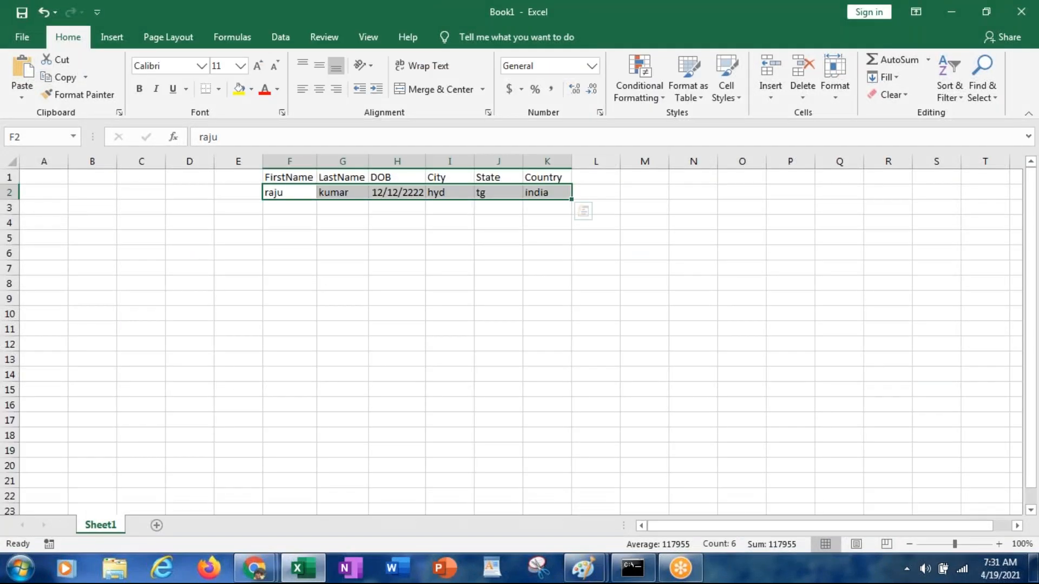
{"action": "key", "text": "super+r"}
{"action": "type", "text": "mspaint"}
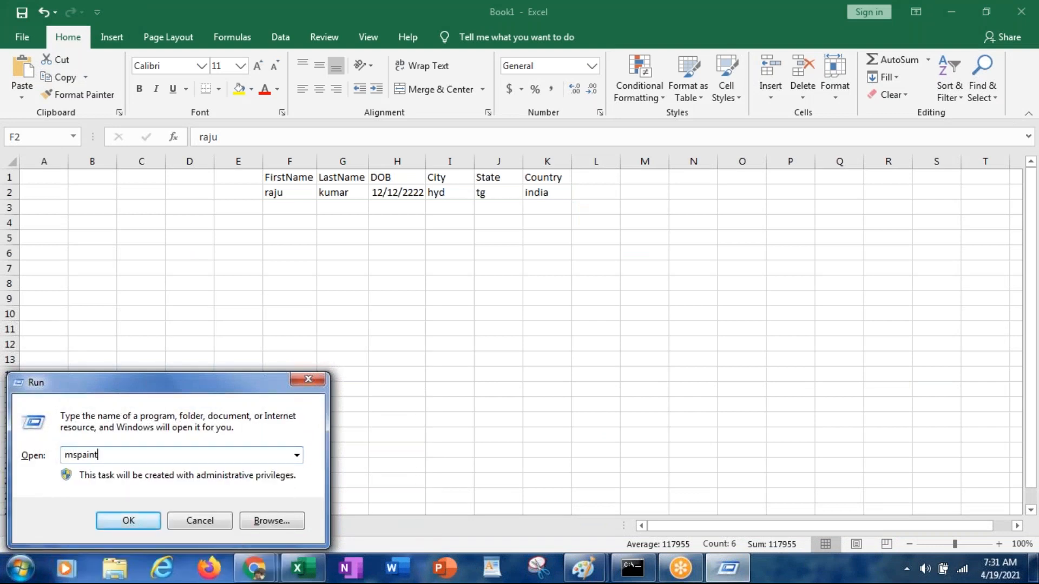
{"action": "key", "text": "Return"}
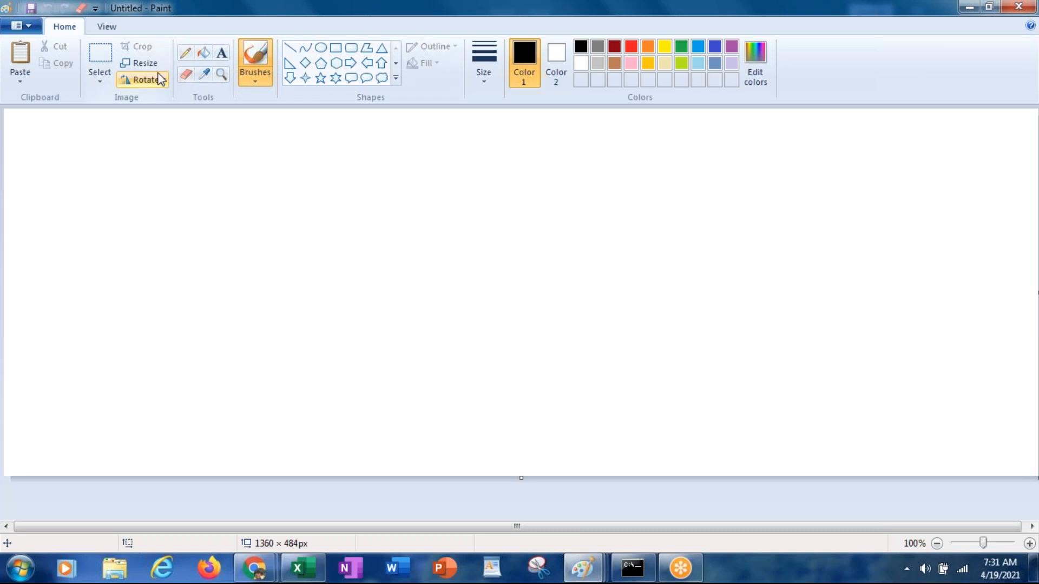
{"action": "left_click", "coordinate": [225, 55]}
{"action": "left_click_drag", "start_coordinate": [424, 133], "coordinate": [572, 171]}
{"action": "type", "text": "ICI"}
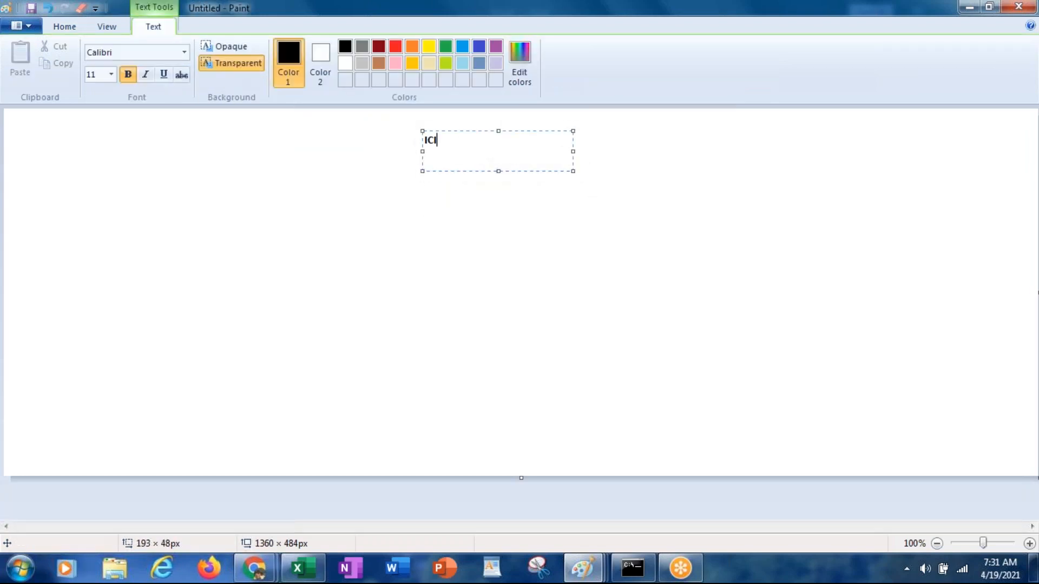
{"action": "type", "text": "CI General Insurance"}
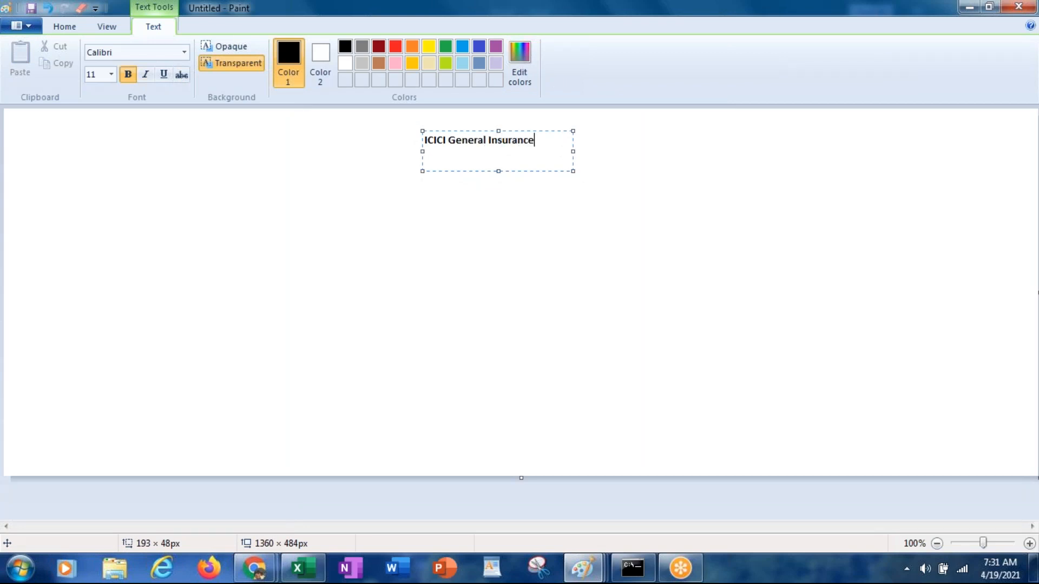
{"action": "key", "text": "Return"}
Step: Check the class name in Pega, then return to Paint and add ICICIG as a second line below ICICI General Insurance
{"action": "key", "text": "alt+Tab"}
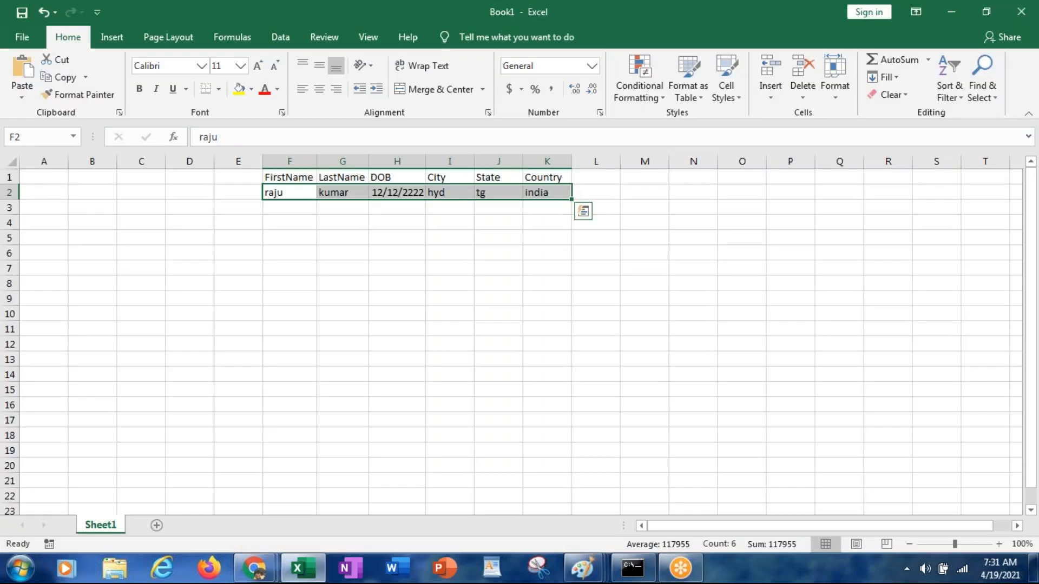
{"action": "key", "text": "alt+Tab"}
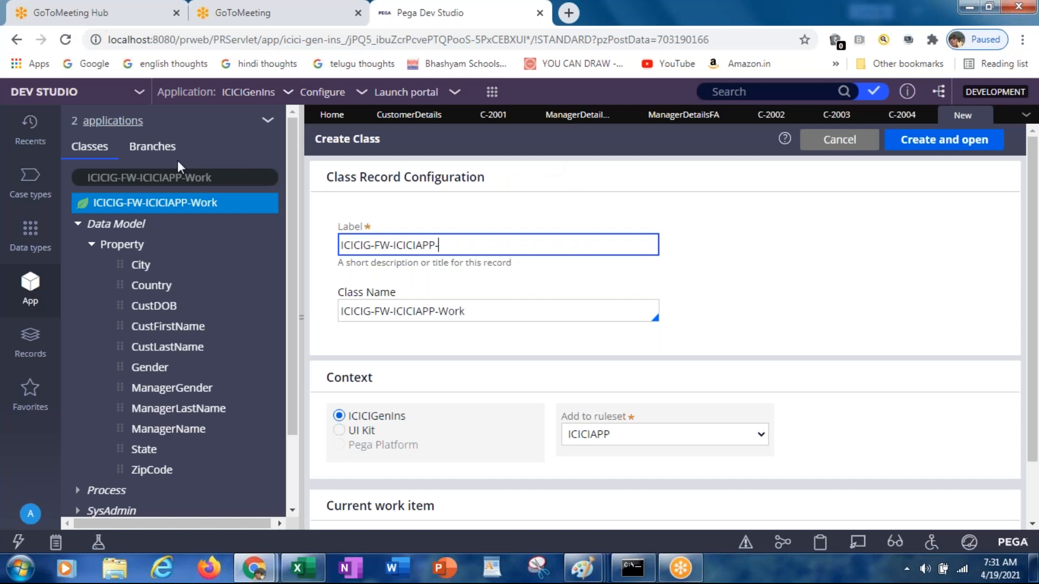
{"action": "key", "text": "alt+Tab"}
{"action": "key", "text": "alt+Tab"}
{"action": "key", "text": "alt+Tab"}
{"action": "type", "text": "ici"}
{"action": "type", "text": "ICICIG"}
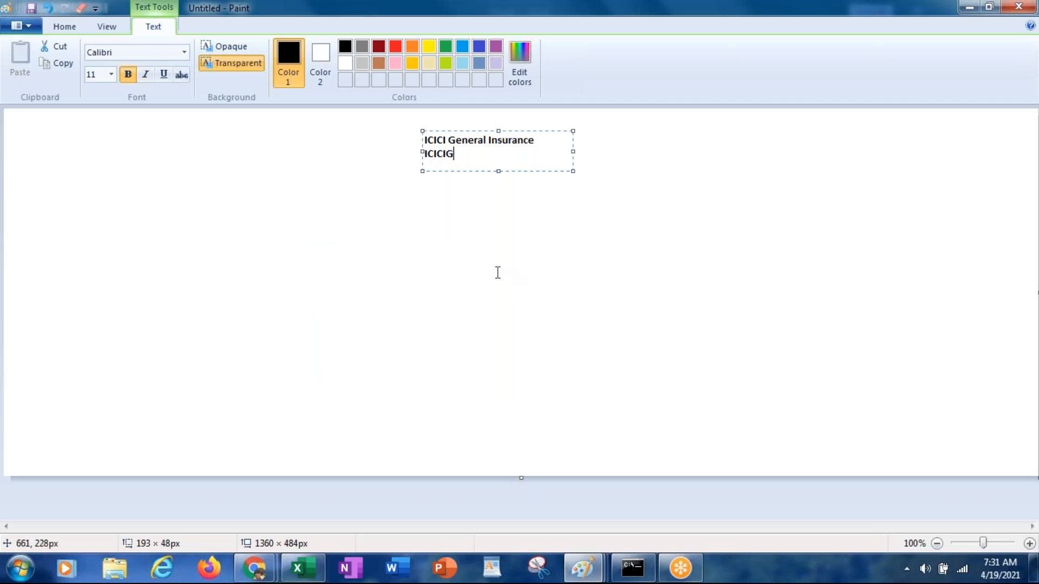
{"action": "left_click", "coordinate": [433, 211]}
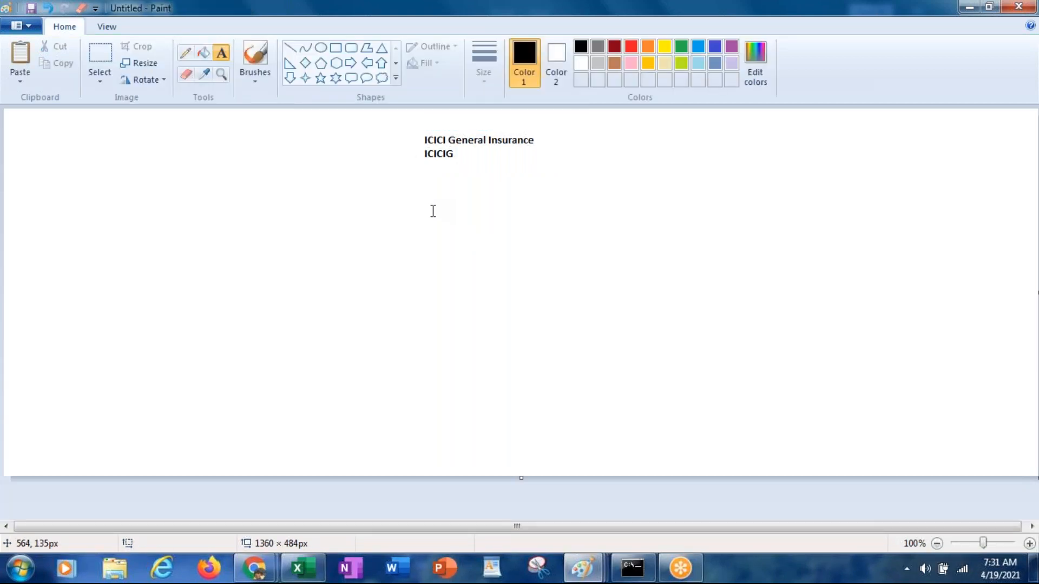
Step: Switch to Pega Dev Studio, search the application classes for Icicig and look through the matching classes
{"action": "key", "text": "alt+Tab"}
{"action": "key", "text": "alt+Tab"}
{"action": "key", "text": "alt+Tab"}
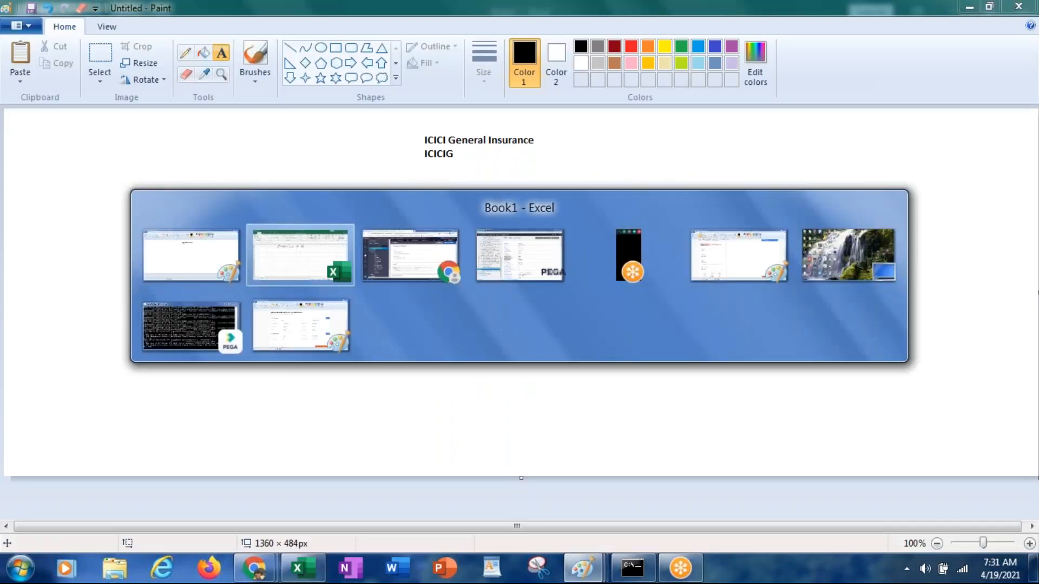
{"action": "key", "text": "alt+Tab"}
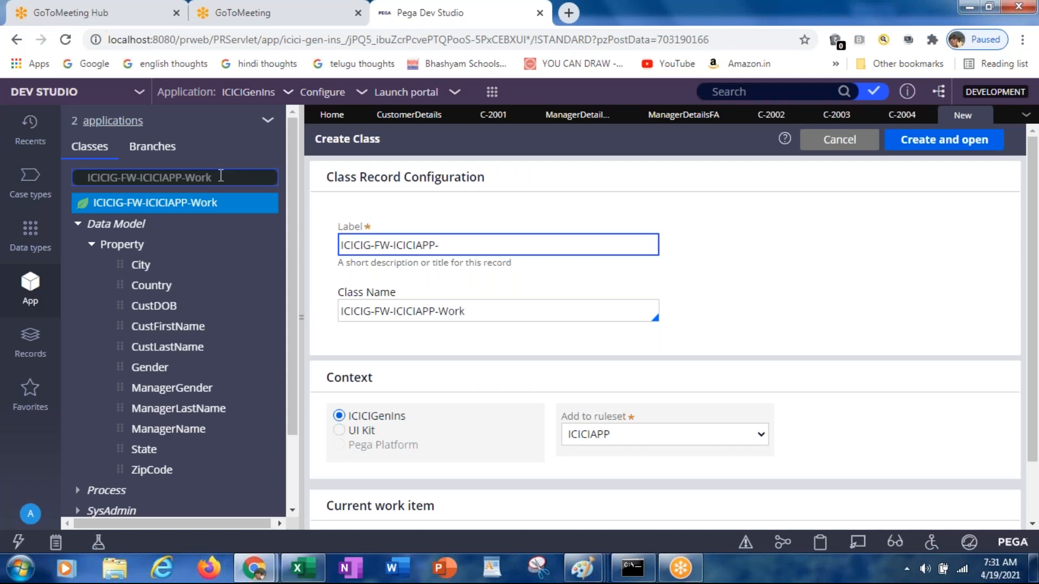
{"action": "left_click", "coordinate": [221, 177]}
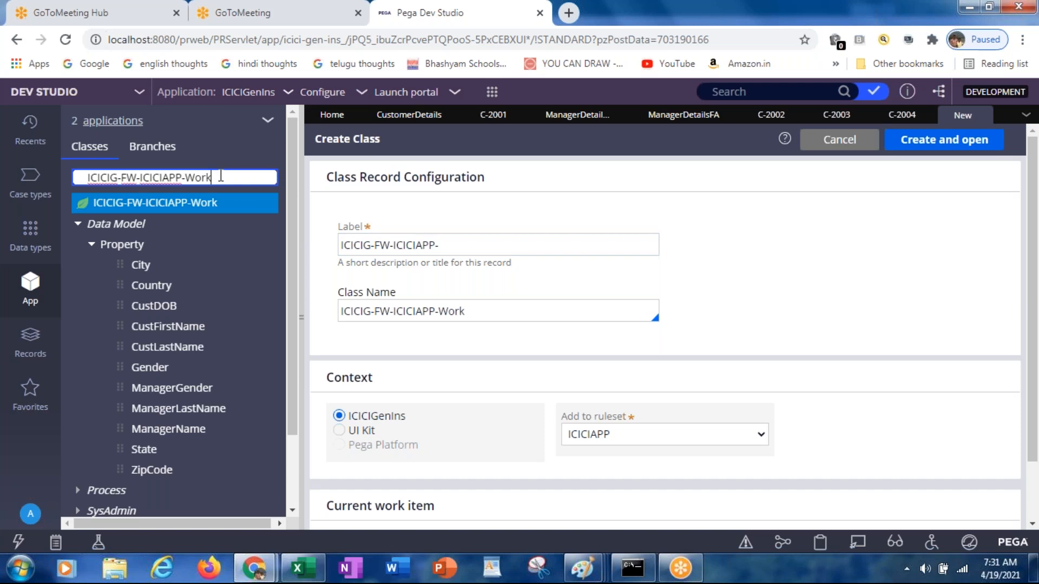
{"action": "key", "text": "ctrl+a"}
{"action": "key", "text": "BackSpace"}
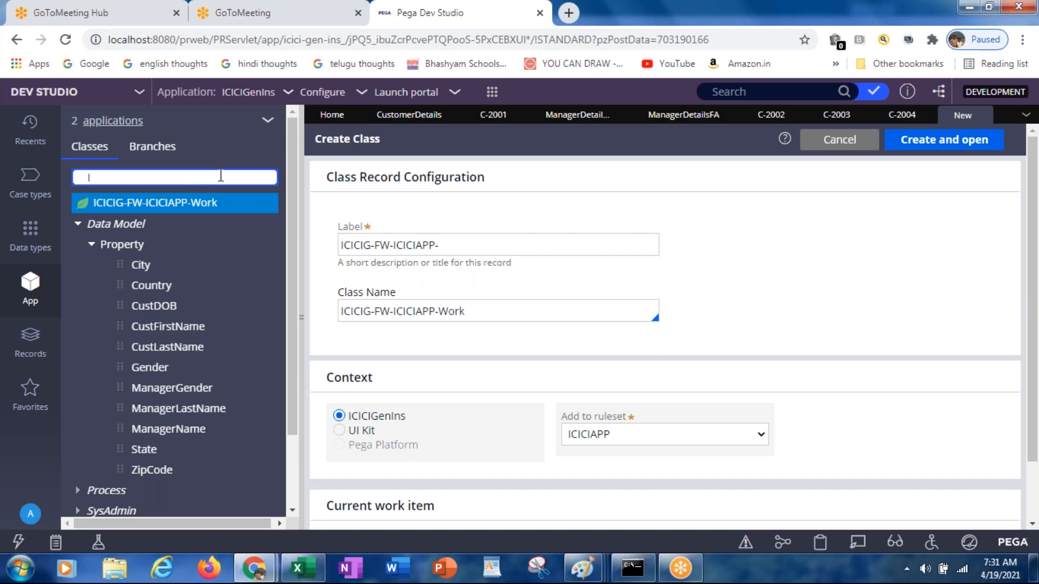
{"action": "type", "text": "Iicic"}
{"action": "key", "text": "ctrl+a"}
{"action": "key", "text": "BackSpace"}
{"action": "type", "text": "Icicig"}
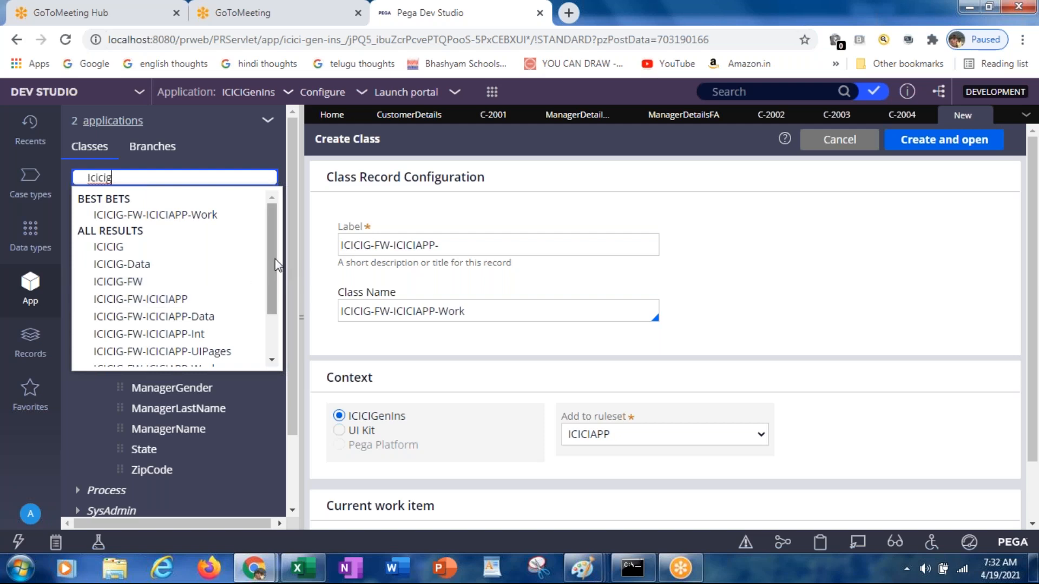
{"action": "scroll", "coordinate": [277, 265], "scroll_direction": "down", "scroll_amount": 1}
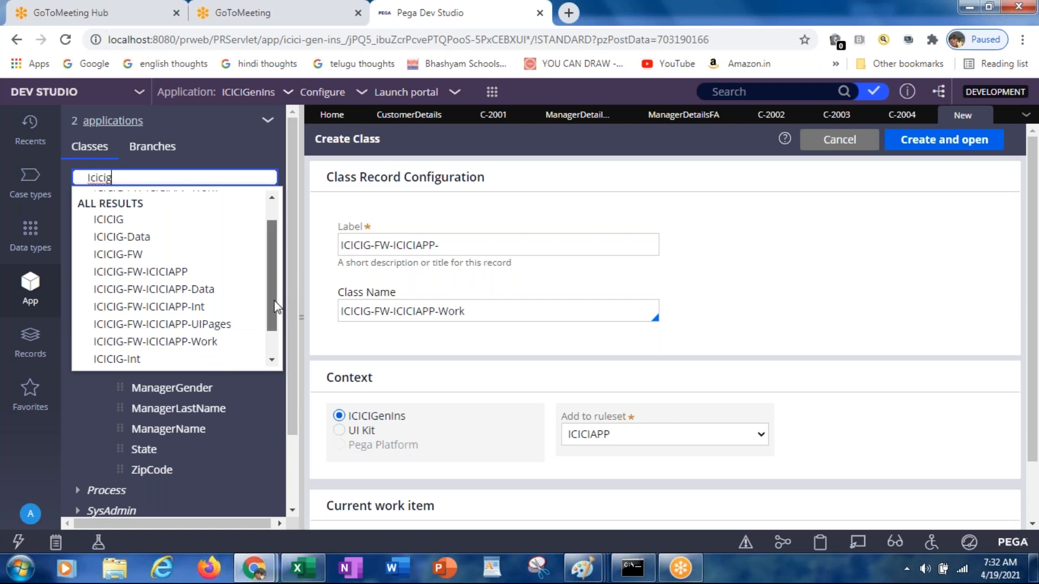
{"action": "left_click_drag", "start_coordinate": [275, 306], "coordinate": [274, 317]}
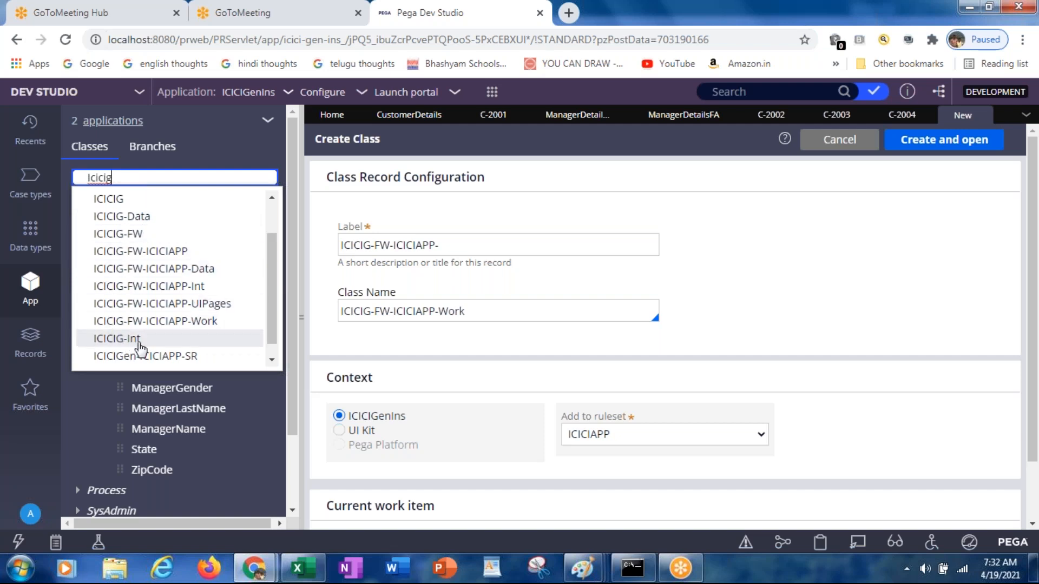
{"action": "scroll", "coordinate": [273, 331], "scroll_direction": "down", "scroll_amount": 1}
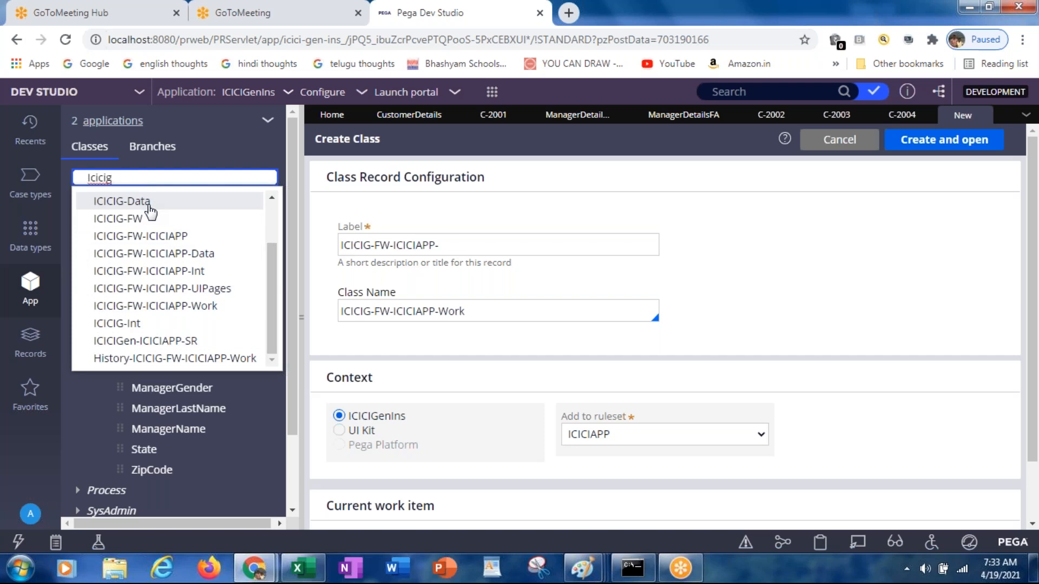
Step: Switch to Paint and add the text labels FW, Data and UIPages in a row below the ICICIG heading
{"action": "key", "text": "alt+Tab"}
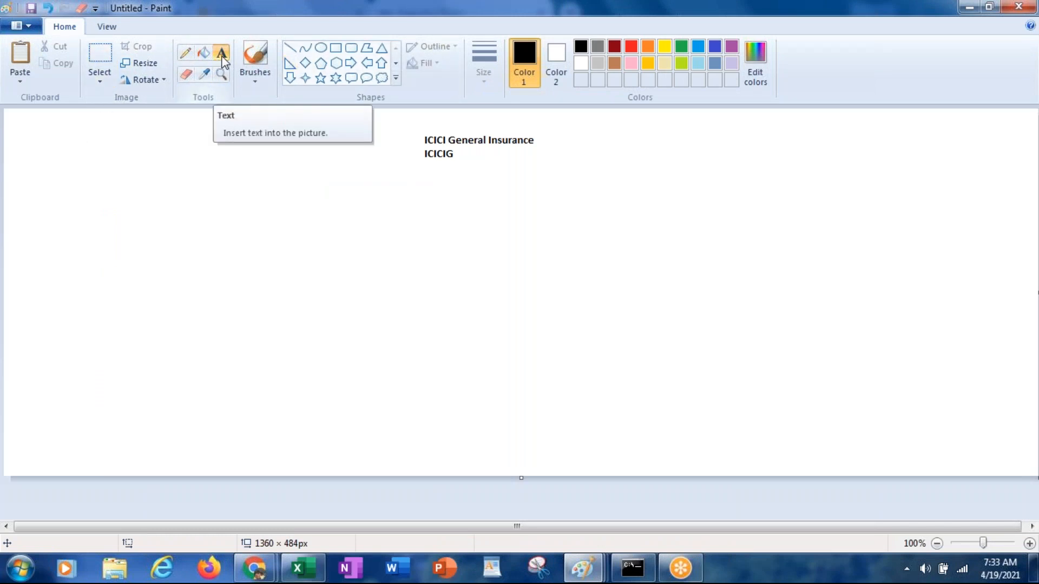
{"action": "left_click_drag", "start_coordinate": [247, 233], "coordinate": [374, 257]}
{"action": "type", "text": "FW"}
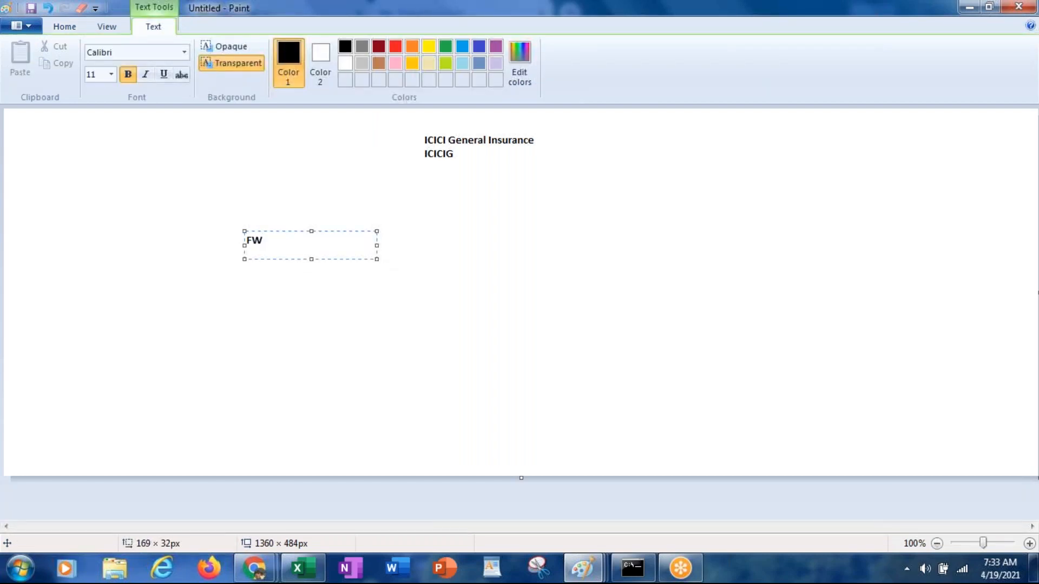
{"action": "left_click", "coordinate": [489, 239]}
{"action": "left_click_drag", "start_coordinate": [381, 230], "coordinate": [525, 259]}
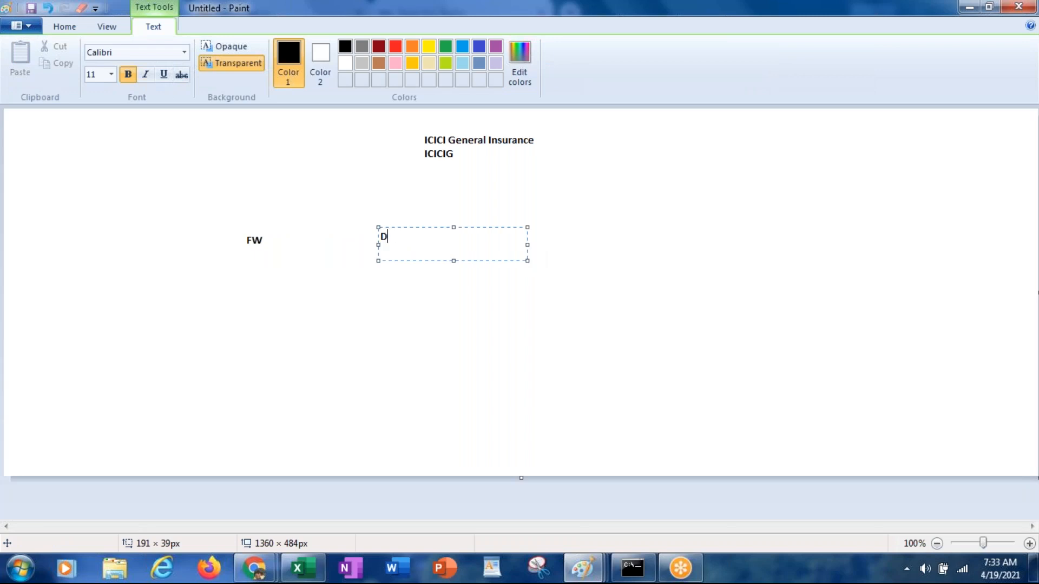
{"action": "left_click", "coordinate": [639, 323]}
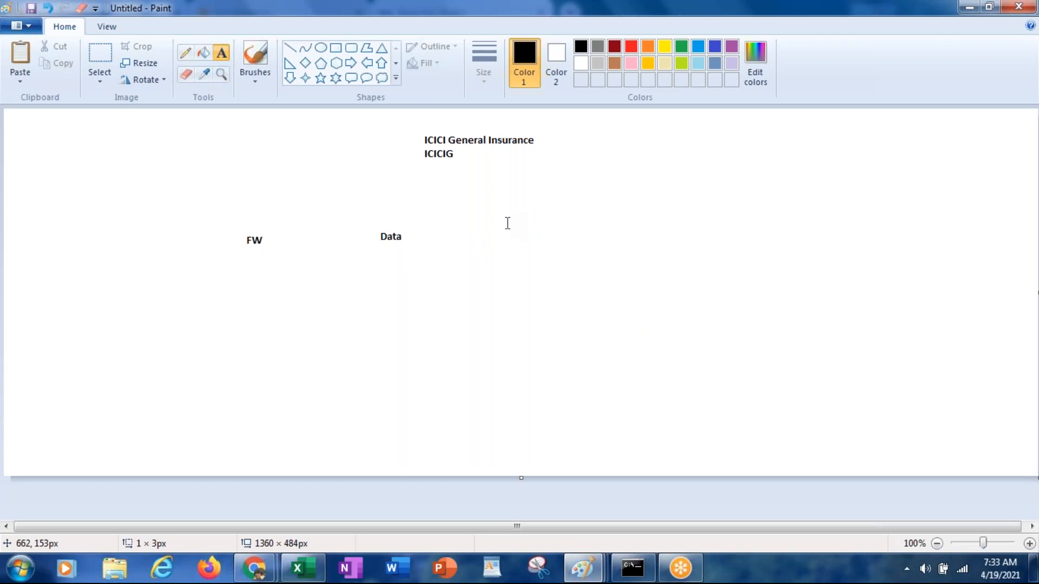
{"action": "left_click_drag", "start_coordinate": [508, 223], "coordinate": [651, 265]}
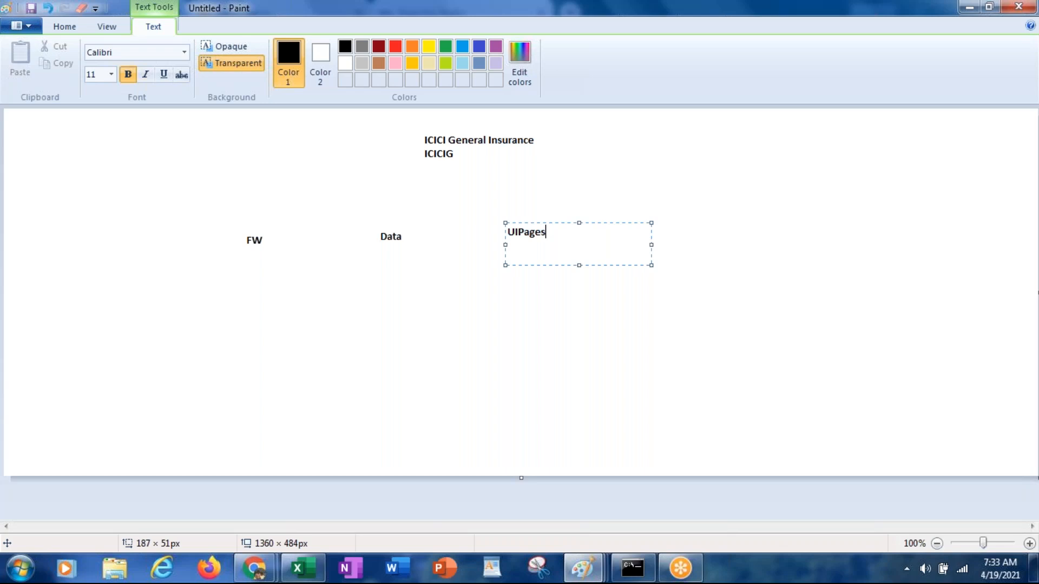
Step: Display the ICICIG class tree in Pega Dev Studio, then return to Paint and erase characters from the UIPages label
{"action": "key", "text": "alt+Tab"}
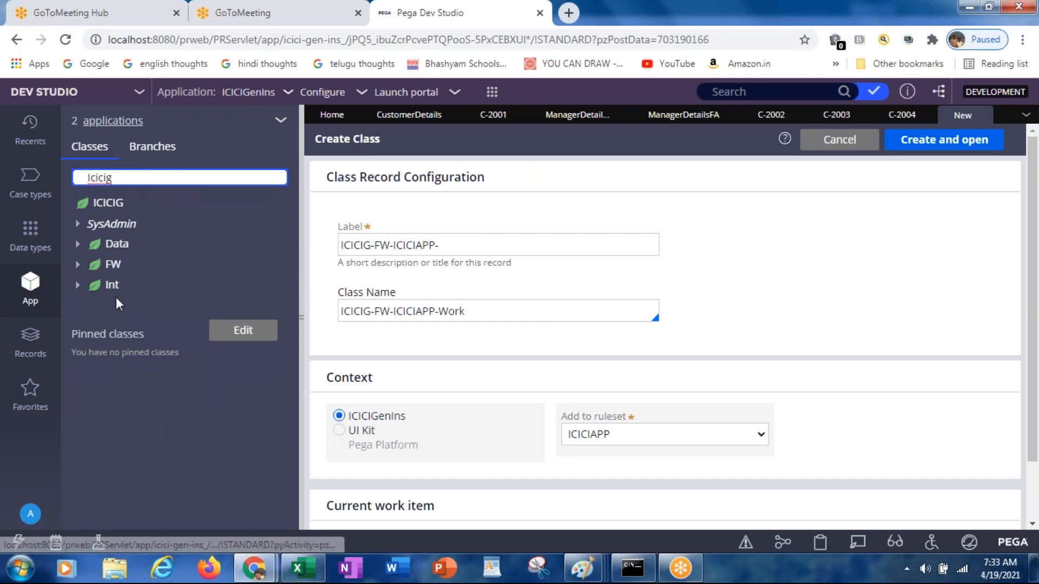
{"action": "key", "text": "alt+Tab"}
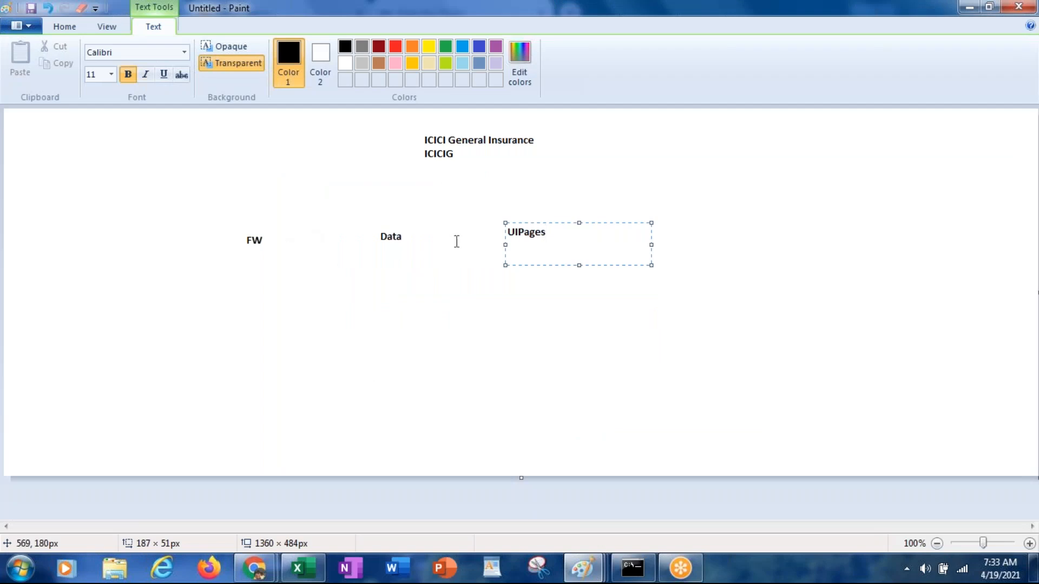
{"action": "key", "text": "alt+Tab"}
{"action": "key", "text": "alt+Tab"}
{"action": "key", "text": "BackSpace"}
{"action": "key", "text": "BackSpace"}
{"action": "key", "text": "BackSpace"}
{"action": "key", "text": "BackSpace"}
{"action": "left_click", "coordinate": [359, 377]}
Step: Switch to Pega Dev Studio and expand the FW class and its ICICIAPP class to show their child classes
{"action": "key", "text": "alt+Tab"}
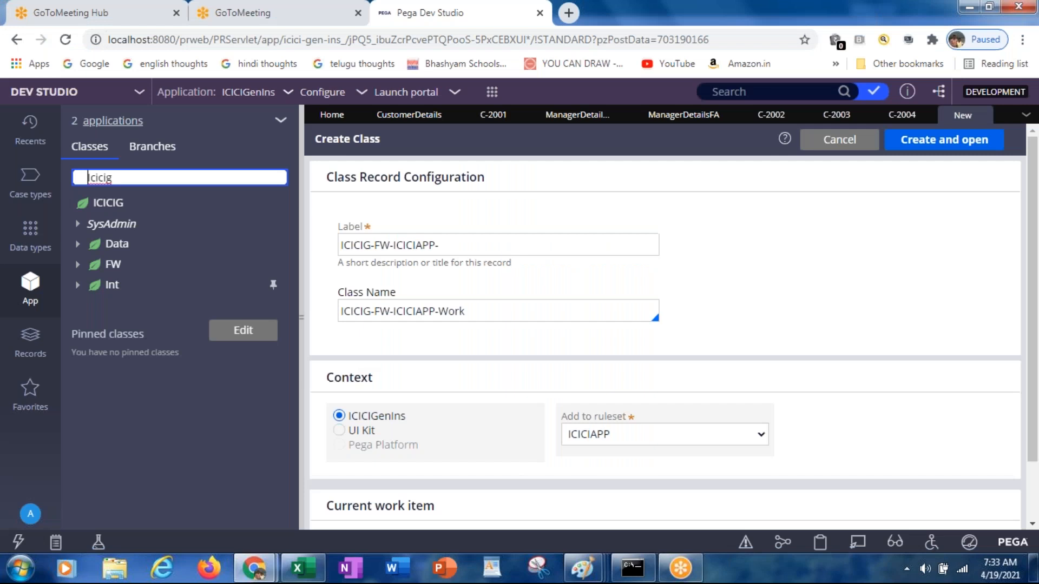
{"action": "left_click", "coordinate": [78, 269]}
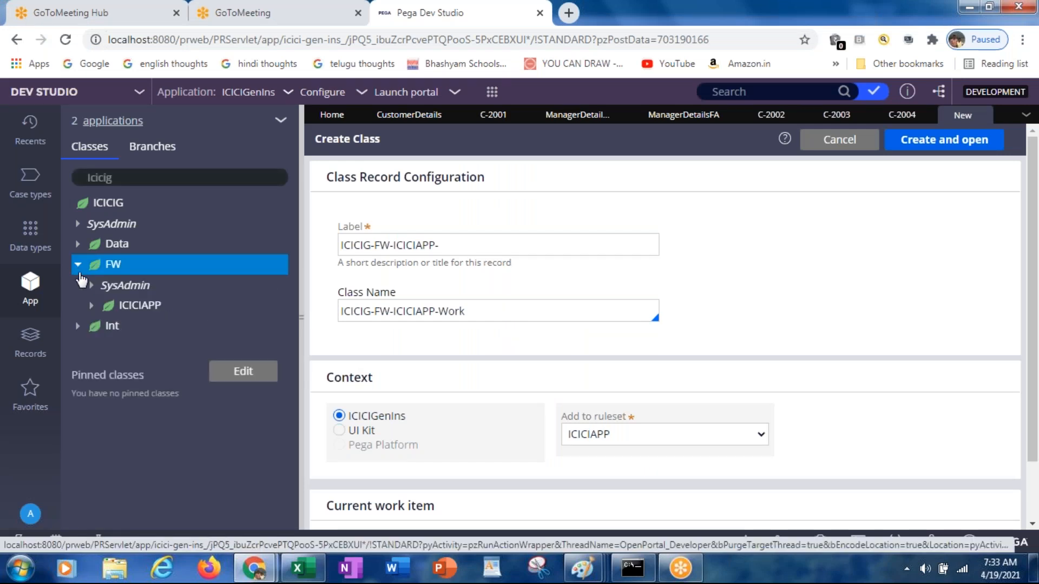
{"action": "left_click", "coordinate": [91, 308]}
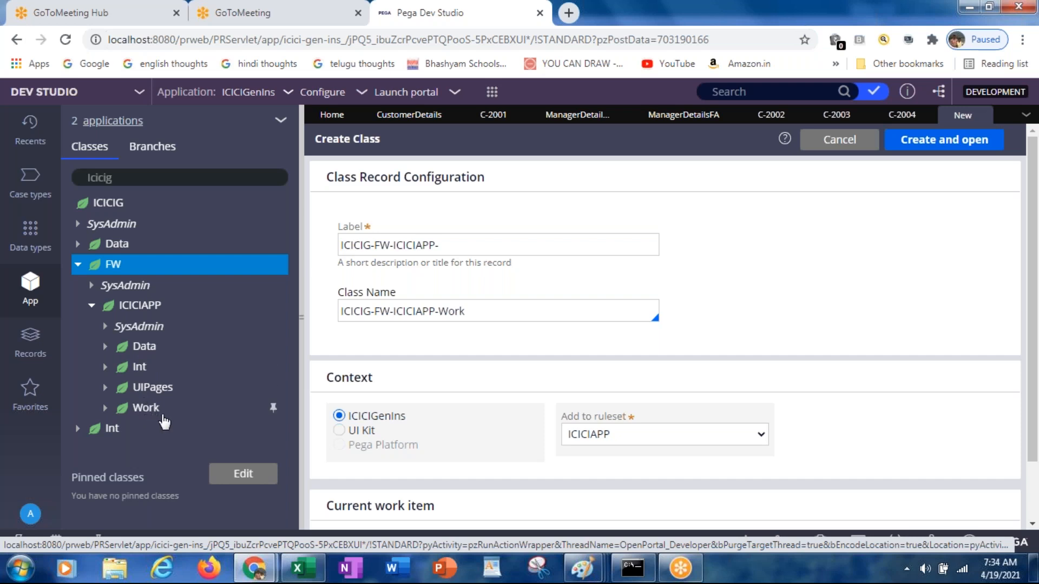
Step: Open the definition of the Work class under FW > ICICIAPP in the ICICIG class tree
{"action": "key", "text": "alt+Tab"}
{"action": "key", "text": "alt+Tab"}
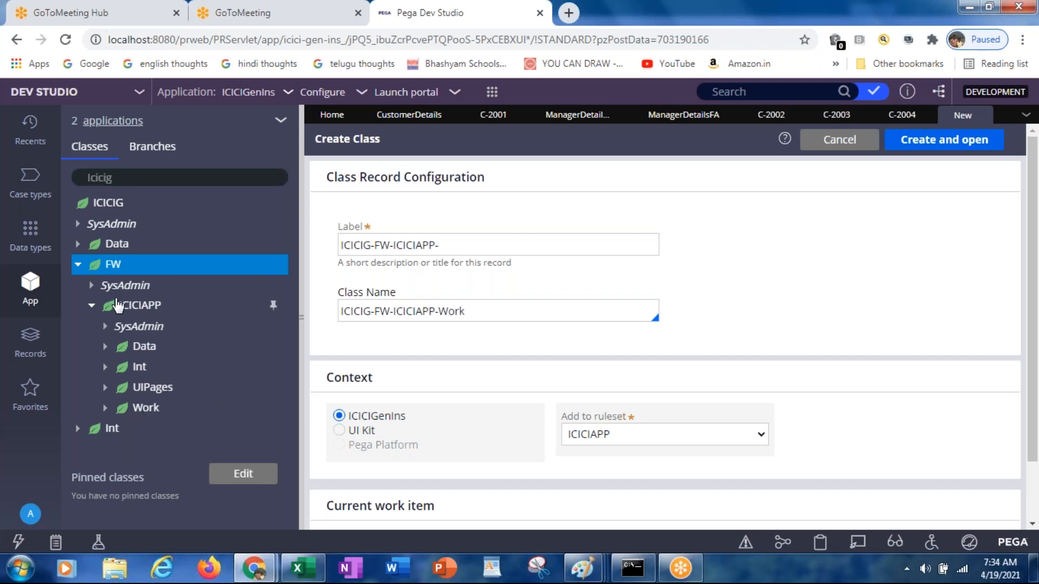
{"action": "left_click", "coordinate": [146, 408]}
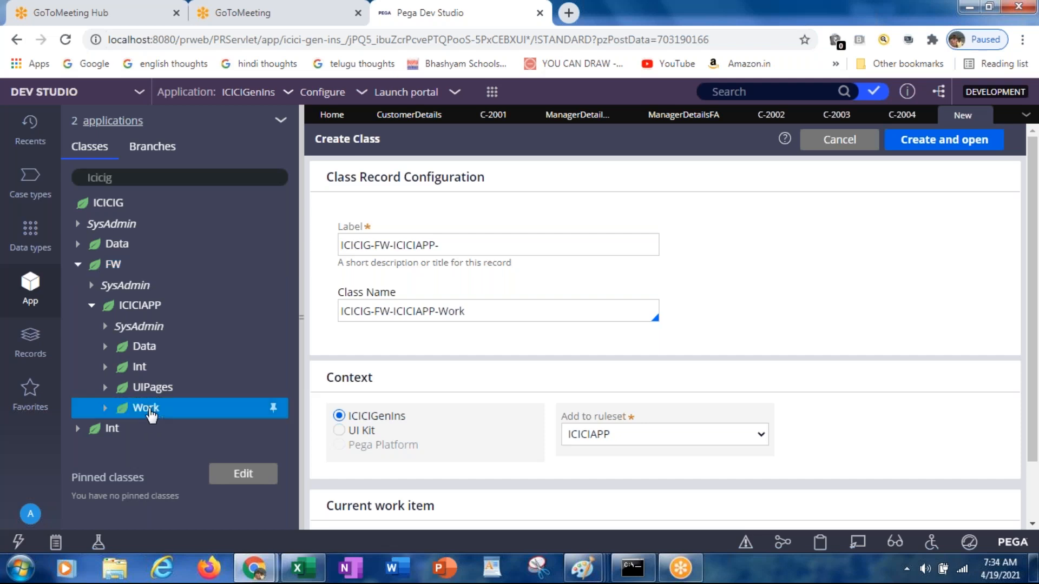
{"action": "right_click", "coordinate": [150, 412]}
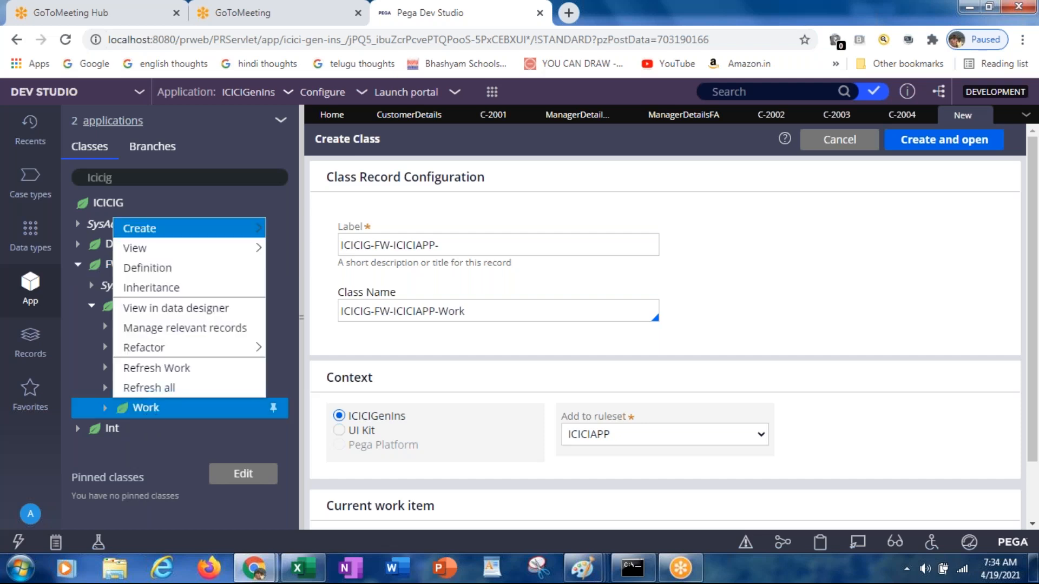
{"action": "left_click", "coordinate": [149, 268]}
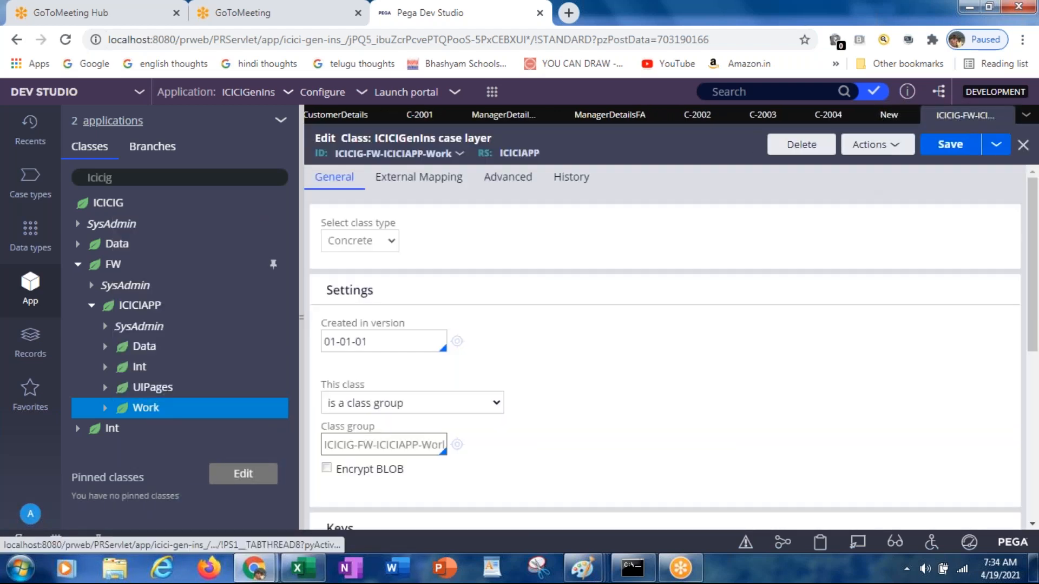
Step: Test the Work class's database table connection, highlight the mapped table name in the results and close the results window
{"action": "left_click_drag", "start_coordinate": [1034, 340], "coordinate": [1033, 508]}
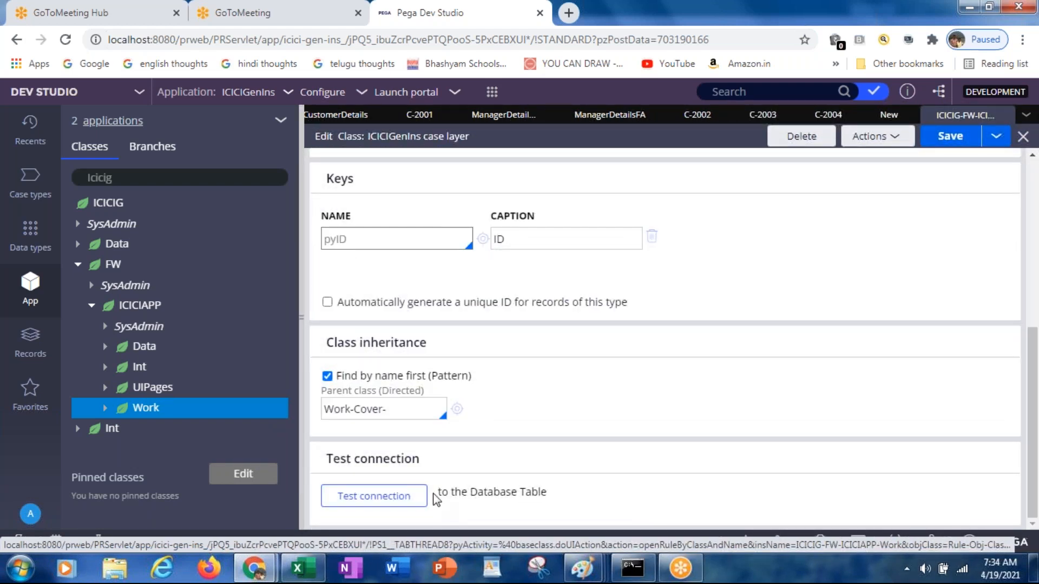
{"action": "left_click", "coordinate": [397, 499]}
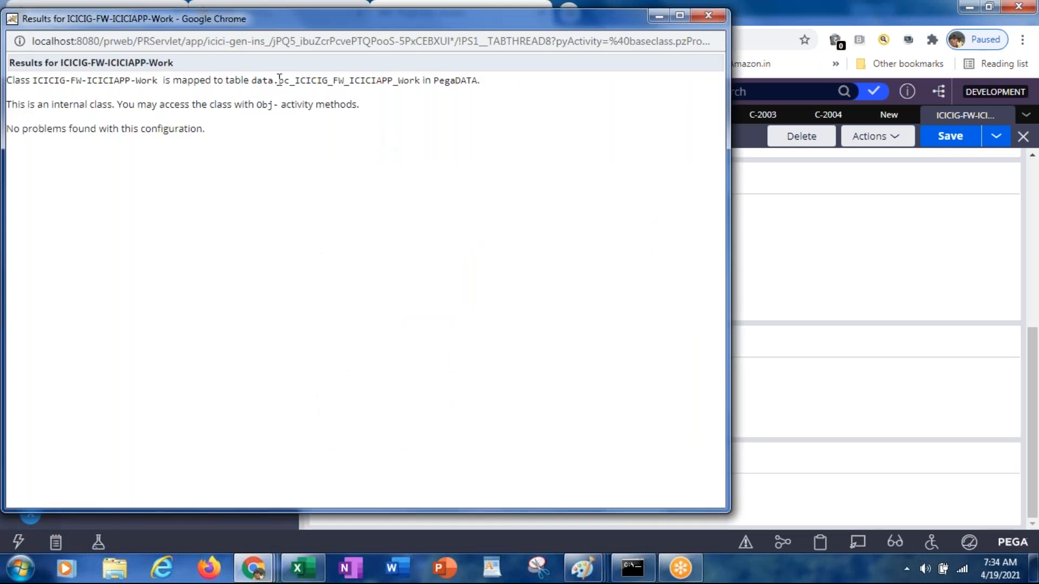
{"action": "left_click_drag", "start_coordinate": [279, 81], "coordinate": [424, 86]}
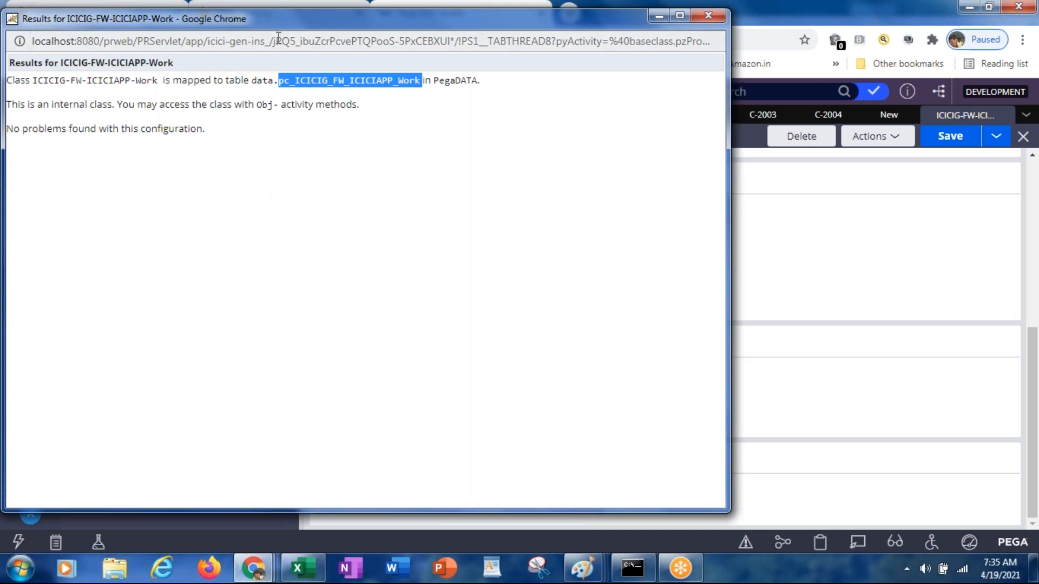
{"action": "left_click_drag", "start_coordinate": [265, 25], "coordinate": [303, 131]}
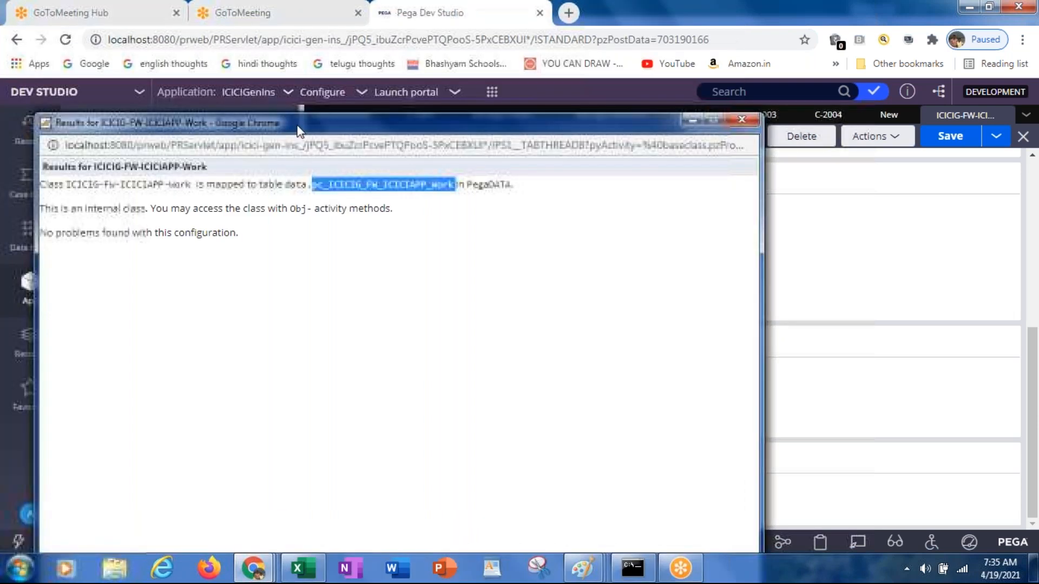
{"action": "left_click", "coordinate": [743, 125]}
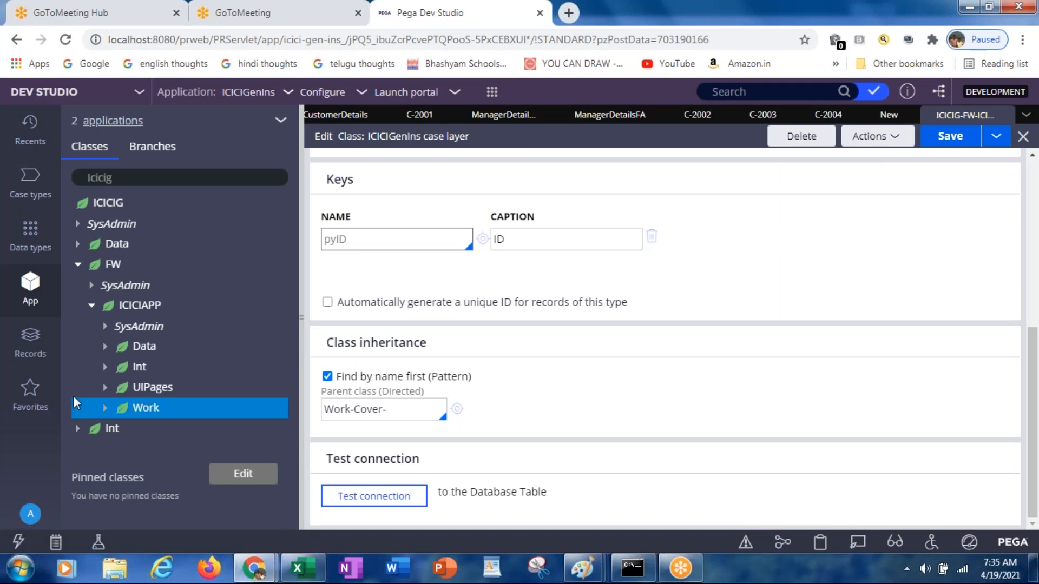
Step: Switch to Paint and add a row of text labels Data, Int, UIPages and Work below the FW, Data and Int row
{"action": "key", "text": "alt+Tab"}
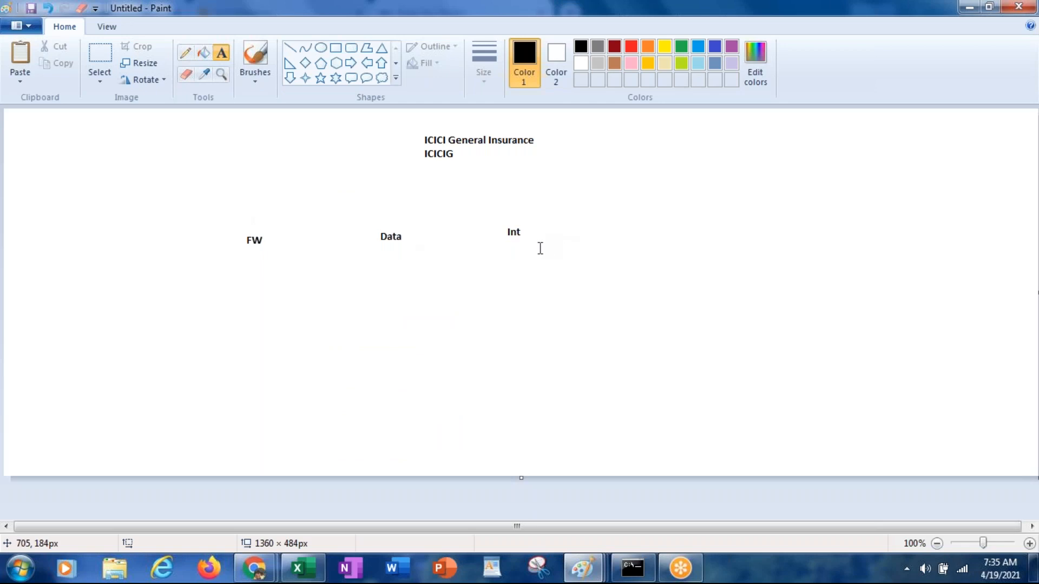
{"action": "key", "text": "alt+Tab"}
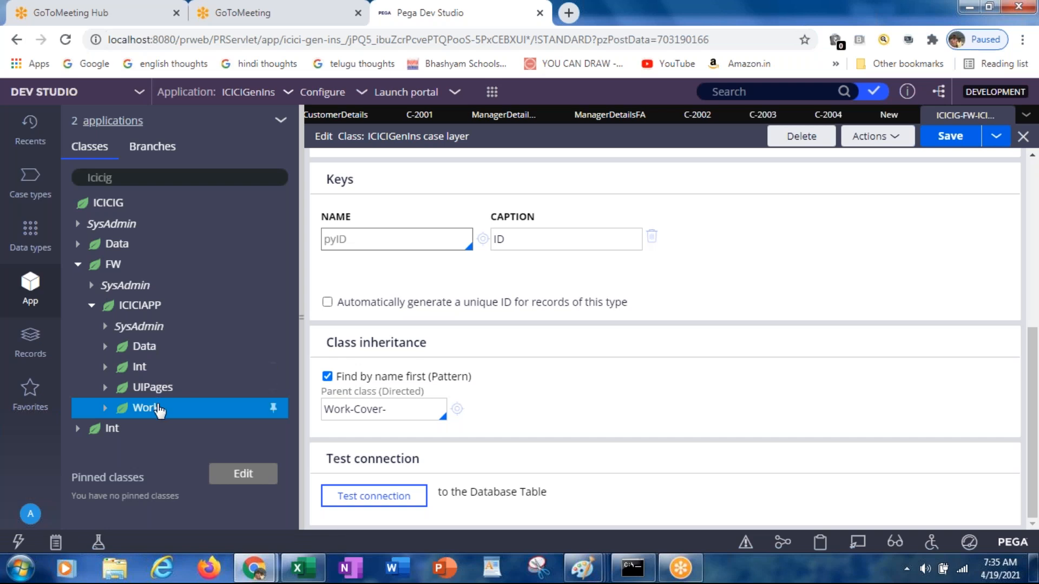
{"action": "key", "text": "alt+Tab"}
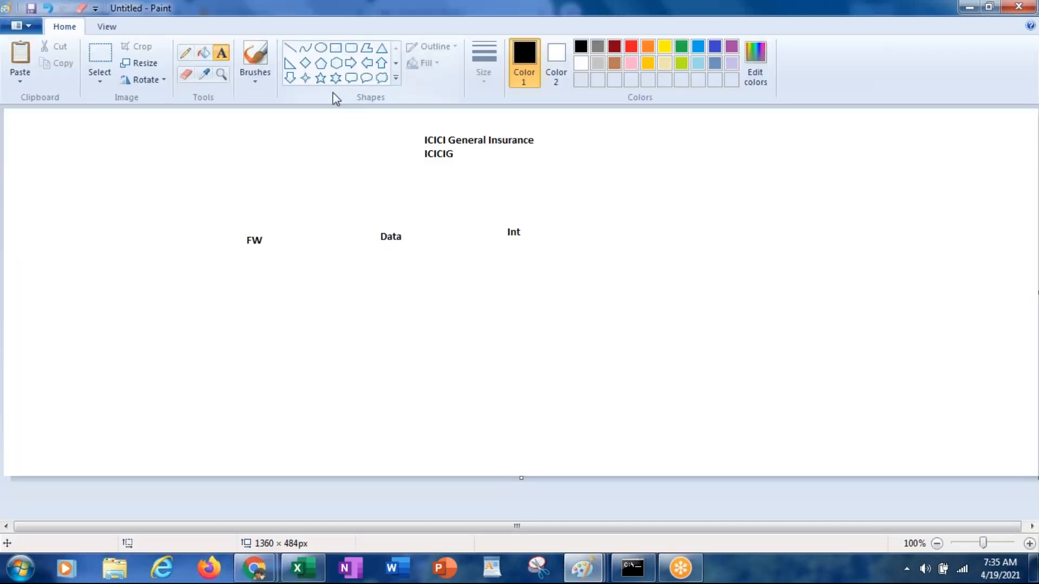
{"action": "left_click", "coordinate": [220, 57]}
{"action": "left_click_drag", "start_coordinate": [297, 281], "coordinate": [509, 309]}
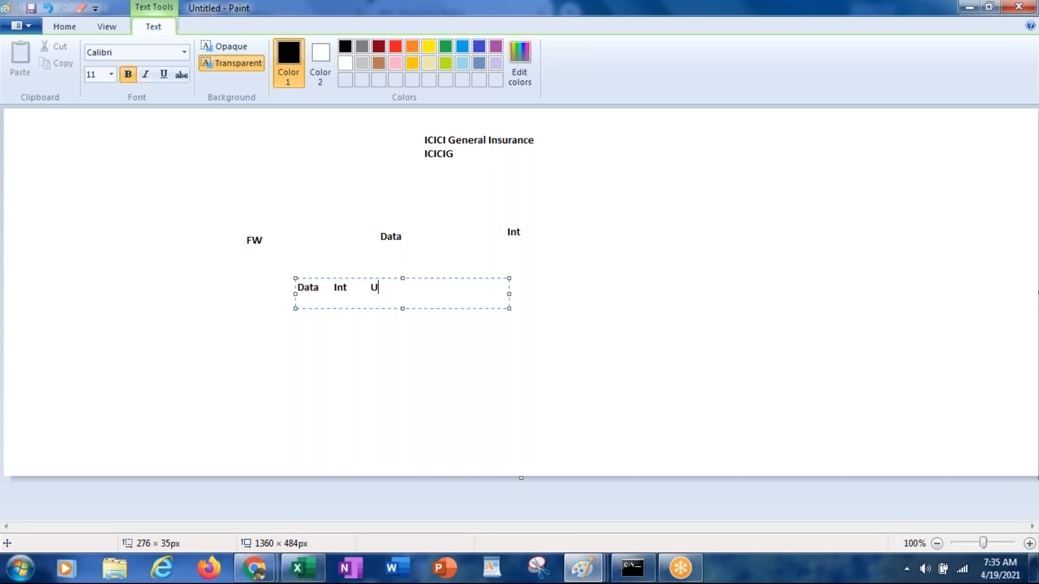
{"action": "type", "text": "ges\tWork"}
{"action": "left_click", "coordinate": [789, 359]}
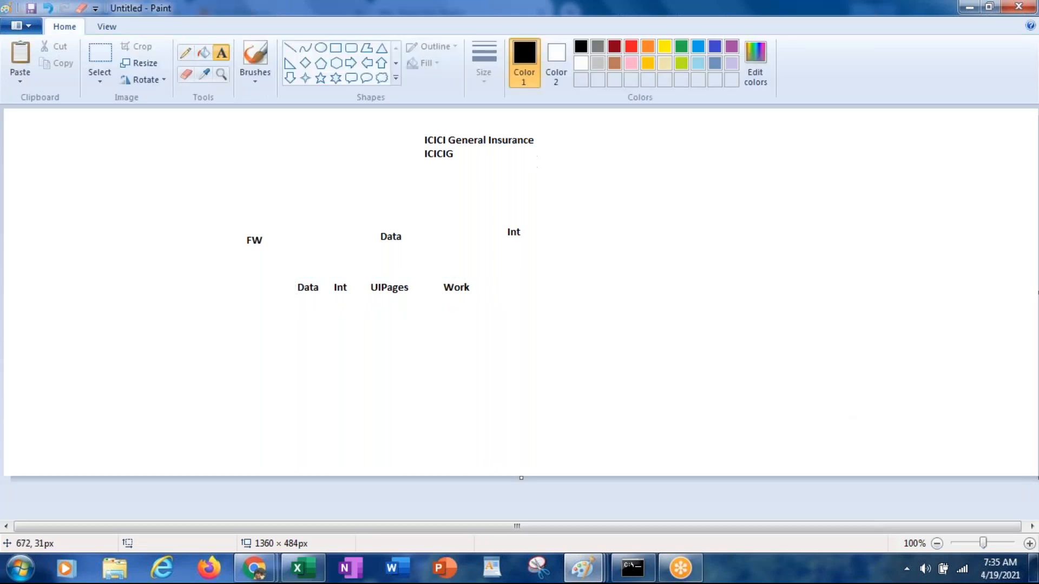
Step: Draw straight lines from the upper Data label to each of the Data, Int, UIPages and Work labels beneath it
{"action": "left_click", "coordinate": [290, 50]}
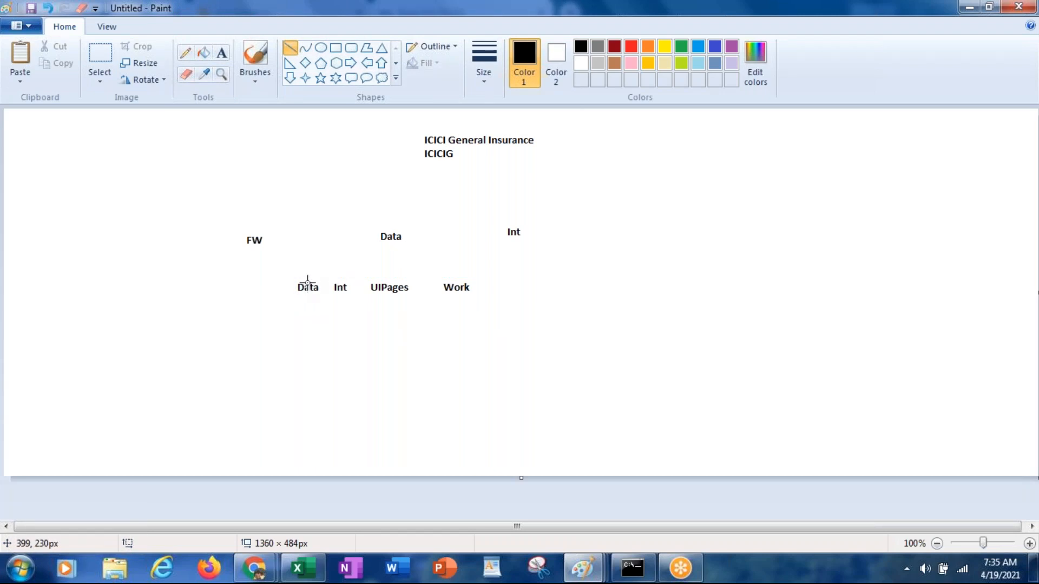
{"action": "left_click_drag", "start_coordinate": [307, 281], "coordinate": [391, 242]}
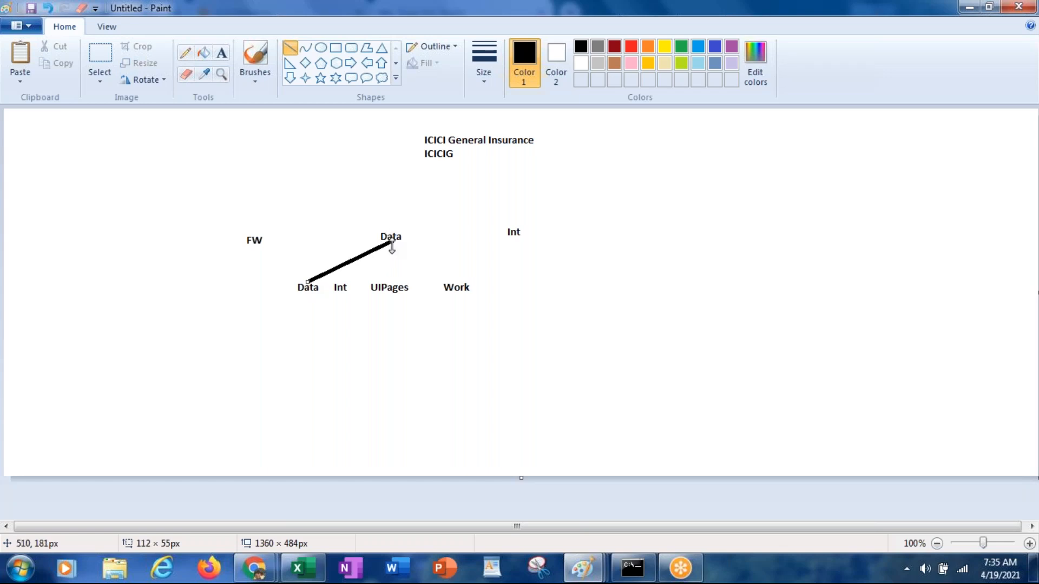
{"action": "left_click", "coordinate": [360, 241]}
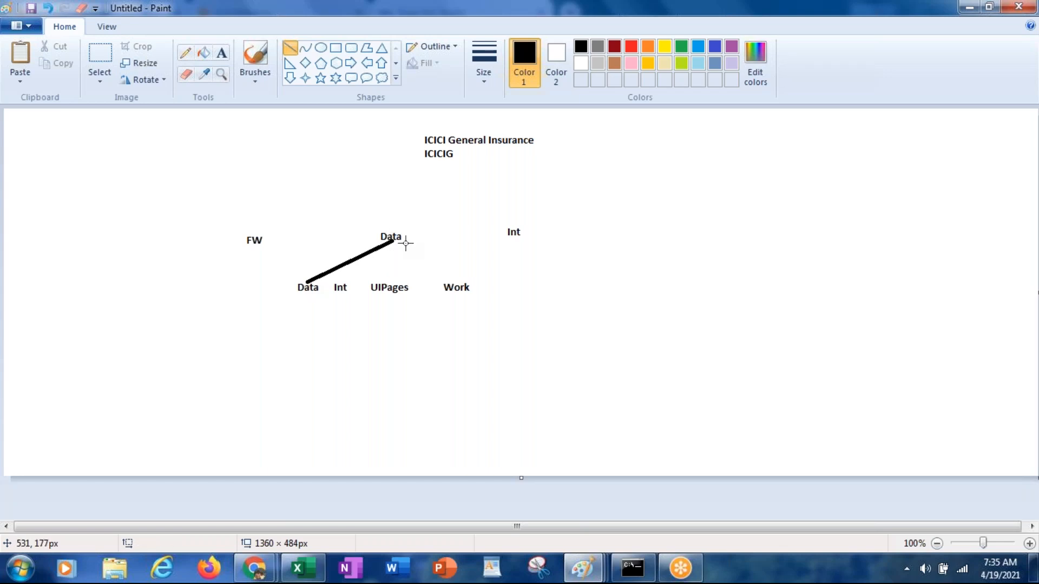
{"action": "left_click_drag", "start_coordinate": [391, 242], "coordinate": [346, 282]}
{"action": "left_click_drag", "start_coordinate": [390, 242], "coordinate": [390, 277]}
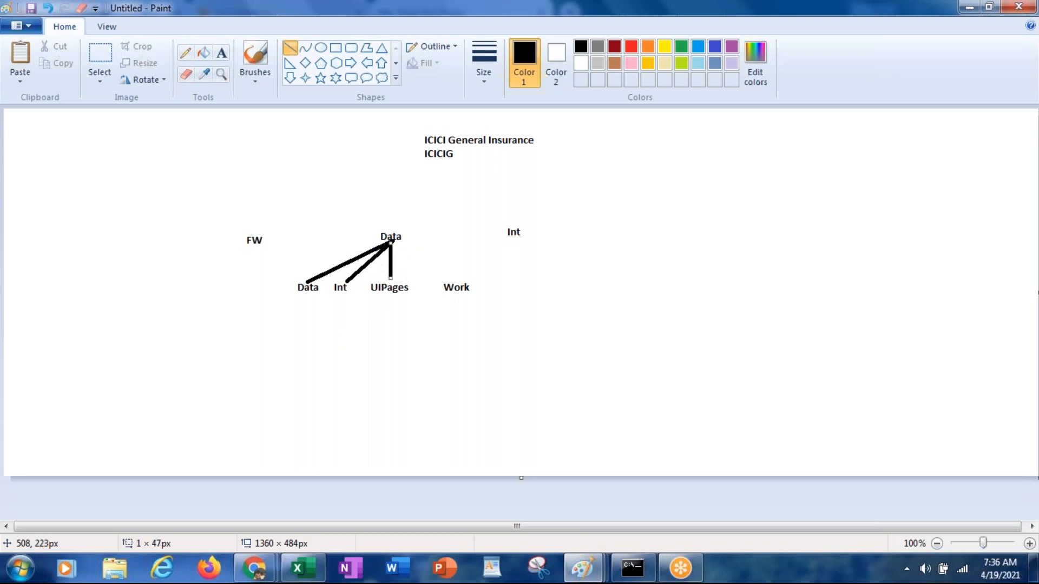
{"action": "left_click", "coordinate": [391, 241]}
{"action": "left_click_drag", "start_coordinate": [391, 241], "coordinate": [456, 279]}
{"action": "left_click", "coordinate": [436, 201]}
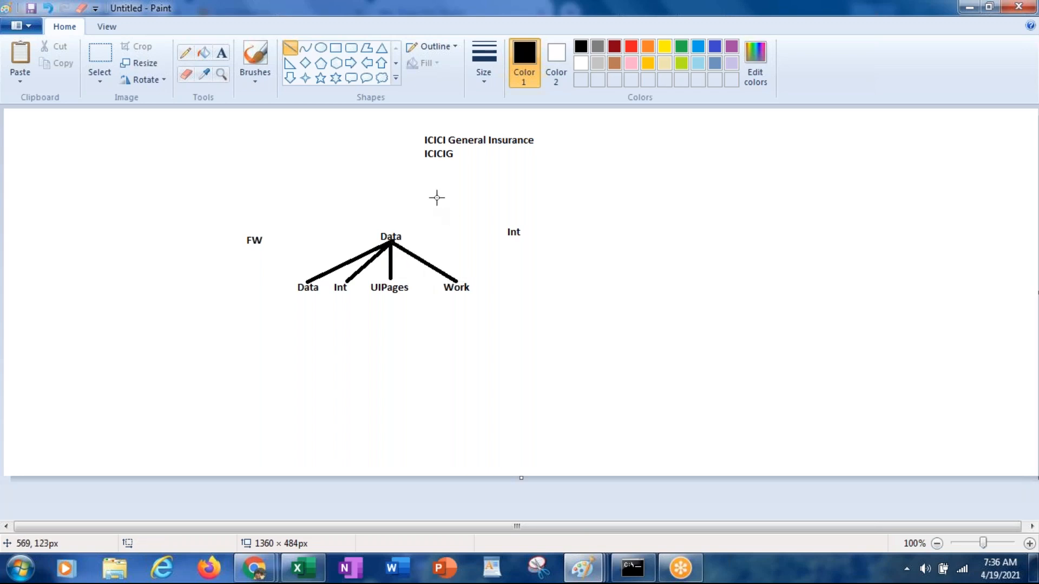
Step: Draw straight lines from the ICICIG heading to the Data, Int and FW labels
{"action": "left_click_drag", "start_coordinate": [435, 162], "coordinate": [389, 227]}
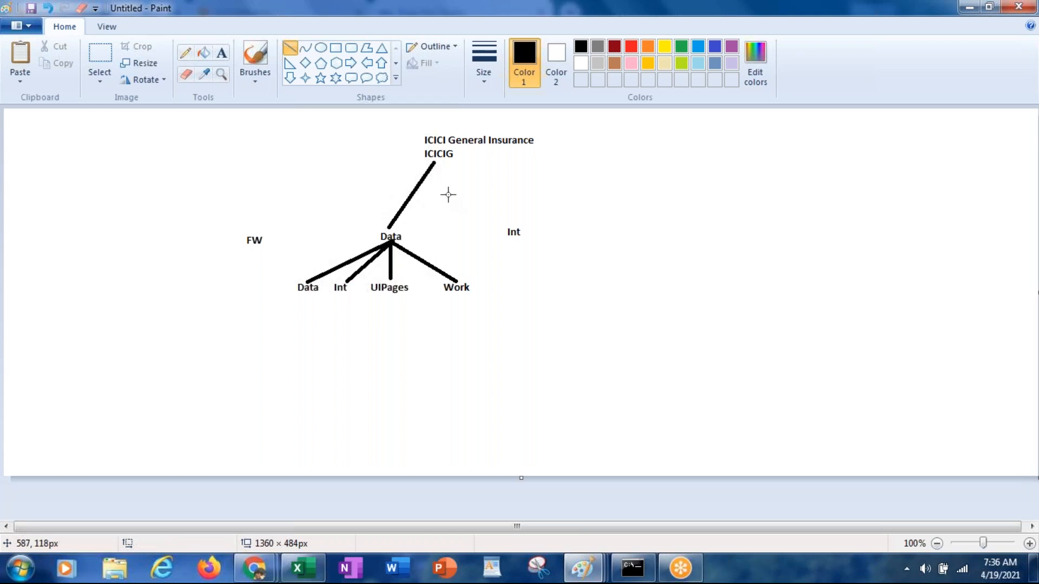
{"action": "left_click_drag", "start_coordinate": [435, 162], "coordinate": [514, 222]}
{"action": "left_click", "coordinate": [386, 168]}
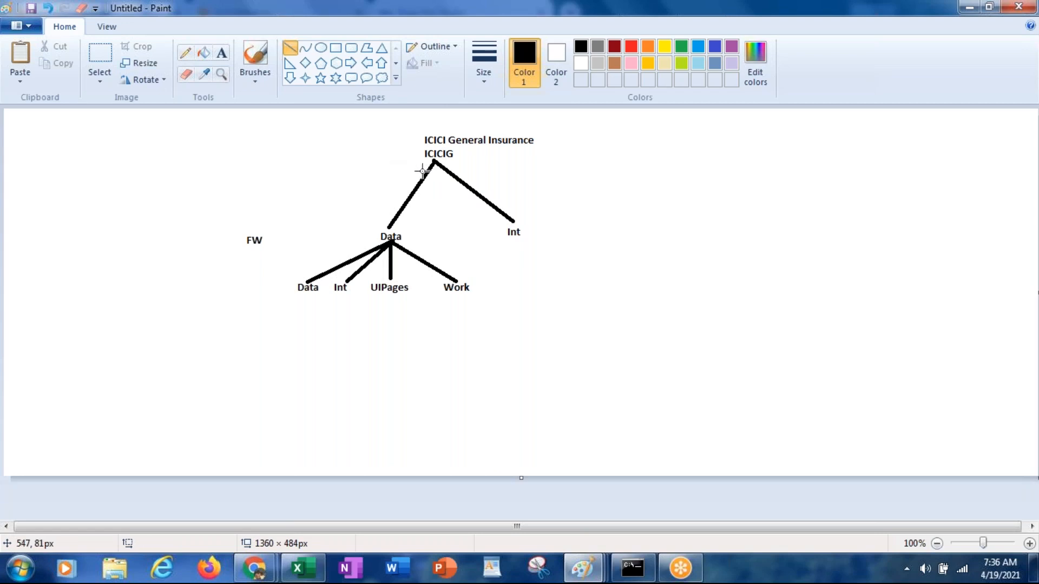
{"action": "left_click_drag", "start_coordinate": [433, 160], "coordinate": [256, 231]}
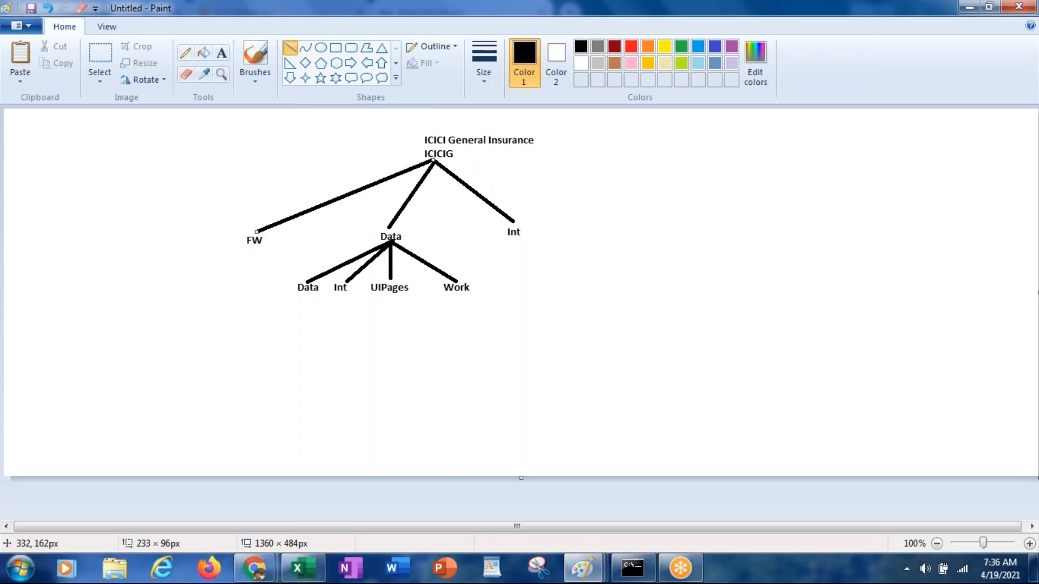
{"action": "left_click", "coordinate": [200, 306]}
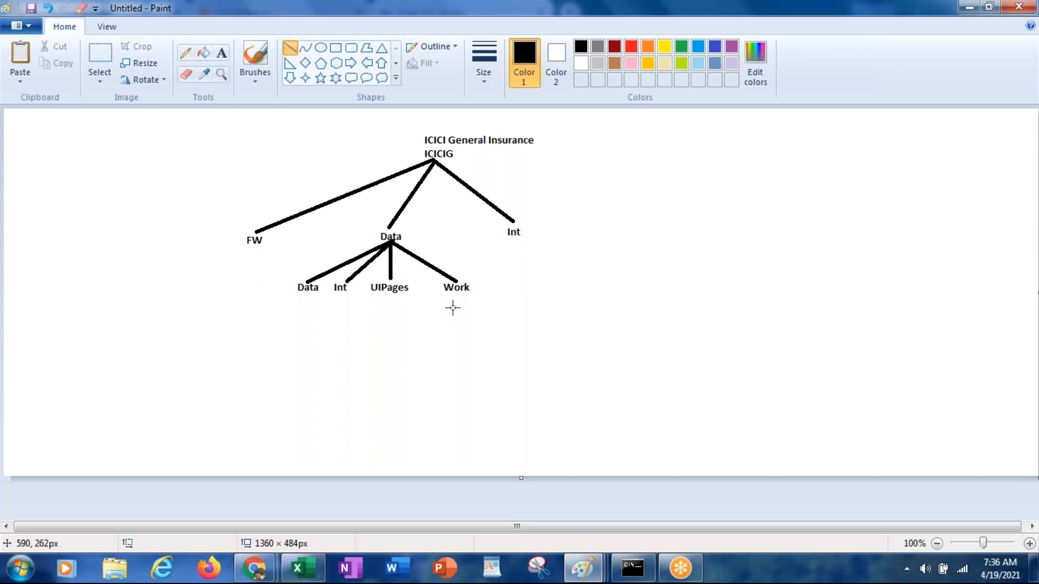
Step: Check the class tree in Pega Dev Studio, then select the lower label row with its connector lines in Paint, about 286 × 102 px
{"action": "key", "text": "alt+Tab"}
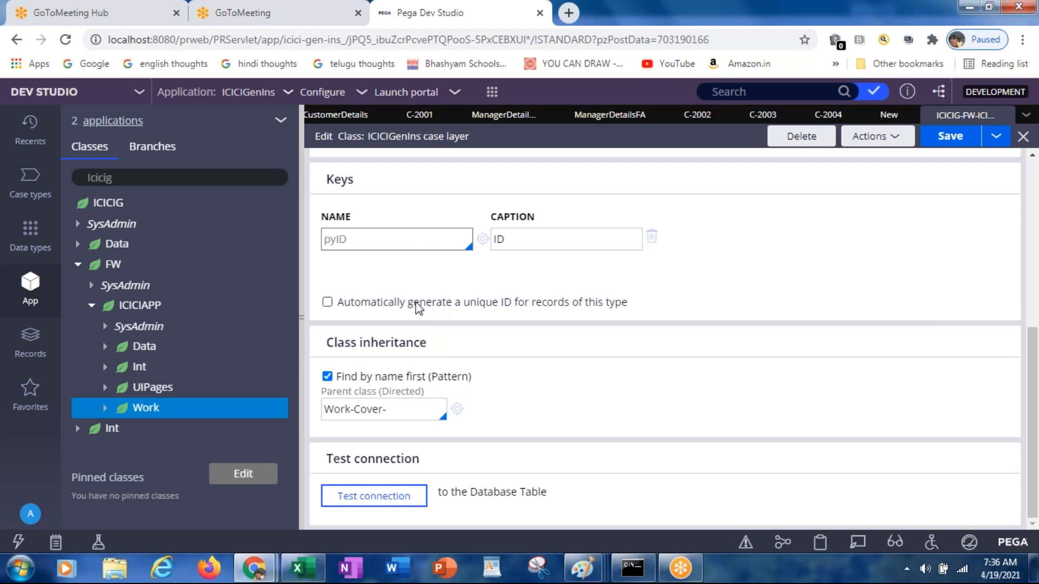
{"action": "key", "text": "alt+Tab"}
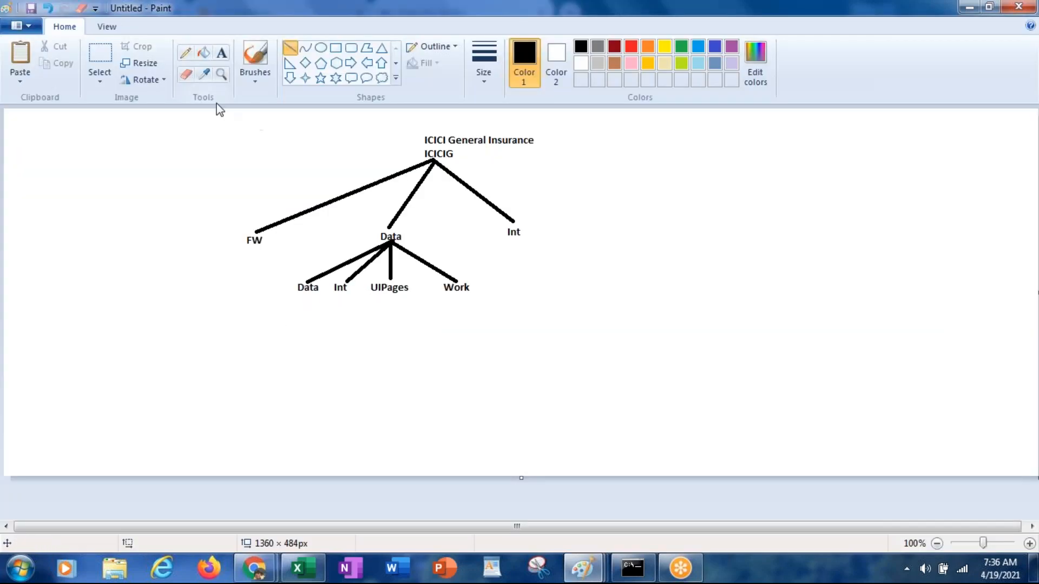
{"action": "left_click", "coordinate": [95, 54]}
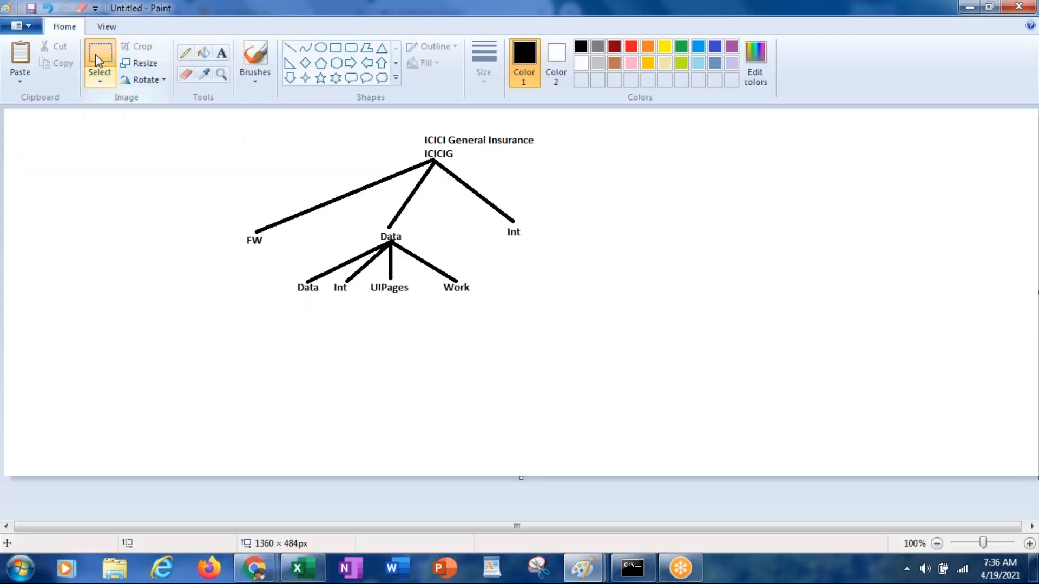
{"action": "left_click_drag", "start_coordinate": [287, 245], "coordinate": [503, 323]}
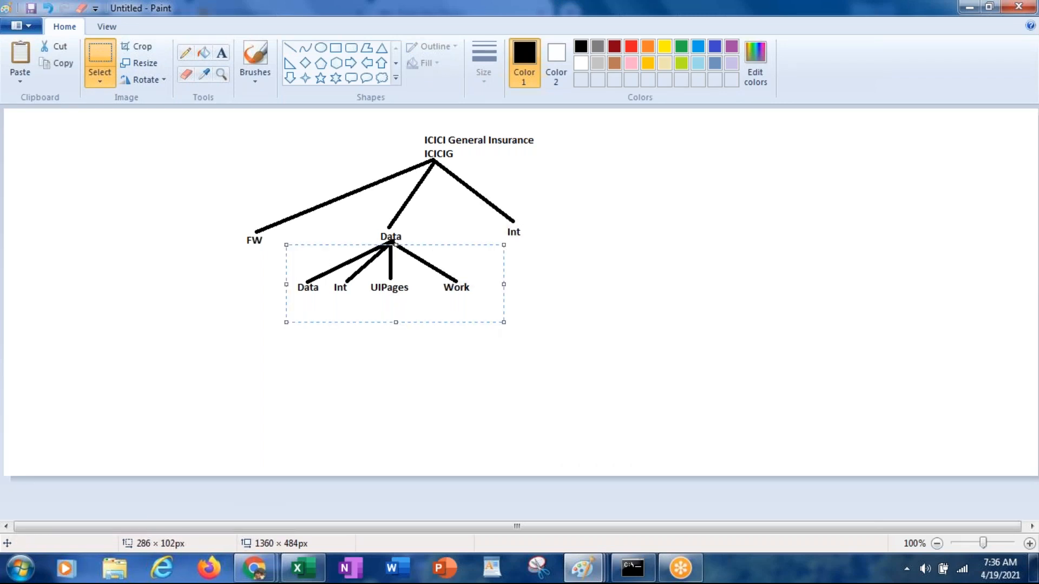
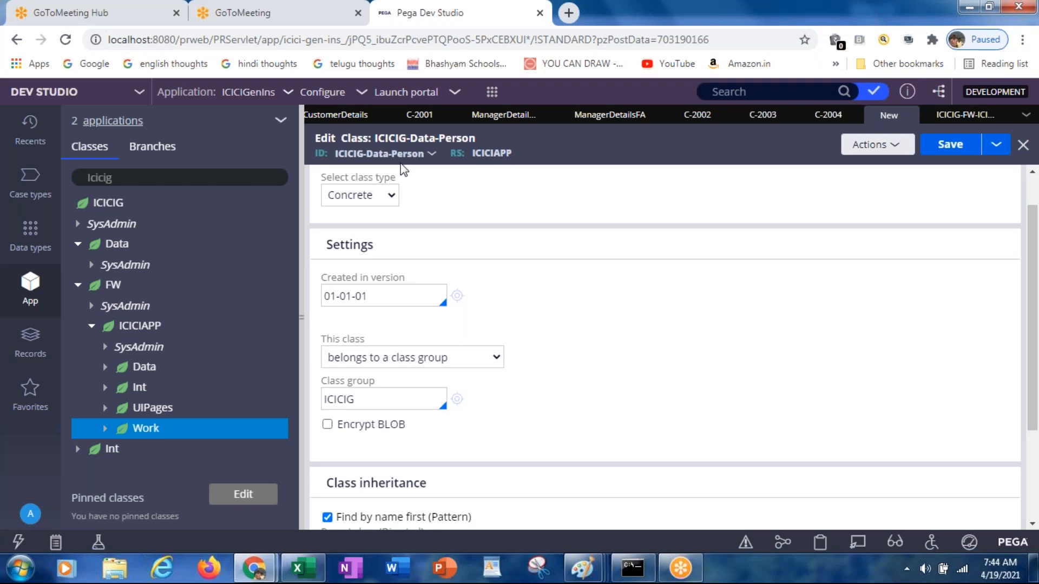
Step: Review the class group options of ICICIG-Data-Person, keep "belongs to a class group" and compare its ICICIG class group with the Paint diagram
{"action": "left_click", "coordinate": [362, 358]}
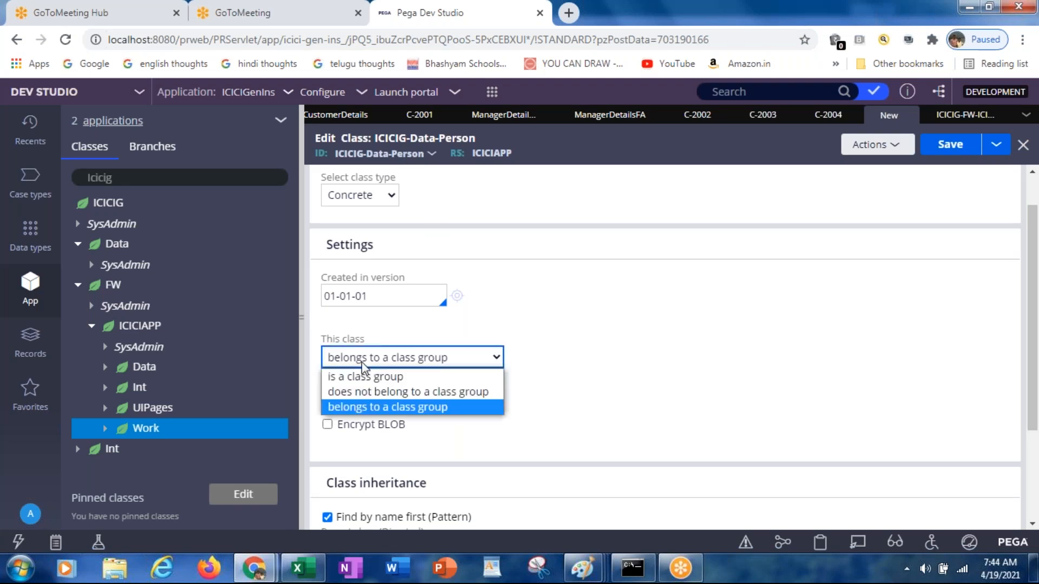
{"action": "left_click", "coordinate": [359, 406]}
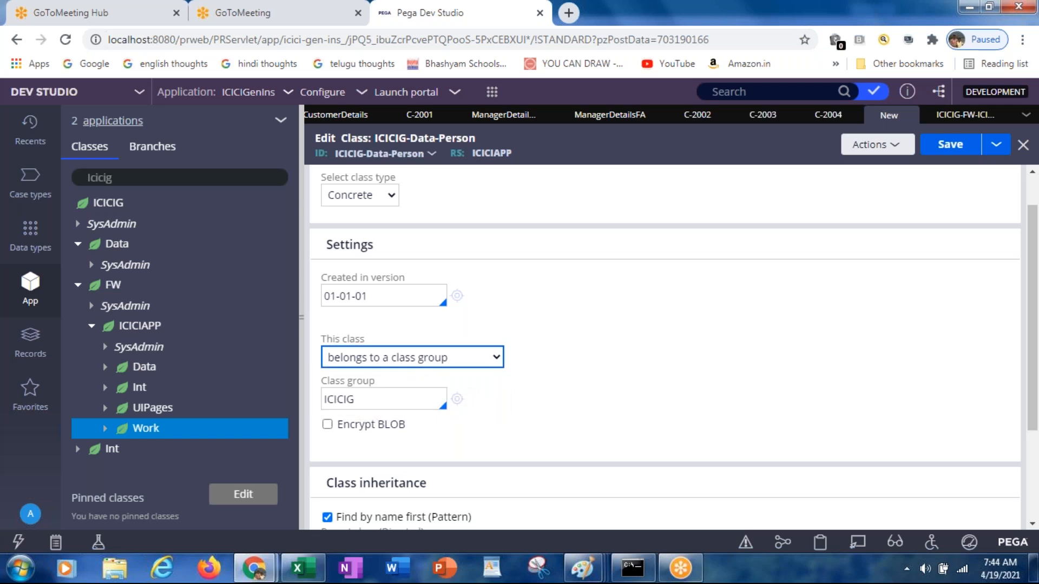
{"action": "key", "text": "alt+Tab"}
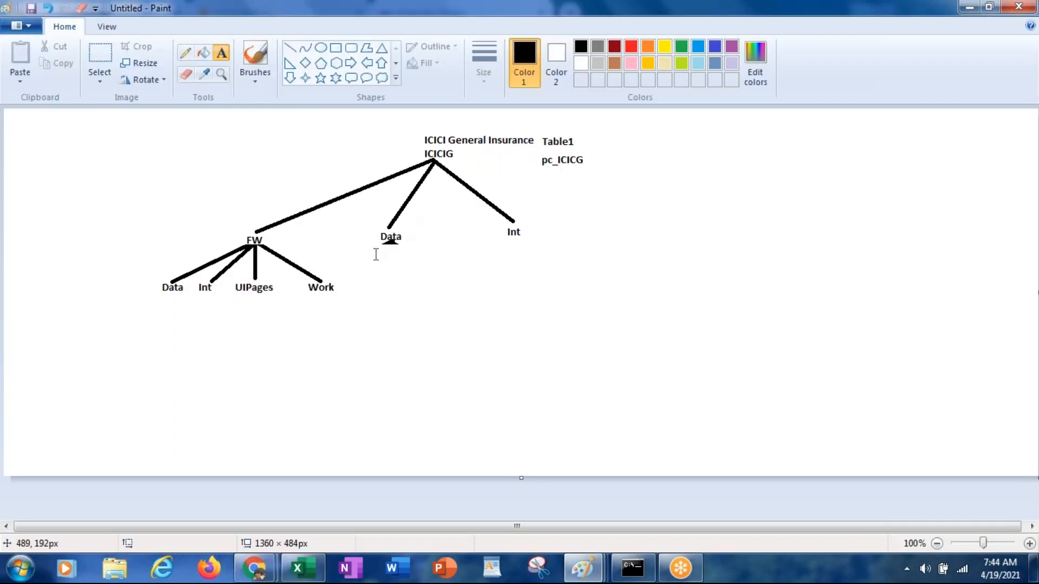
{"action": "key", "text": "alt+Tab"}
{"action": "left_click_drag", "start_coordinate": [356, 395], "coordinate": [311, 403]}
{"action": "key", "text": "alt+Tab"}
{"action": "key", "text": "alt+Tab"}
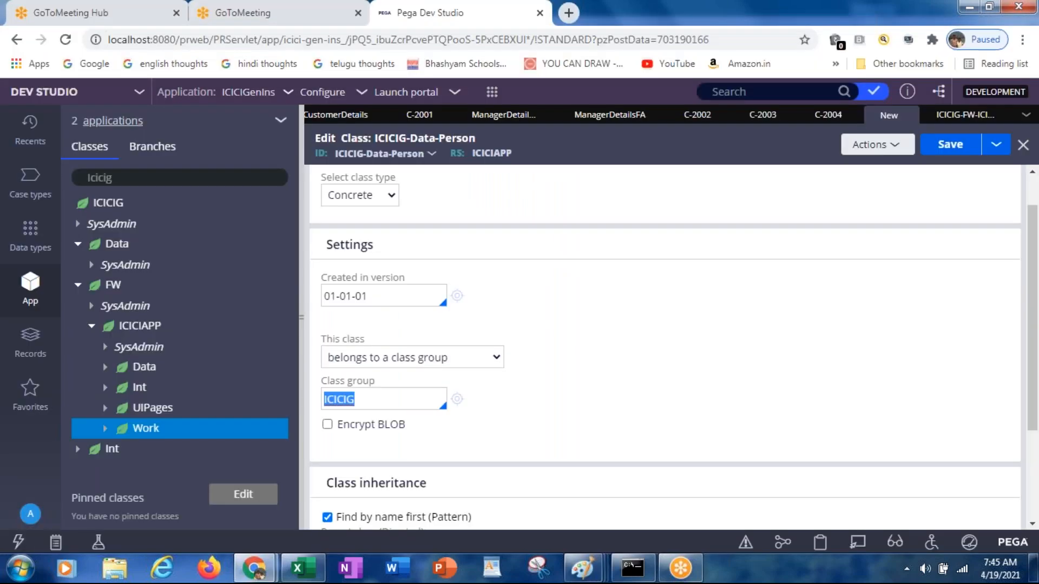
Step: Set ICICIG-Data-Person to "does not belong to a class group" and switch to the Paint diagram
{"action": "left_click", "coordinate": [371, 359]}
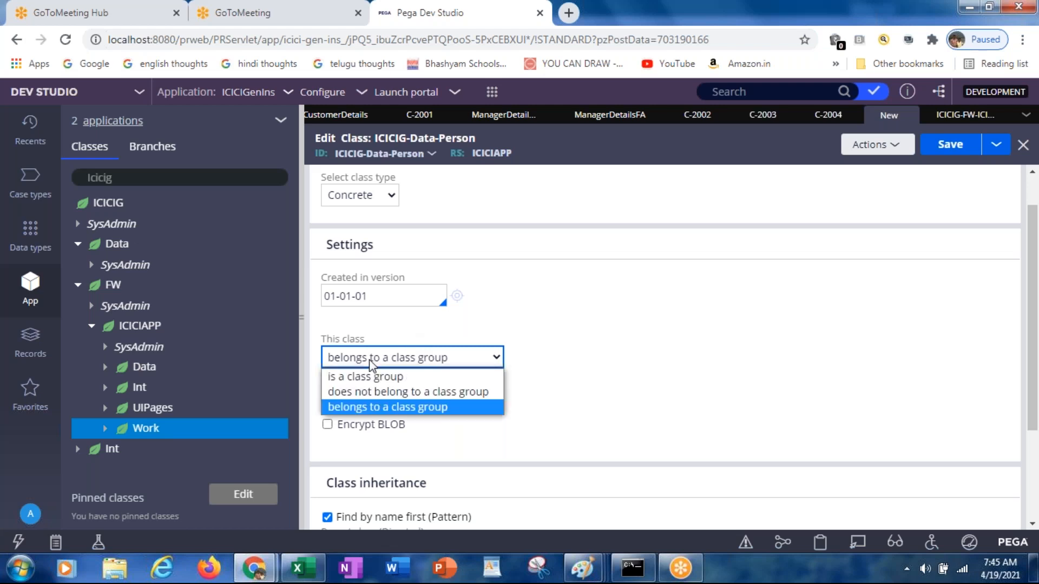
{"action": "left_click", "coordinate": [369, 391]}
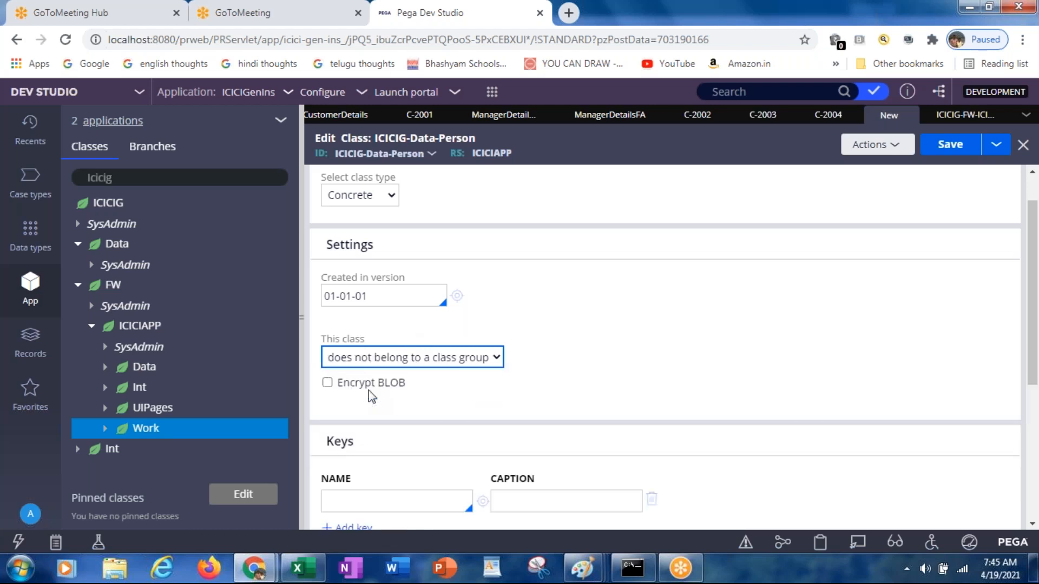
{"action": "key", "text": "alt+Tab"}
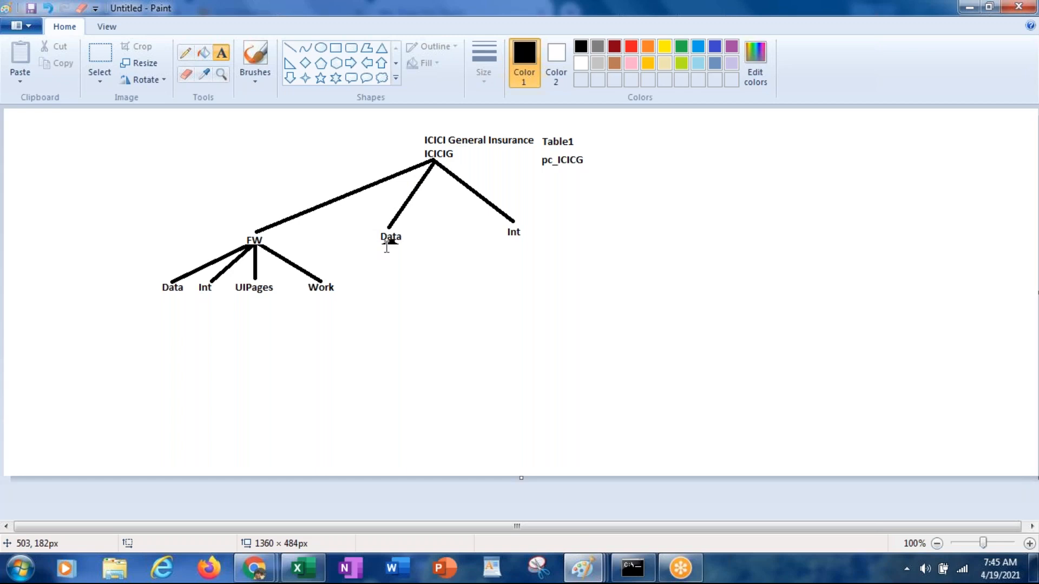
Step: Compare the class group setting of ICICIG-Data-Person in Pega Dev Studio with the Data branch under ICICIG in the Paint diagram
{"action": "key", "text": "alt+Tab"}
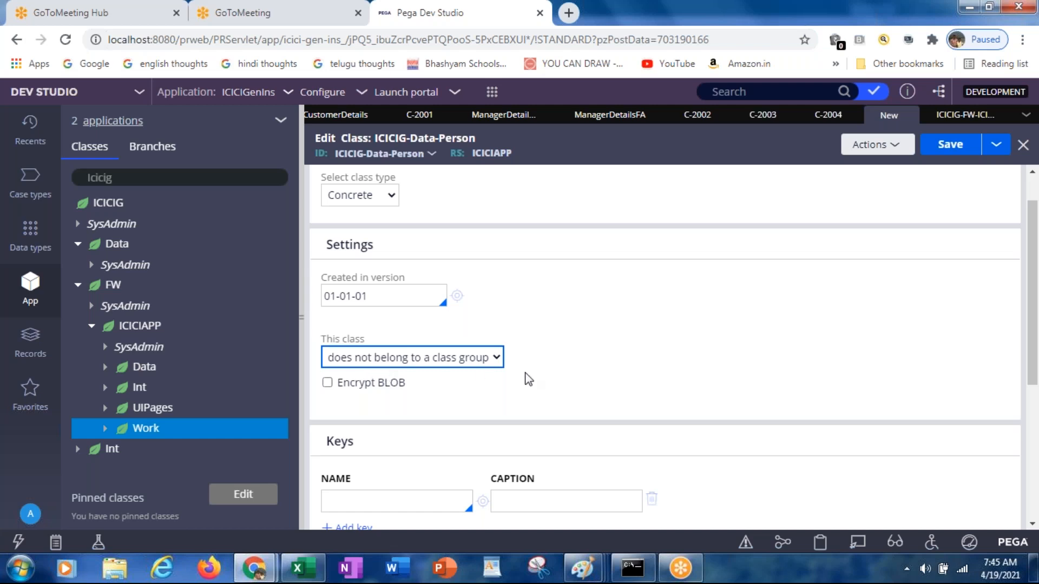
{"action": "key", "text": "alt+Tab"}
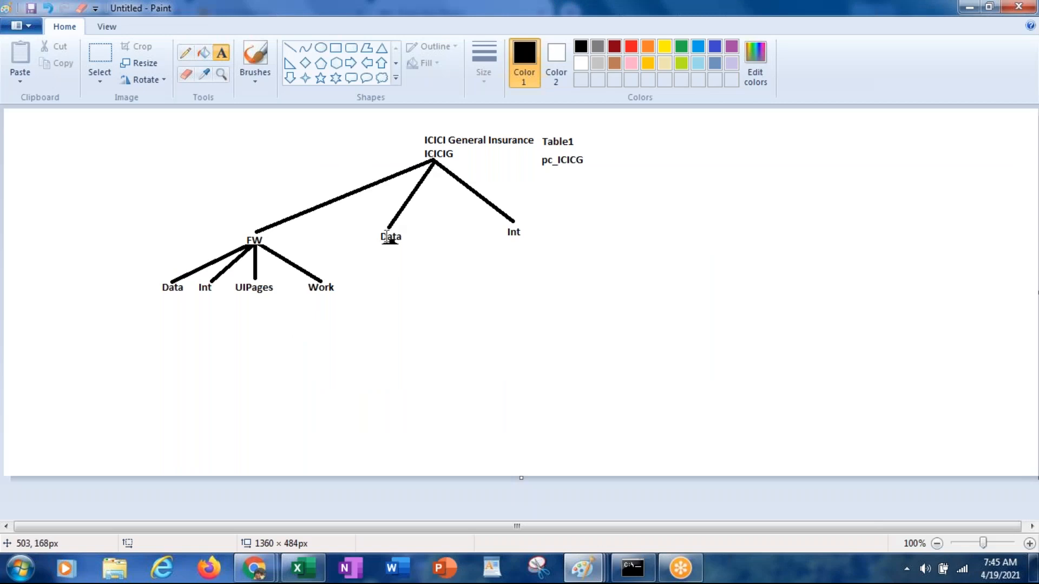
{"action": "key", "text": "alt+Tab"}
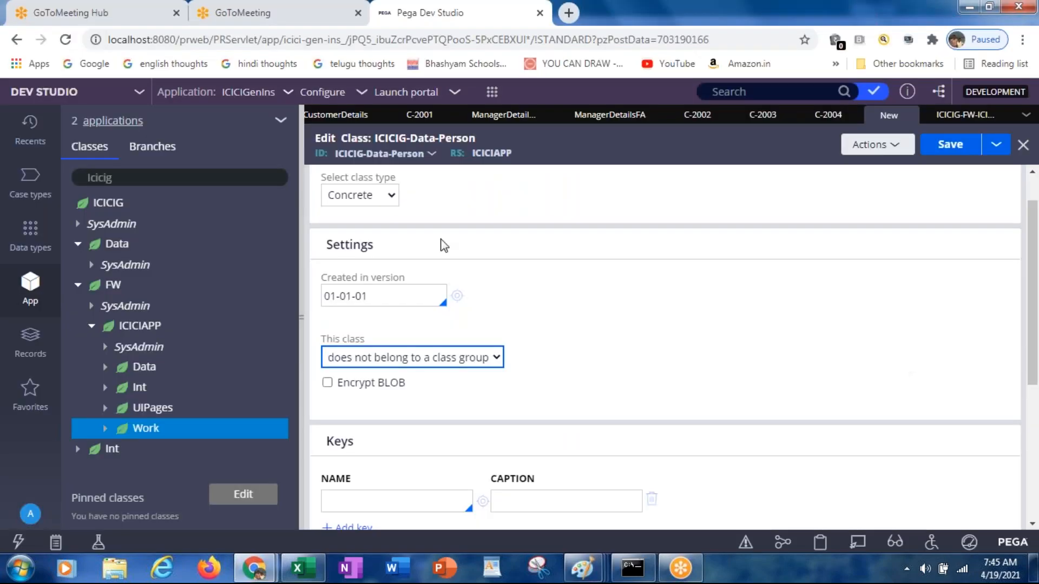
Step: Review the ICICIG-Data-Person class settings, test its connection to the database table and close the results window
{"action": "left_click_drag", "start_coordinate": [1031, 368], "coordinate": [928, 304]}
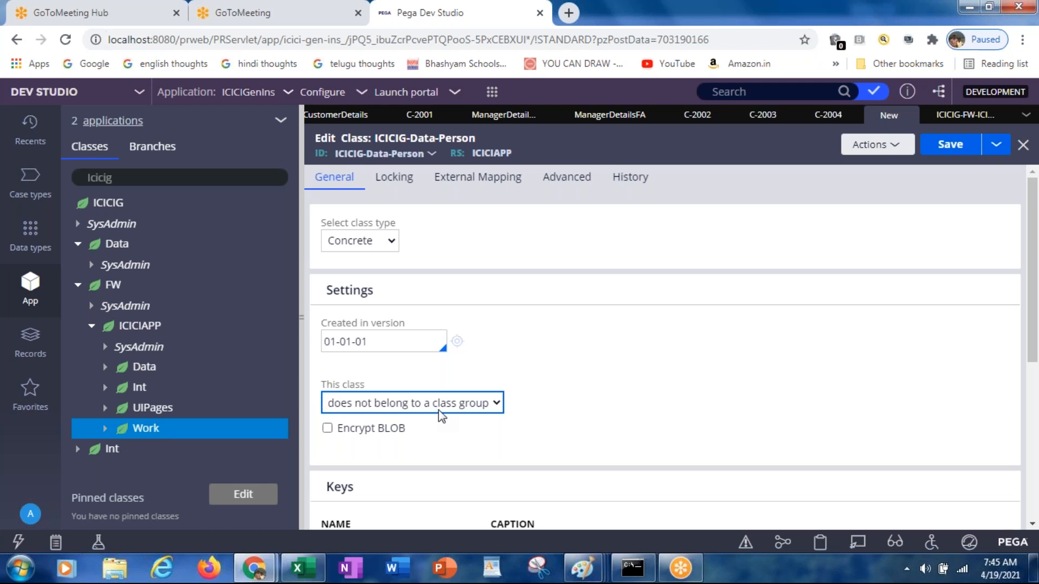
{"action": "left_click_drag", "start_coordinate": [1031, 296], "coordinate": [1029, 439]}
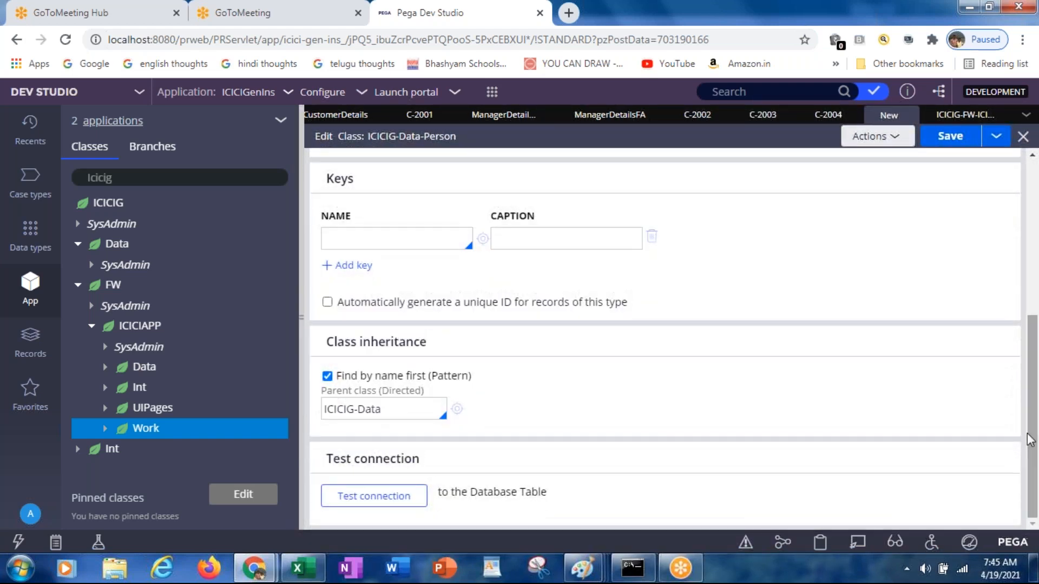
{"action": "left_click", "coordinate": [363, 499]}
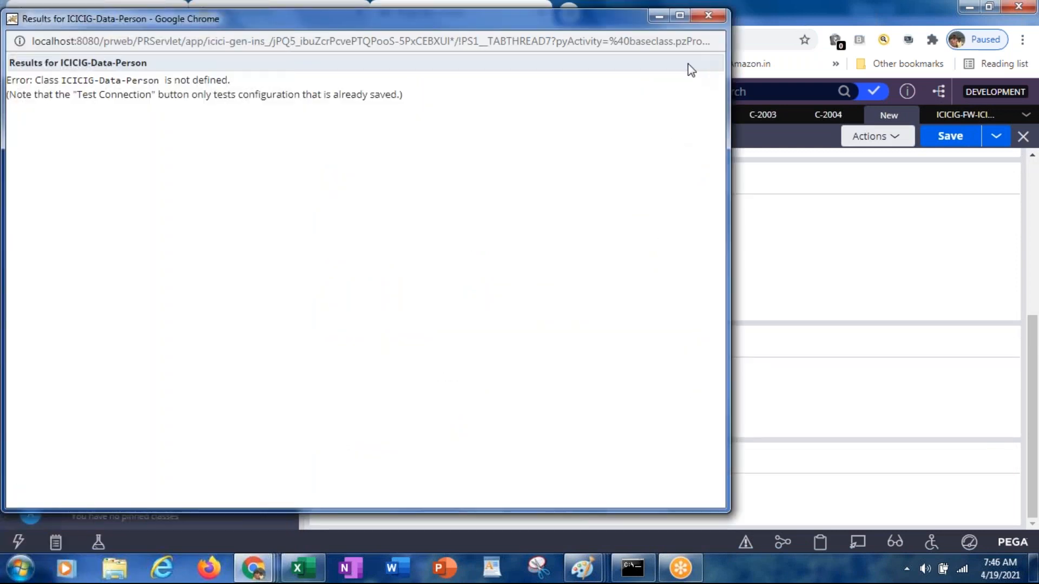
{"action": "left_click_drag", "start_coordinate": [606, 28], "coordinate": [615, 234]}
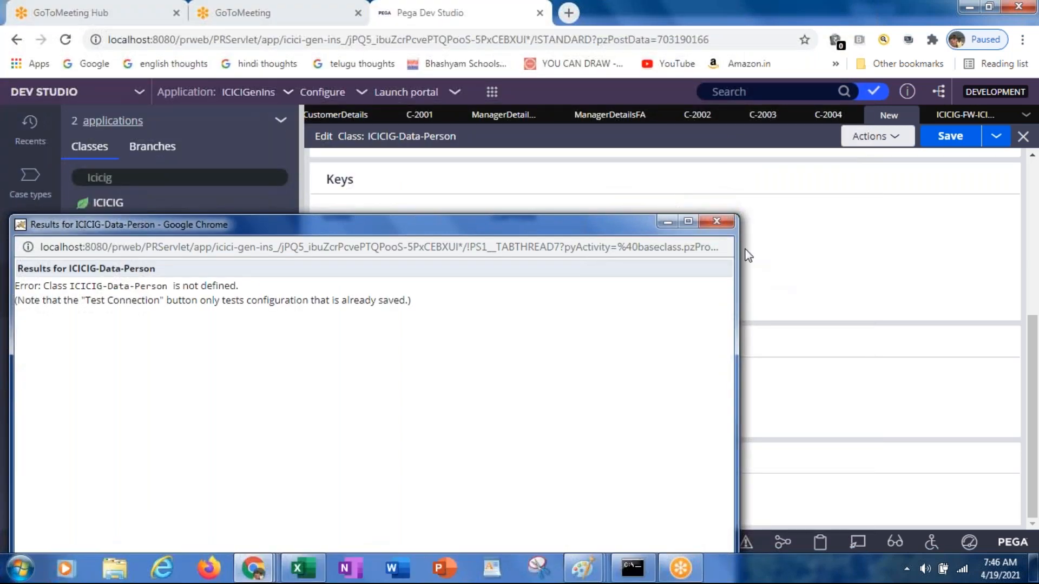
{"action": "left_click", "coordinate": [717, 222]}
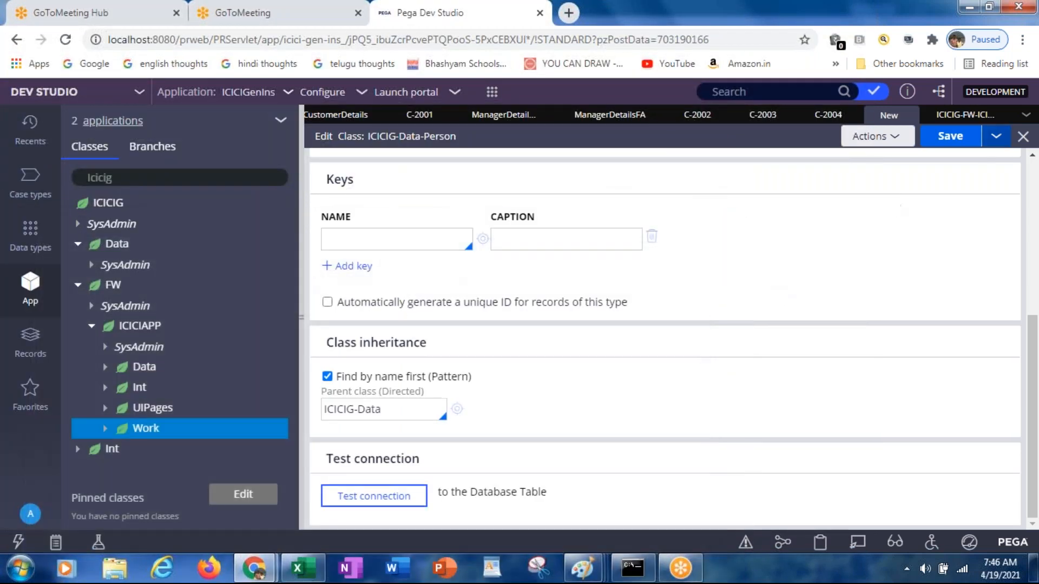
Step: Enter "This class for storing customer and manager details" as both description and usage of ICICIG-Data-Person and save the class
{"action": "left_click", "coordinate": [951, 137]}
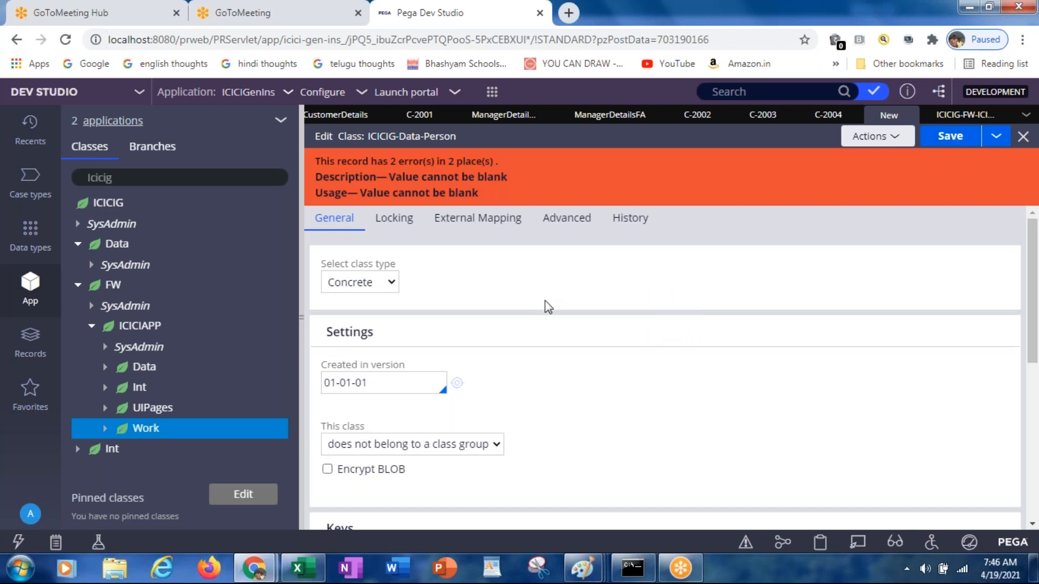
{"action": "left_click", "coordinate": [625, 227]}
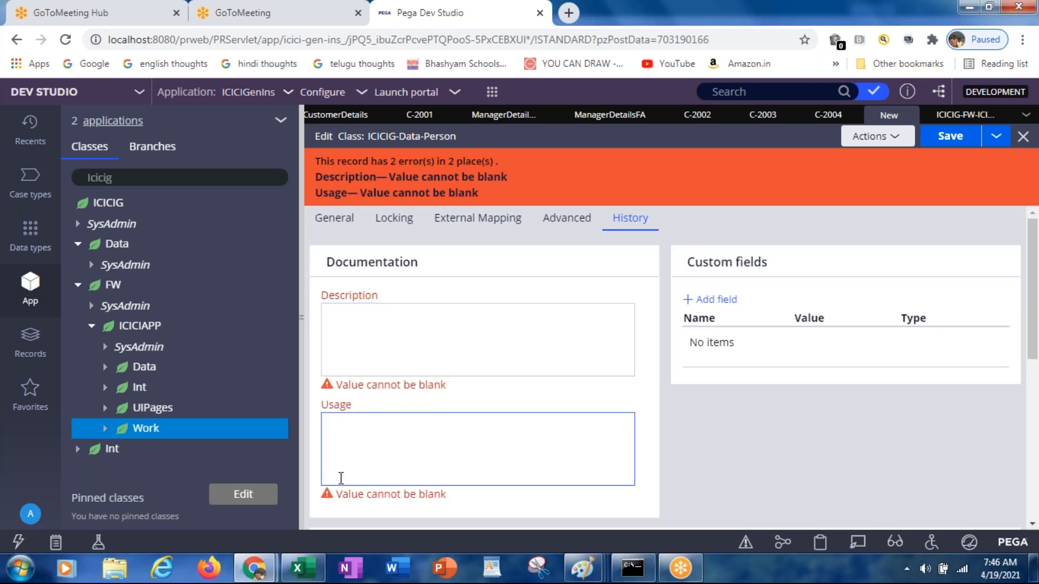
{"action": "left_click", "coordinate": [357, 328]}
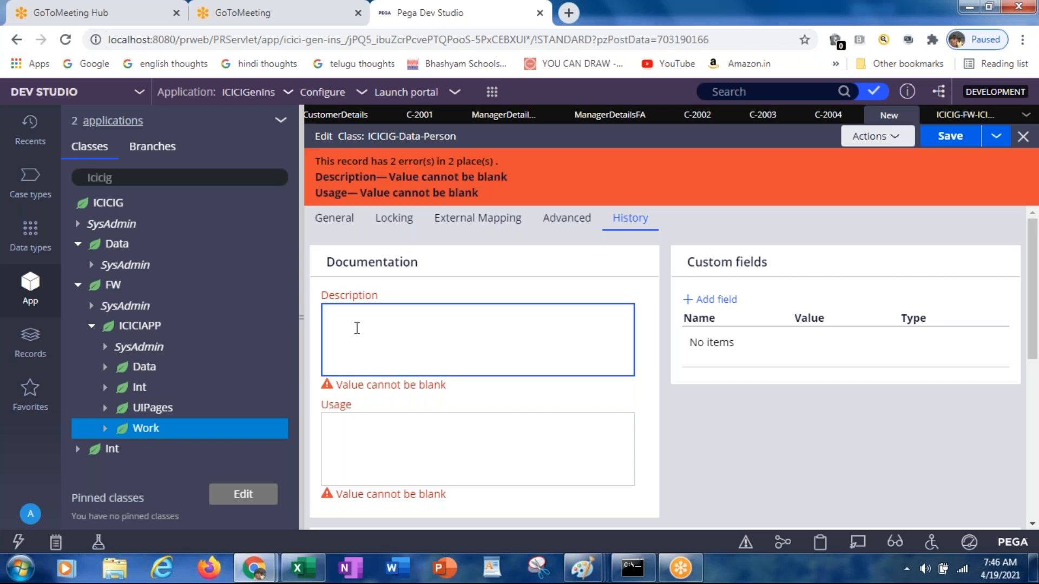
{"action": "type", "text": "This class for storing customer and manager details"}
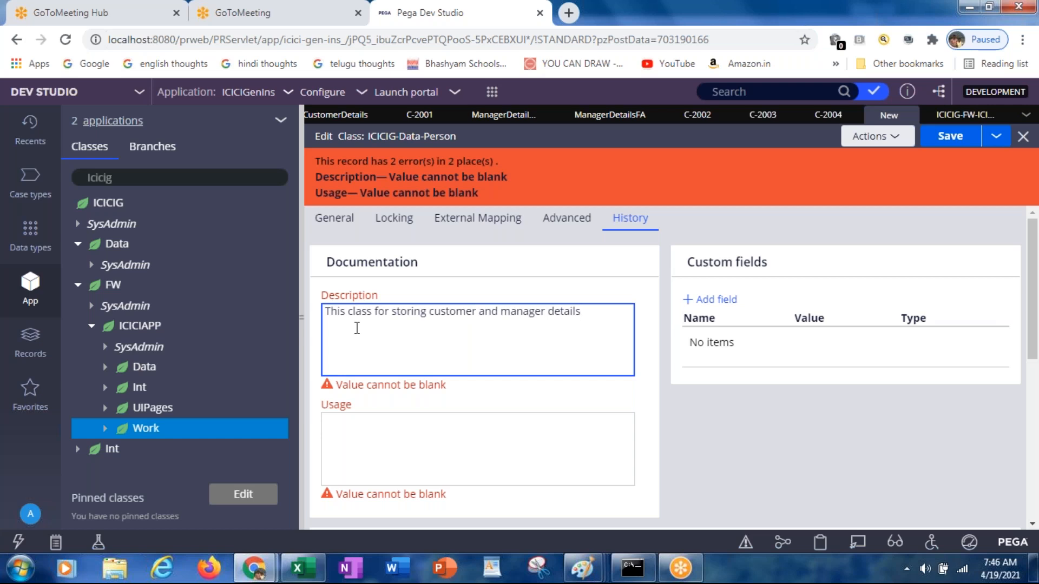
{"action": "key", "text": "ctrl+a"}
{"action": "key", "text": "ctrl+c"}
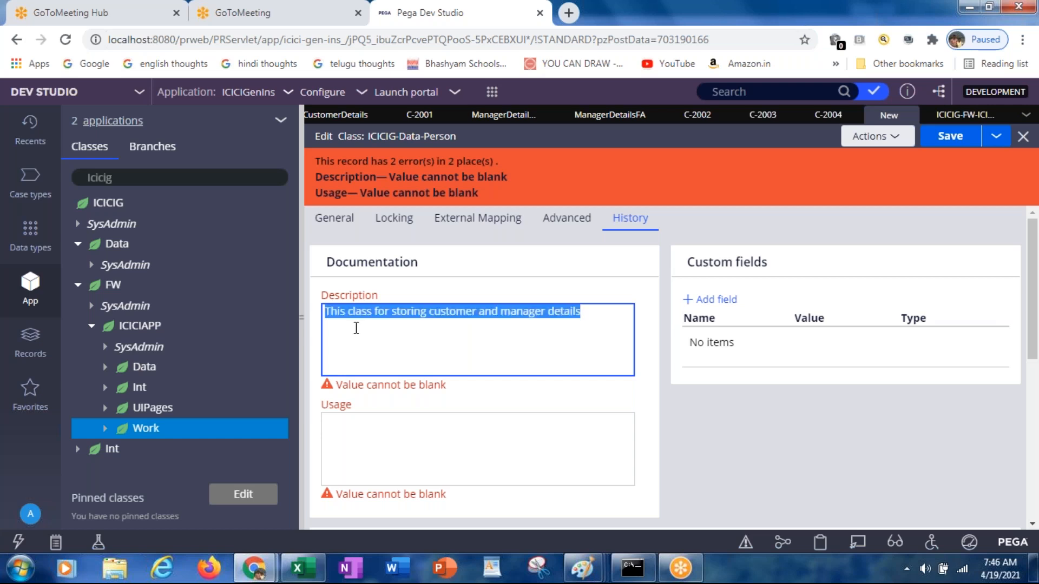
{"action": "left_click", "coordinate": [353, 432]}
{"action": "key", "text": "ctrl+v"}
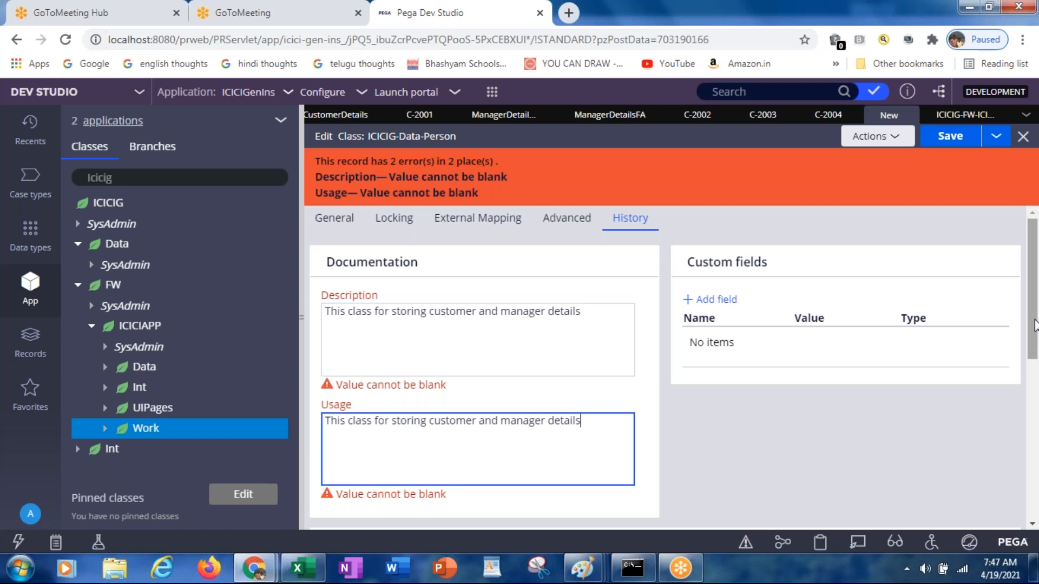
{"action": "left_click", "coordinate": [334, 222]}
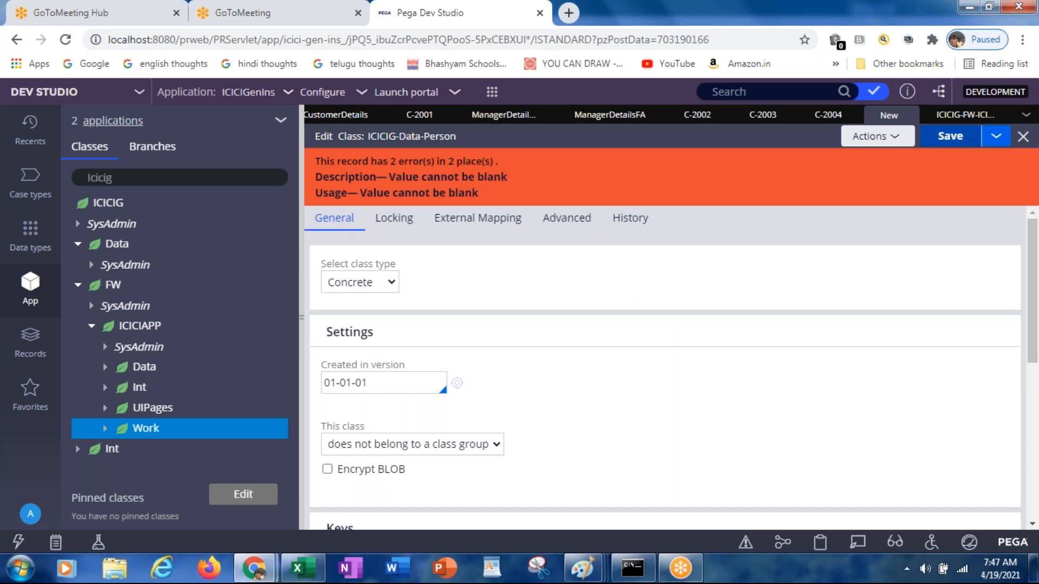
{"action": "left_click", "coordinate": [942, 138]}
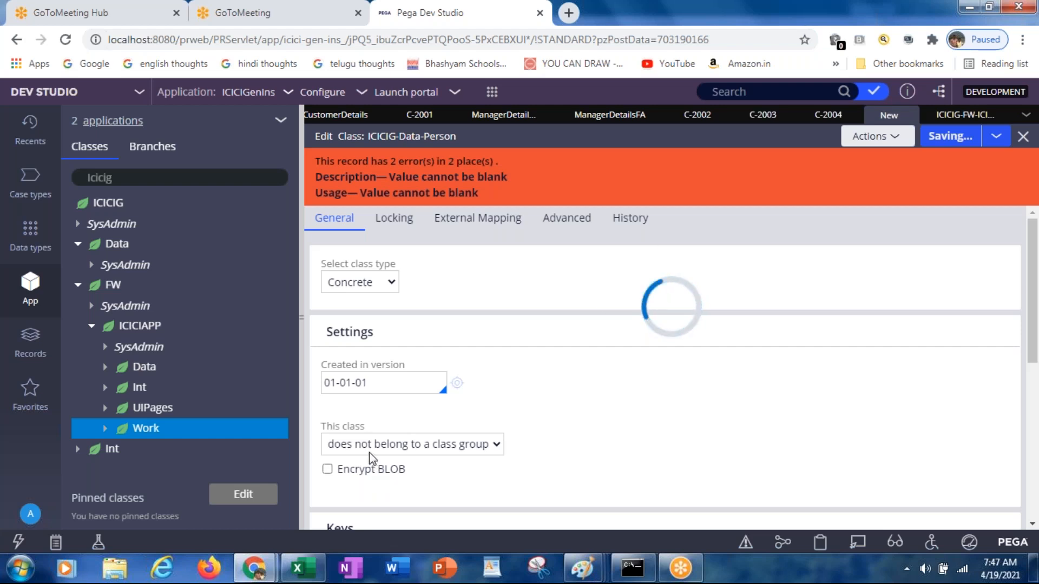
Step: Check the Data labels in the Paint diagram, then return to Pega Dev Studio and review the class inheritance and connection test sections of ICICIG-Data-Person
{"action": "key", "text": "alt+Tab"}
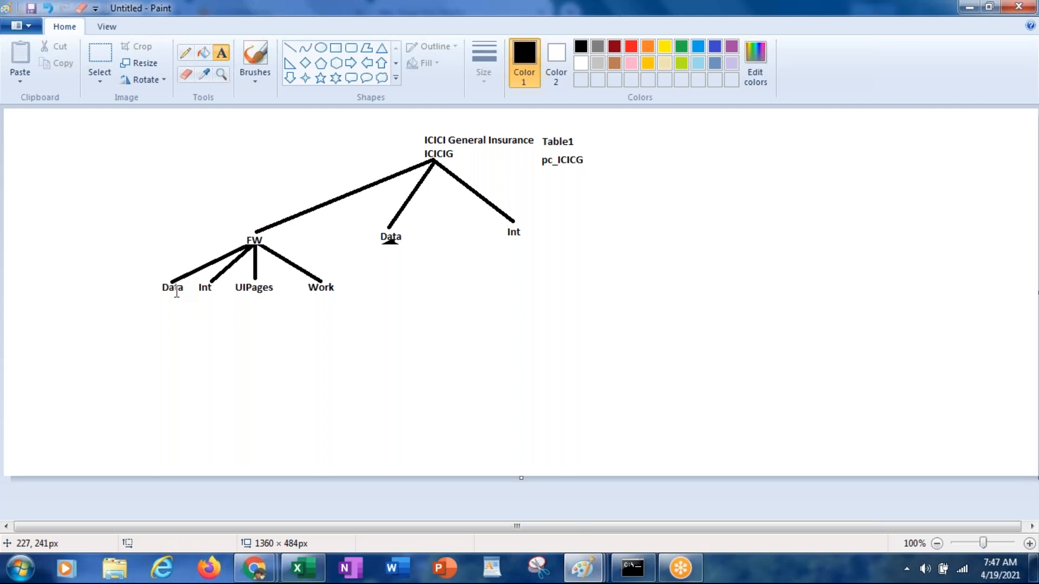
{"action": "key", "text": "alt+Tab"}
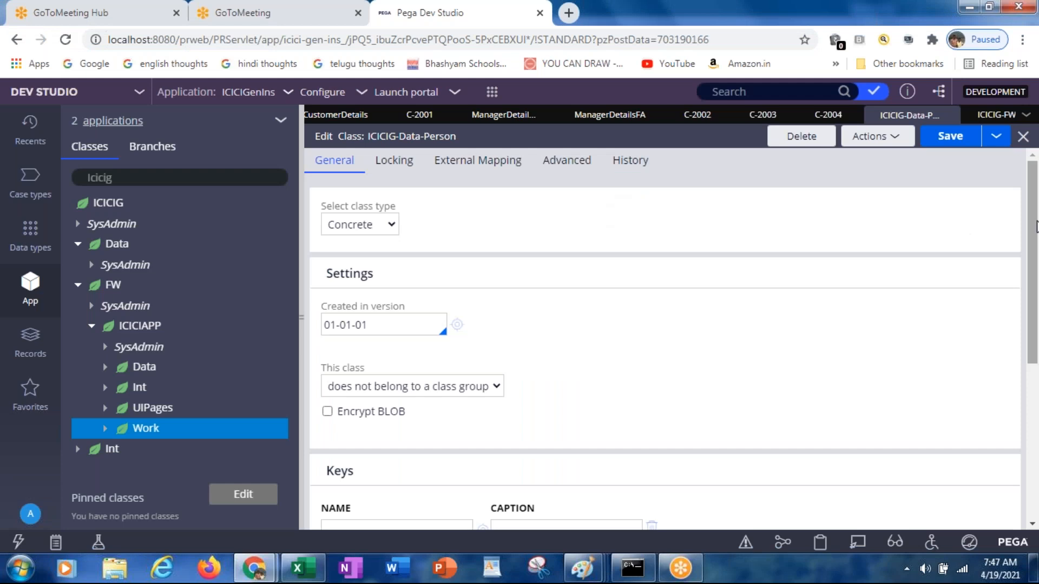
{"action": "left_click_drag", "start_coordinate": [1032, 228], "coordinate": [1004, 411]}
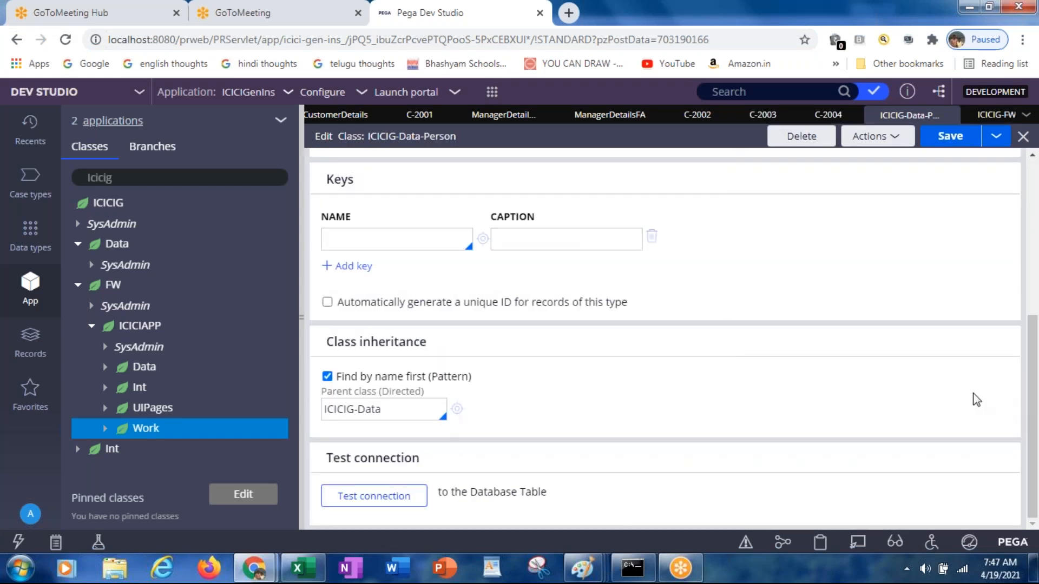
Step: Test the ICICIG-Data-Person class's connection to its database table, examine the mapped table name, and close the results
{"action": "left_click", "coordinate": [353, 497]}
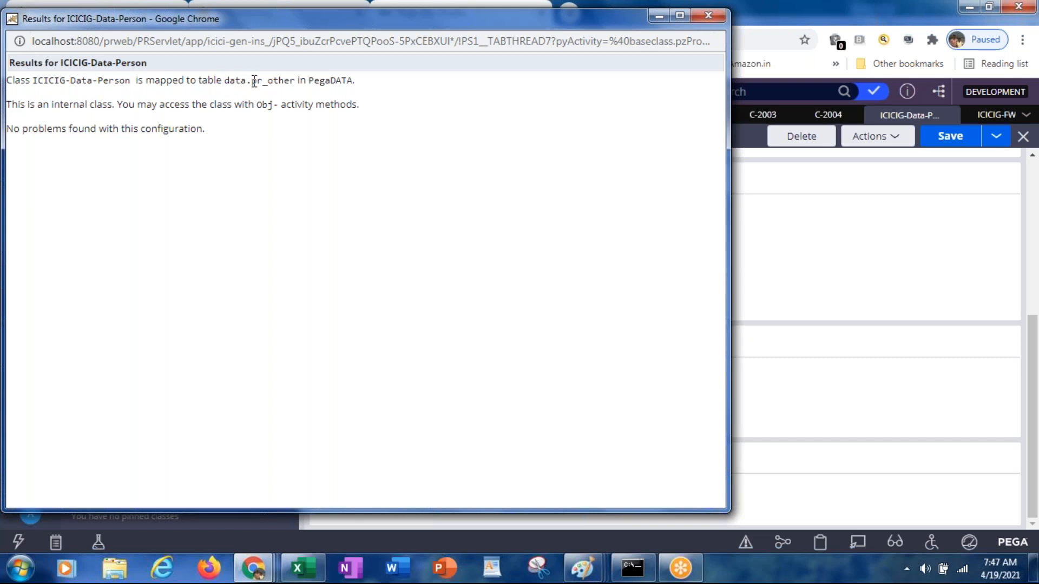
{"action": "left_click_drag", "start_coordinate": [254, 82], "coordinate": [296, 82]}
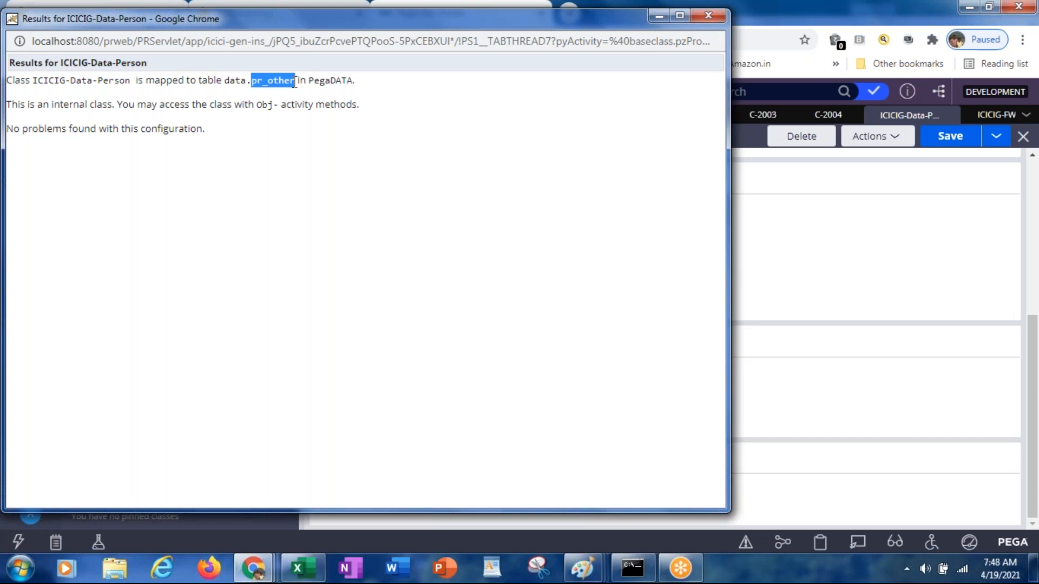
{"action": "left_click_drag", "start_coordinate": [260, 17], "coordinate": [339, 205]}
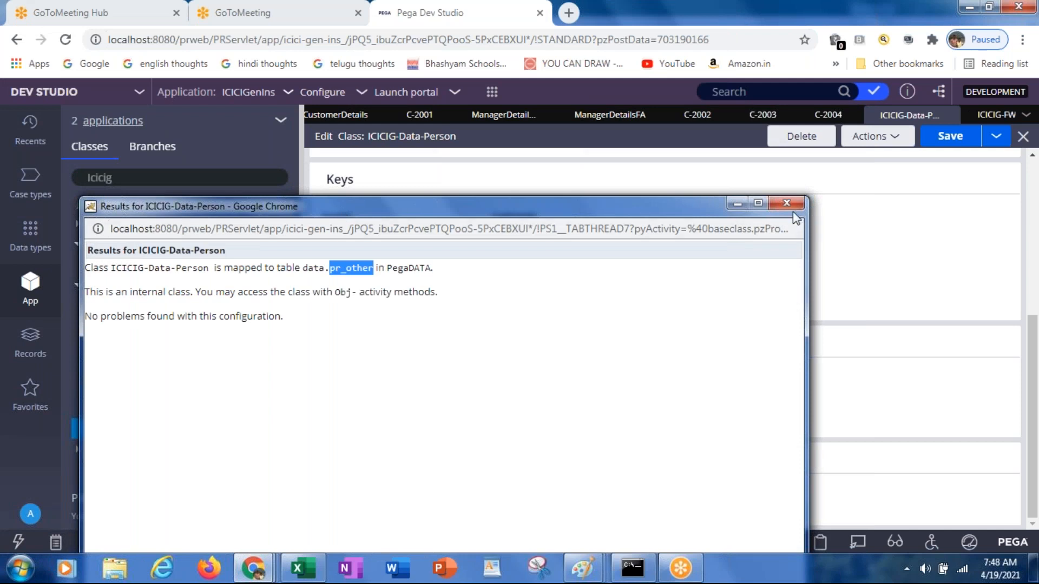
{"action": "left_click", "coordinate": [788, 205]}
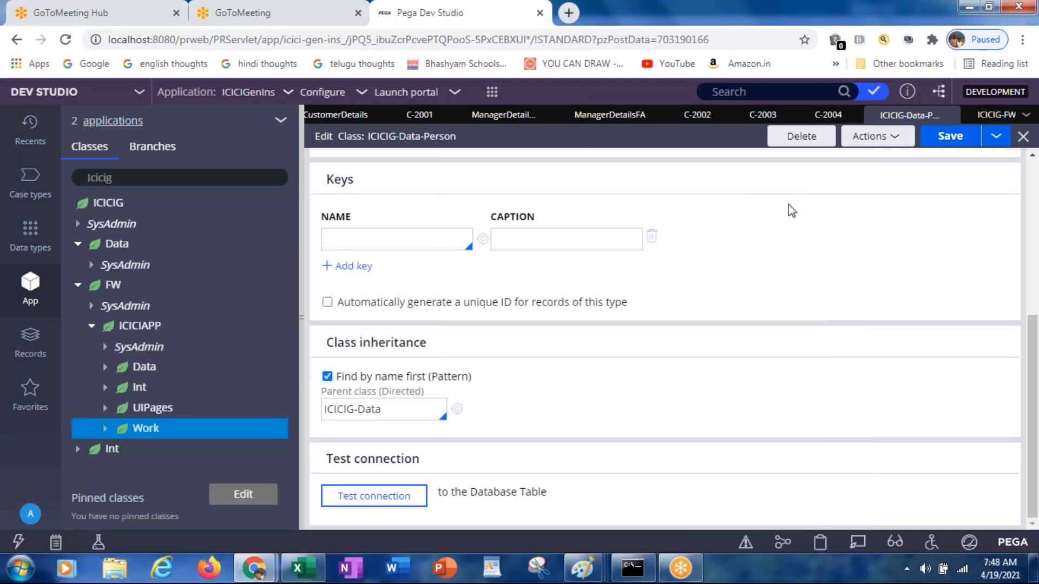
Step: Try to save ICICIG-Data-Person with its class setting changed to "is a class group"
{"action": "left_click_drag", "start_coordinate": [1034, 352], "coordinate": [1034, 249]}
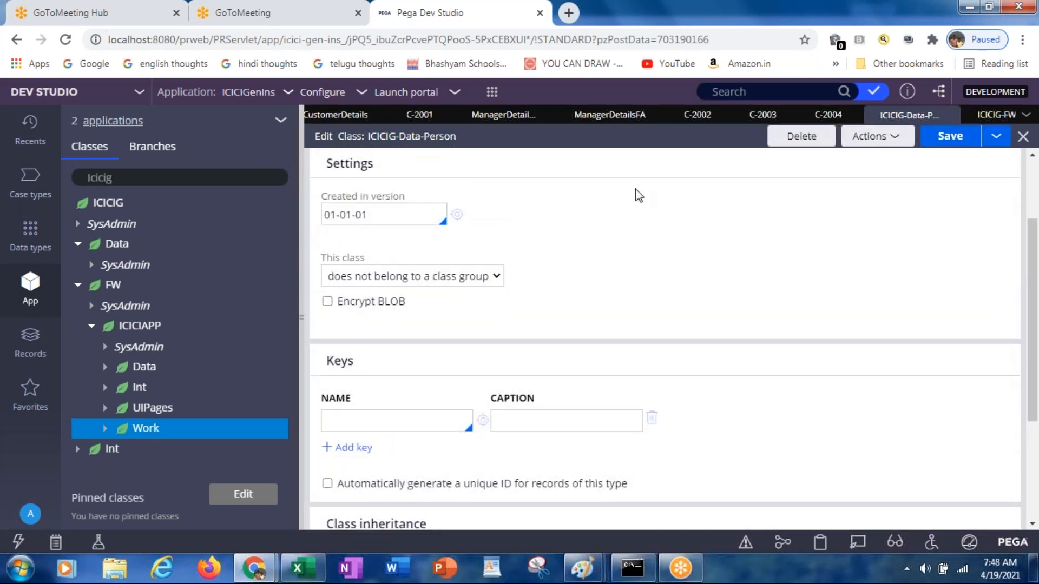
{"action": "left_click", "coordinate": [385, 277]}
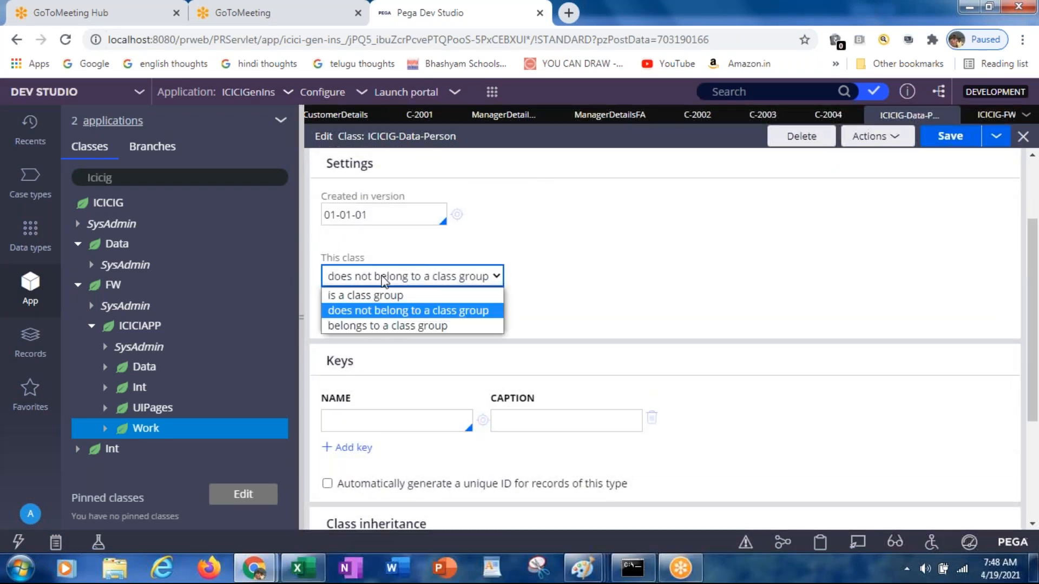
{"action": "left_click", "coordinate": [371, 295]}
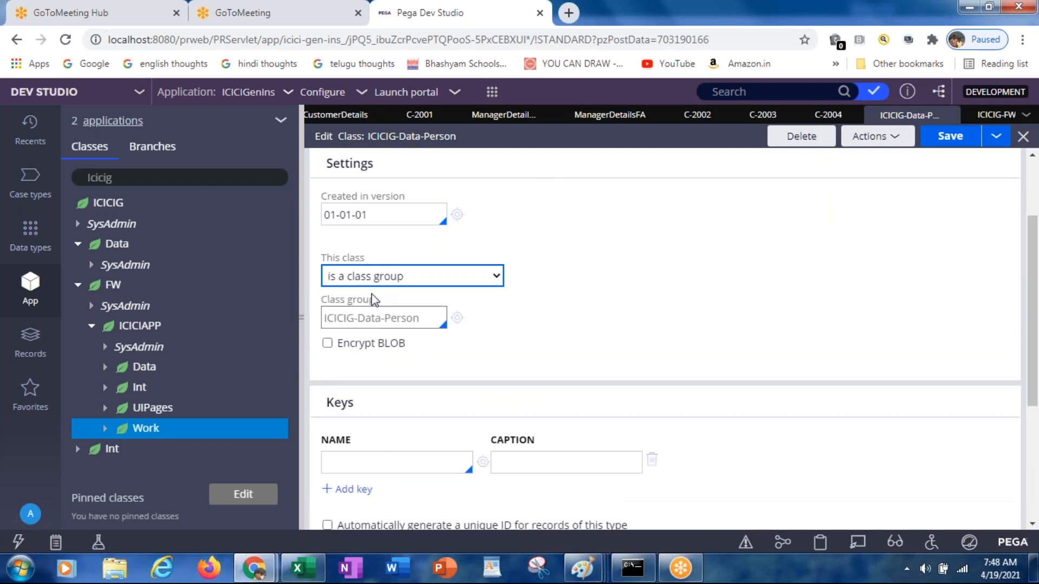
{"action": "left_click", "coordinate": [426, 316]}
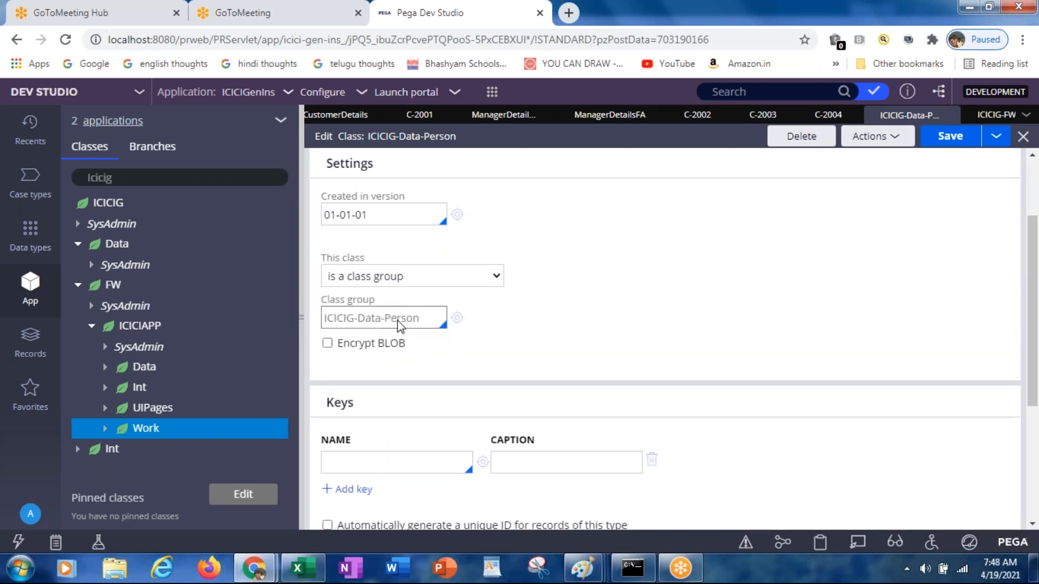
{"action": "left_click", "coordinate": [932, 137]}
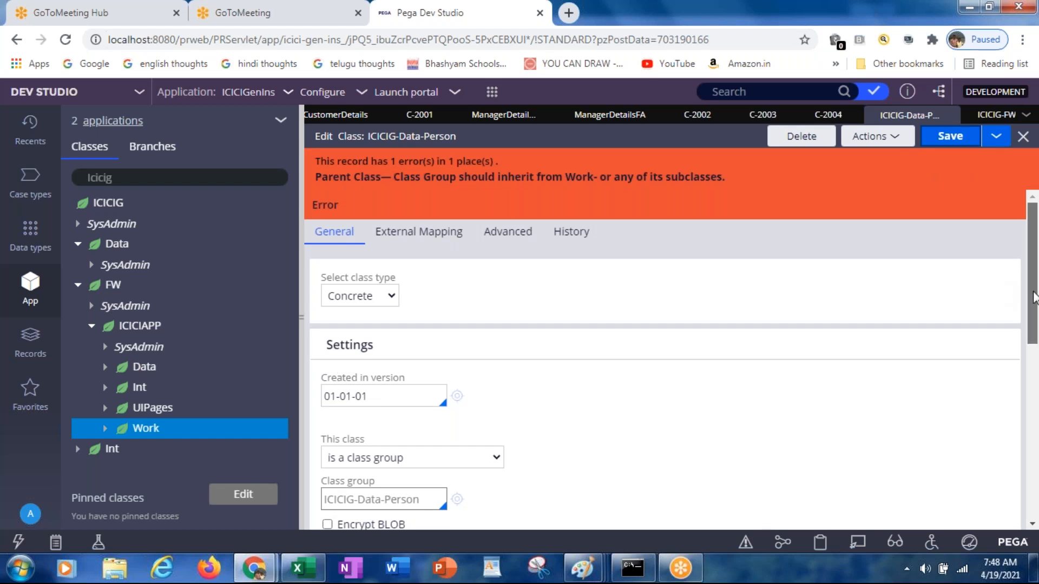
{"action": "left_click_drag", "start_coordinate": [1033, 301], "coordinate": [1018, 385]}
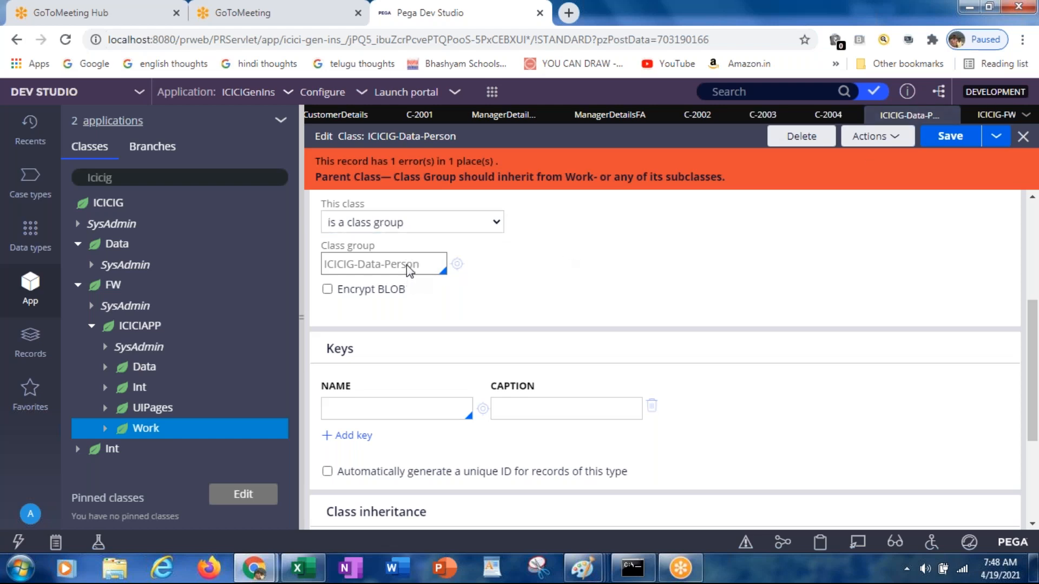
{"action": "left_click", "coordinate": [418, 218]}
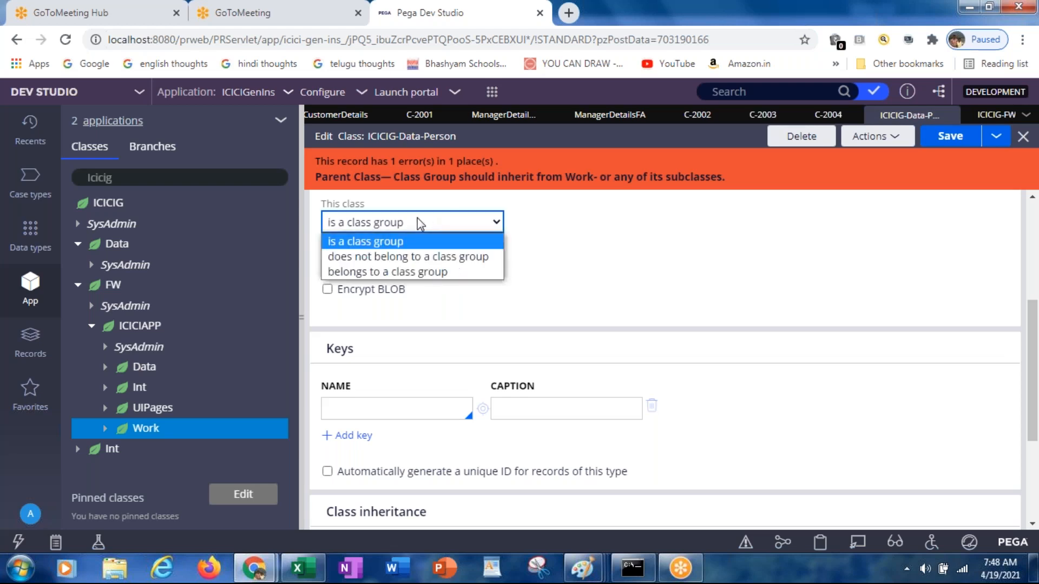
{"action": "left_click", "coordinate": [403, 256]}
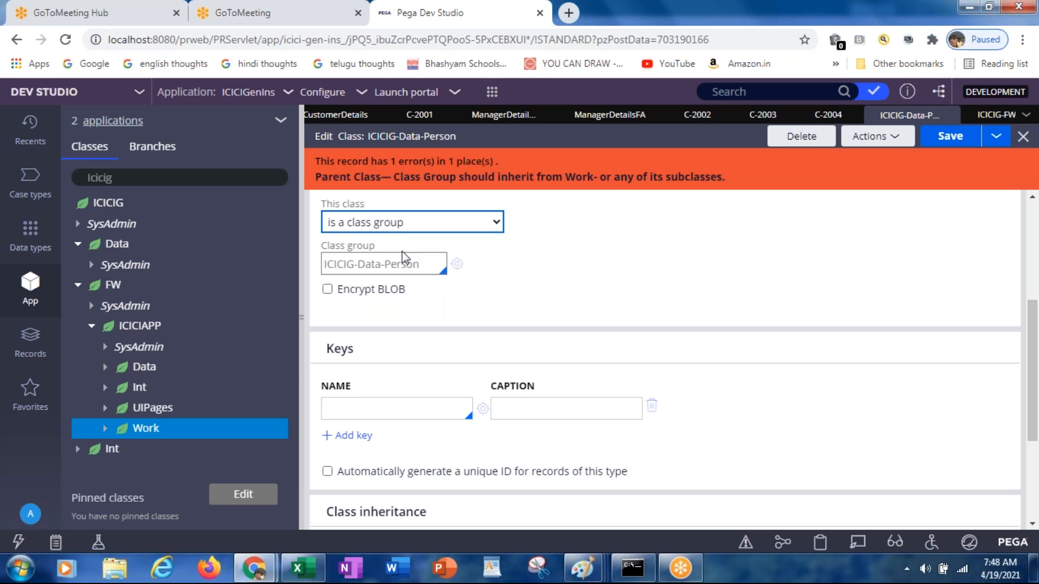
{"action": "left_click", "coordinate": [380, 229]}
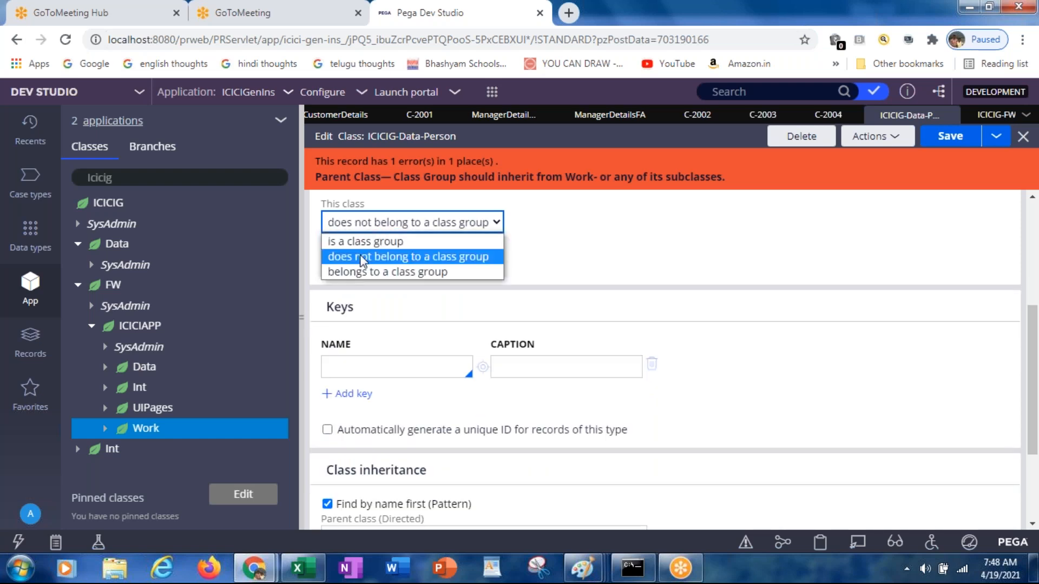
{"action": "left_click", "coordinate": [359, 242]}
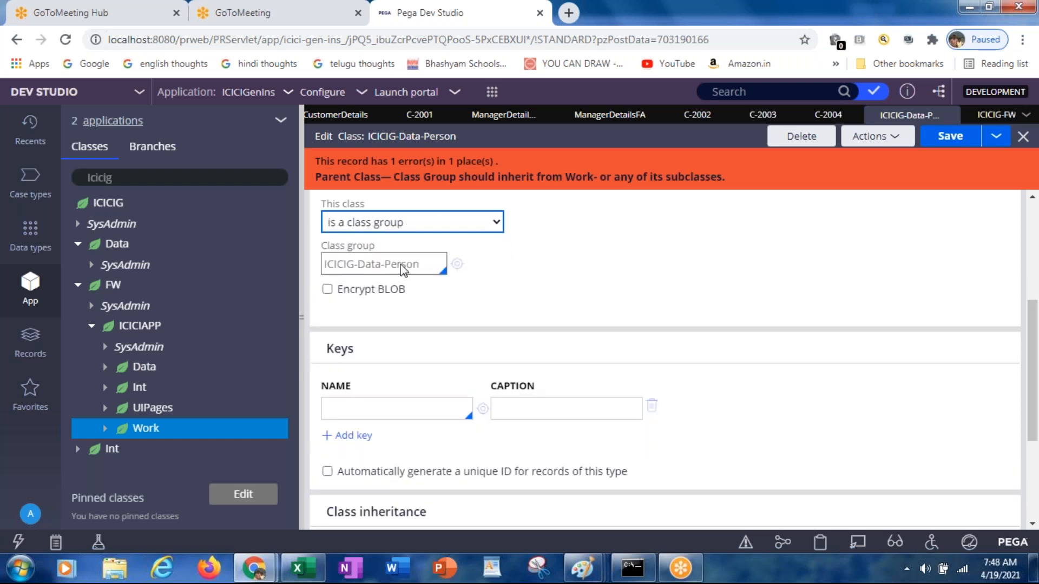
Step: Make ICICIG-Data-Person belong to the class group ICICTI-ICICITIApp-Work, and view that group's key definitions before closing its record
{"action": "left_click", "coordinate": [410, 224]}
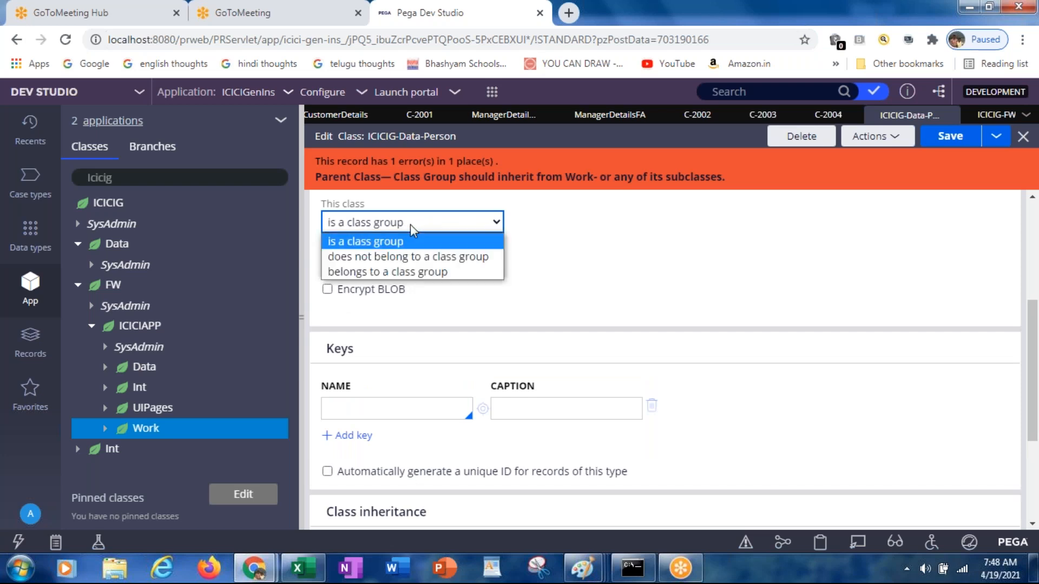
{"action": "left_click", "coordinate": [378, 270]}
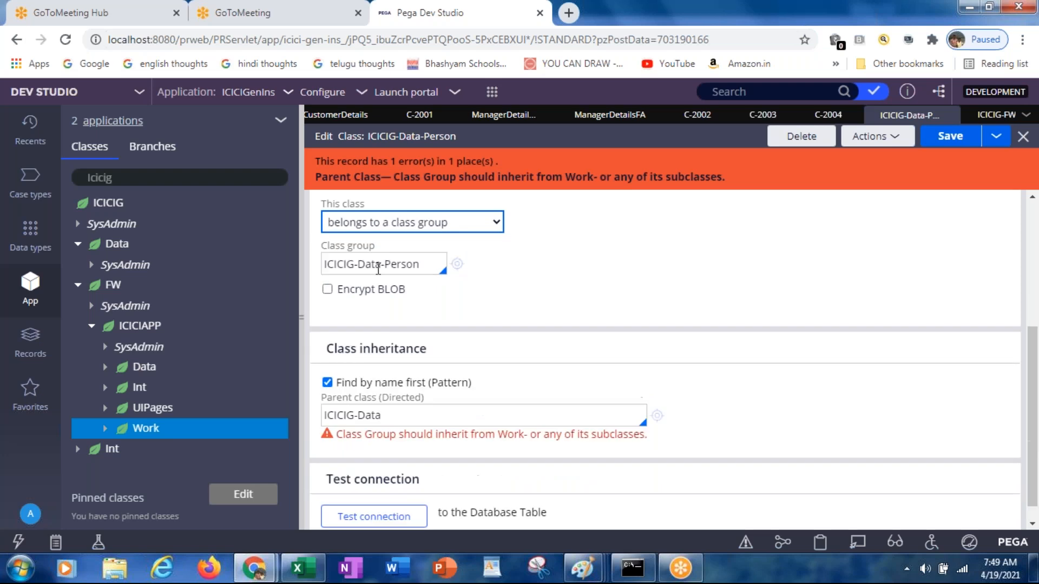
{"action": "left_click_drag", "start_coordinate": [359, 265], "coordinate": [519, 264]}
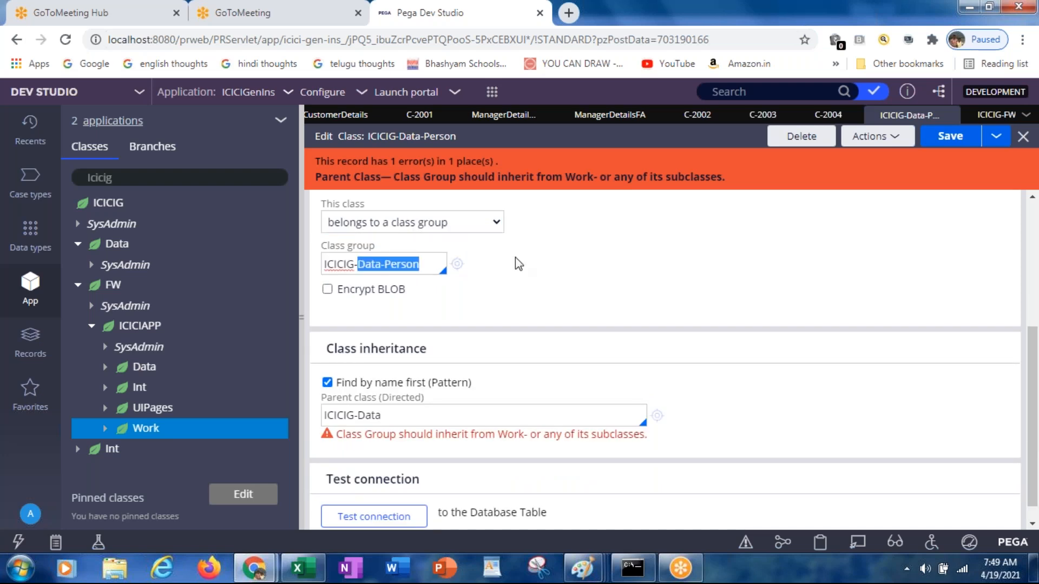
{"action": "key", "text": "BackSpace"}
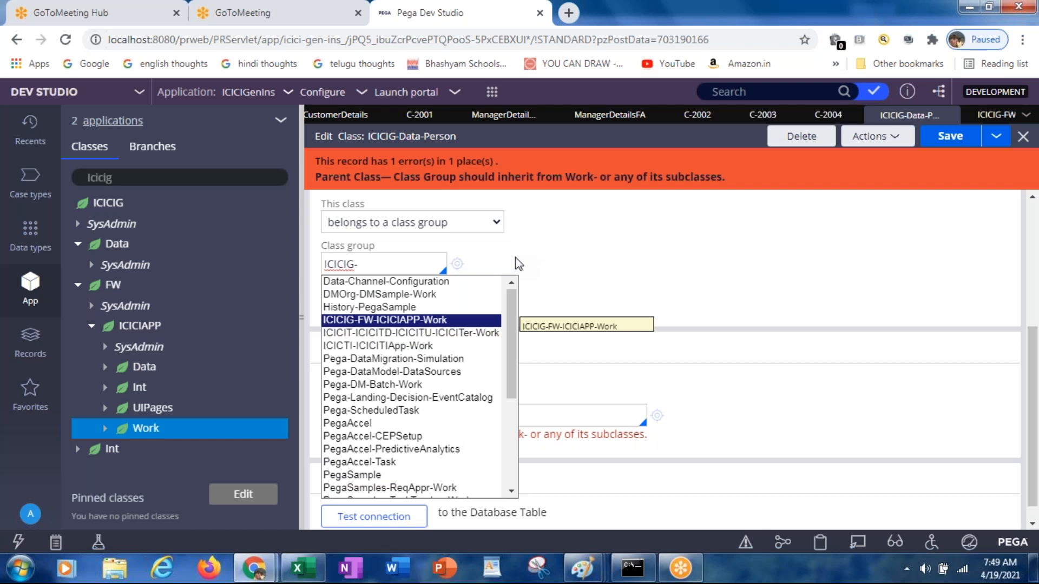
{"action": "key", "text": "Down"}
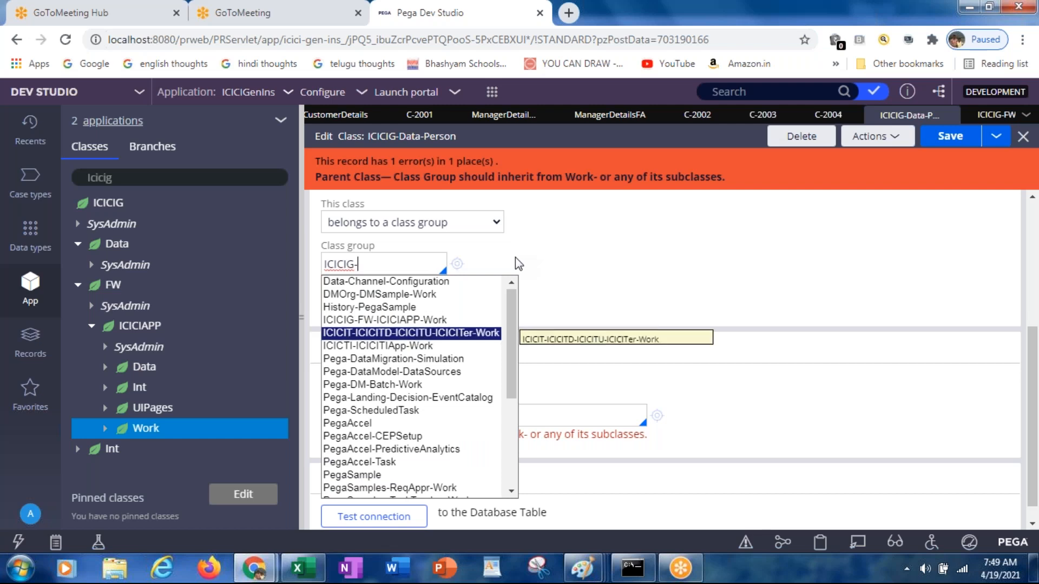
{"action": "key", "text": "Down"}
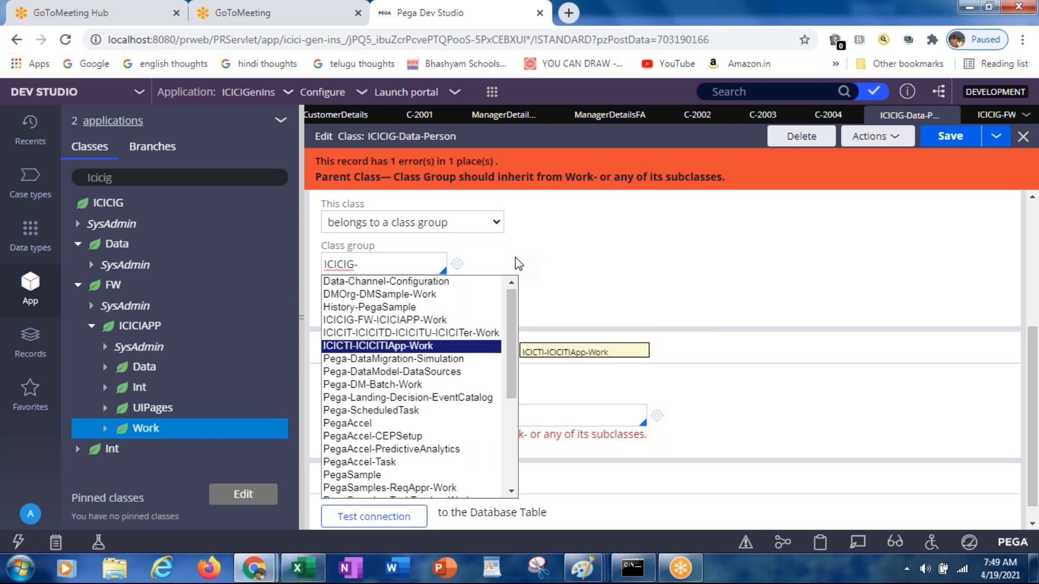
{"action": "key", "text": "Return"}
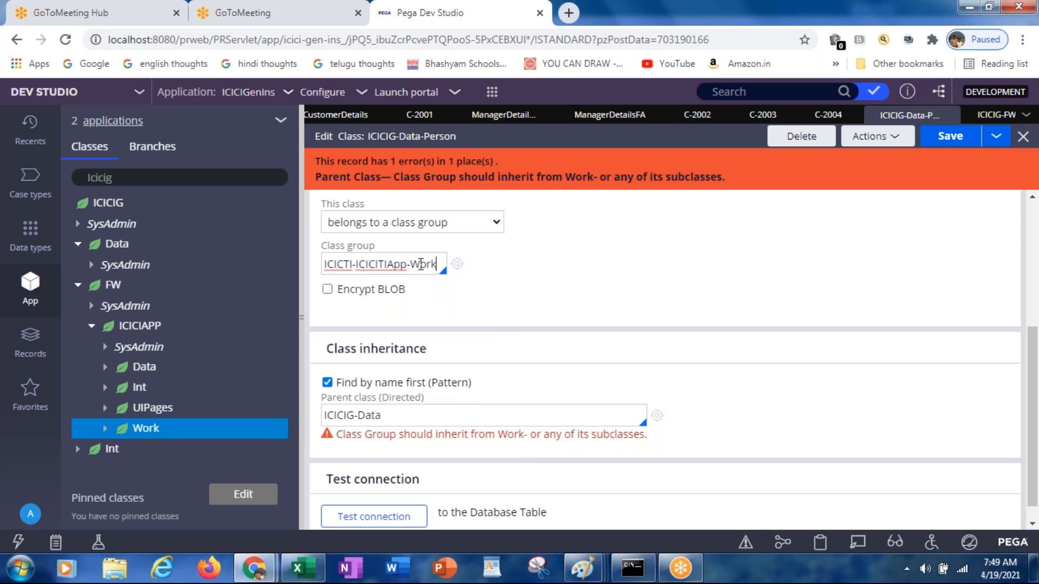
{"action": "left_click", "coordinate": [458, 265]}
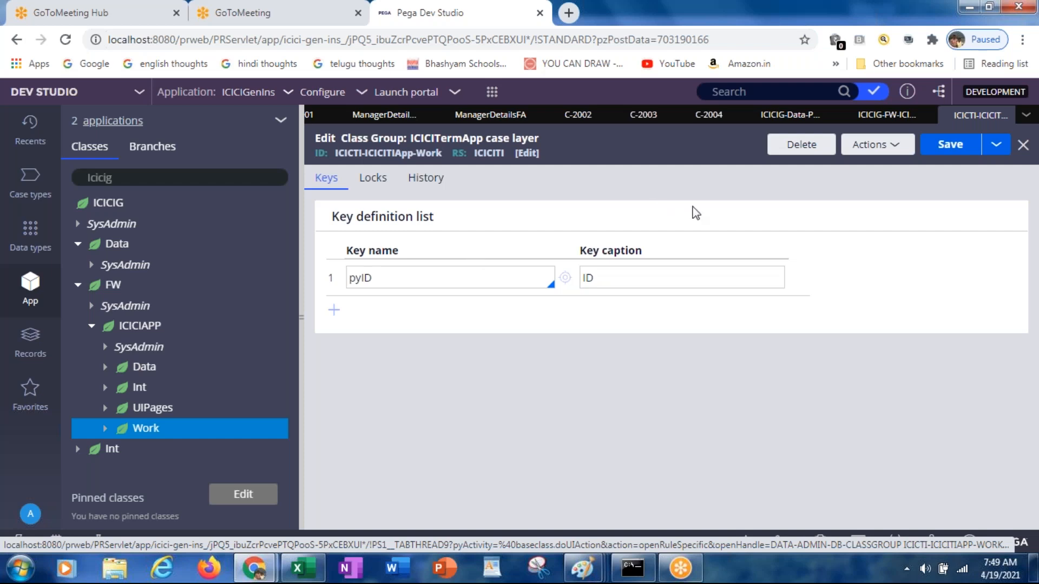
{"action": "left_click", "coordinate": [1022, 146]}
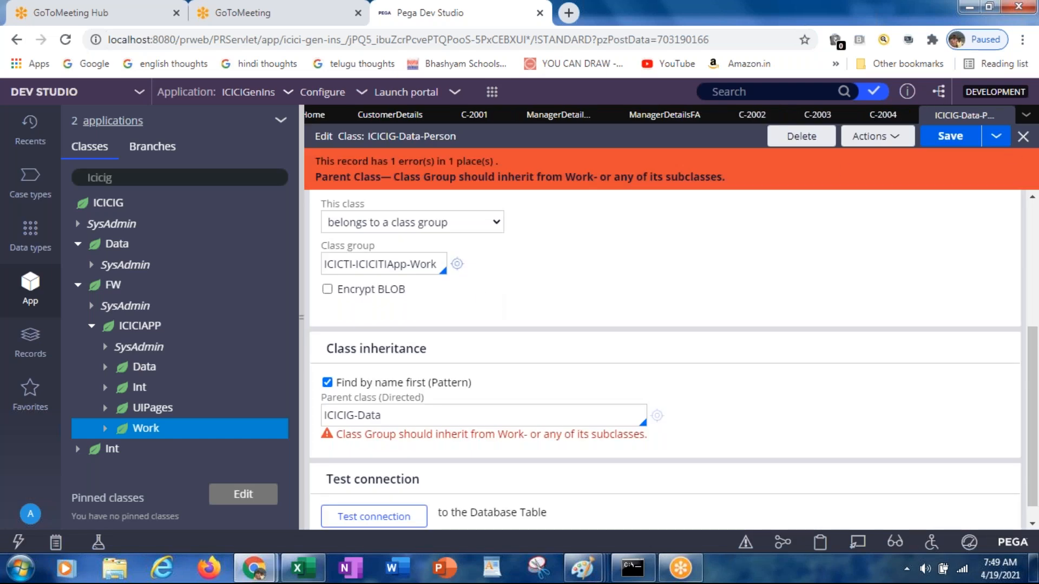
Step: Search the application classes for the class group name ICICTI-ICICITIApp-Work and open the matching class's definition
{"action": "double_click", "coordinate": [434, 264]}
{"action": "double_click", "coordinate": [434, 260]}
{"action": "left_click", "coordinate": [434, 257]}
{"action": "triple_click", "coordinate": [434, 257]}
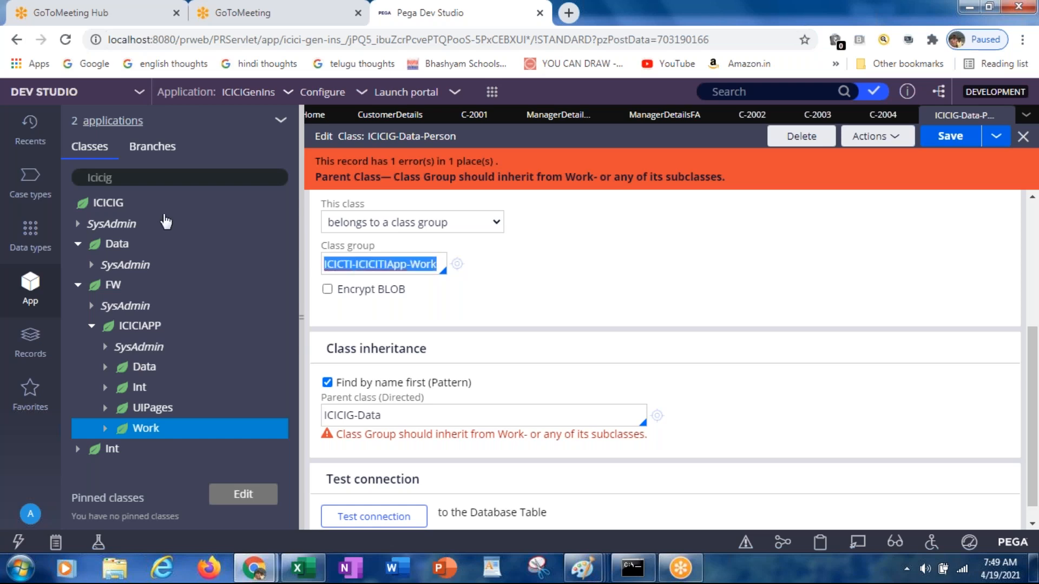
{"action": "left_click", "coordinate": [130, 174]}
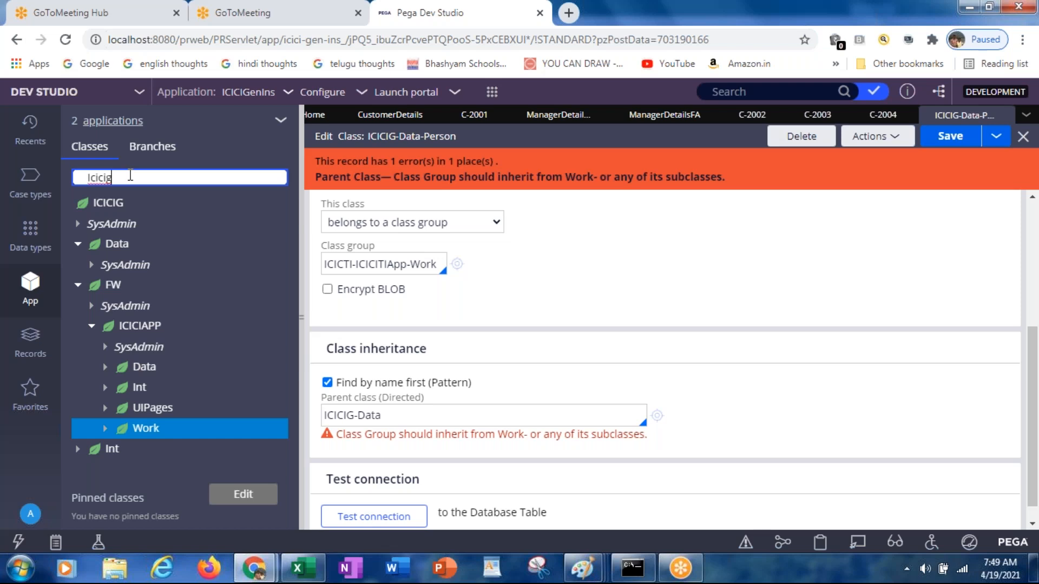
{"action": "key", "text": "ctrl+a"}
{"action": "type", "text": "ICICTI-ICICITIApp-Work"}
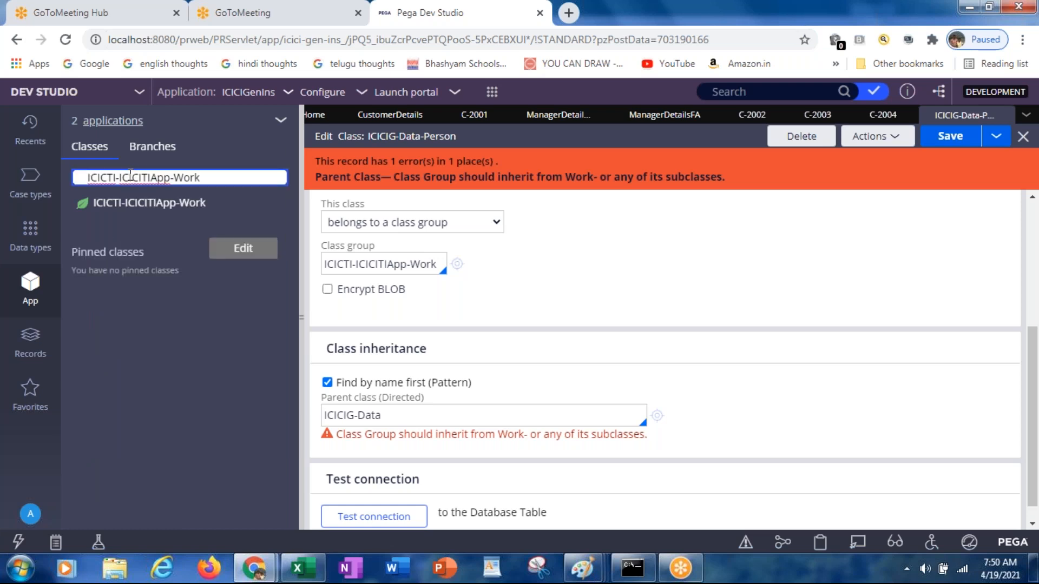
{"action": "left_click", "coordinate": [119, 208]}
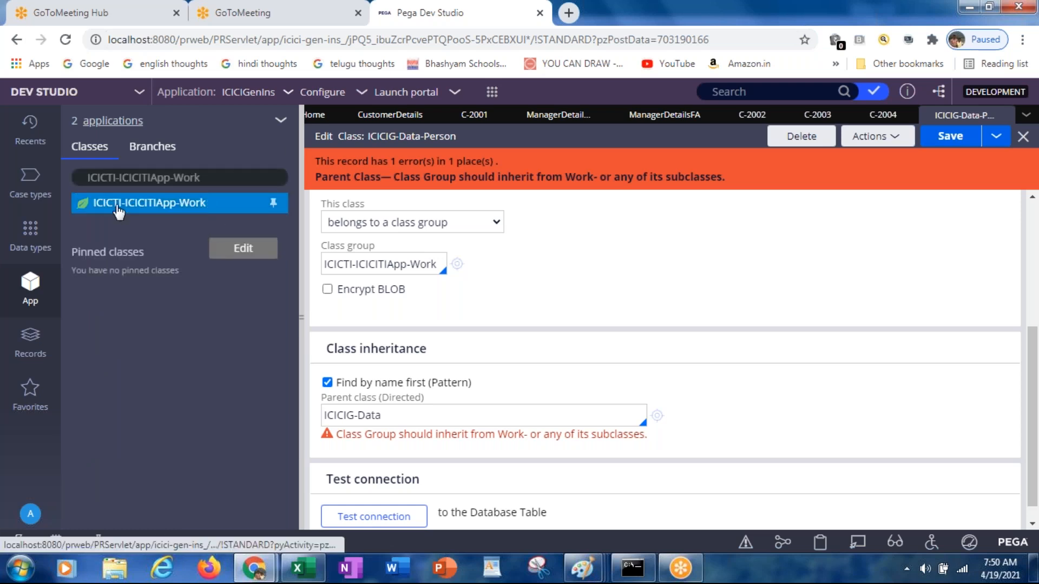
{"action": "left_click", "coordinate": [119, 211]}
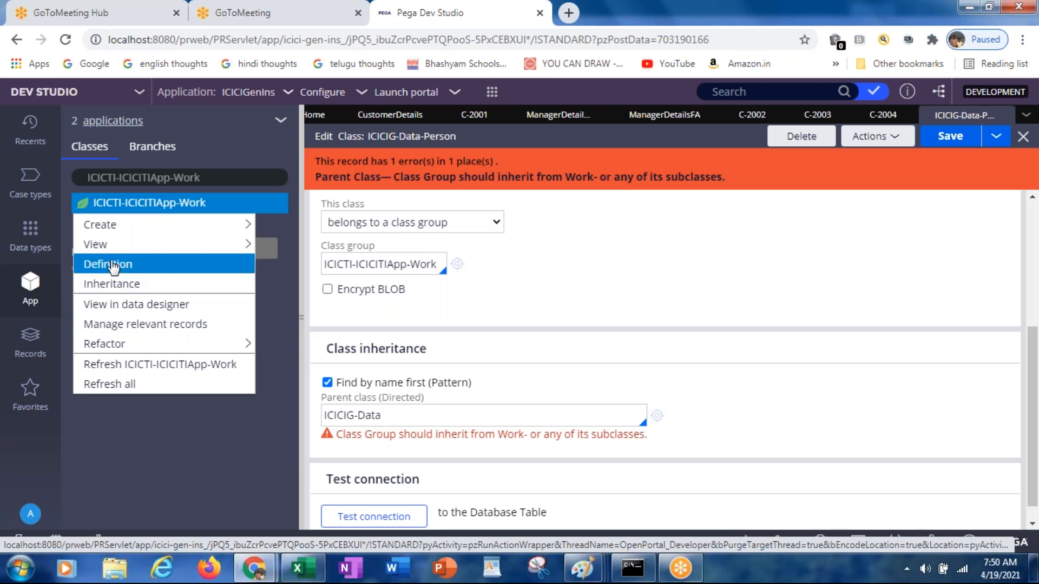
{"action": "left_click", "coordinate": [115, 264]}
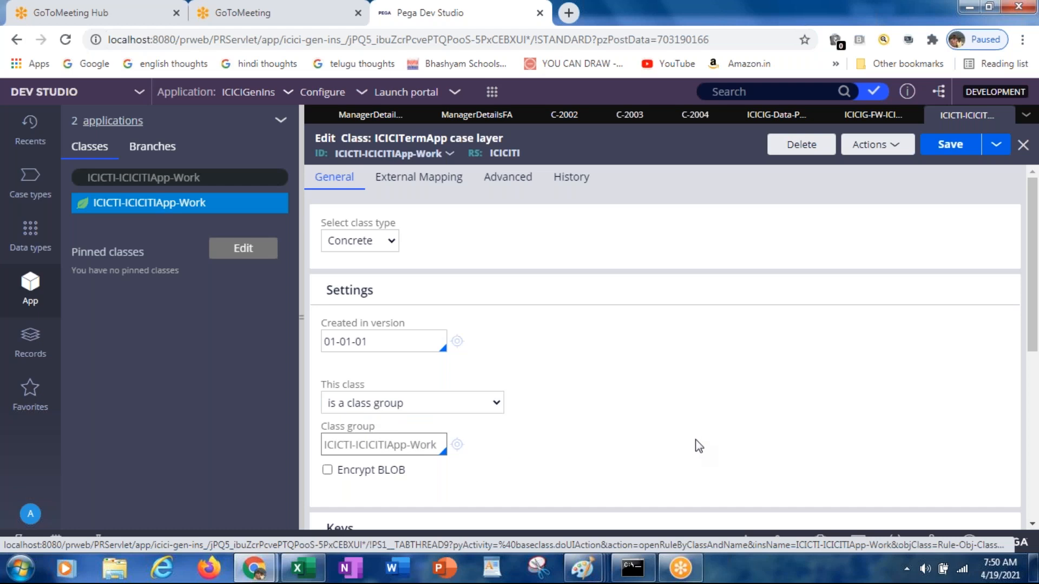
Step: Test the ICICTI-ICICITIApp-Work class's database connection, examine the mapped table name, and return to the class's general settings
{"action": "left_click_drag", "start_coordinate": [1035, 340], "coordinate": [1033, 499]}
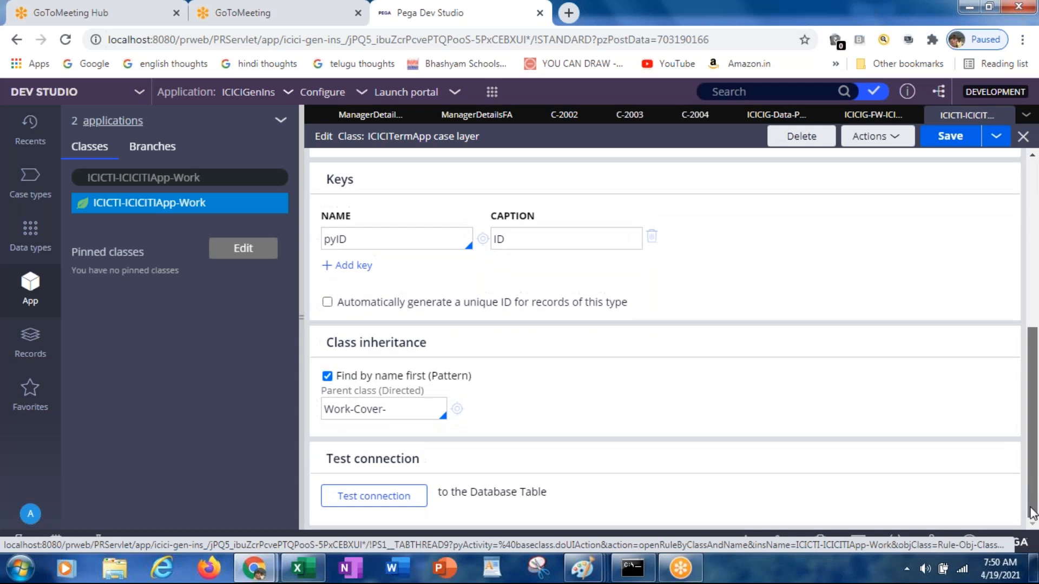
{"action": "left_click", "coordinate": [349, 499]}
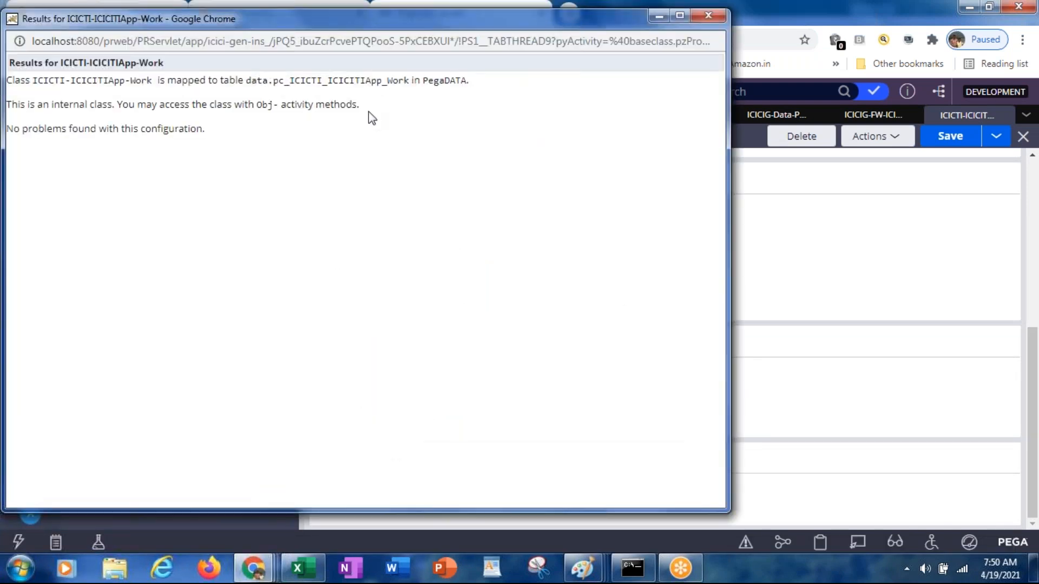
{"action": "left_click_drag", "start_coordinate": [292, 80], "coordinate": [411, 76]}
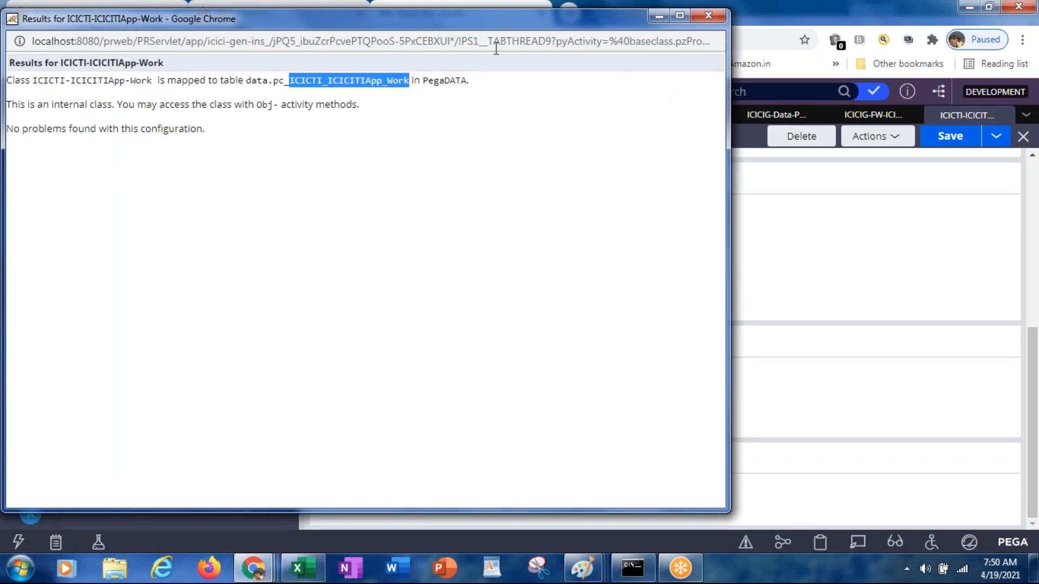
{"action": "left_click_drag", "start_coordinate": [247, 17], "coordinate": [325, 145]}
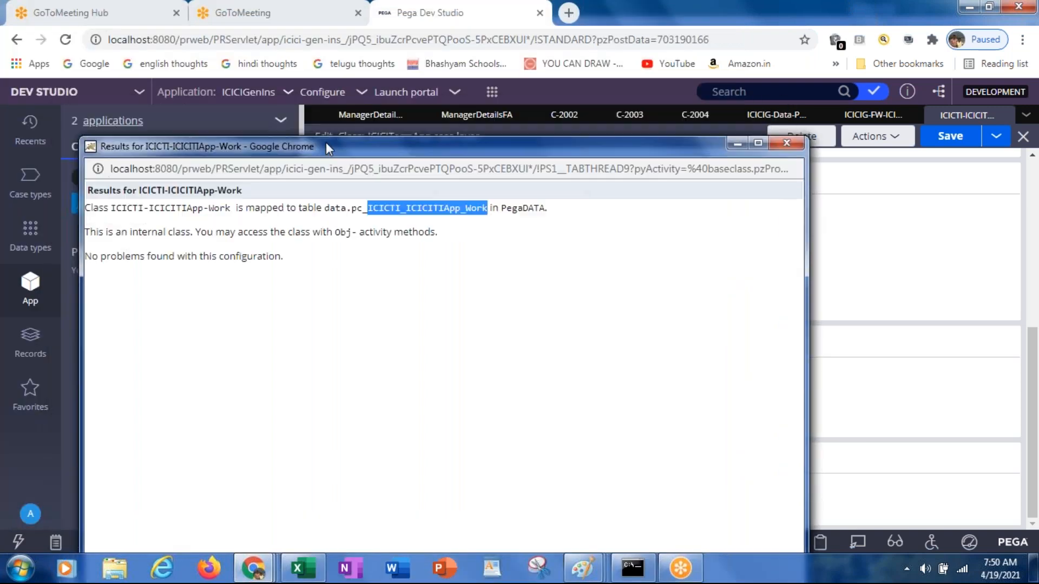
{"action": "left_click", "coordinate": [787, 143]}
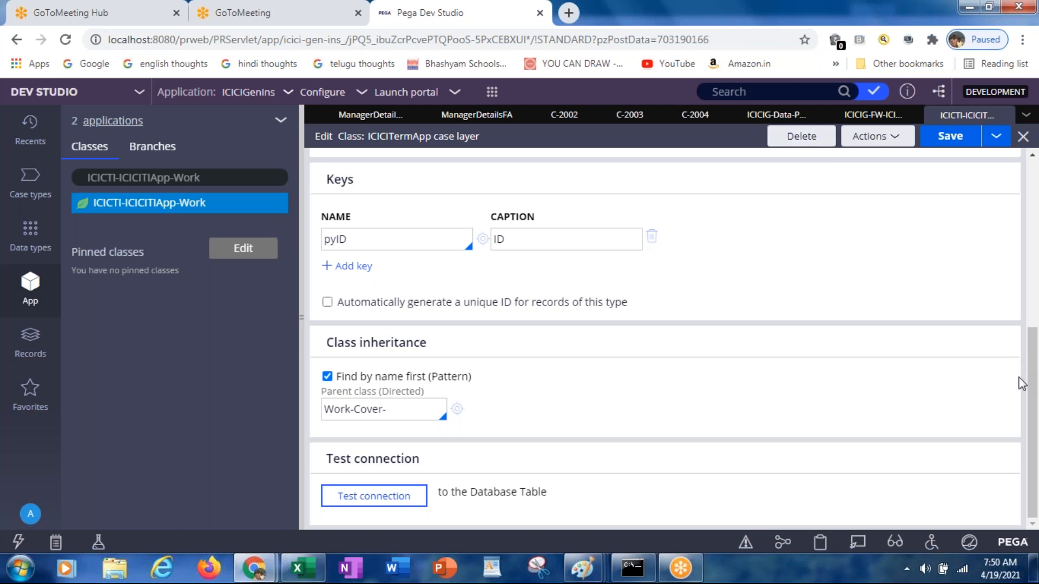
{"action": "left_click_drag", "start_coordinate": [1028, 385], "coordinate": [1029, 230]}
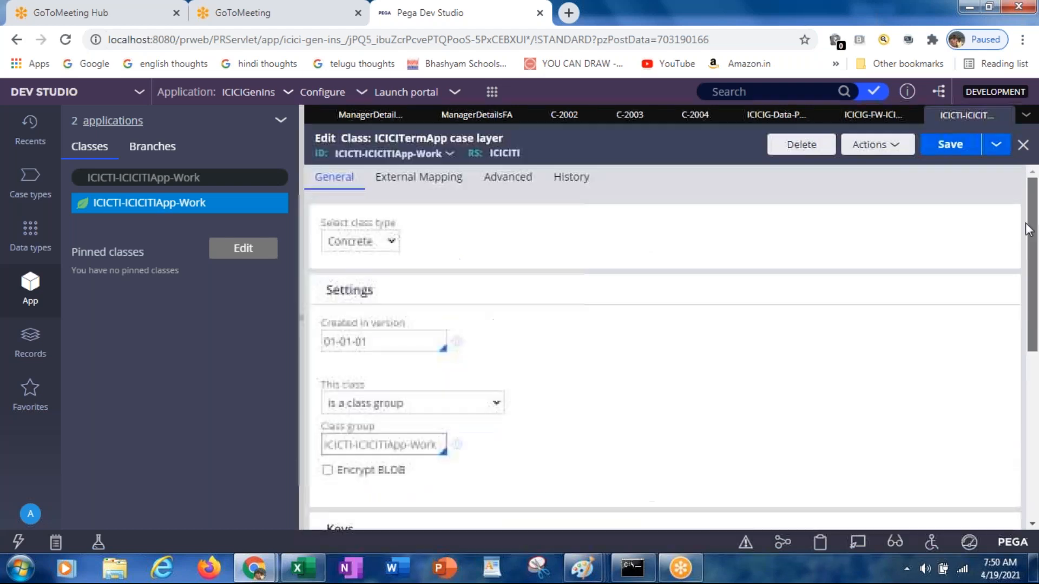
Step: Close the ICICTI-ICICITIApp-Work class record and save ICICIG-Data-Person with its class setting changed to "does not belong to a class group"
{"action": "left_click", "coordinate": [1023, 144]}
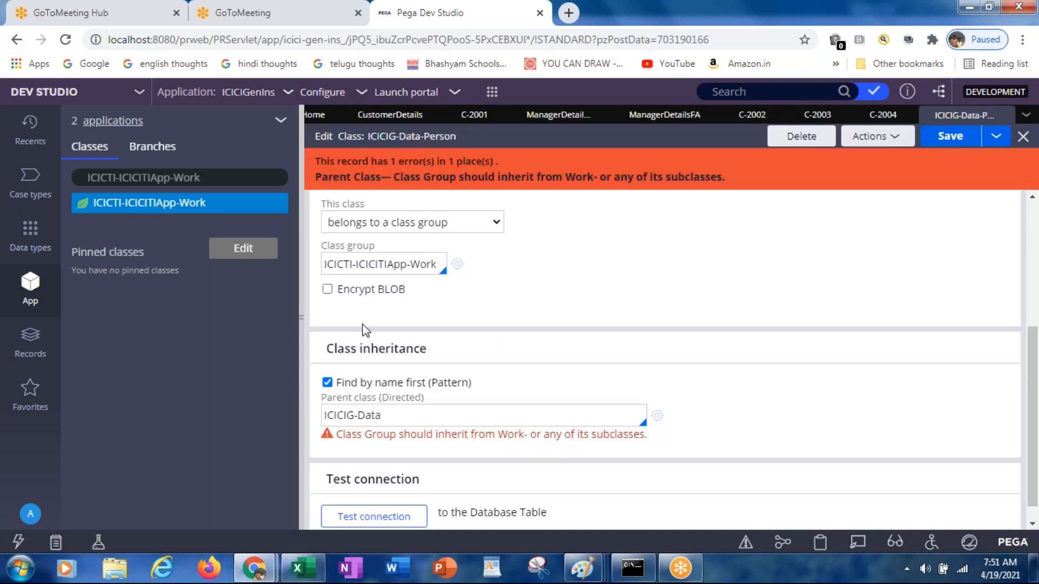
{"action": "left_click", "coordinate": [401, 226]}
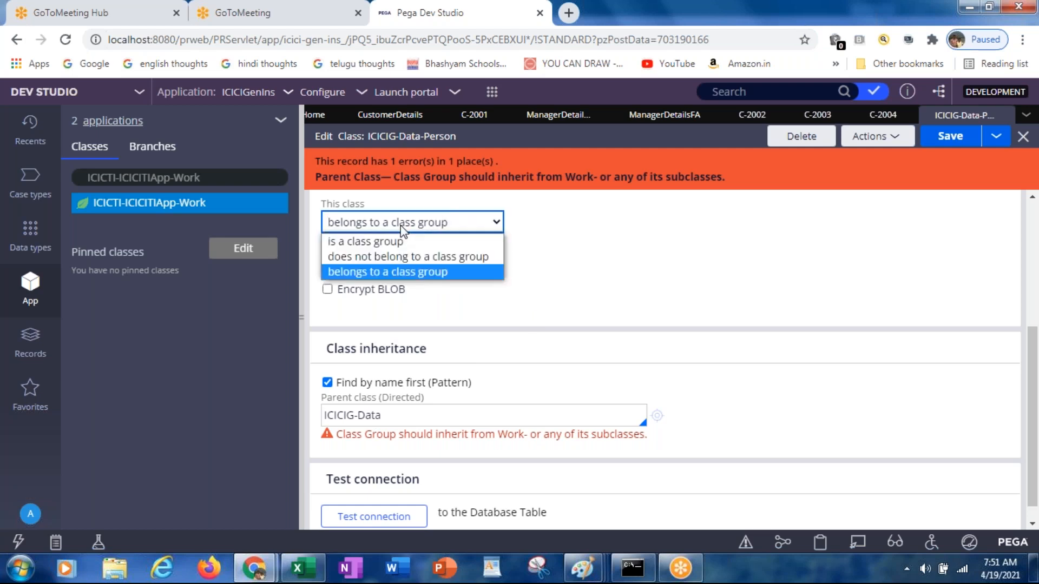
{"action": "left_click", "coordinate": [378, 256]}
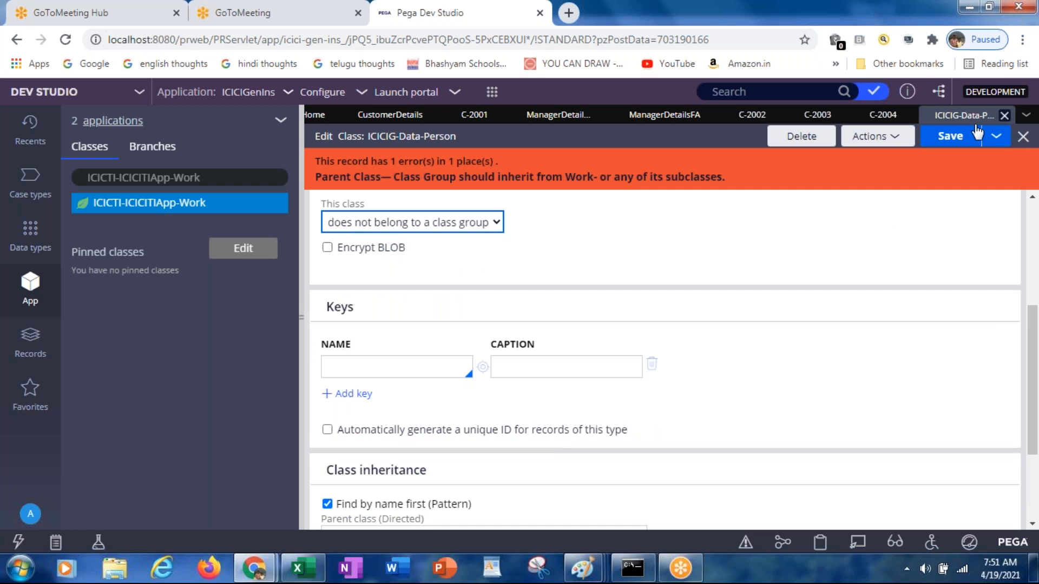
{"action": "left_click", "coordinate": [944, 142]}
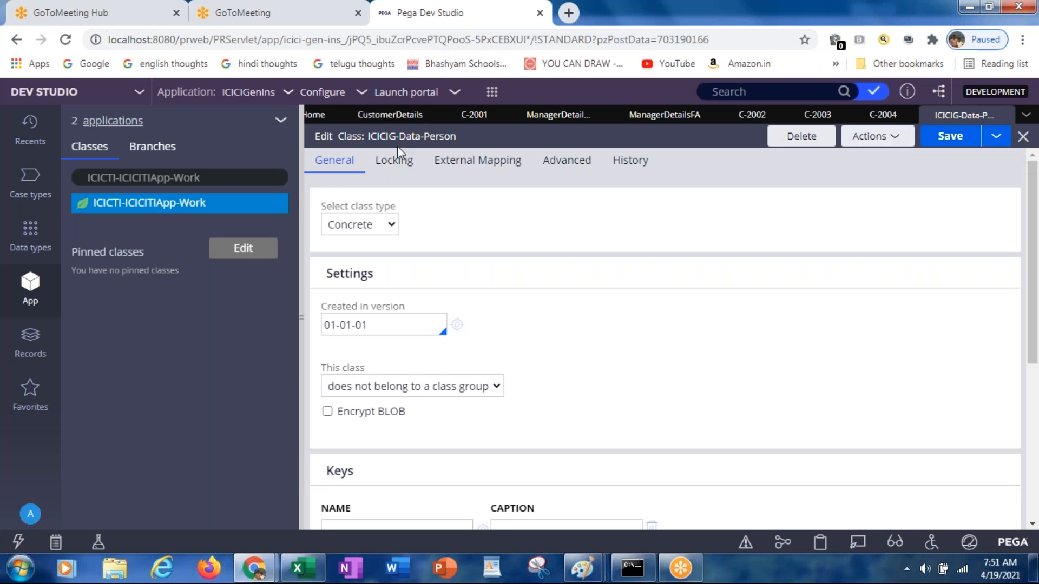
Step: Search the application classes for ICIC and select ICICIG-Data-Person as the displayed class
{"action": "left_click", "coordinate": [222, 177]}
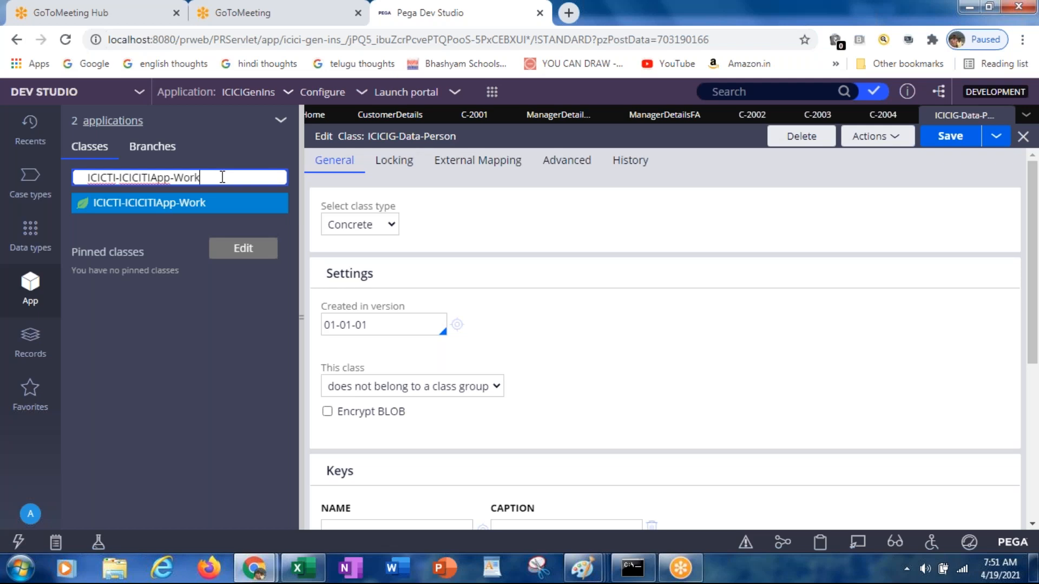
{"action": "key", "text": "ctrl+a"}
{"action": "type", "text": "ICIC"}
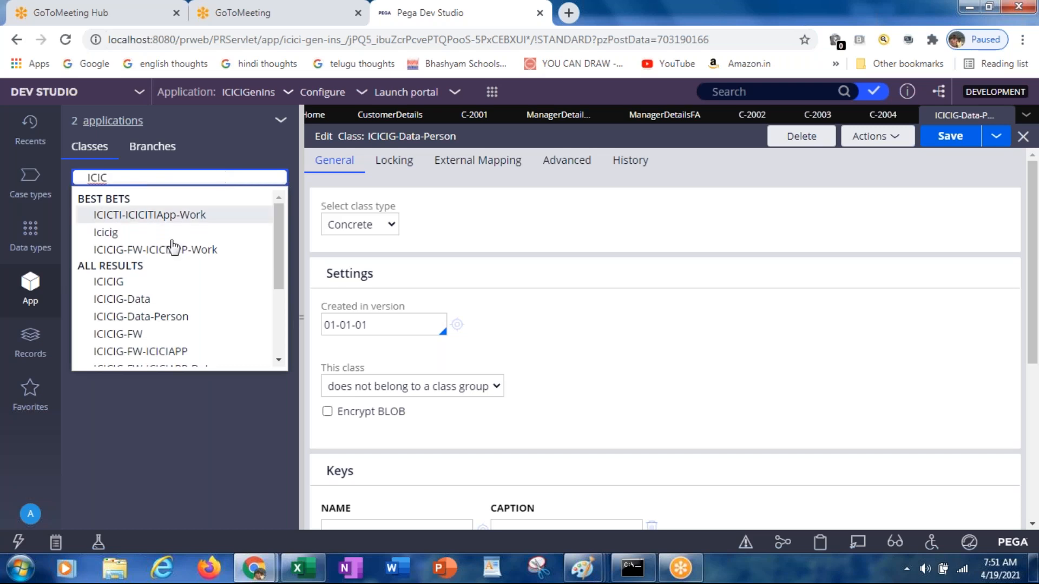
{"action": "left_click", "coordinate": [147, 319]}
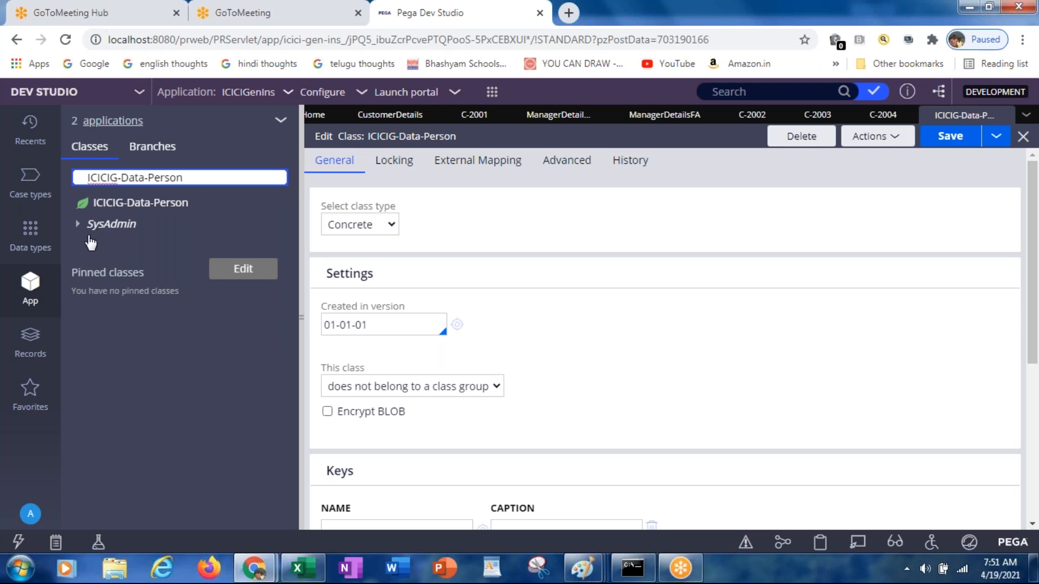
{"action": "left_click", "coordinate": [145, 211]}
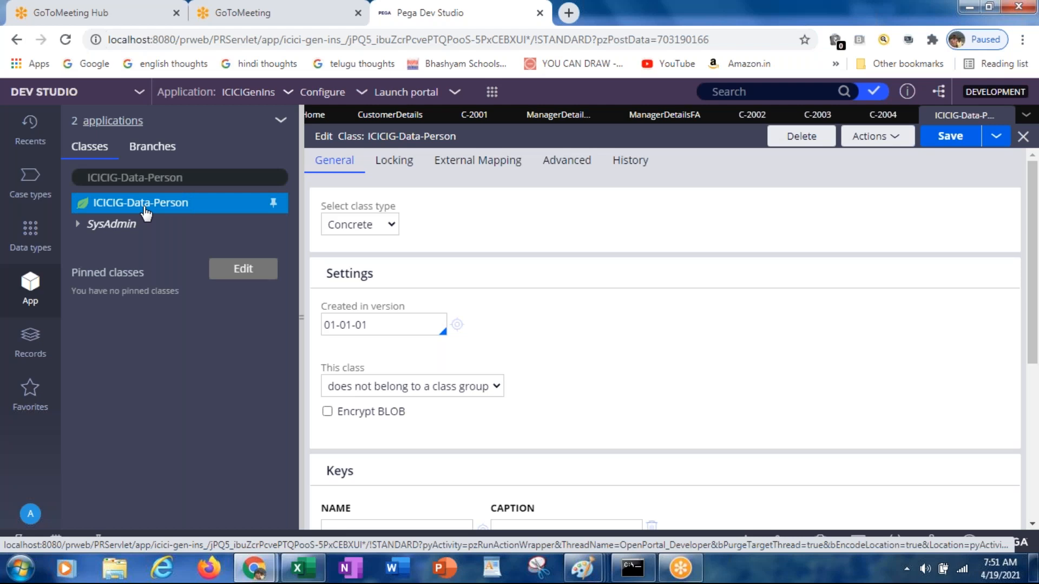
Step: Start a new property record in the ICICIG-Data-Person class and label it FirstName
{"action": "right_click", "coordinate": [145, 212]}
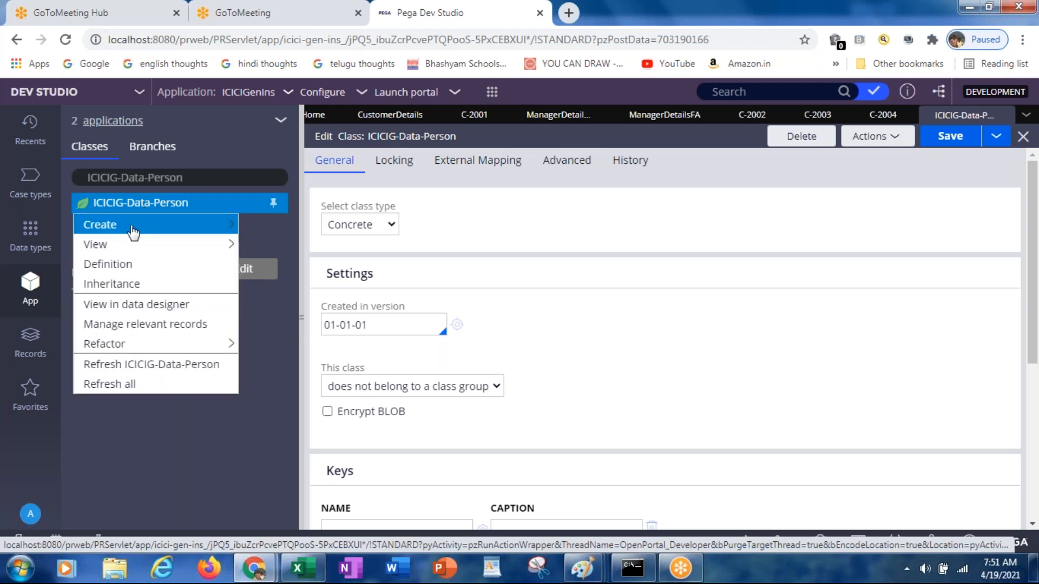
{"action": "mouse_move", "coordinate": [132, 230]}
{"action": "mouse_move", "coordinate": [250, 247]}
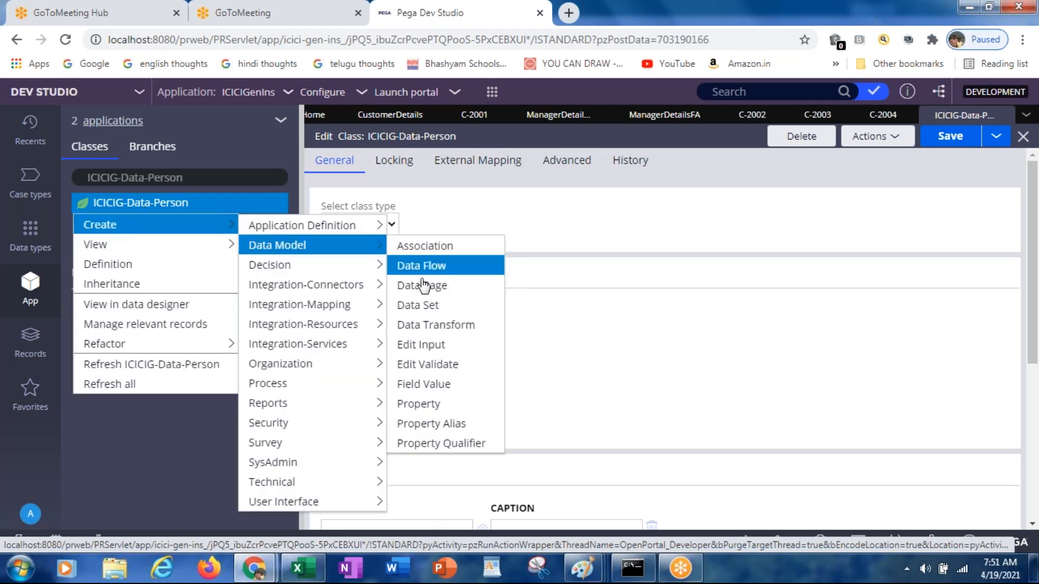
{"action": "left_click", "coordinate": [431, 405]}
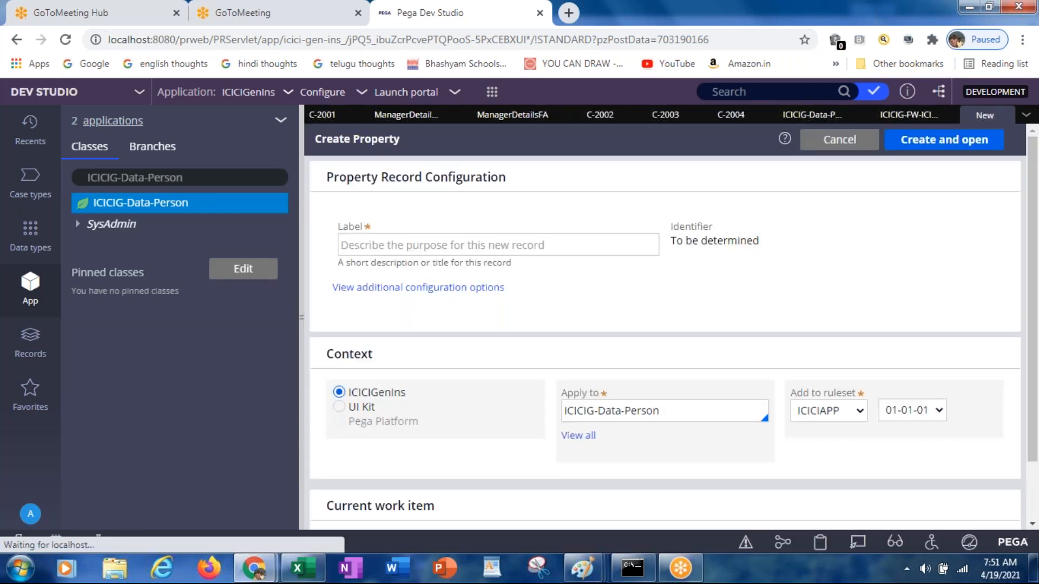
{"action": "type", "text": "FirstName"}
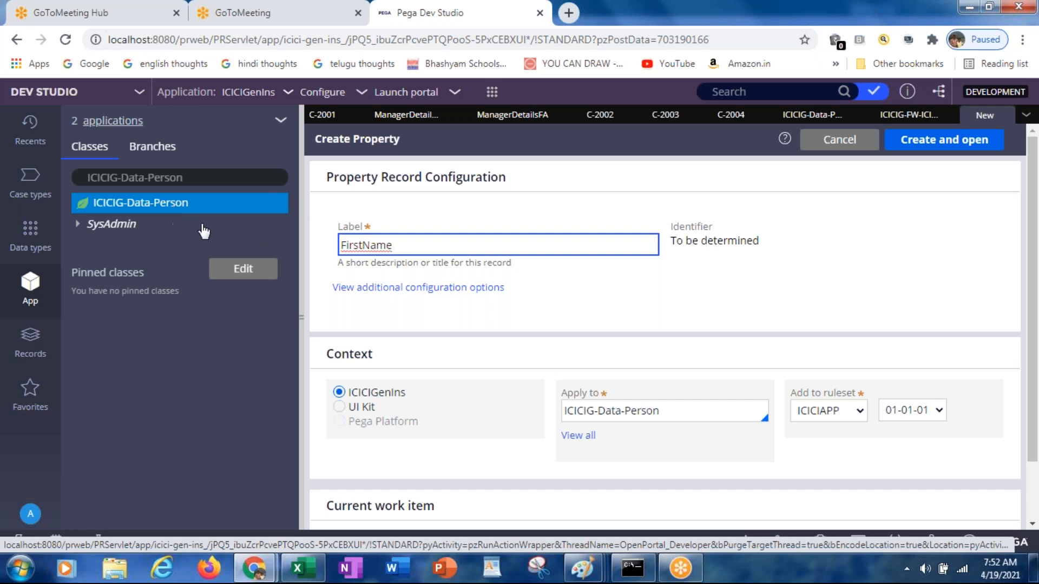
Step: Switch to Paint, add the label PERSON beneath the Data node under ICICIG in the class diagram, and choose the Line tool
{"action": "key", "text": "alt+Tab"}
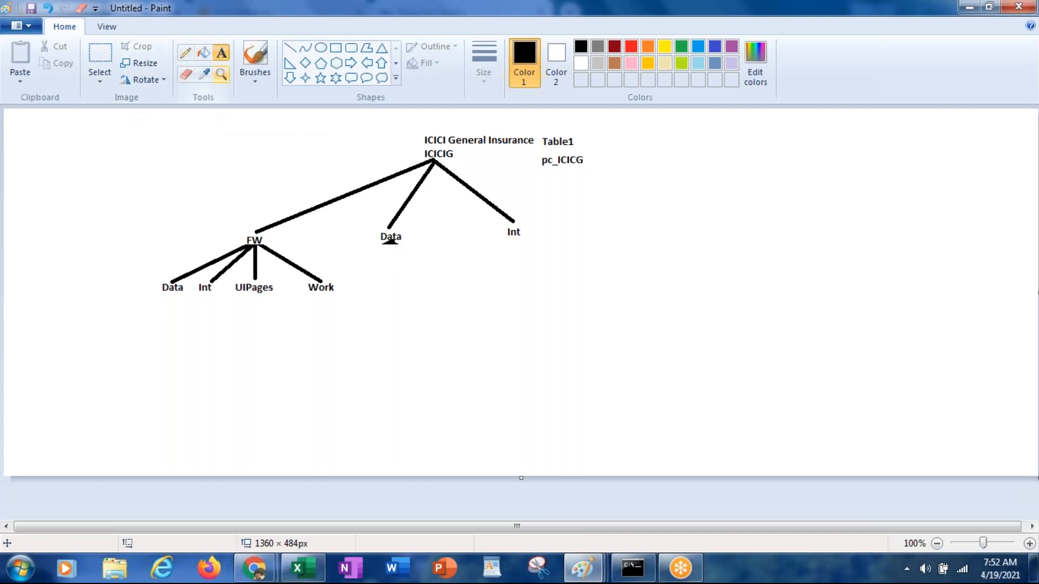
{"action": "left_click_drag", "start_coordinate": [375, 270], "coordinate": [490, 301]}
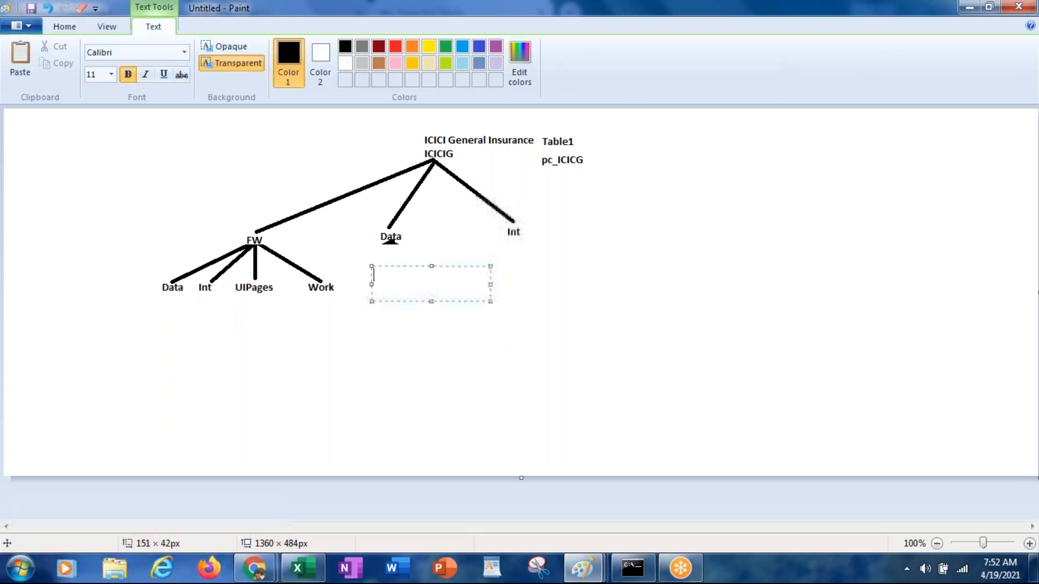
{"action": "type", "text": "PERSON"}
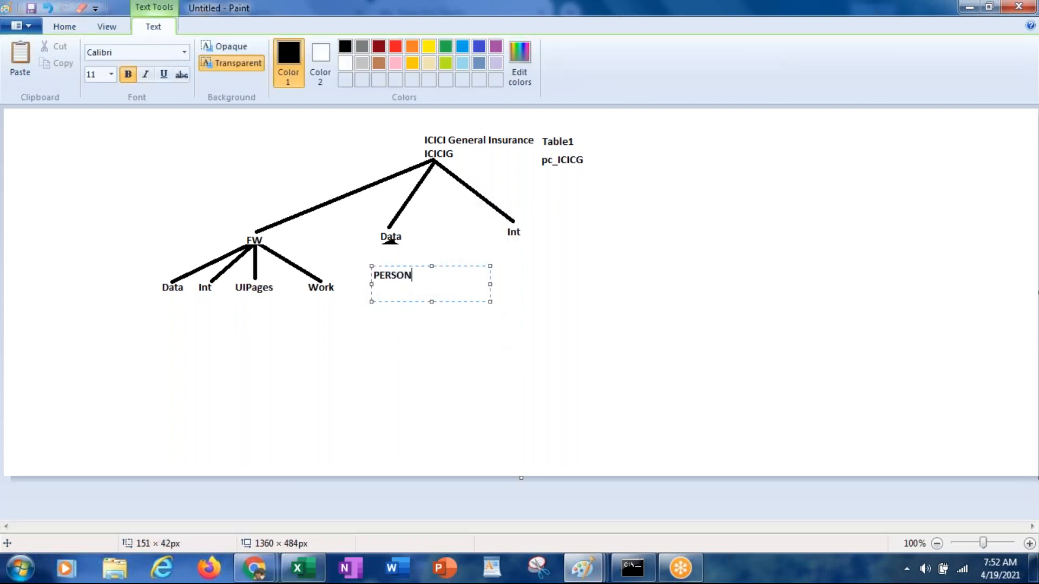
{"action": "left_click", "coordinate": [431, 442]}
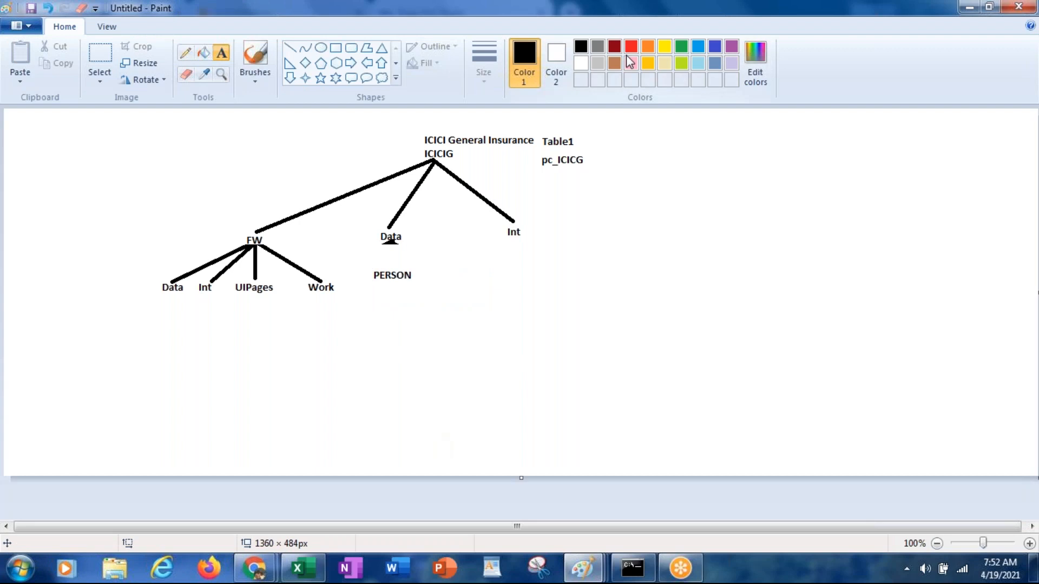
{"action": "left_click", "coordinate": [290, 50]}
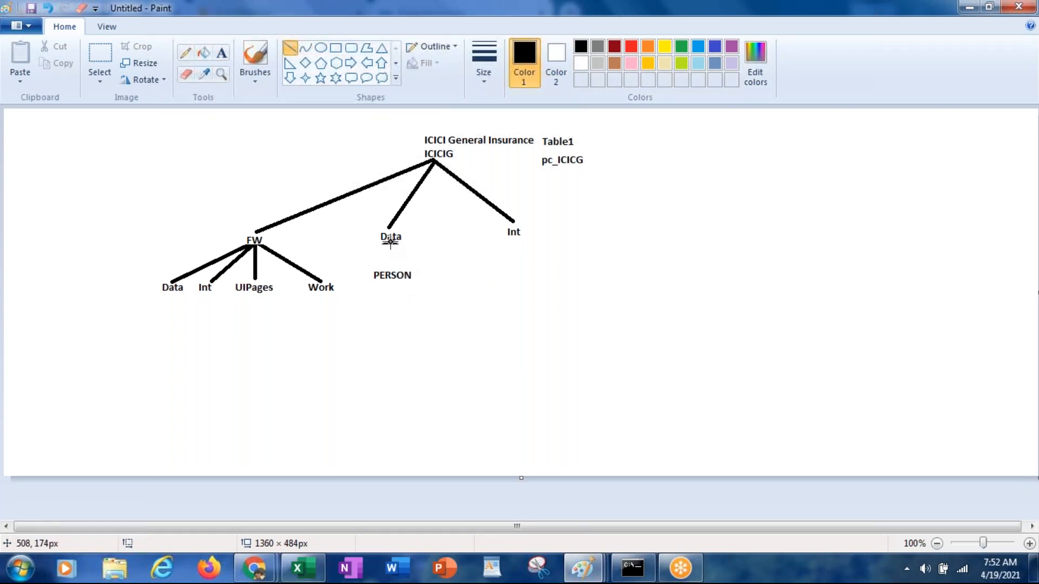
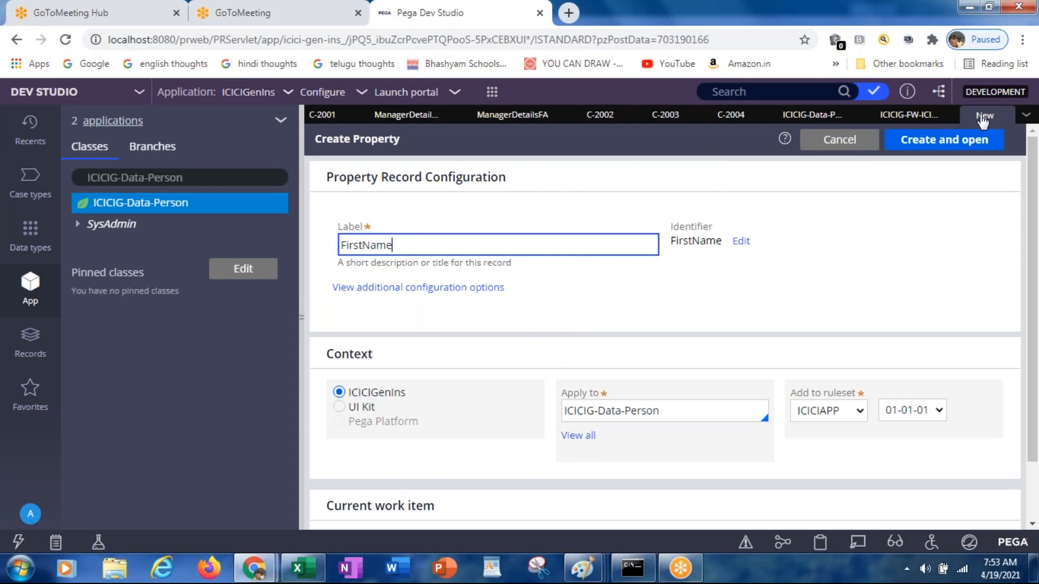
Step: Back in Pega Dev Studio, create the FirstName property with type Text and save it
{"action": "left_click", "coordinate": [934, 144]}
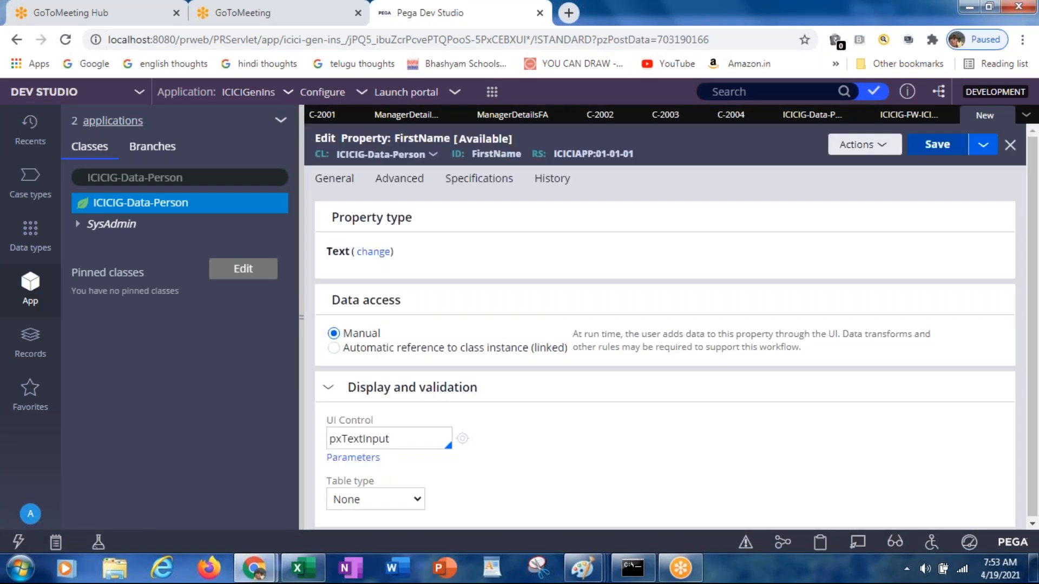
{"action": "left_click", "coordinate": [936, 147]}
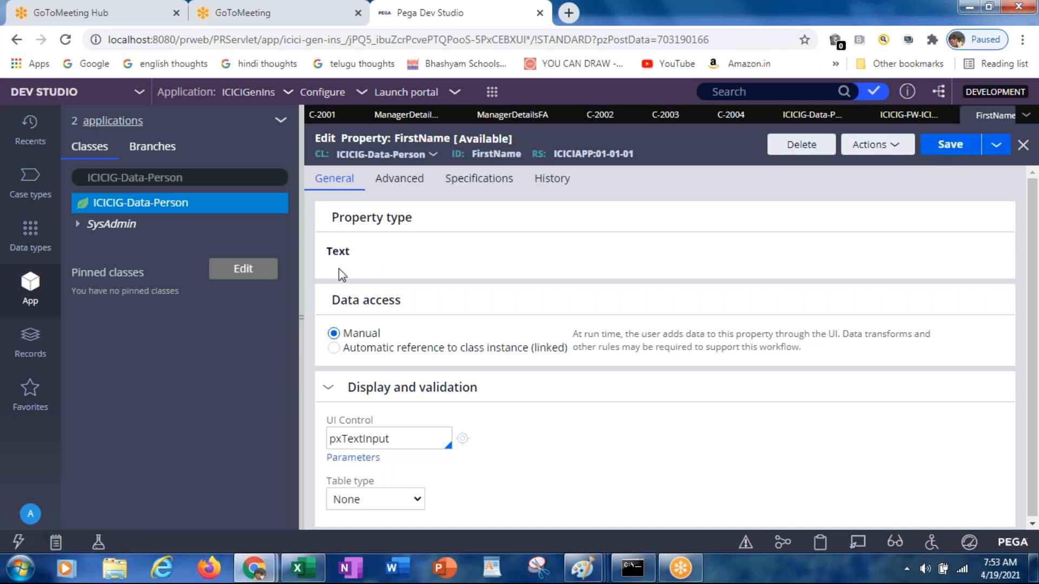
{"action": "right_click", "coordinate": [158, 209]}
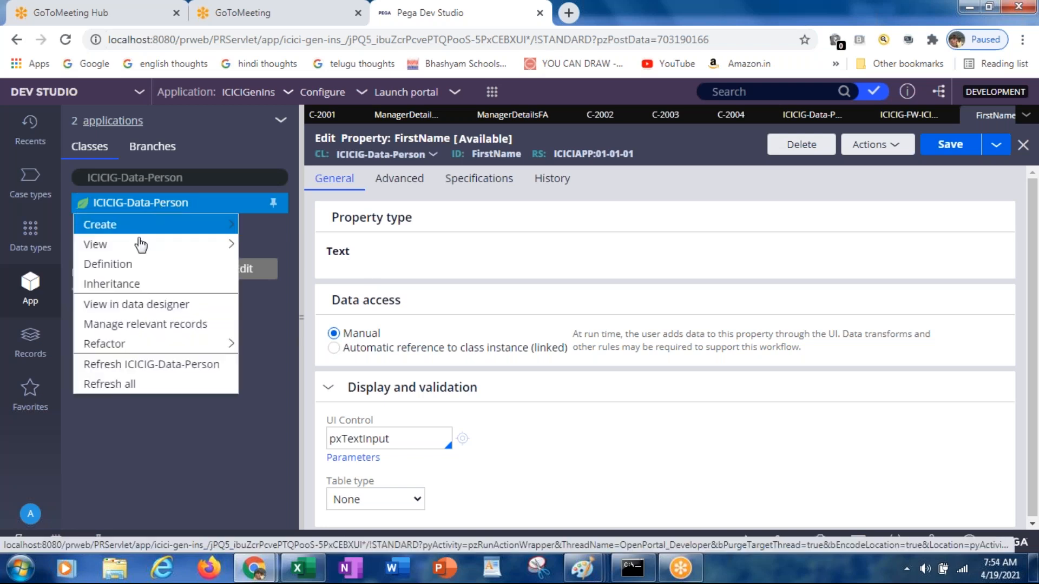
{"action": "mouse_move", "coordinate": [130, 230]}
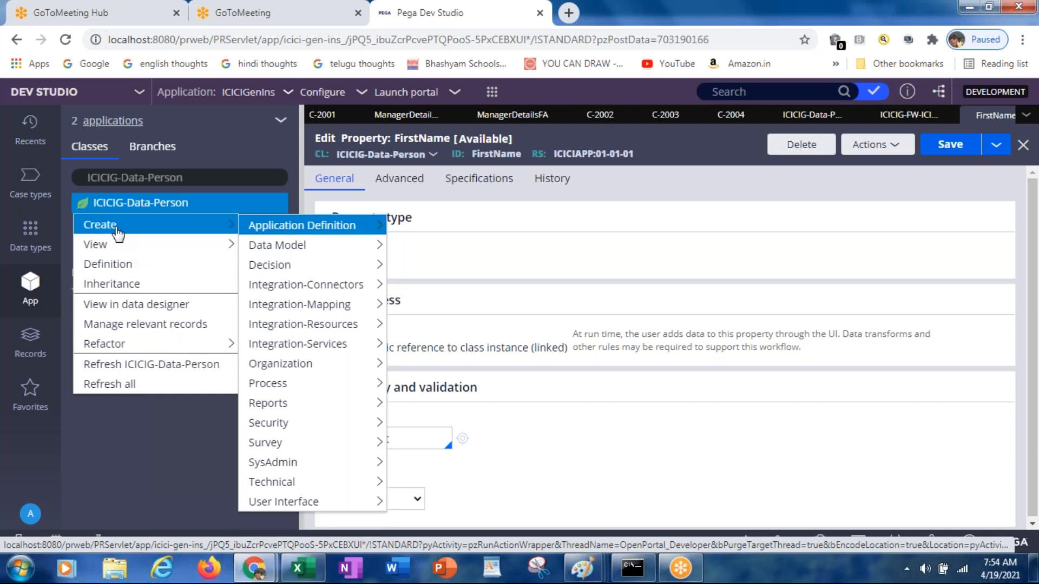
{"action": "mouse_move", "coordinate": [275, 254]}
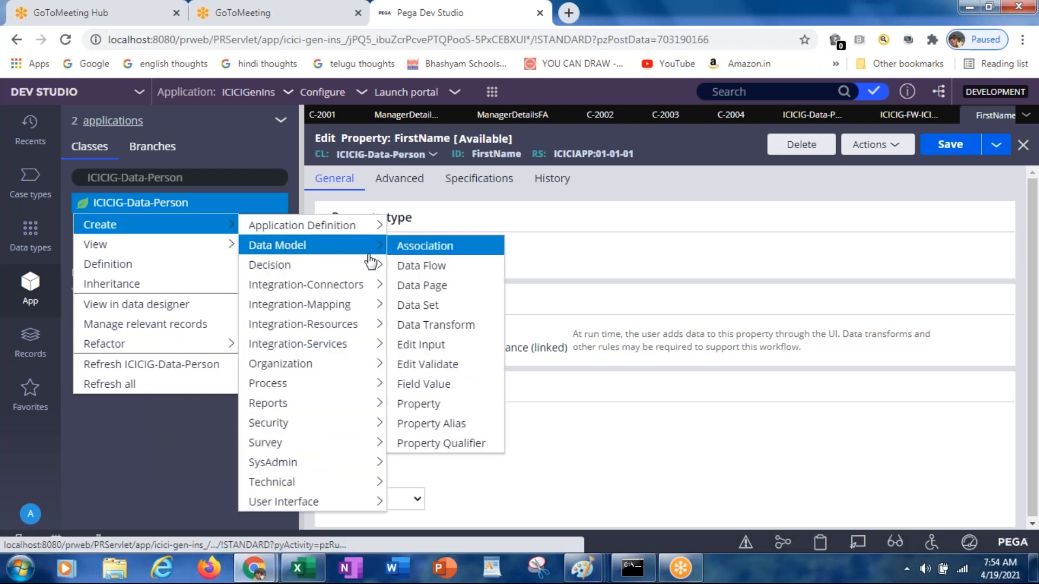
{"action": "left_click", "coordinate": [430, 307]}
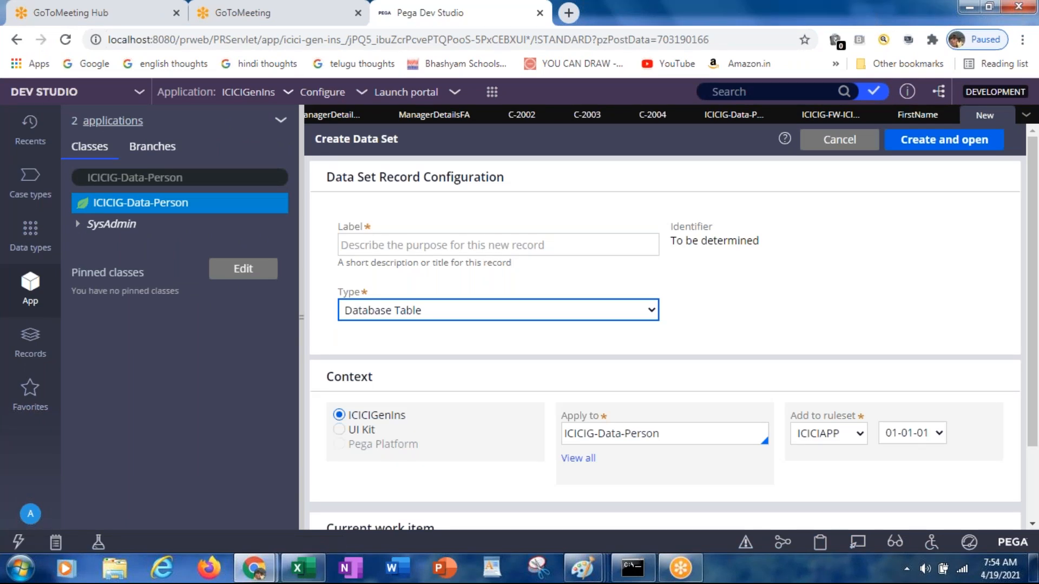
{"action": "left_click", "coordinate": [709, 198]}
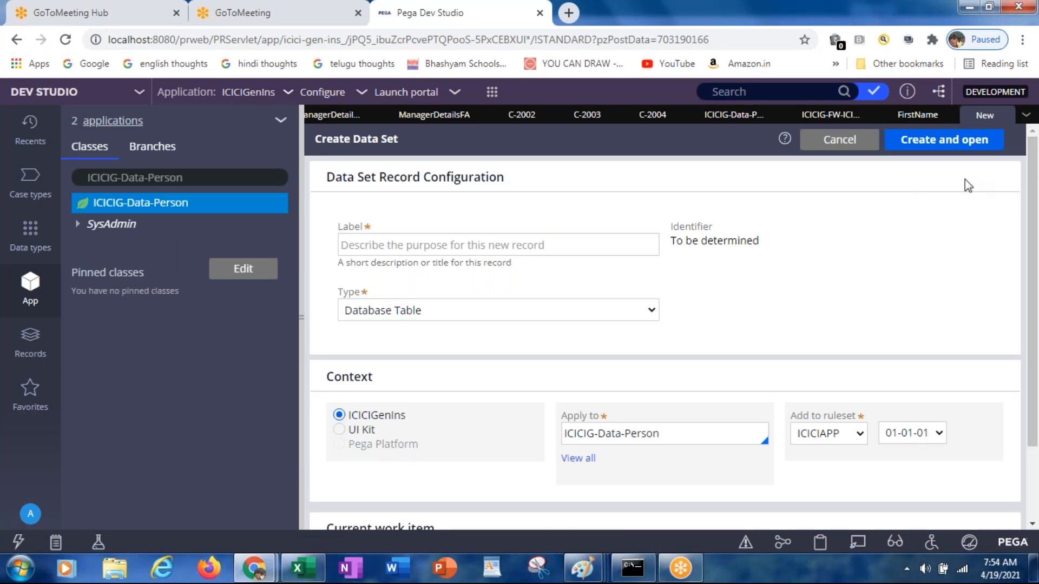
{"action": "left_click", "coordinate": [846, 146]}
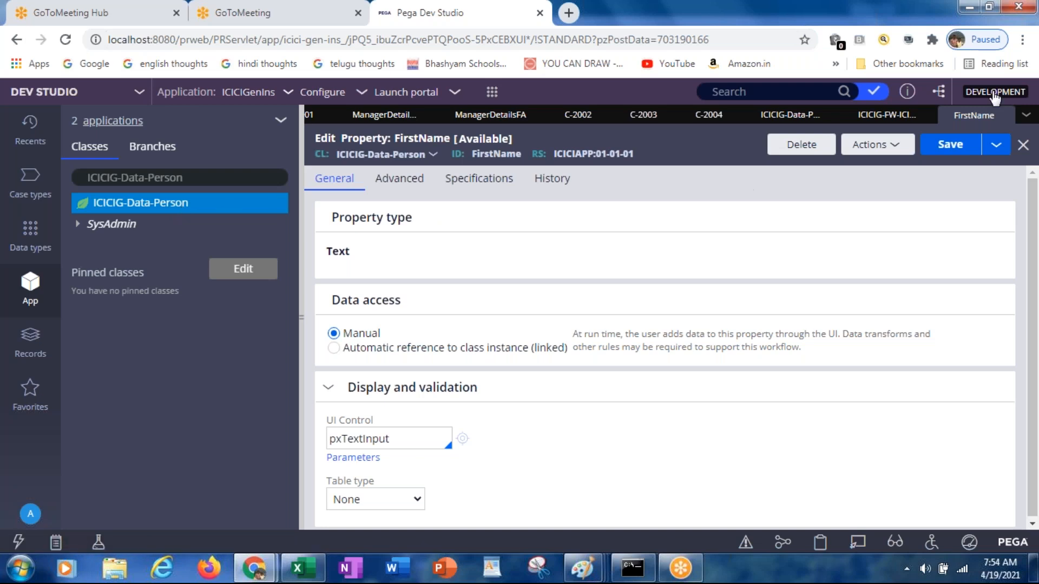
Step: Create and save a Text property labelled LastName in ICICIG-Data-Person, and refresh that class in the class explorer
{"action": "left_click", "coordinate": [847, 151]}
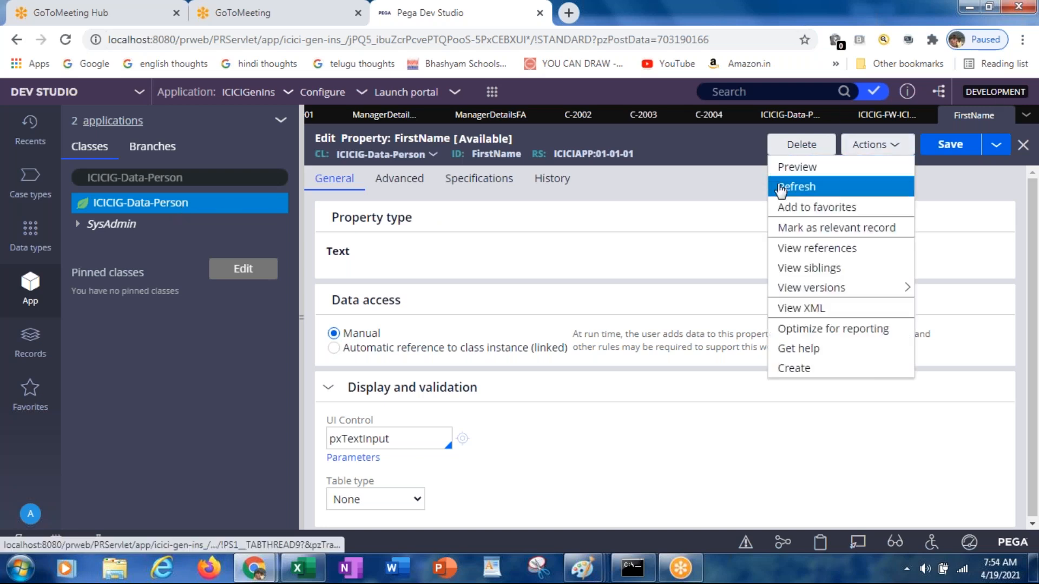
{"action": "left_click", "coordinate": [794, 369]}
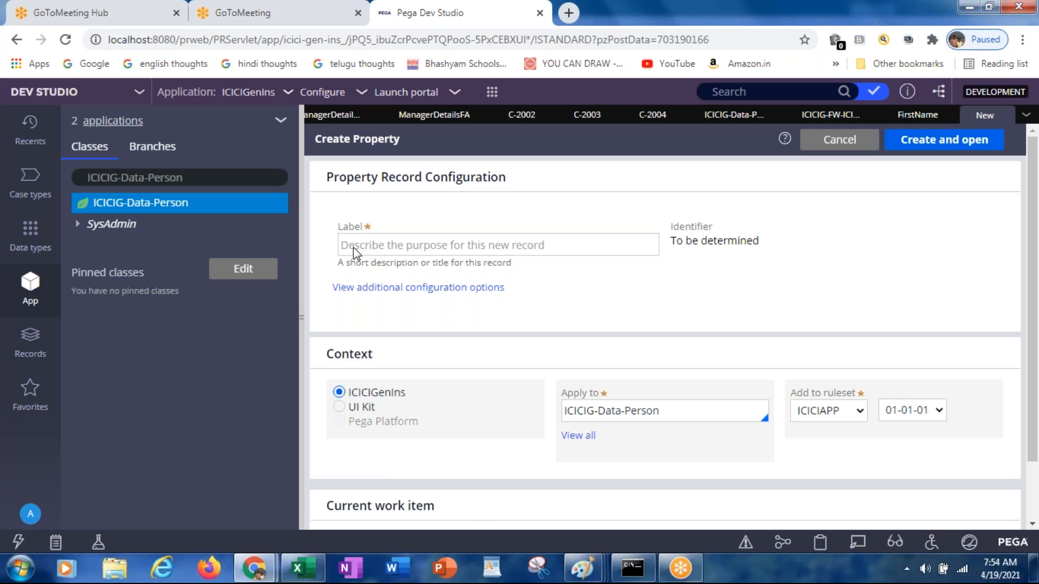
{"action": "left_click", "coordinate": [363, 247]}
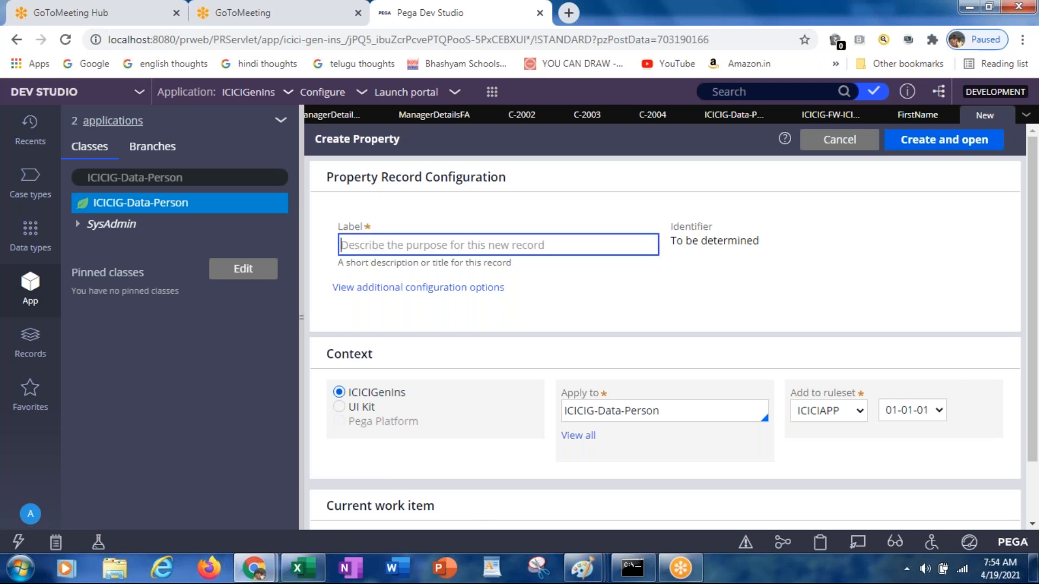
{"action": "type", "text": "LastName"}
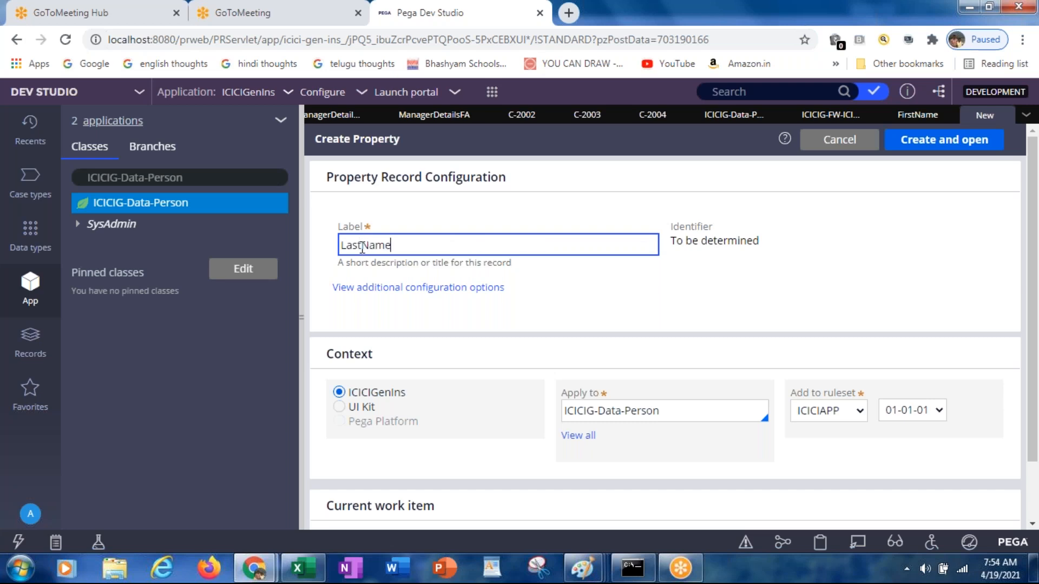
{"action": "key", "text": "Tab"}
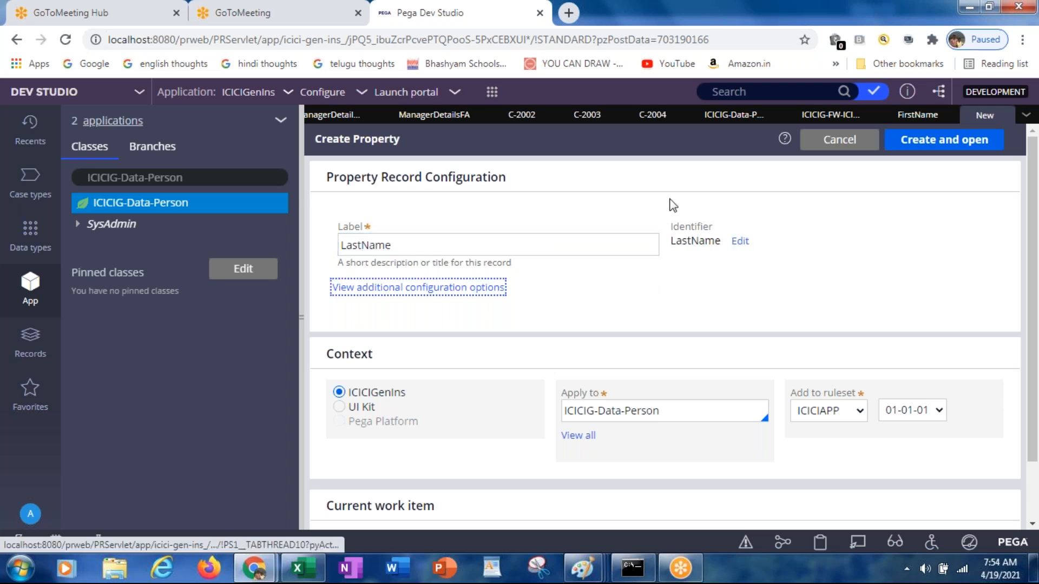
{"action": "left_click", "coordinate": [922, 142]}
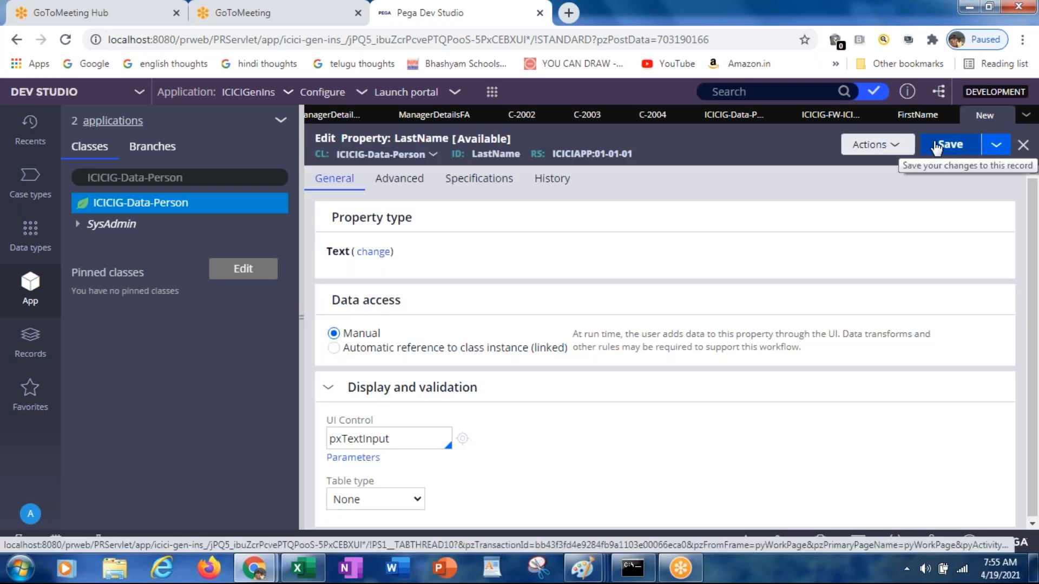
{"action": "left_click", "coordinate": [936, 146]}
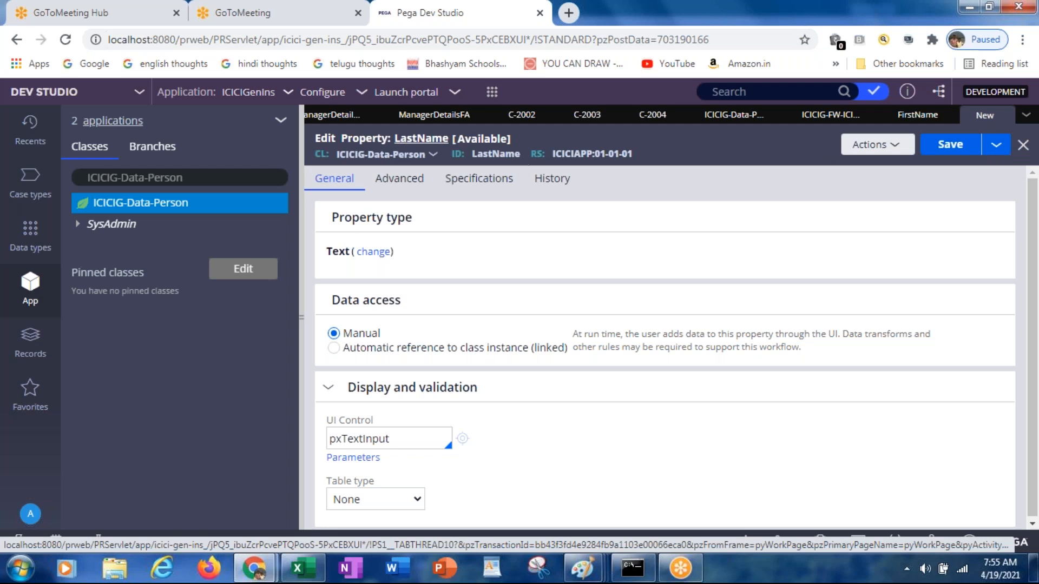
{"action": "left_click", "coordinate": [142, 210]}
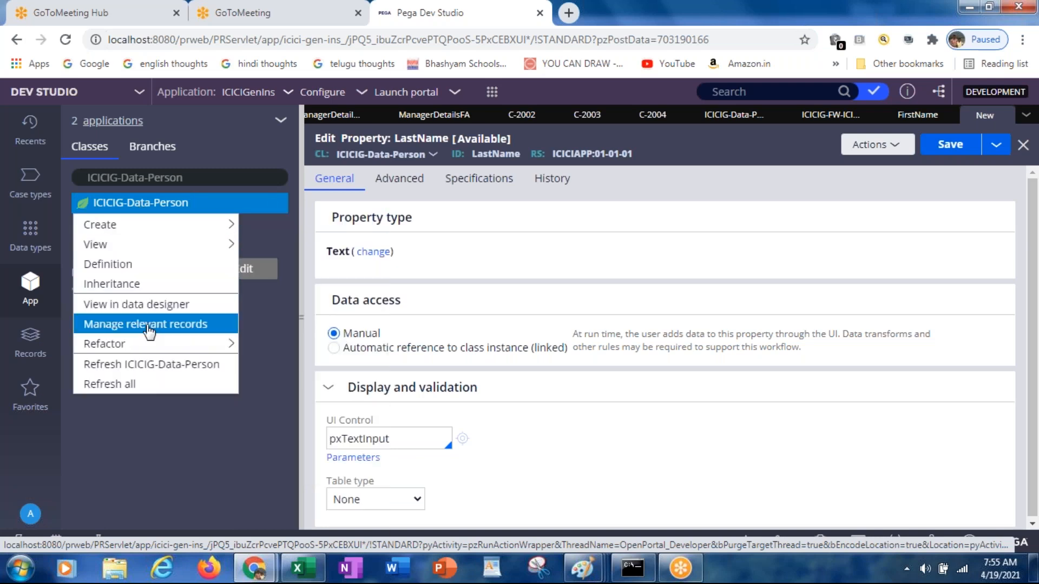
{"action": "left_click", "coordinate": [144, 364]}
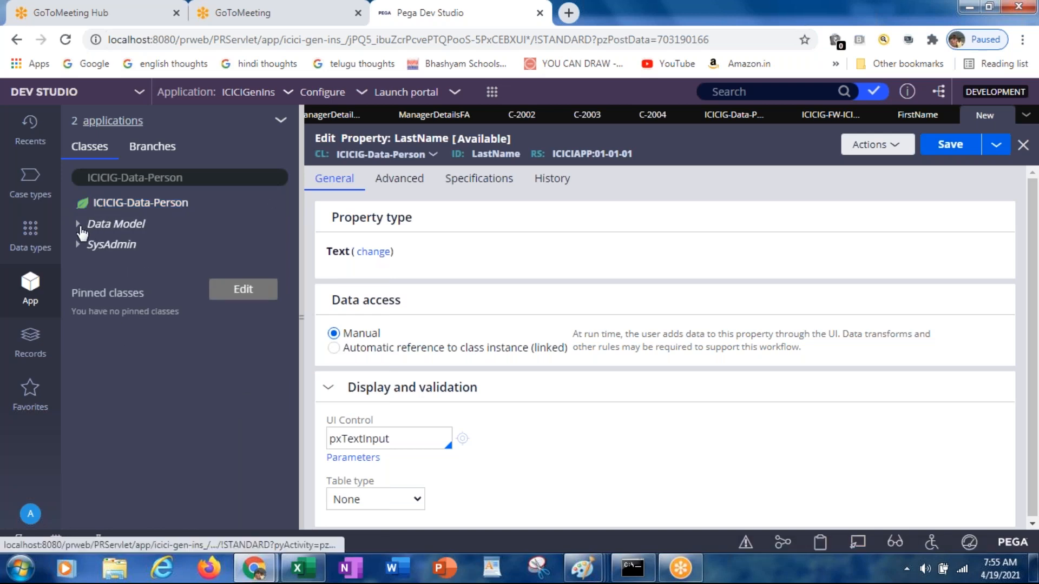
Step: Save the LastName property, refresh ICICIG-Data-Person in the class explorer and expand its list of properties
{"action": "left_click", "coordinate": [79, 229]}
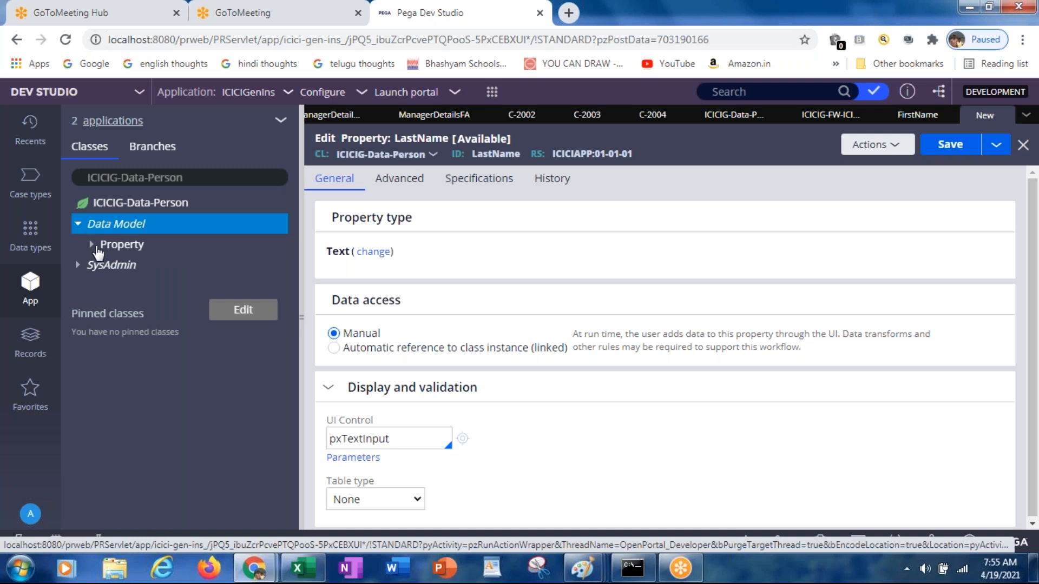
{"action": "left_click", "coordinate": [92, 247]}
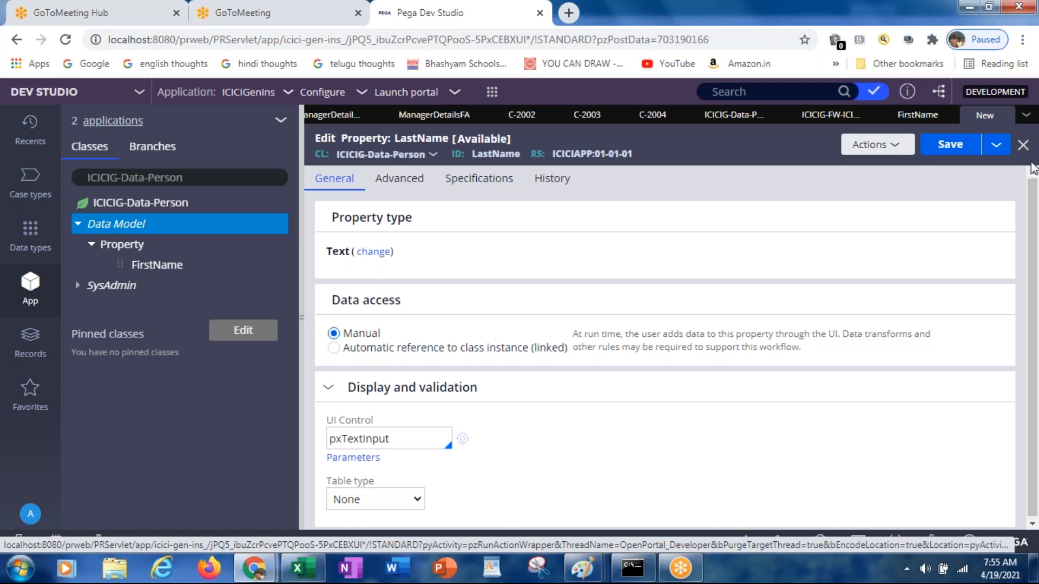
{"action": "left_click", "coordinate": [952, 145]}
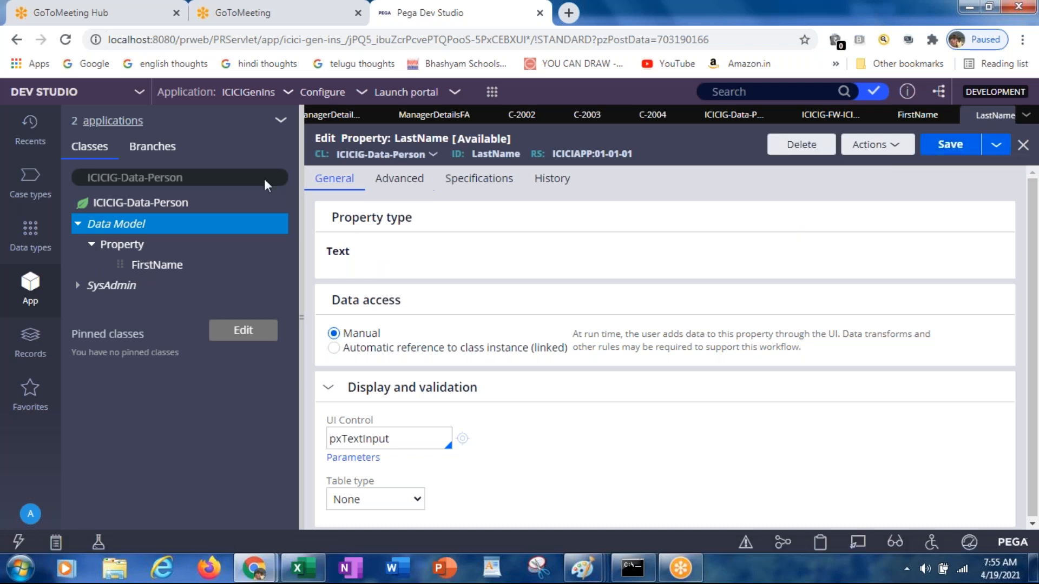
{"action": "left_click", "coordinate": [140, 248]}
{"action": "right_click", "coordinate": [140, 247]}
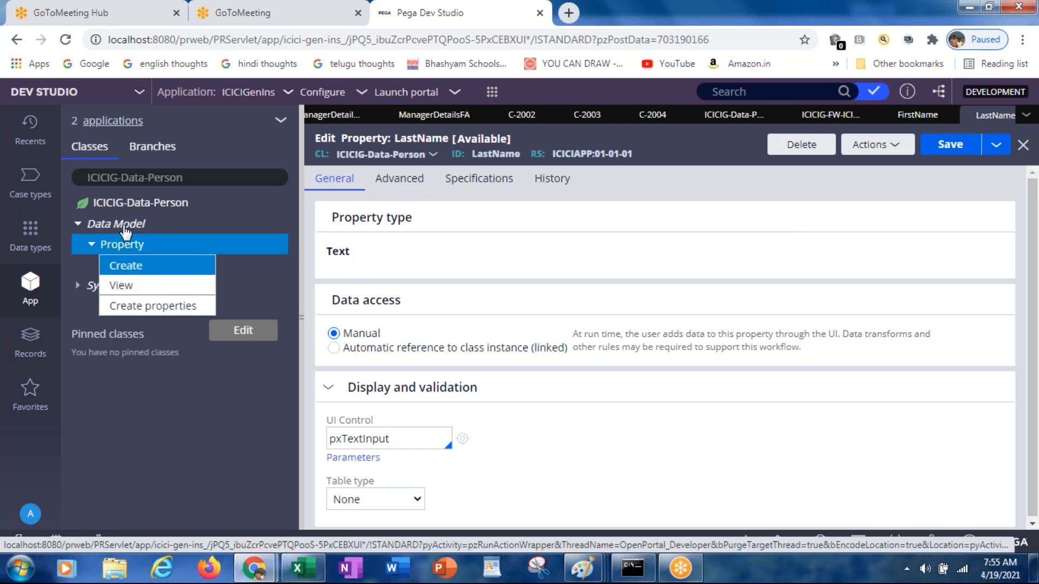
{"action": "left_click", "coordinate": [121, 205]}
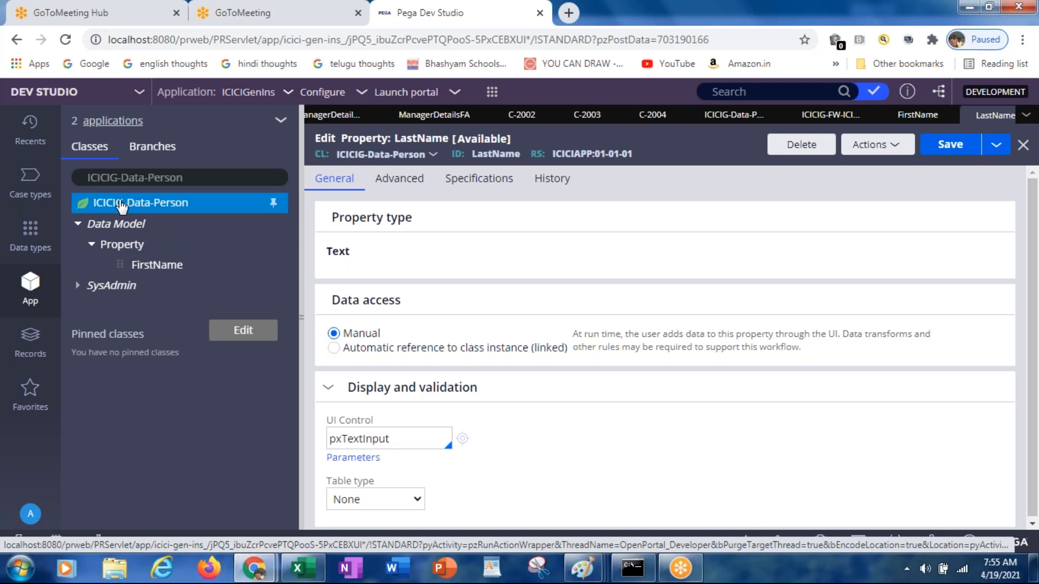
{"action": "right_click", "coordinate": [122, 204]}
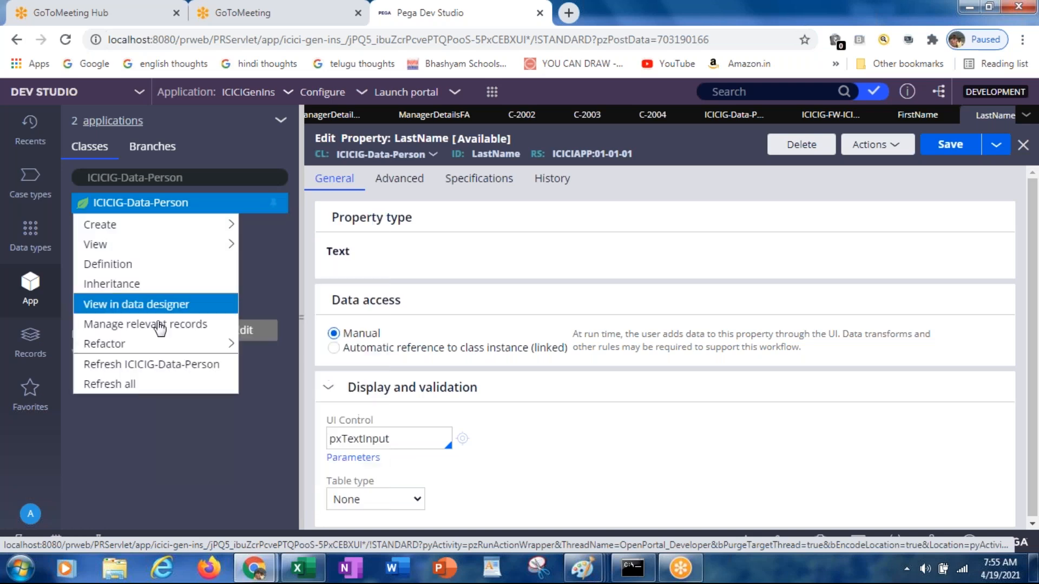
{"action": "left_click", "coordinate": [152, 368]}
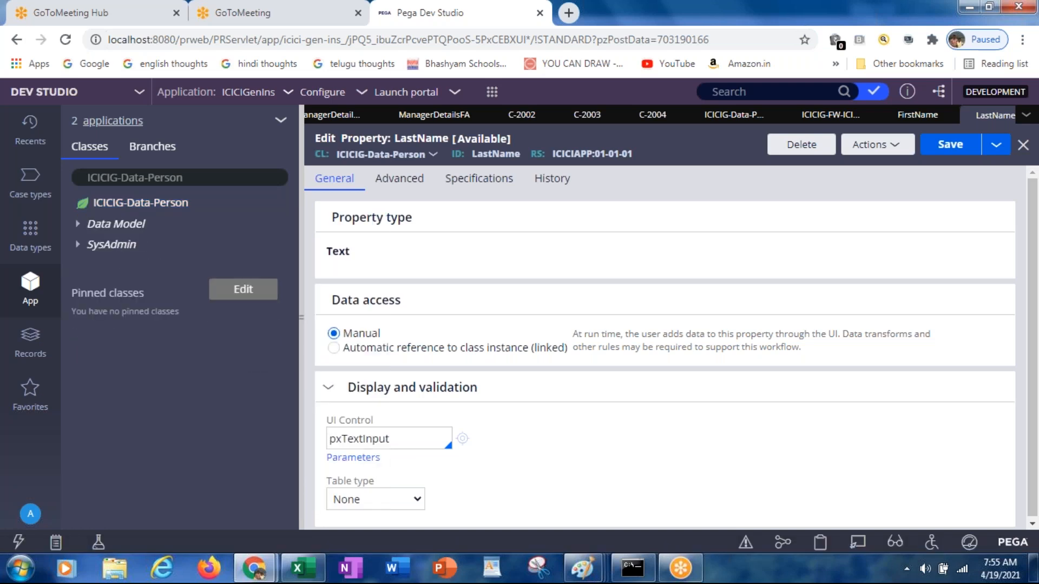
{"action": "left_click", "coordinate": [79, 229]}
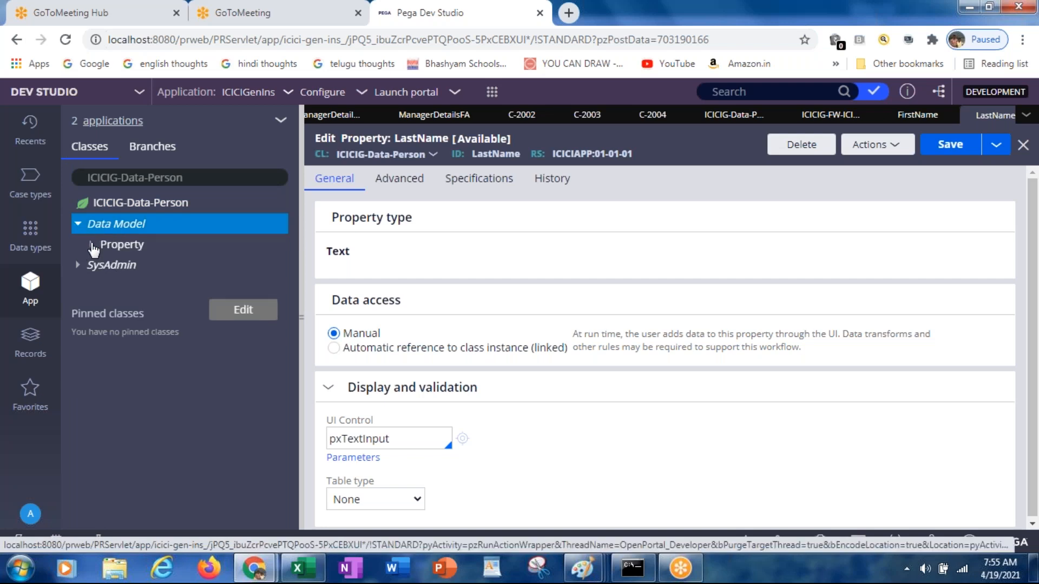
{"action": "left_click", "coordinate": [92, 246]}
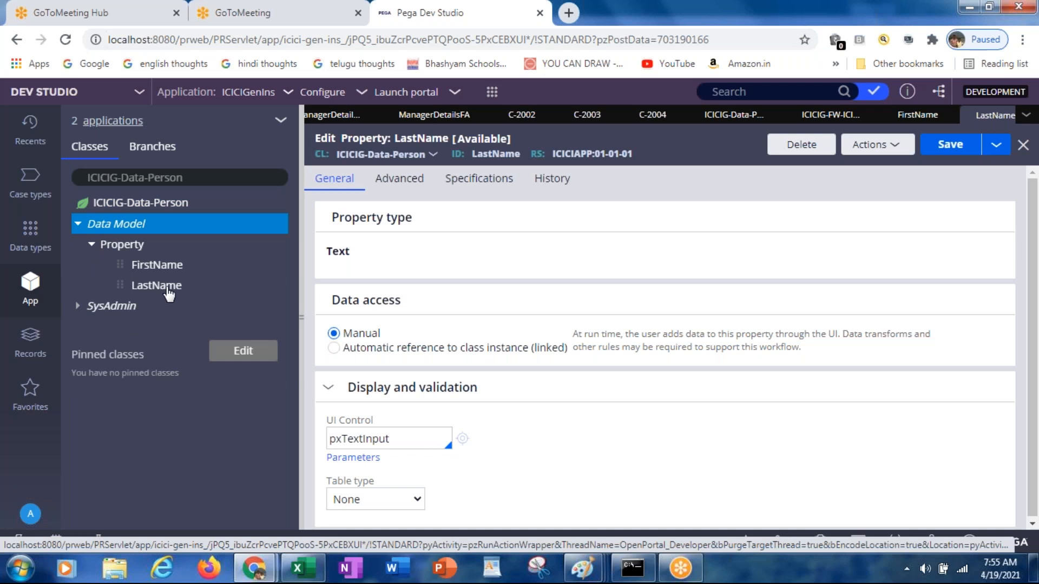
Step: Create a property labelled DOB in ICICIG-Data-Person, change its type to Date and save it
{"action": "right_click", "coordinate": [134, 248]}
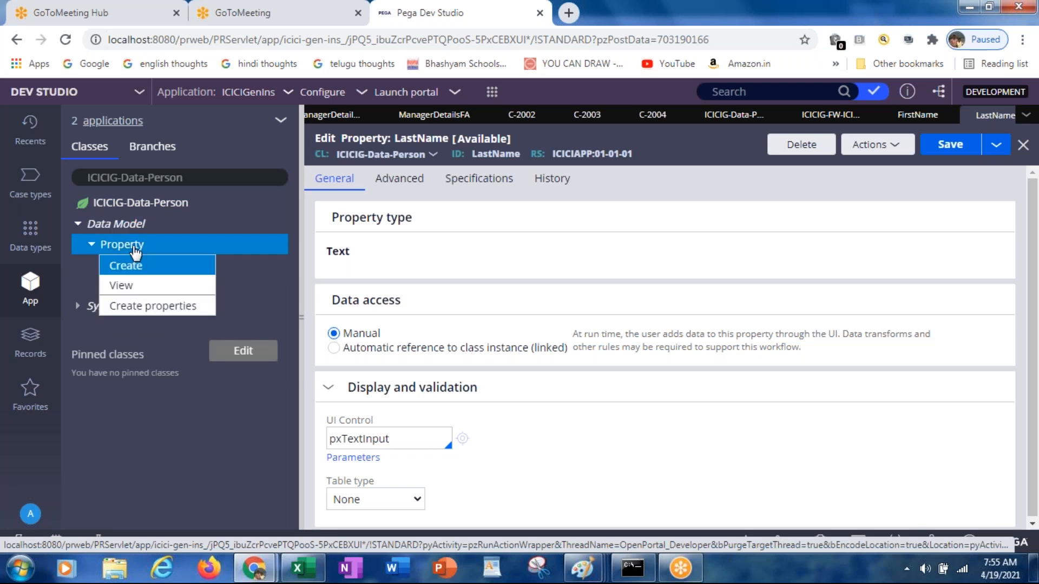
{"action": "left_click", "coordinate": [123, 267]}
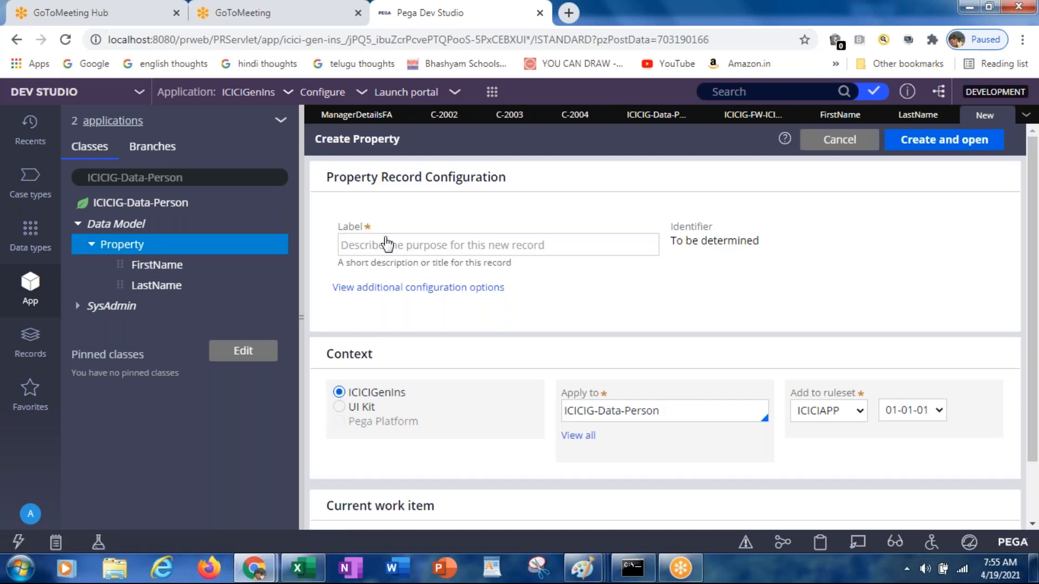
{"action": "left_click", "coordinate": [358, 246]}
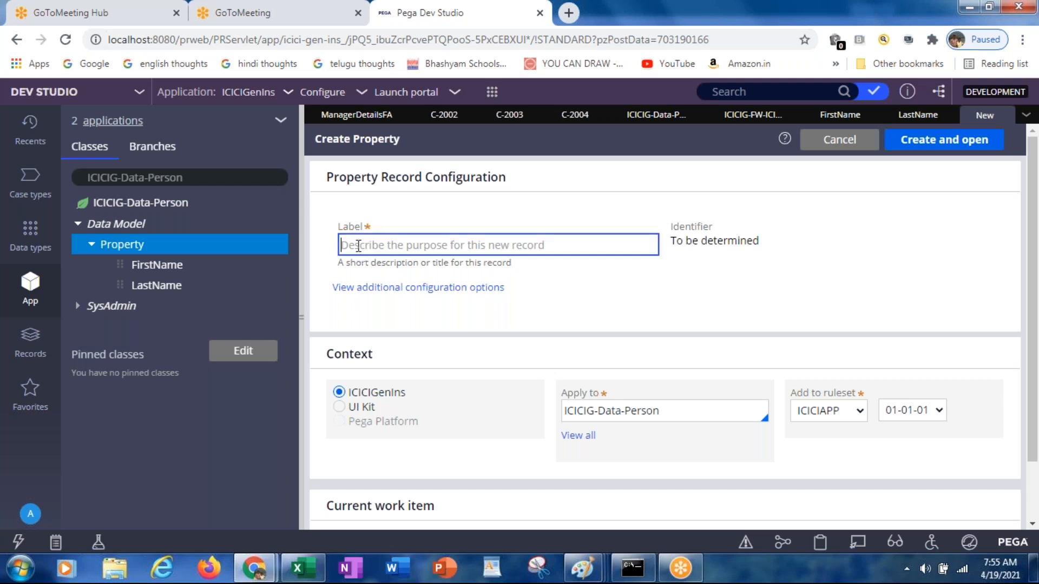
{"action": "type", "text": "DOB"}
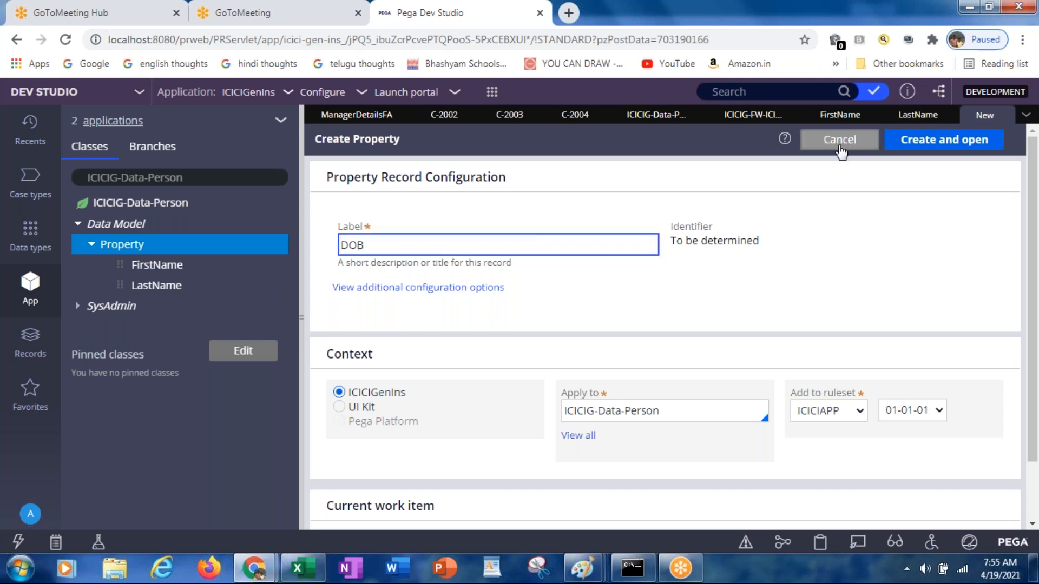
{"action": "left_click", "coordinate": [916, 142]}
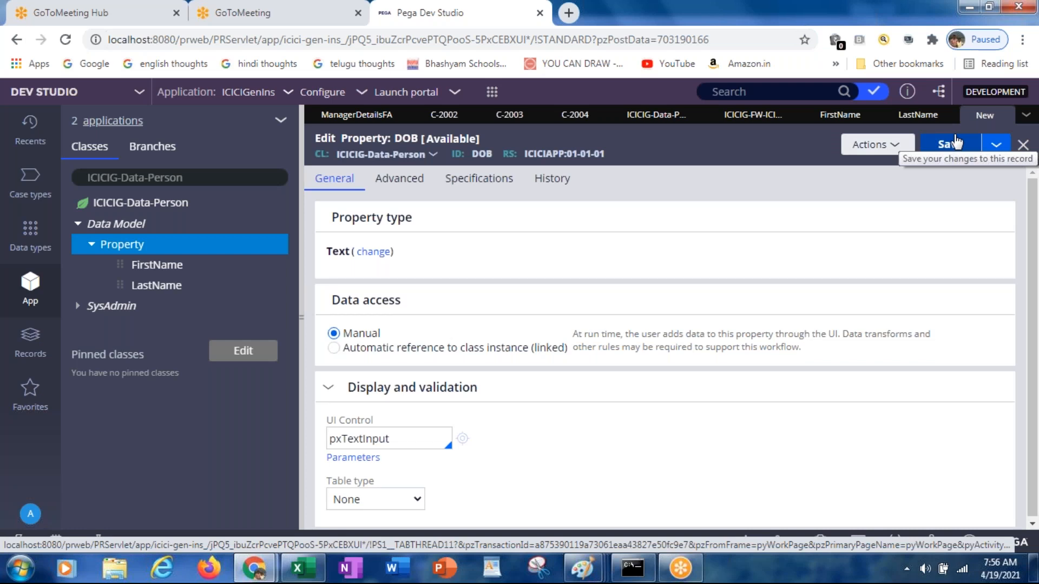
{"action": "left_click", "coordinate": [366, 253]}
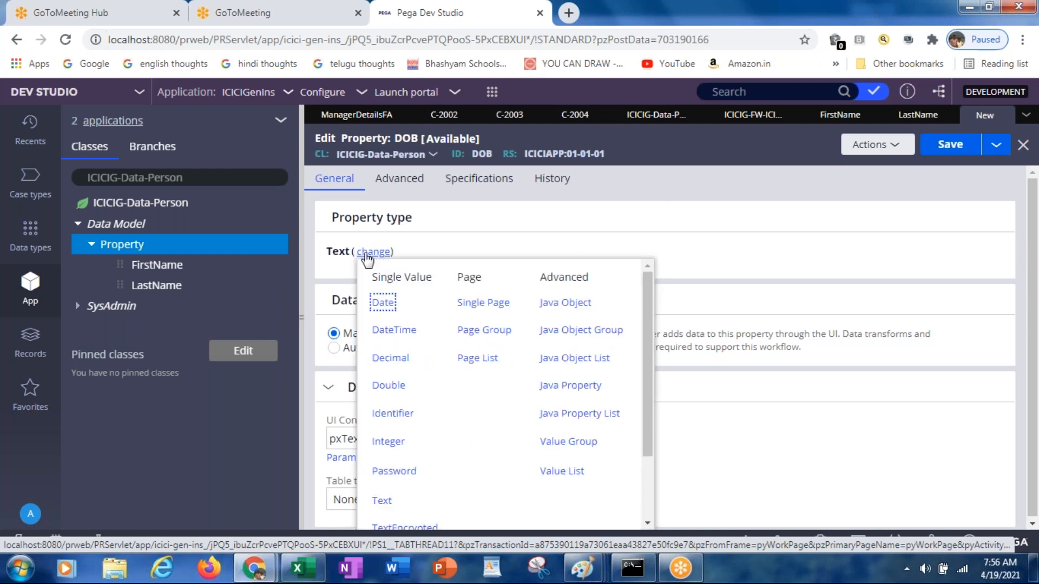
{"action": "left_click", "coordinate": [385, 305]}
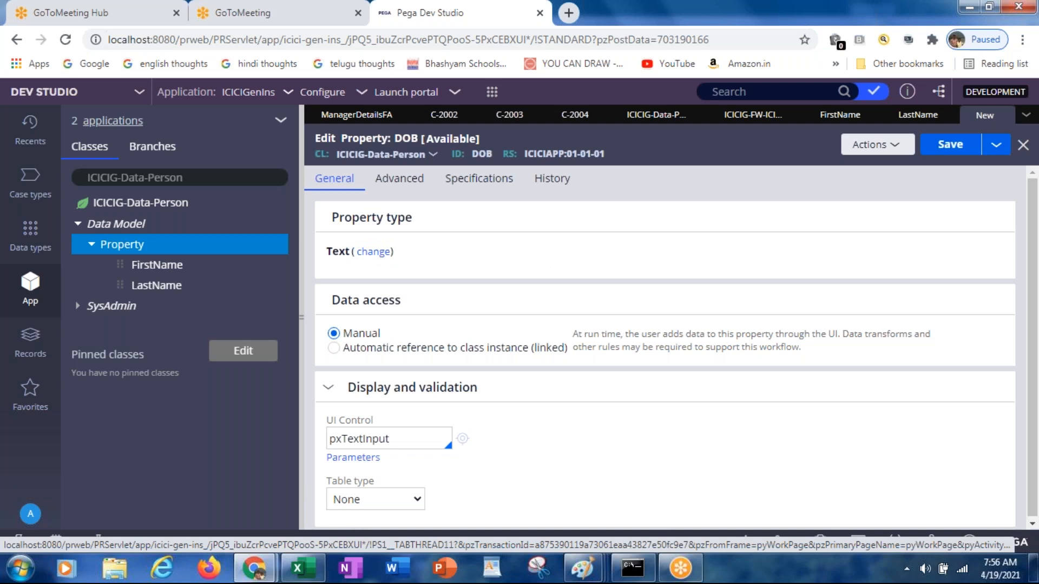
{"action": "left_click", "coordinate": [952, 147]}
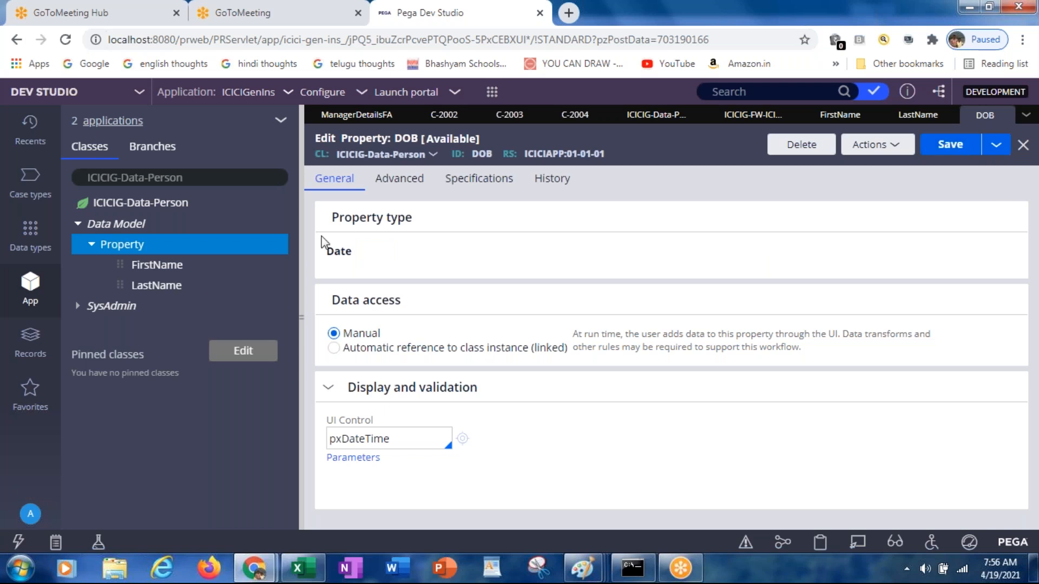
Step: Create and open a new property labelled Gender in the ICICIG-Data-Person class
{"action": "right_click", "coordinate": [130, 251]}
{"action": "left_click", "coordinate": [135, 275]}
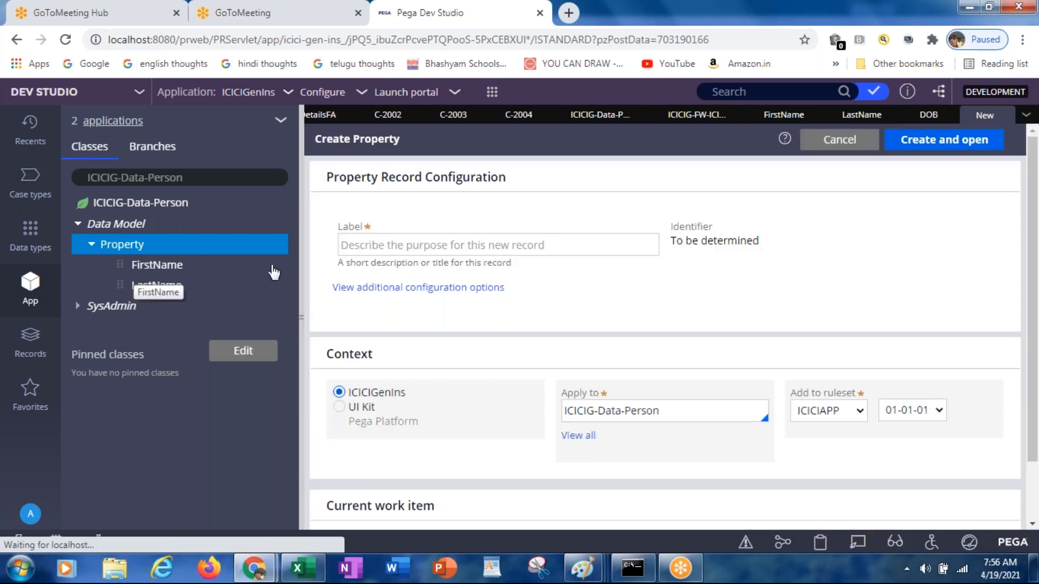
{"action": "left_click", "coordinate": [378, 245]}
{"action": "type", "text": "g"}
{"action": "key", "text": "BackSpace"}
{"action": "type", "text": "Gender"}
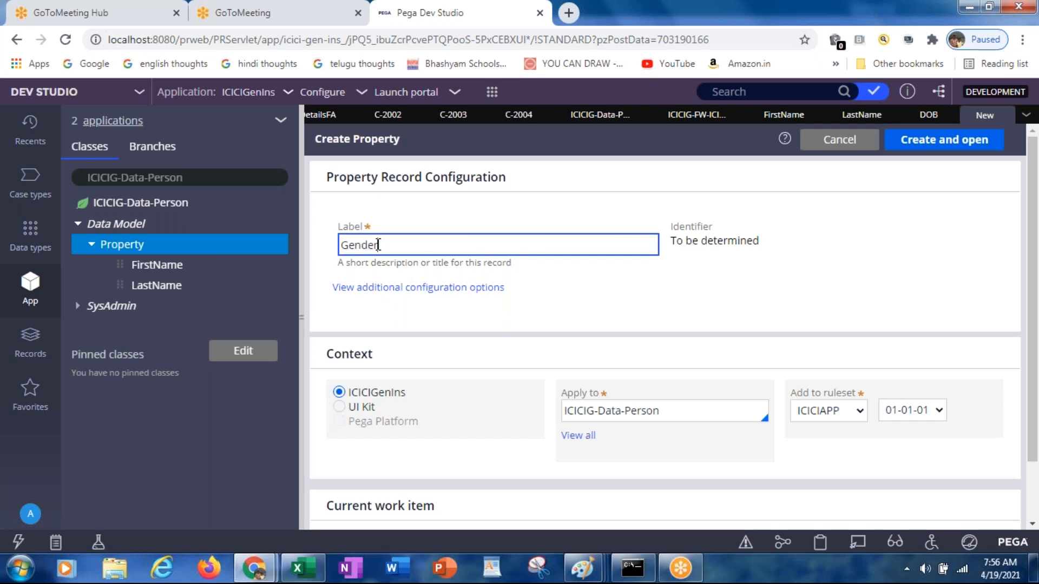
{"action": "left_click", "coordinate": [928, 146]}
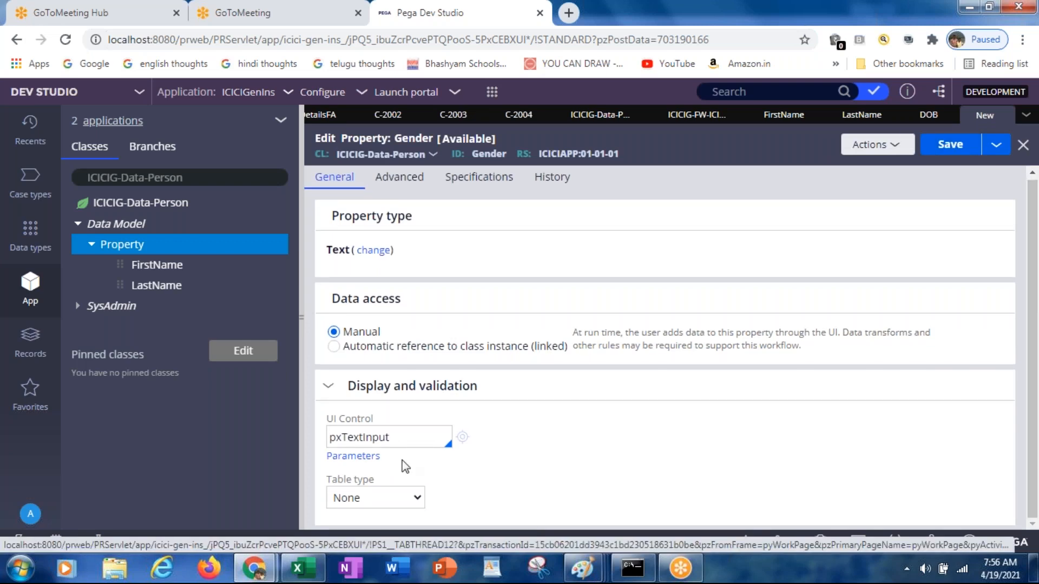
Step: Set the Gender property's UI control to pxRadioButtons
{"action": "left_click", "coordinate": [399, 438]}
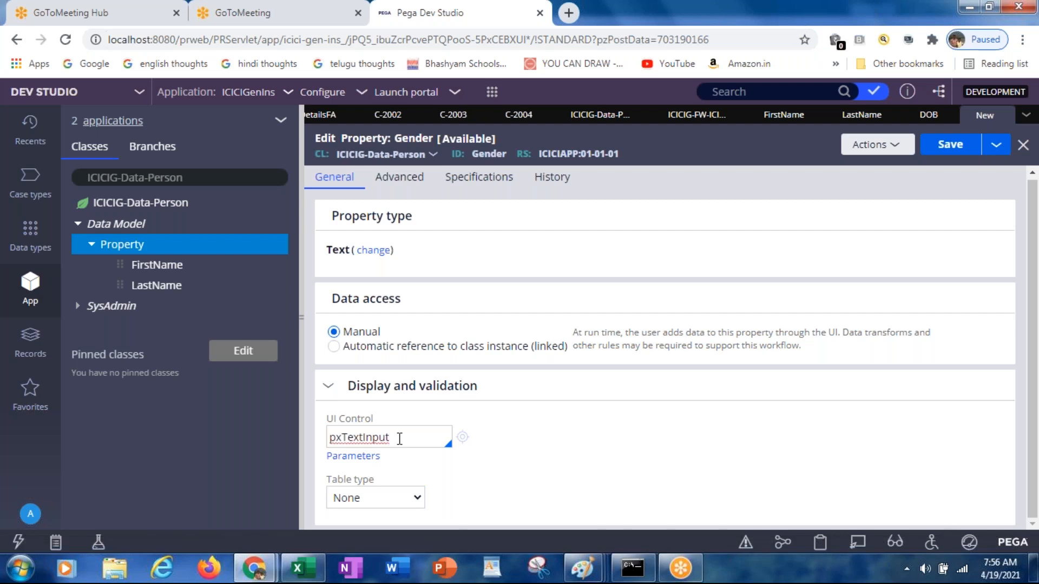
{"action": "key", "text": "BackSpace"}
{"action": "key", "text": "BackSpace"}
{"action": "key", "text": "BackSpace"}
{"action": "key", "text": "BackSpace"}
{"action": "key", "text": "BackSpace"}
{"action": "key", "text": "BackSpace"}
{"action": "key", "text": "BackSpace"}
{"action": "key", "text": "BackSpace"}
{"action": "key", "text": "BackSpace"}
{"action": "type", "text": "RadioButton"}
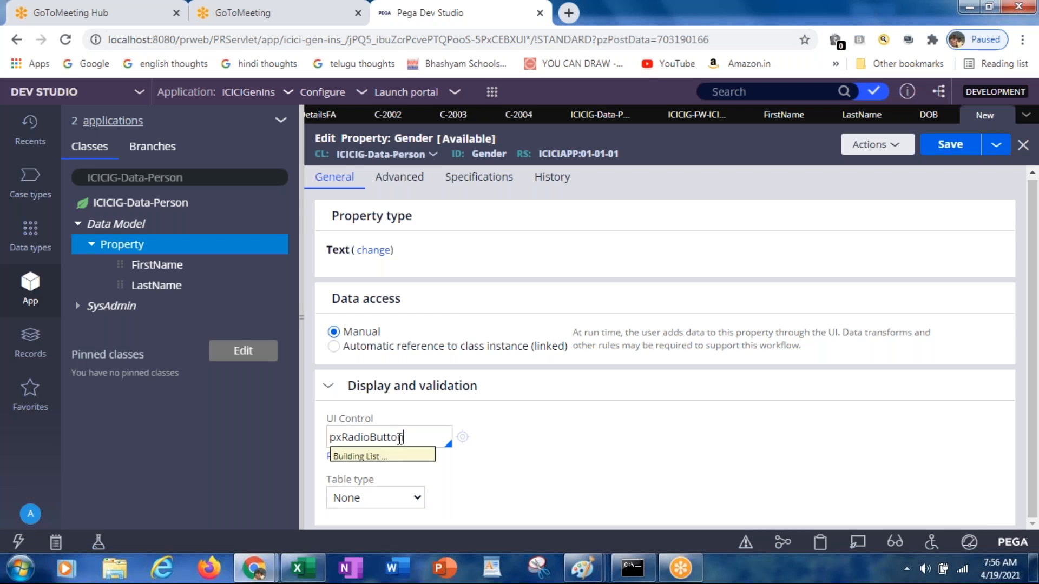
{"action": "key", "text": "Return"}
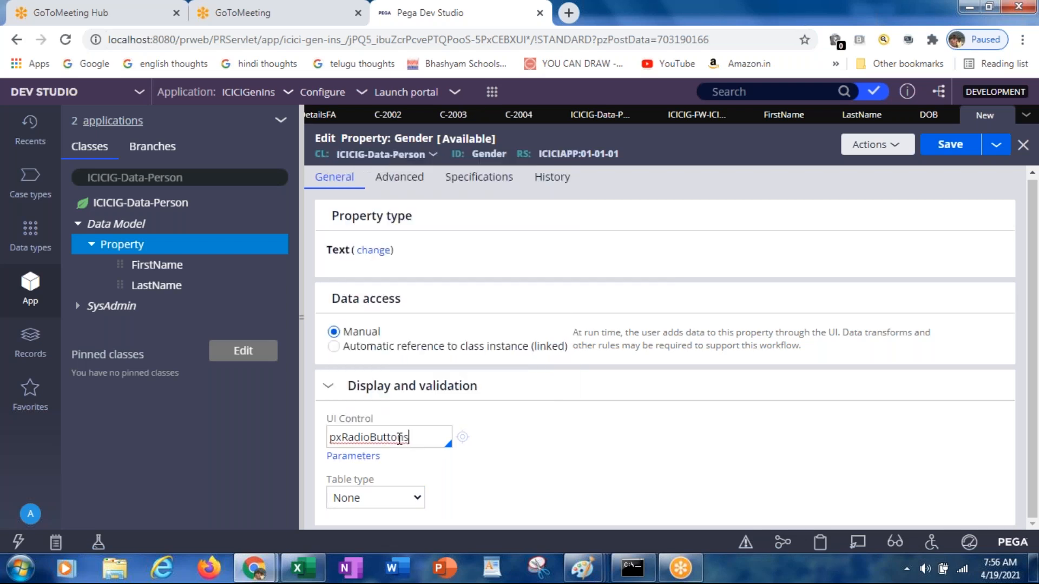
{"action": "key", "text": "Tab"}
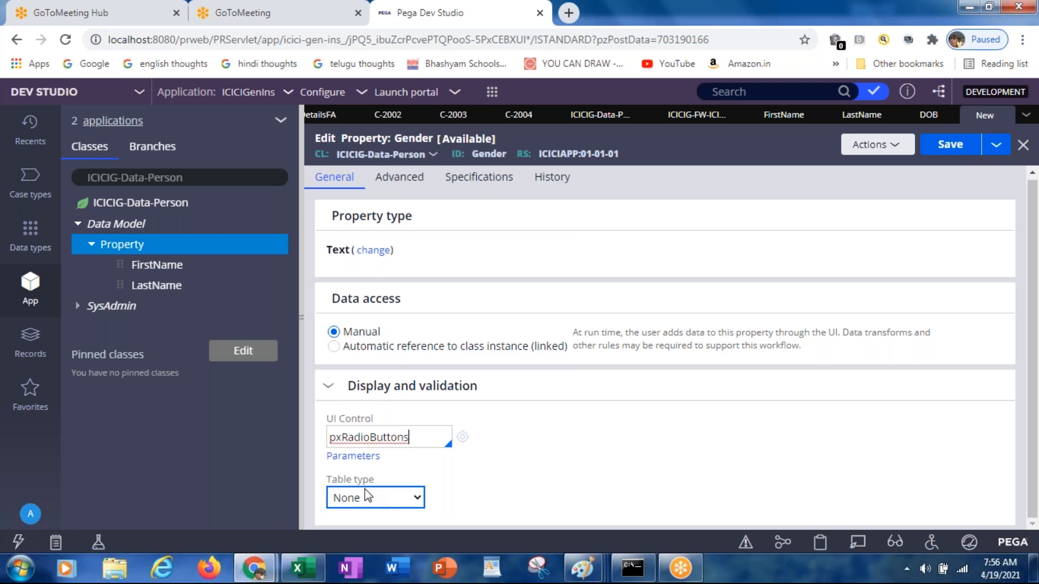
Step: Give the Gender property a Local List table with the values Male and Female, and save it
{"action": "left_click", "coordinate": [368, 500]}
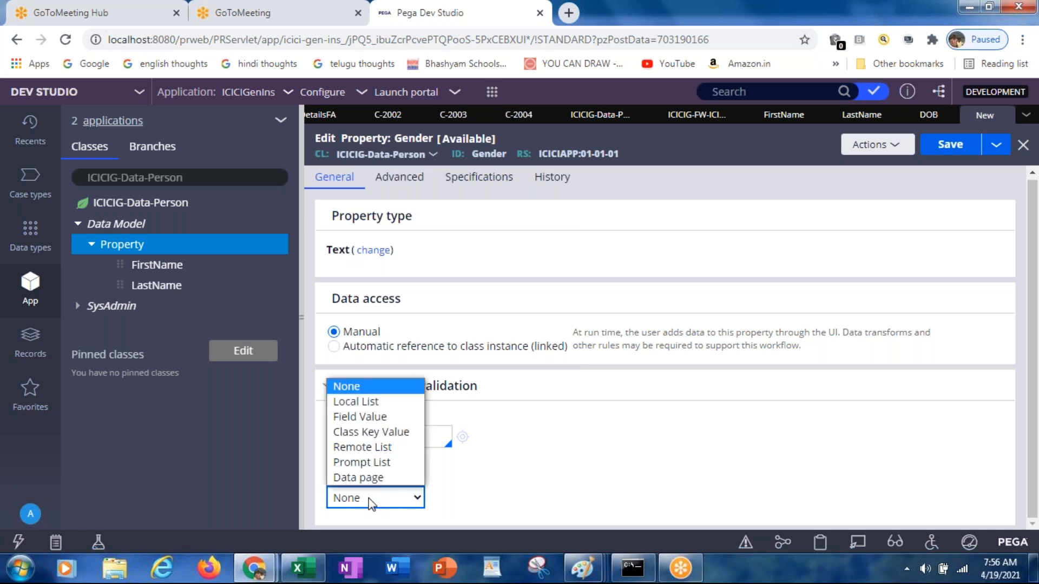
{"action": "left_click", "coordinate": [351, 404]}
{"action": "scroll", "coordinate": [352, 403], "scroll_direction": "down", "scroll_amount": 3}
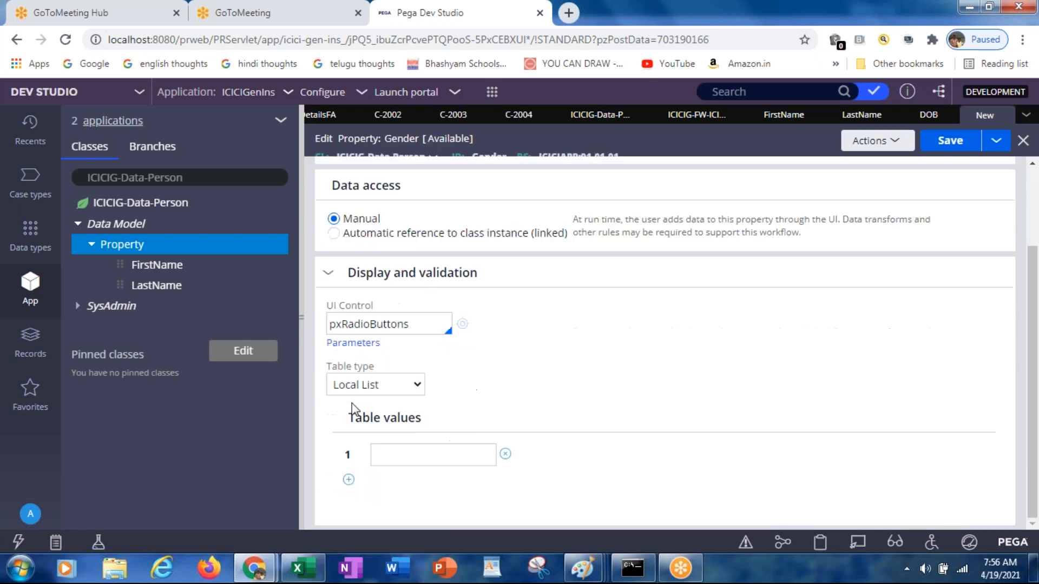
{"action": "left_click", "coordinate": [395, 462]}
{"action": "type", "text": "Male"}
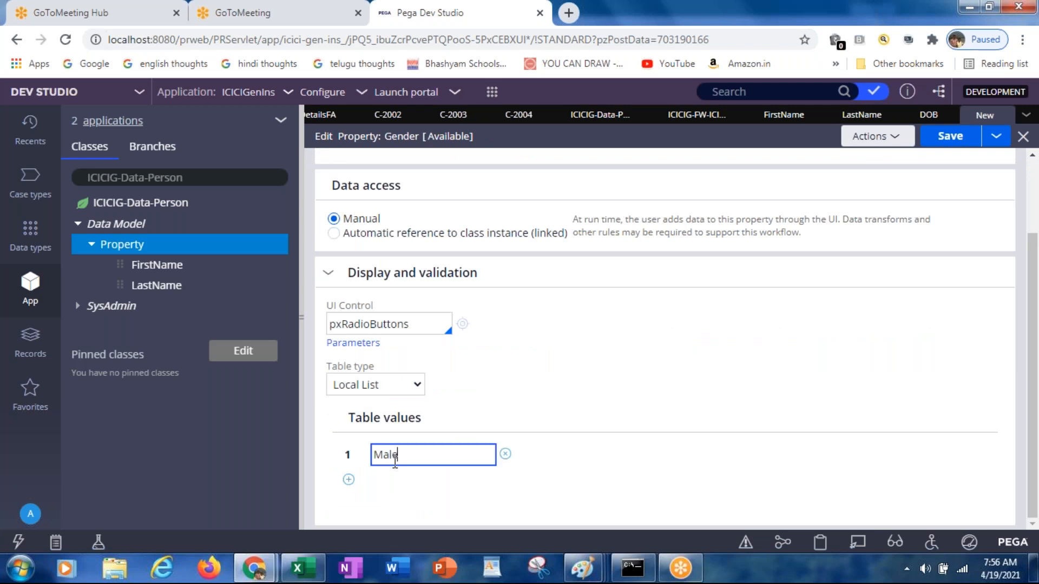
{"action": "left_click", "coordinate": [348, 479]}
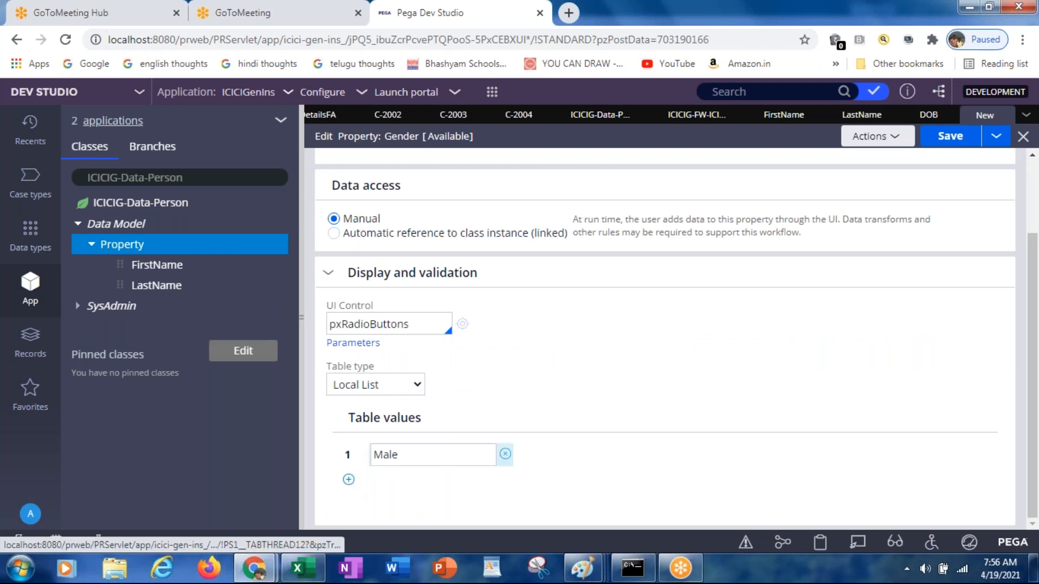
{"action": "type", "text": "Female"}
{"action": "left_click", "coordinate": [947, 140]}
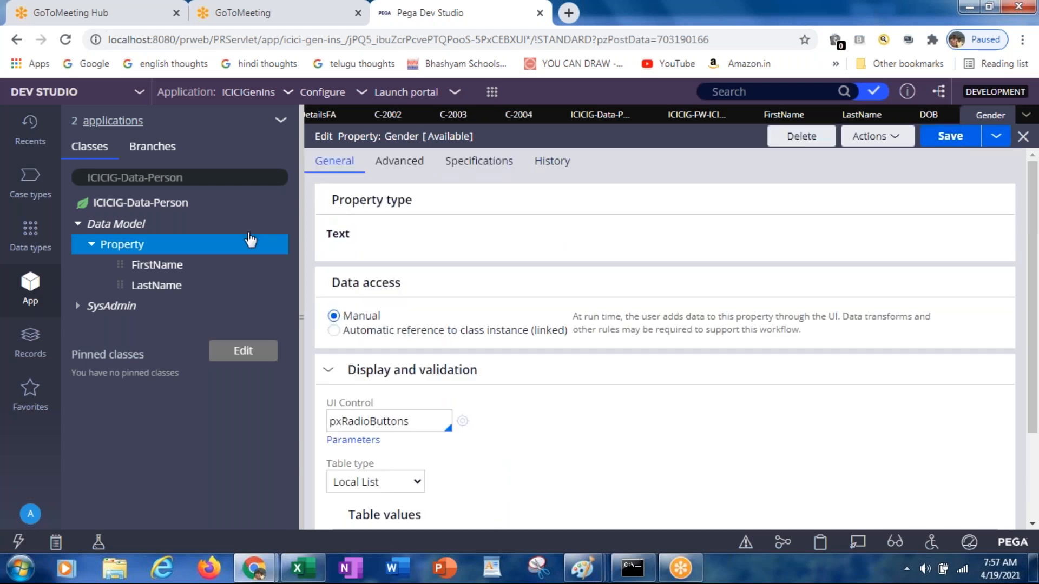
Step: Refresh ICICIG-Data-Person in the class explorer and expand its data model down to the individual properties
{"action": "left_click", "coordinate": [140, 209]}
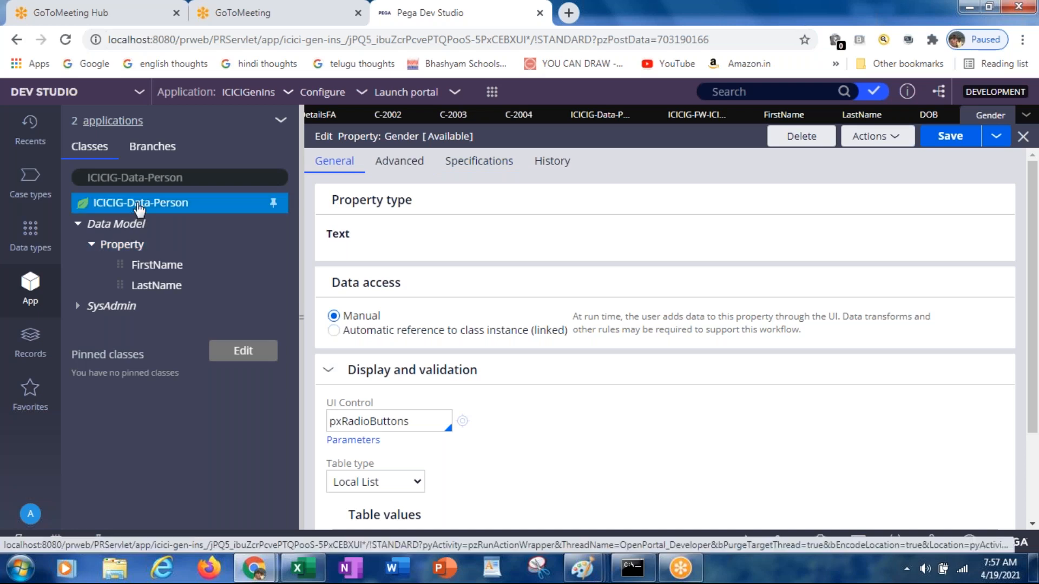
{"action": "right_click", "coordinate": [140, 208]}
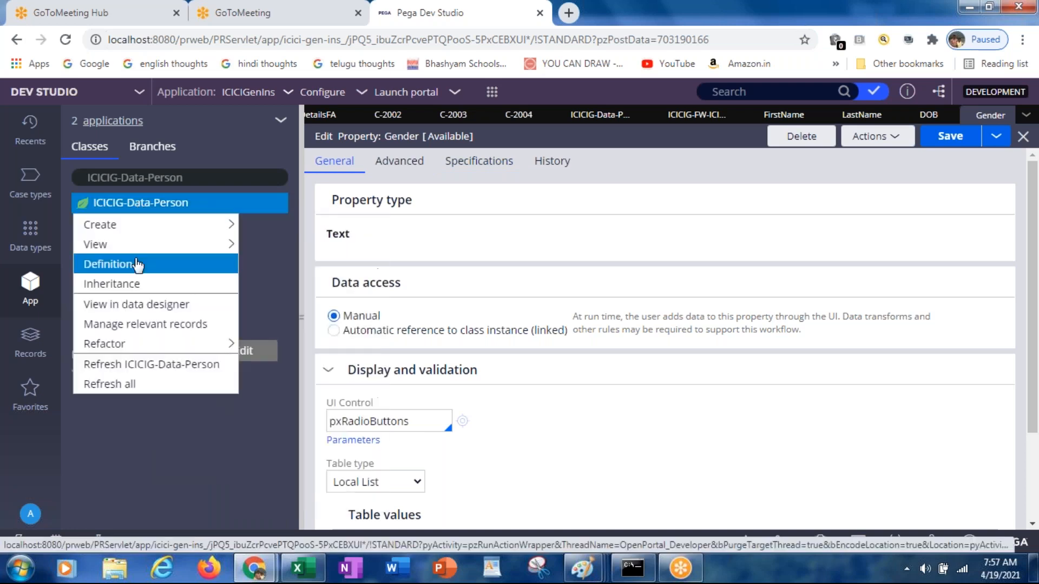
{"action": "left_click", "coordinate": [140, 365]}
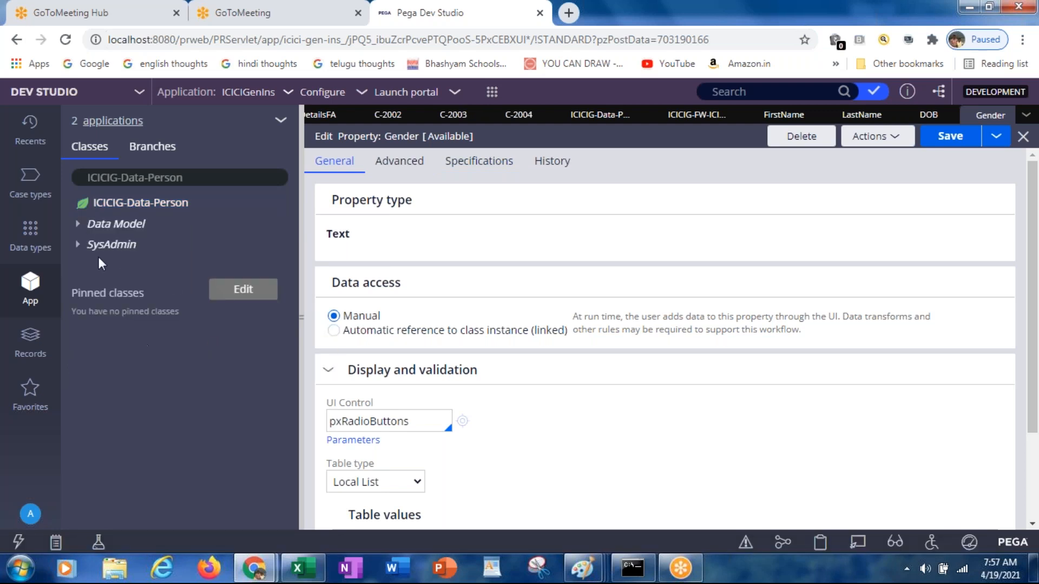
{"action": "left_click", "coordinate": [80, 226]}
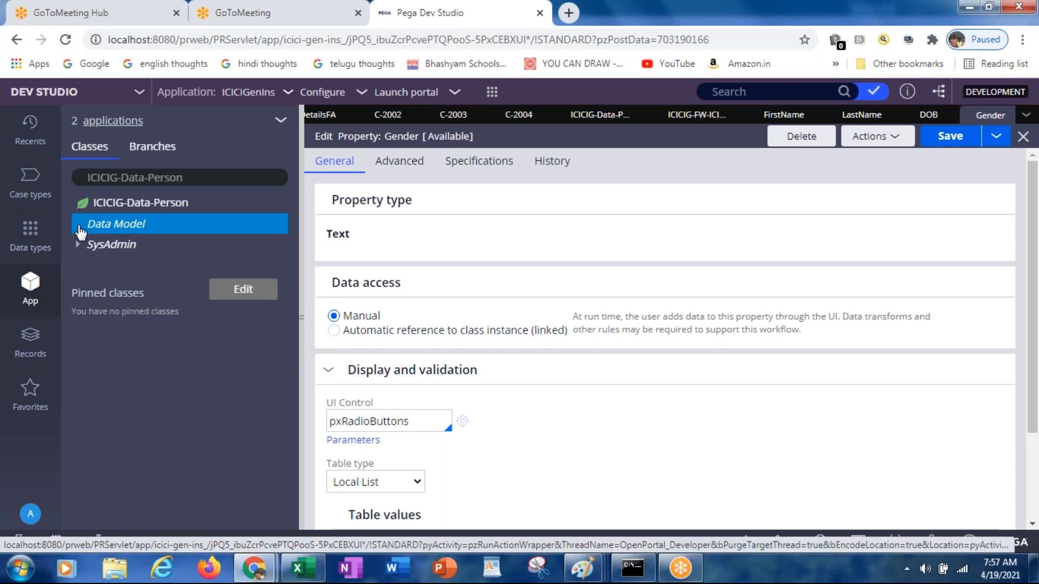
{"action": "left_click", "coordinate": [92, 246]}
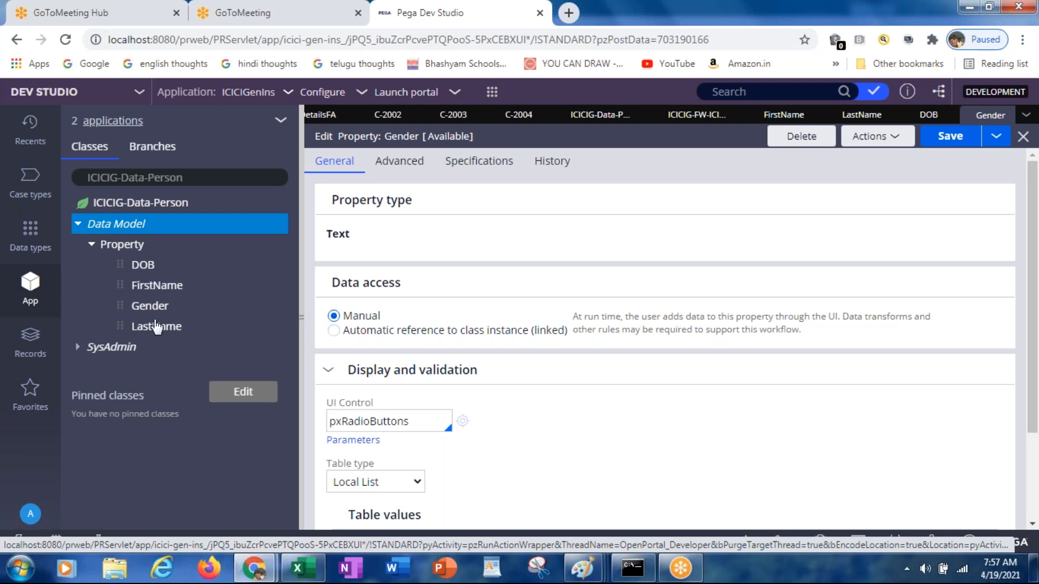
Step: Show the parent class ICICIG-Data in the class explorer and refresh the explorer
{"action": "left_click", "coordinate": [199, 174]}
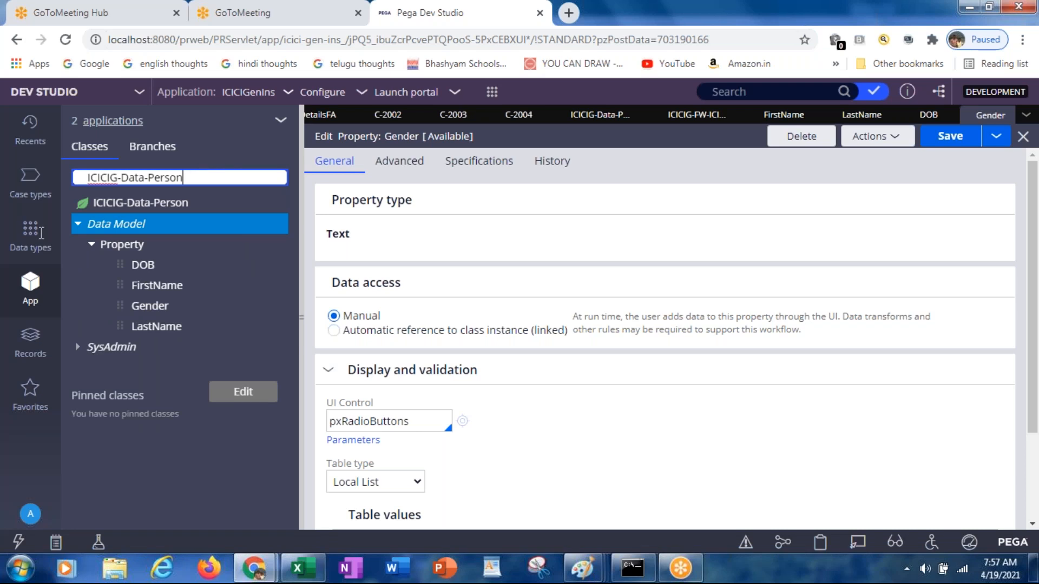
{"action": "key", "text": "BackSpace"}
{"action": "key", "text": "BackSpace"}
{"action": "key", "text": "BackSpace"}
{"action": "key", "text": "BackSpace"}
{"action": "key", "text": "BackSpace"}
{"action": "key", "text": "BackSpace"}
{"action": "key", "text": "BackSpace"}
{"action": "left_click", "coordinate": [283, 129]}
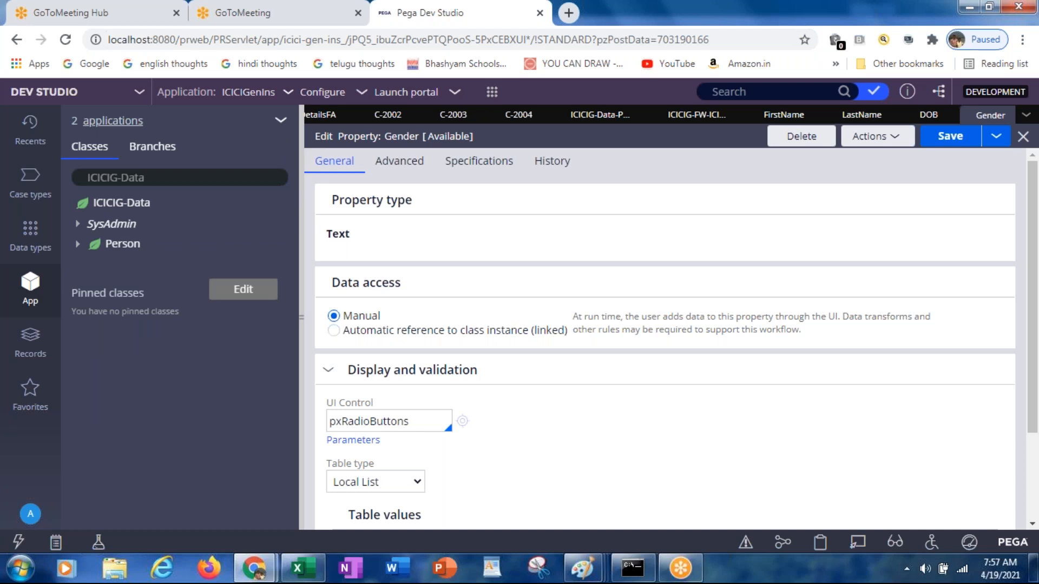
{"action": "left_click", "coordinate": [280, 120]}
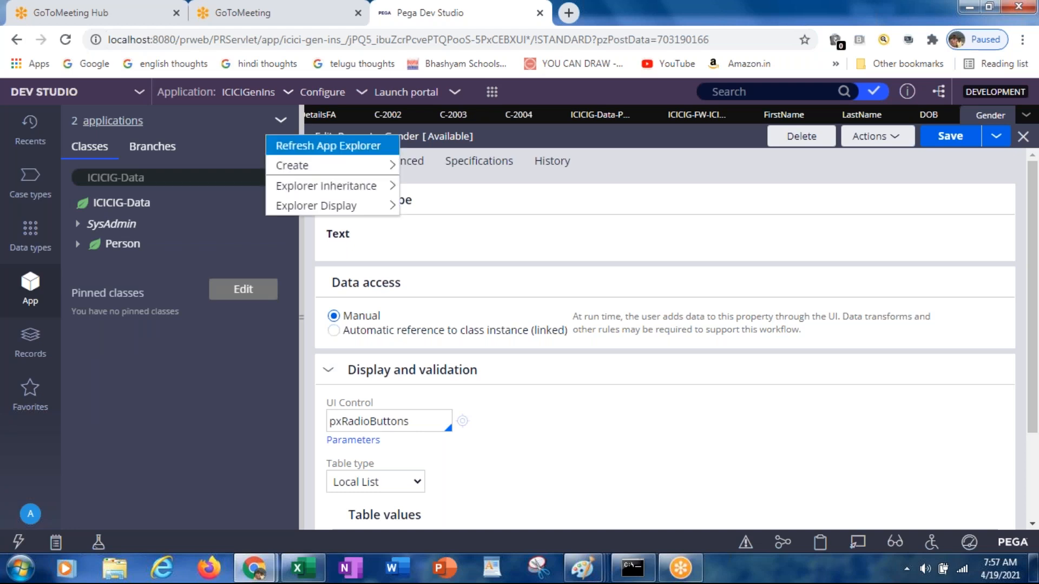
{"action": "left_click", "coordinate": [288, 146]}
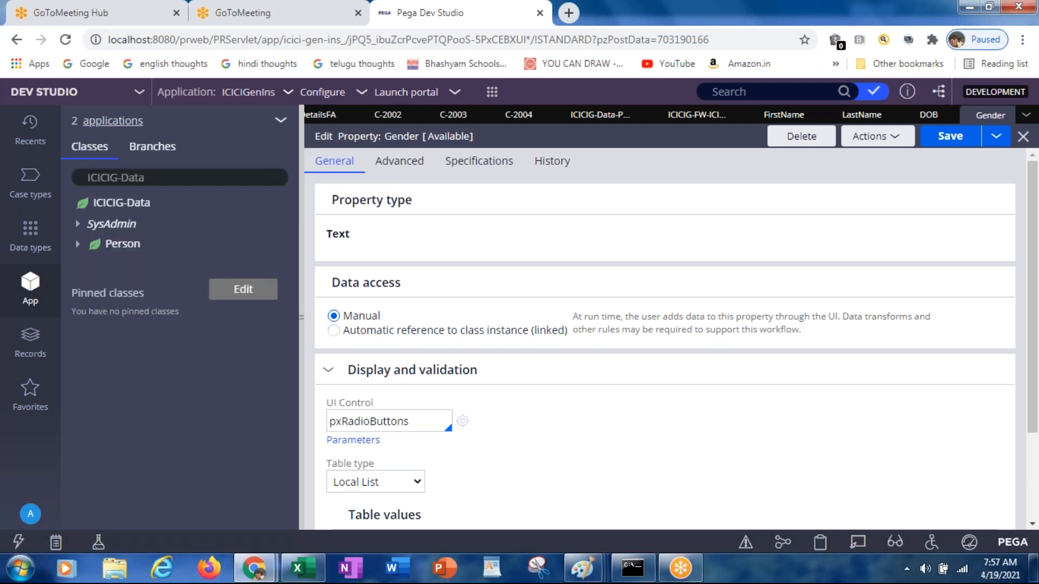
Step: Look up the ICICIG- classes in the class explorer and expand the Person class under ICICIG-Data
{"action": "left_click", "coordinate": [169, 183]}
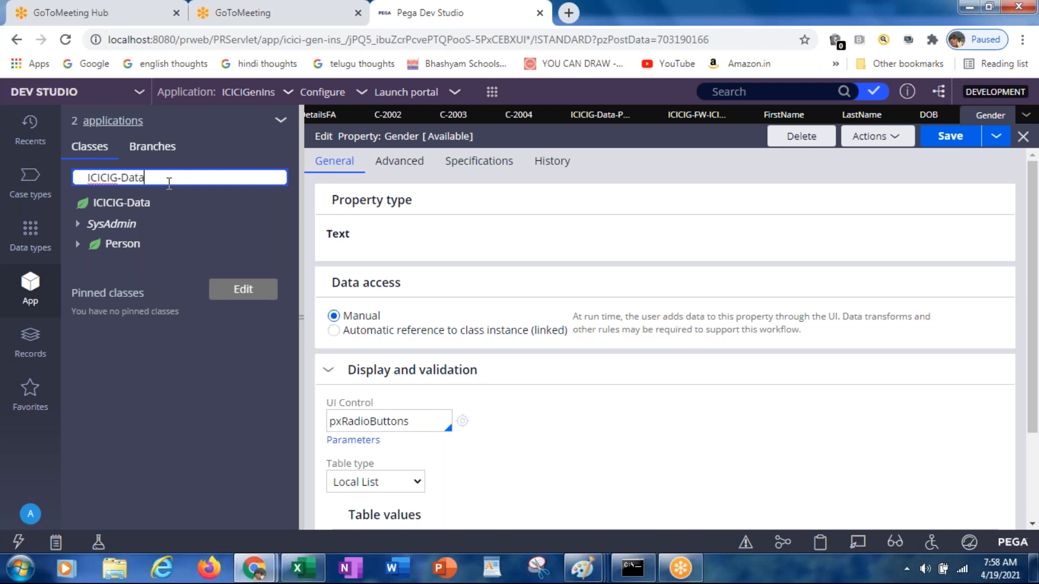
{"action": "key", "text": "BackSpace"}
{"action": "key", "text": "BackSpace"}
{"action": "key", "text": "BackSpace"}
{"action": "key", "text": "BackSpace"}
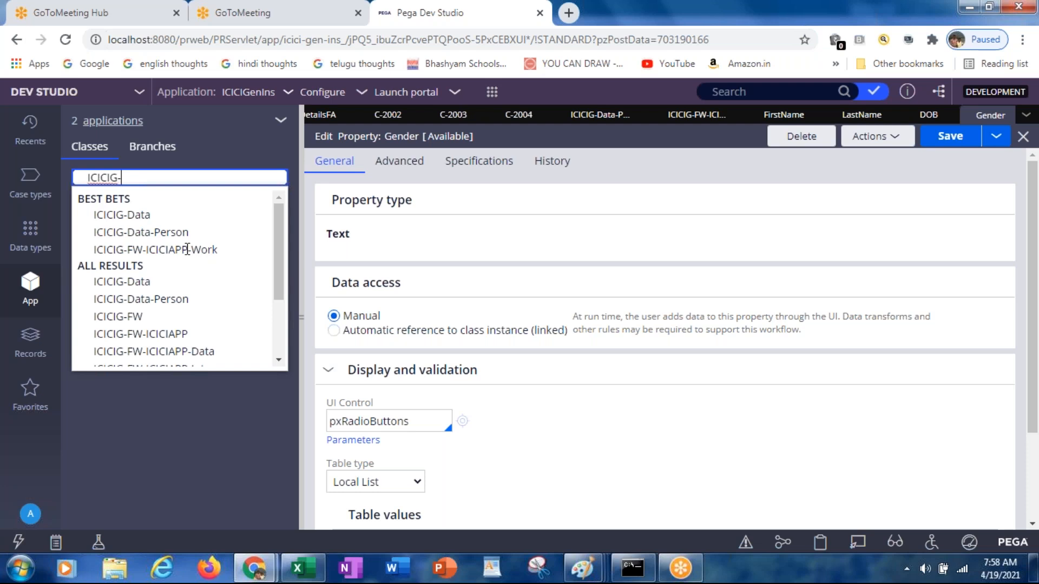
{"action": "left_click", "coordinate": [179, 232]}
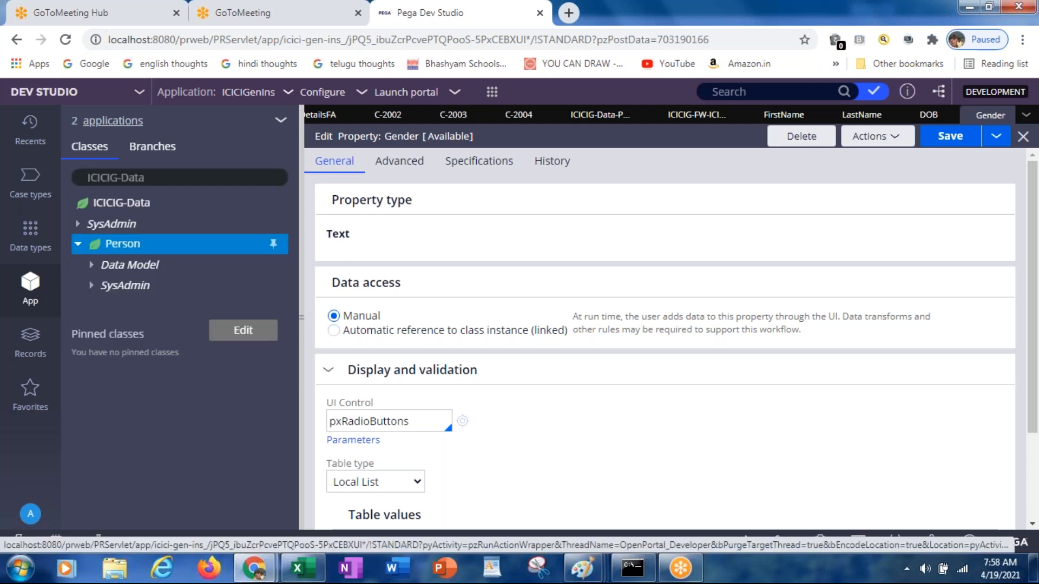
Step: Load the ICICIG-FW-ICICIAPP-Work class in the class explorer and expand its data model down to the individual properties
{"action": "left_click", "coordinate": [189, 178]}
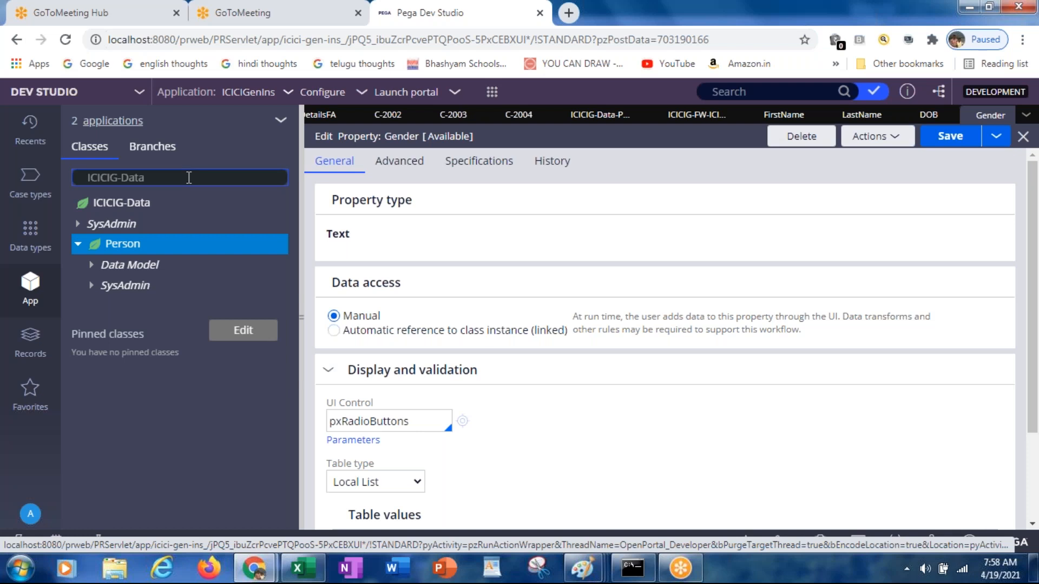
{"action": "left_click", "coordinate": [189, 178]}
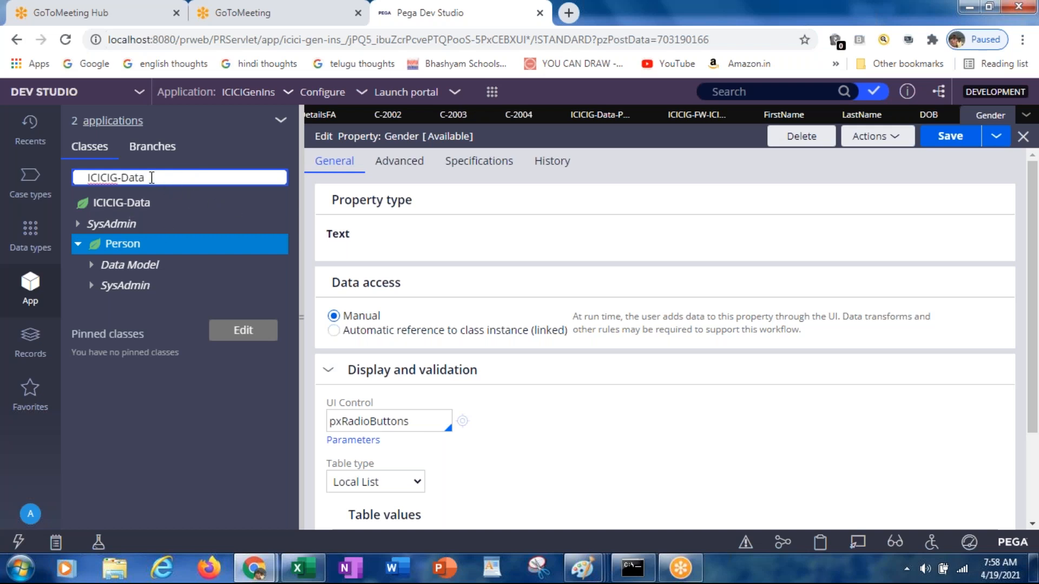
{"action": "key", "text": "BackSpace"}
{"action": "key", "text": "BackSpace"}
{"action": "key", "text": "BackSpace"}
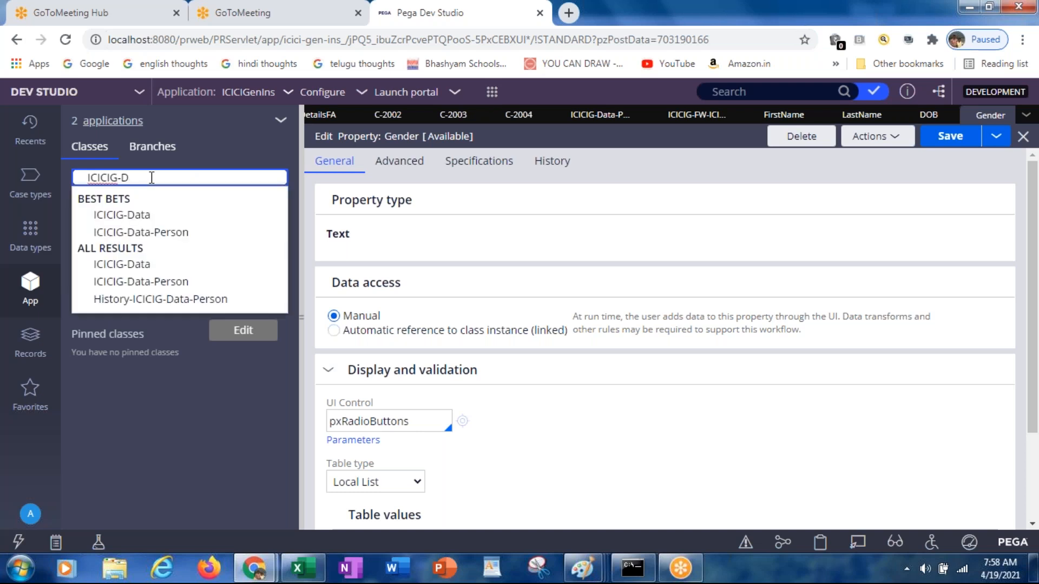
{"action": "key", "text": "BackSpace"}
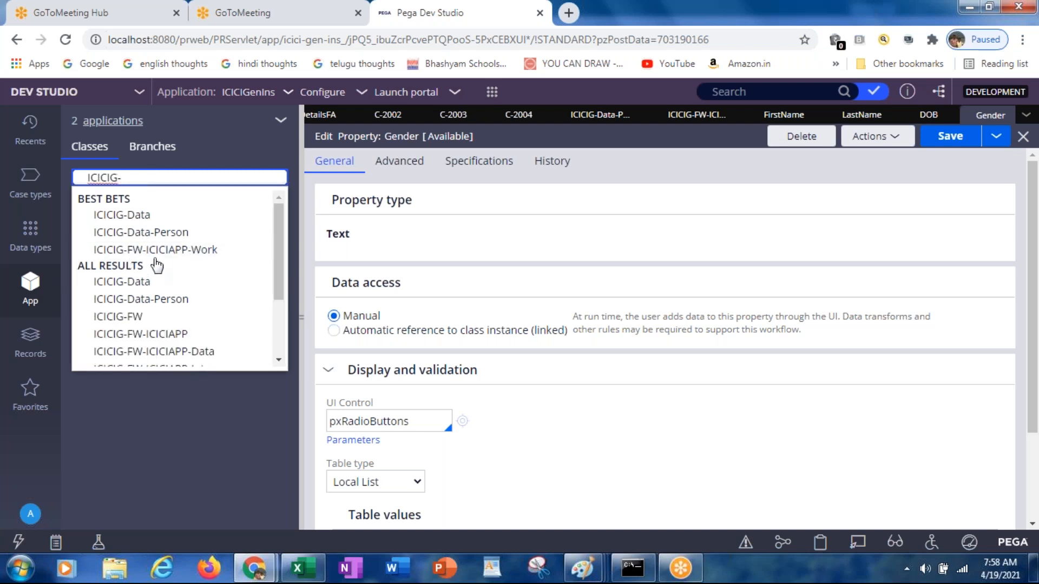
{"action": "left_click", "coordinate": [149, 252]}
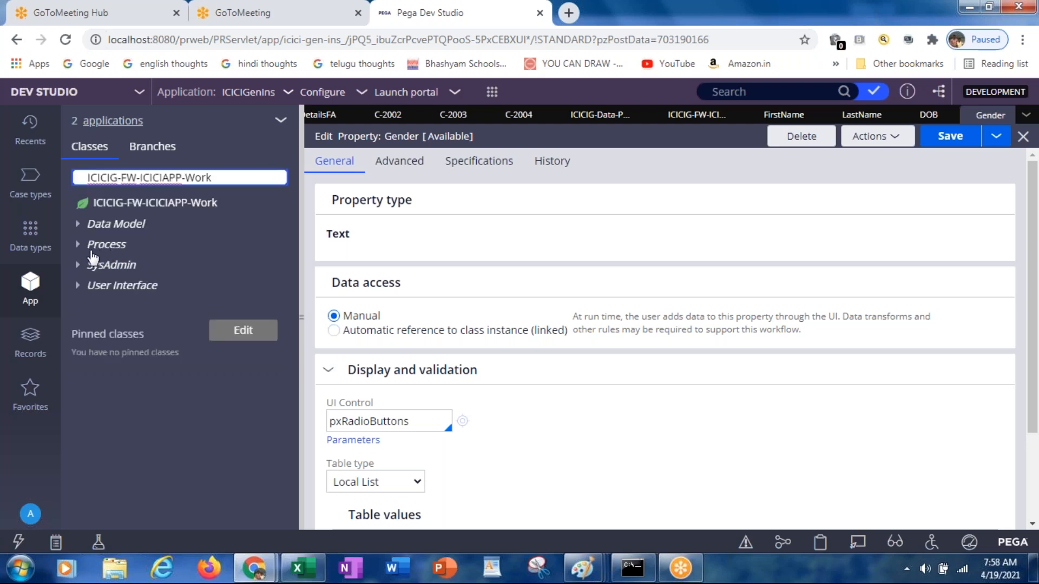
{"action": "left_click", "coordinate": [79, 226]}
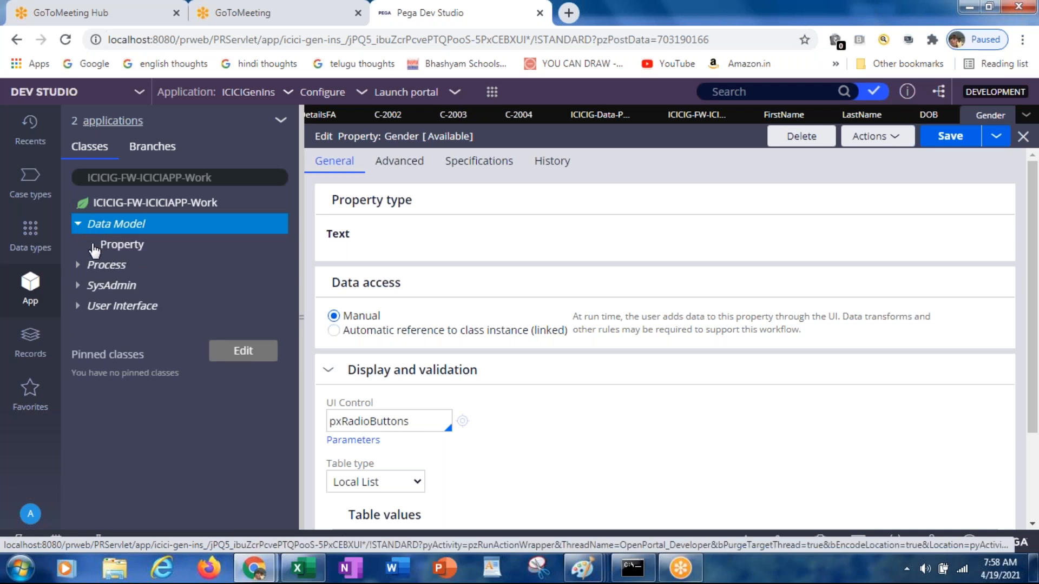
{"action": "left_click", "coordinate": [93, 246]}
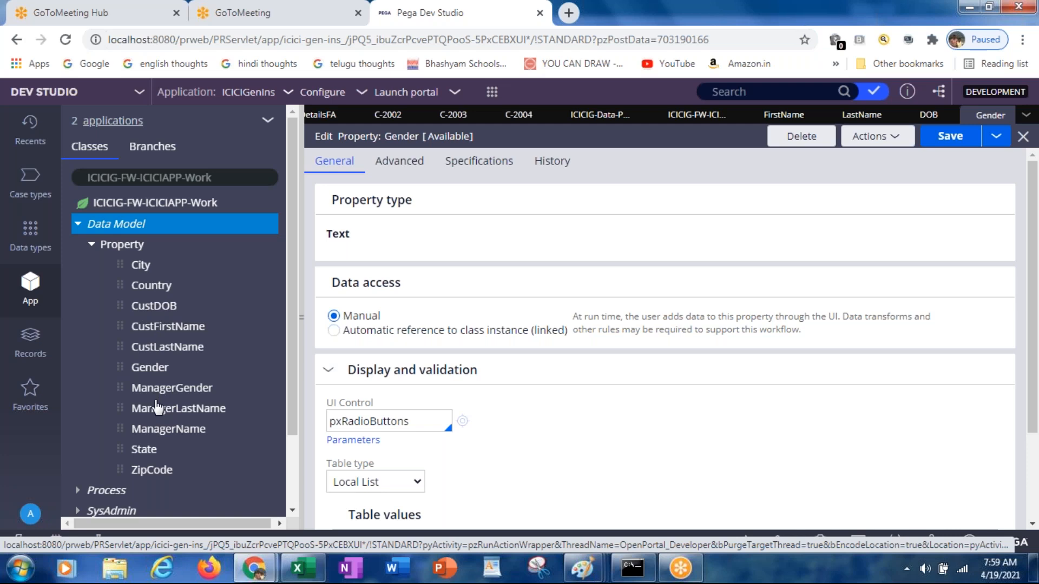
Step: Create and open a new property labelled CustomerDetails in the ICICIG-FW-ICICIAPP-Work class
{"action": "right_click", "coordinate": [138, 248]}
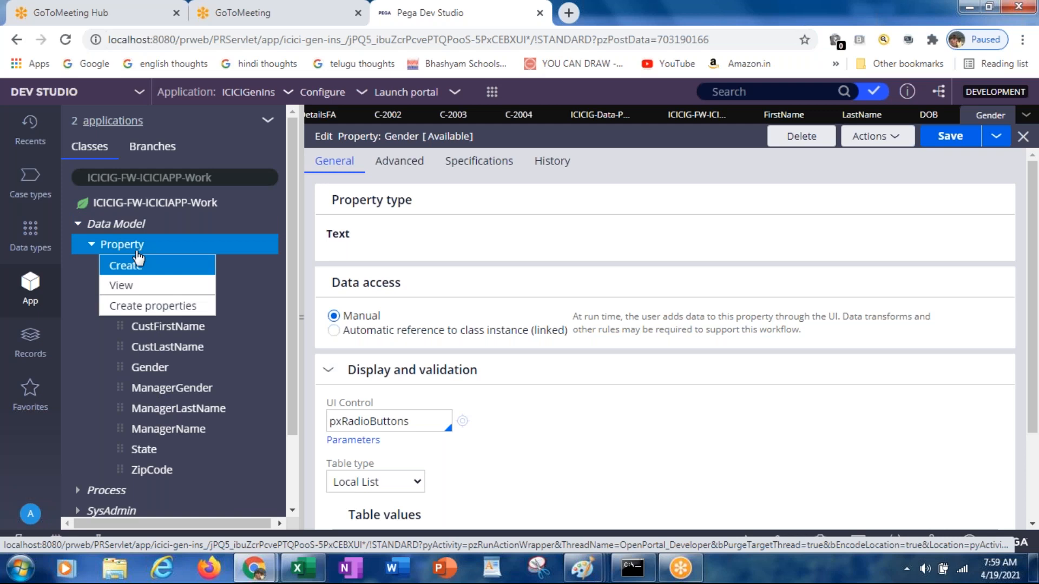
{"action": "left_click", "coordinate": [138, 267]}
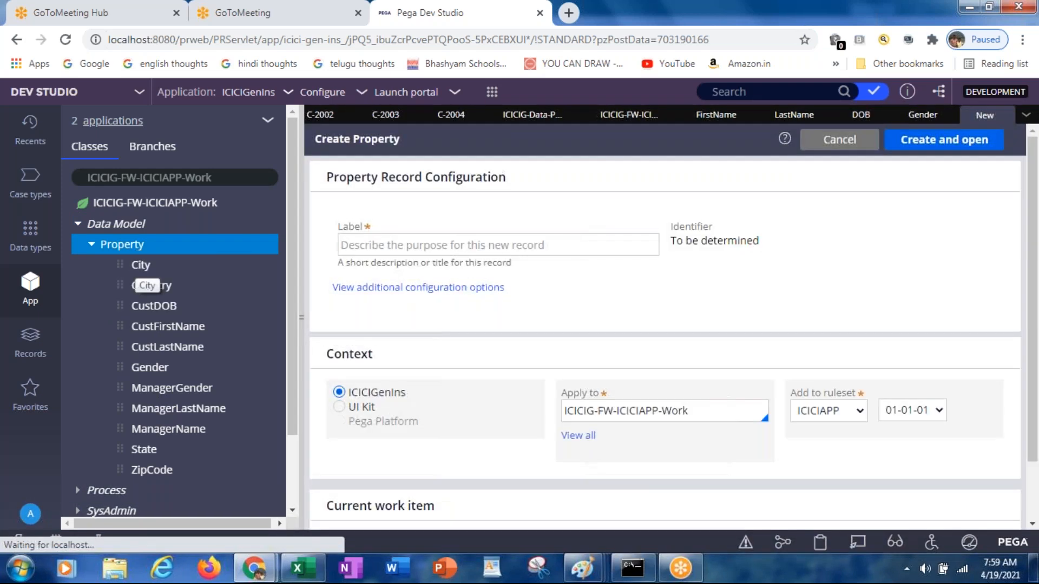
{"action": "left_click", "coordinate": [362, 244]}
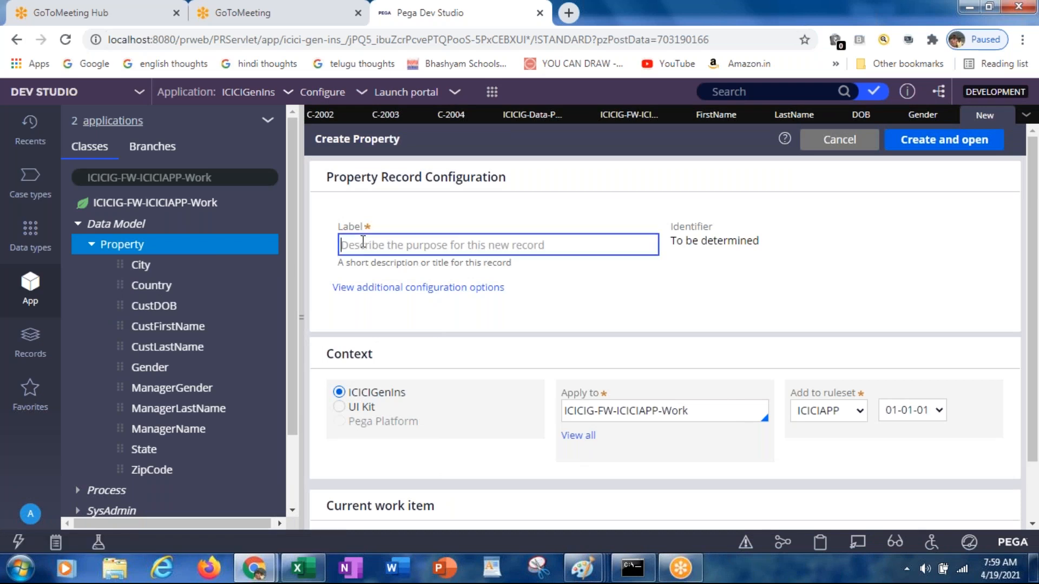
{"action": "type", "text": "CustomerDetails"}
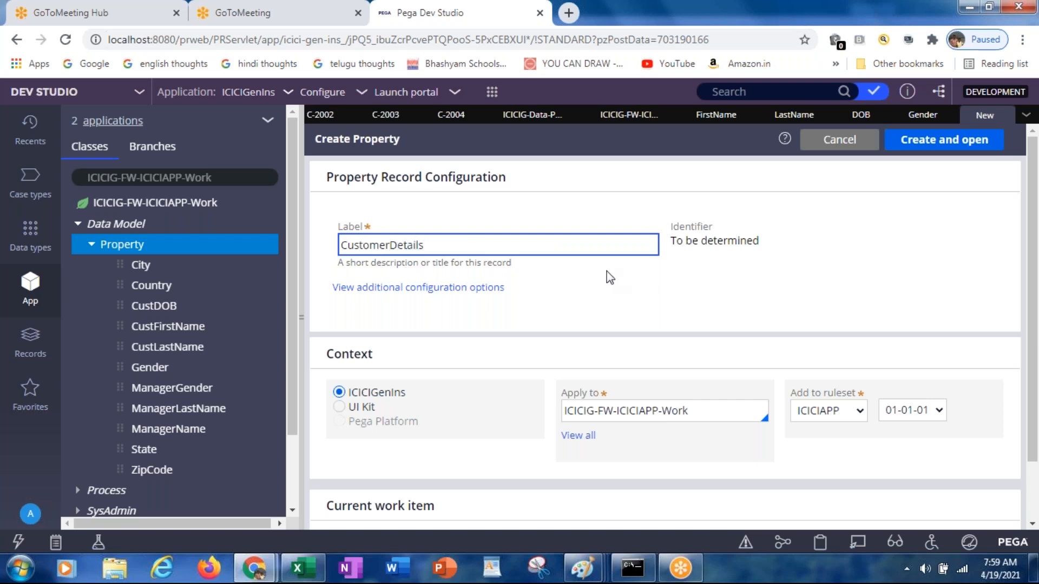
{"action": "left_click", "coordinate": [930, 142]}
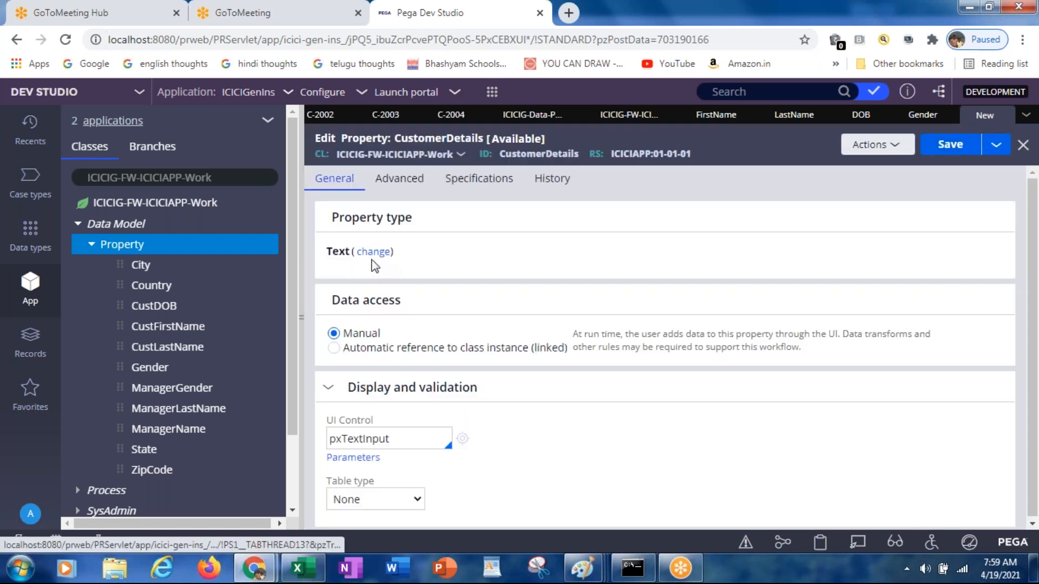
Step: Change CustomerDetails to a Single Page property with ICICIG-Data-Person as its page definition, and save it
{"action": "left_click", "coordinate": [372, 254]}
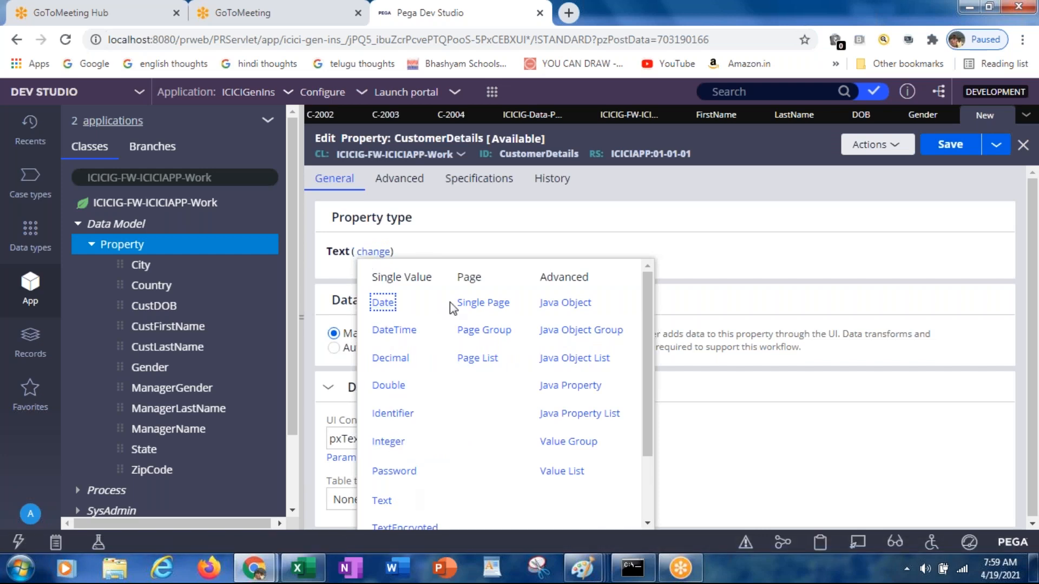
{"action": "left_click", "coordinate": [479, 311]}
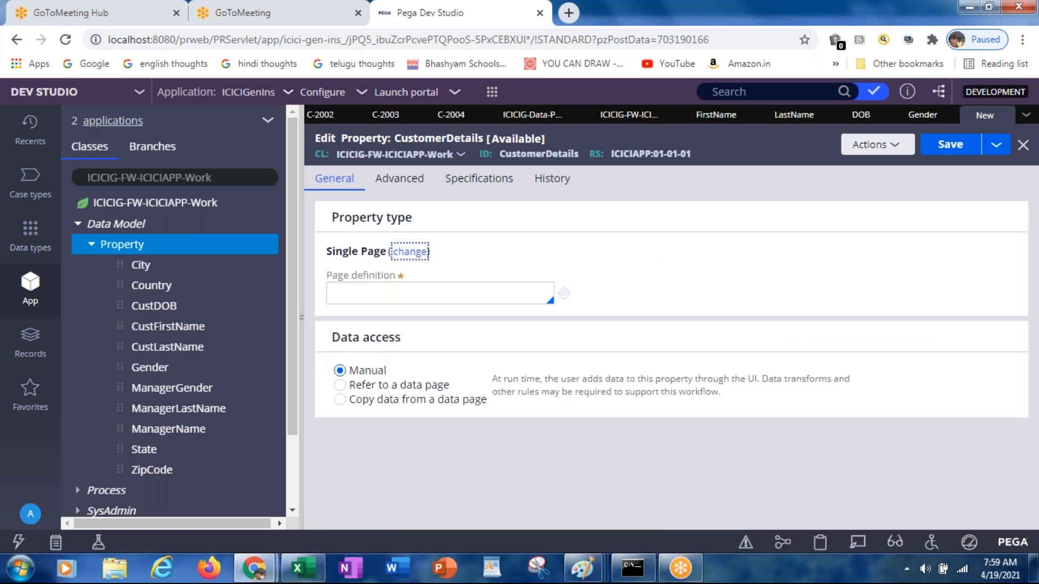
{"action": "left_click", "coordinate": [391, 290]}
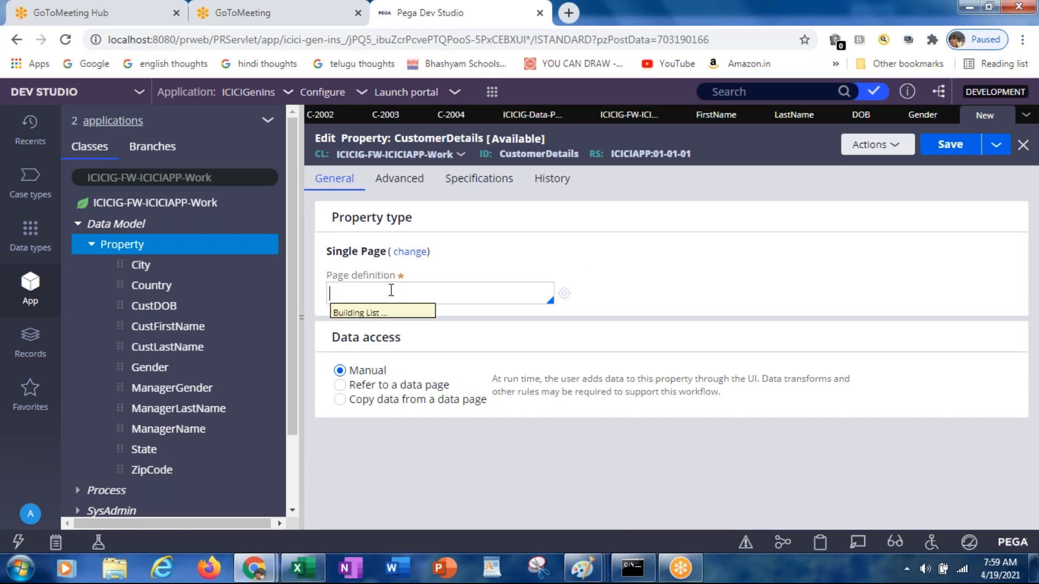
{"action": "key", "text": "Down"}
{"action": "key", "text": "Down"}
{"action": "key", "text": "Down"}
{"action": "key", "text": "Down"}
{"action": "type", "text": "iCICIG="}
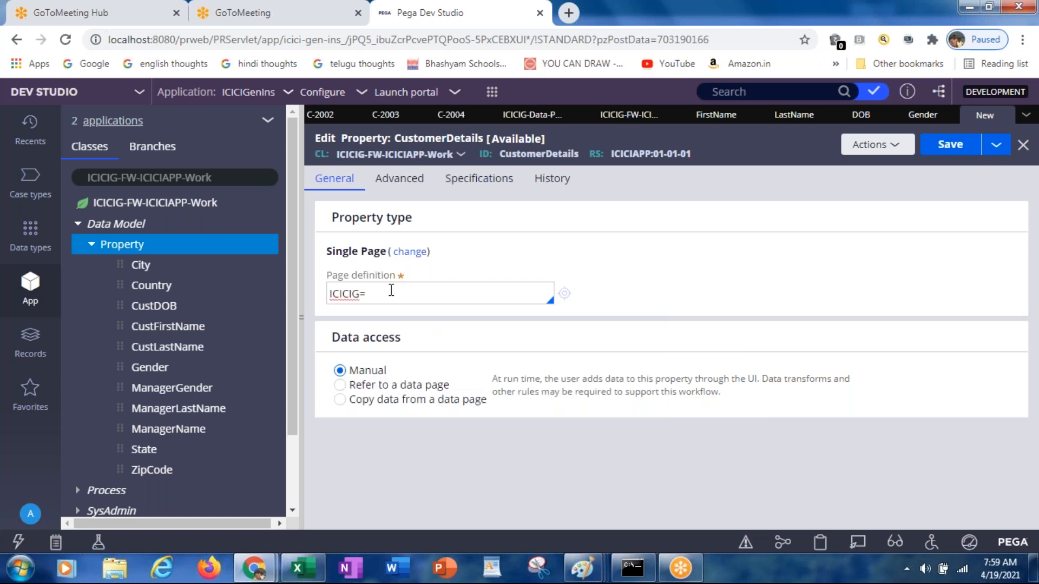
{"action": "key", "text": "BackSpace"}
{"action": "type", "text": "-DATA"}
{"action": "key", "text": "Down"}
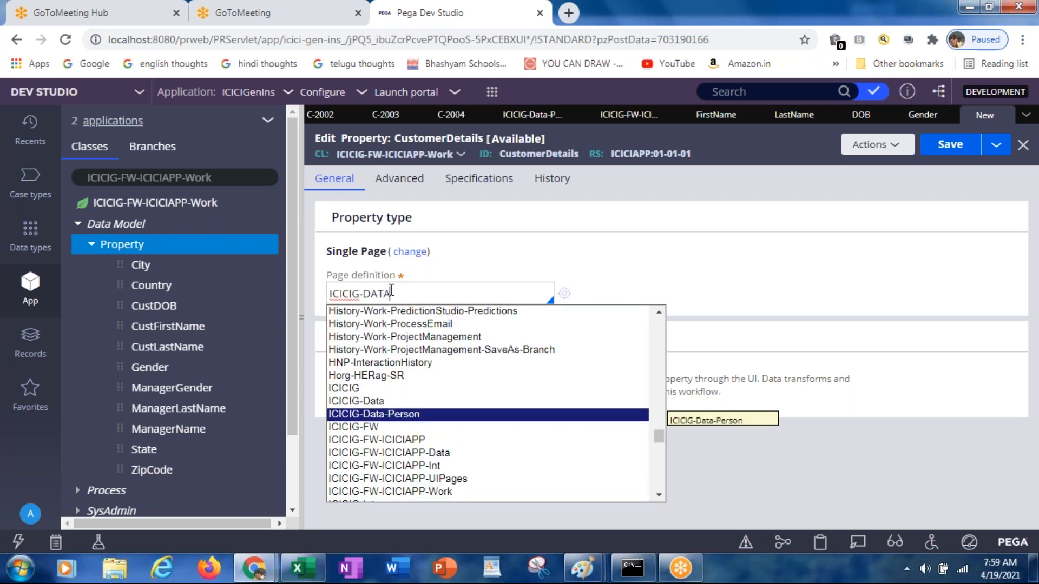
{"action": "left_click", "coordinate": [401, 416]}
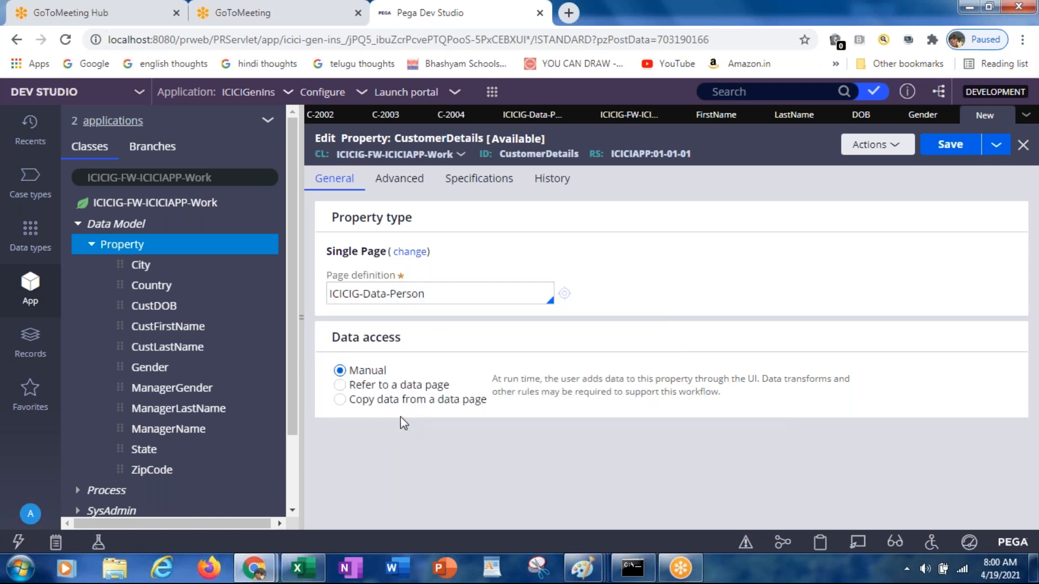
{"action": "left_click", "coordinate": [951, 153]}
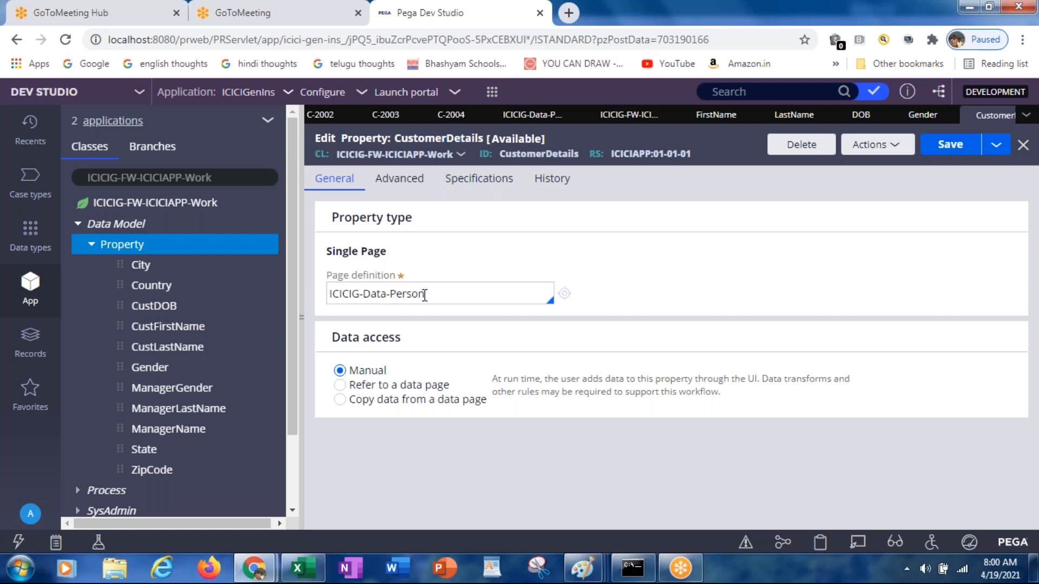
Step: Refresh ICICIG-FW-ICICIAPP-Work in the class explorer and expand its data model down to the properties inside CustomerDetails
{"action": "left_click", "coordinate": [197, 208]}
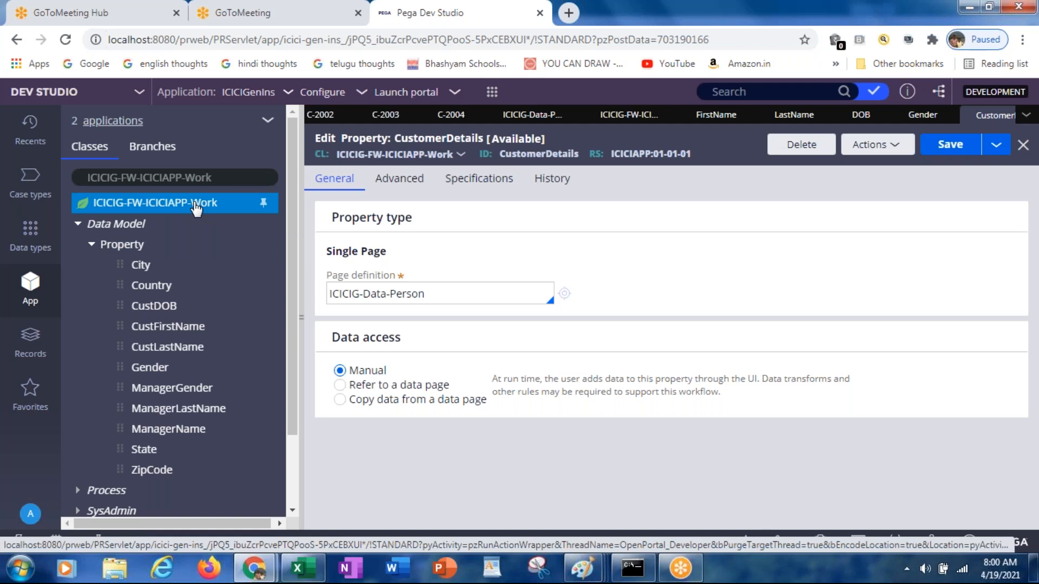
{"action": "right_click", "coordinate": [196, 208]}
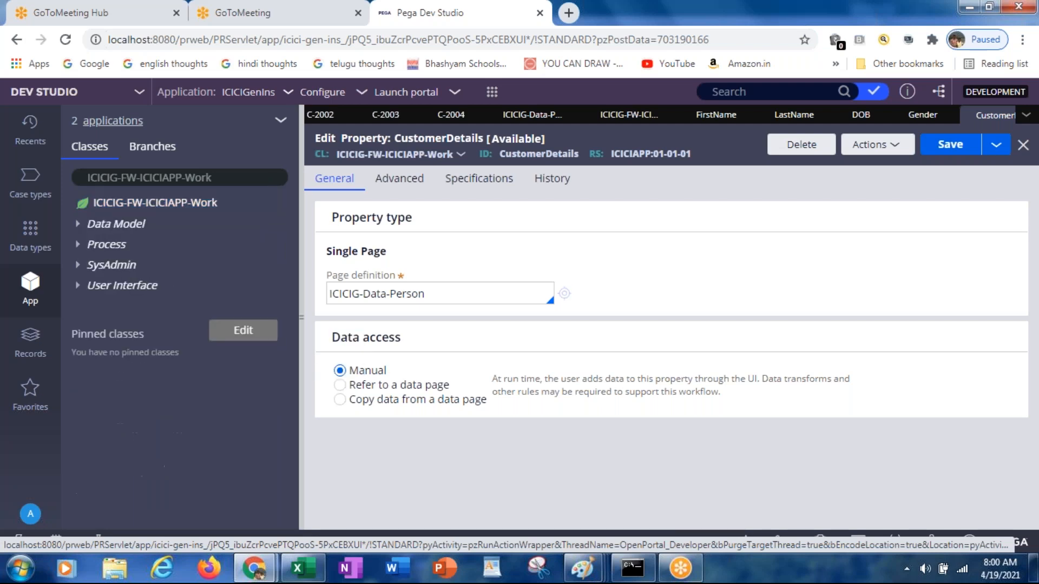
{"action": "left_click", "coordinate": [78, 226]}
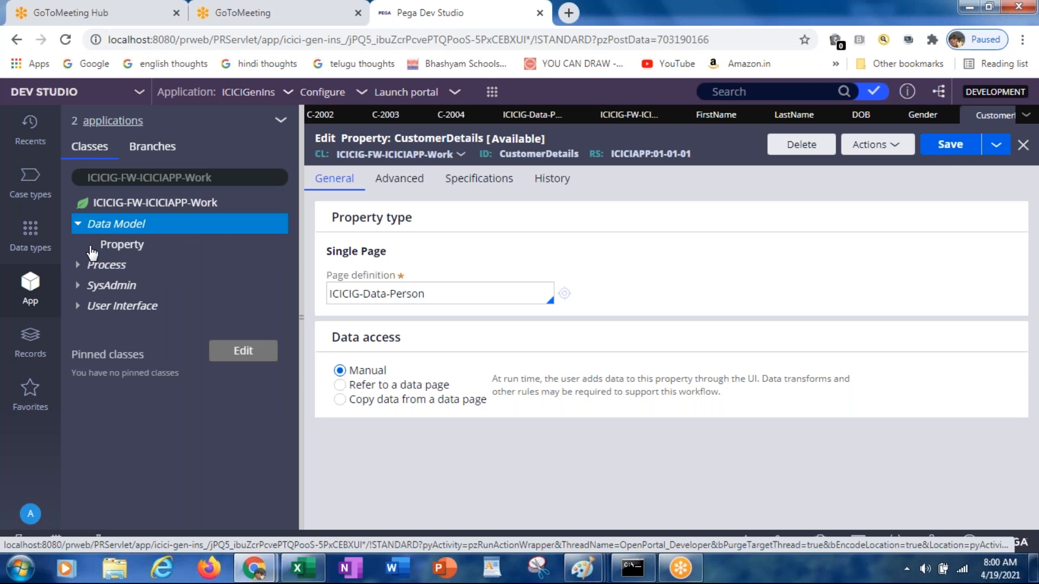
{"action": "left_click", "coordinate": [90, 246]}
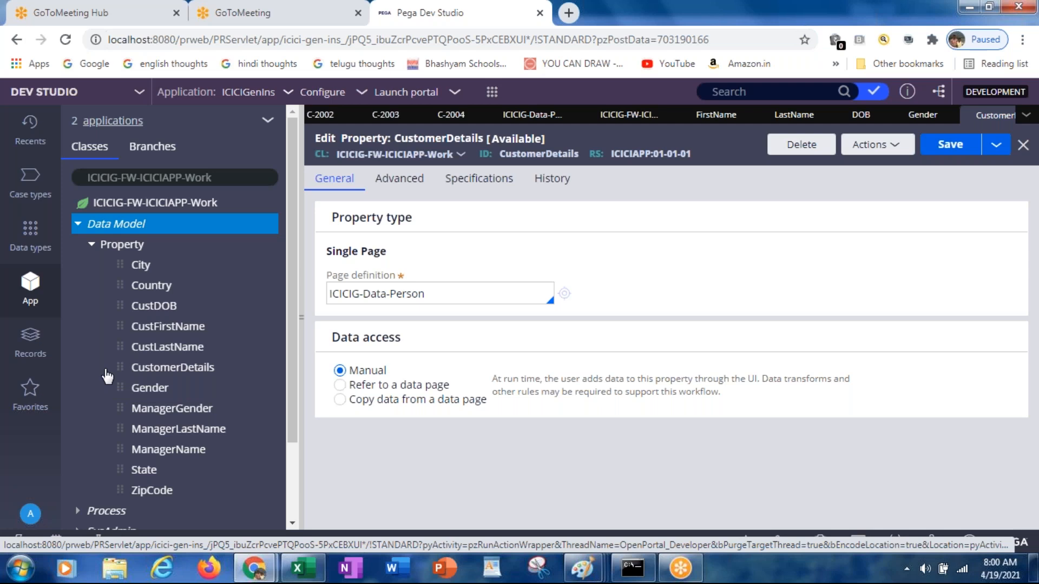
{"action": "left_click", "coordinate": [105, 369]}
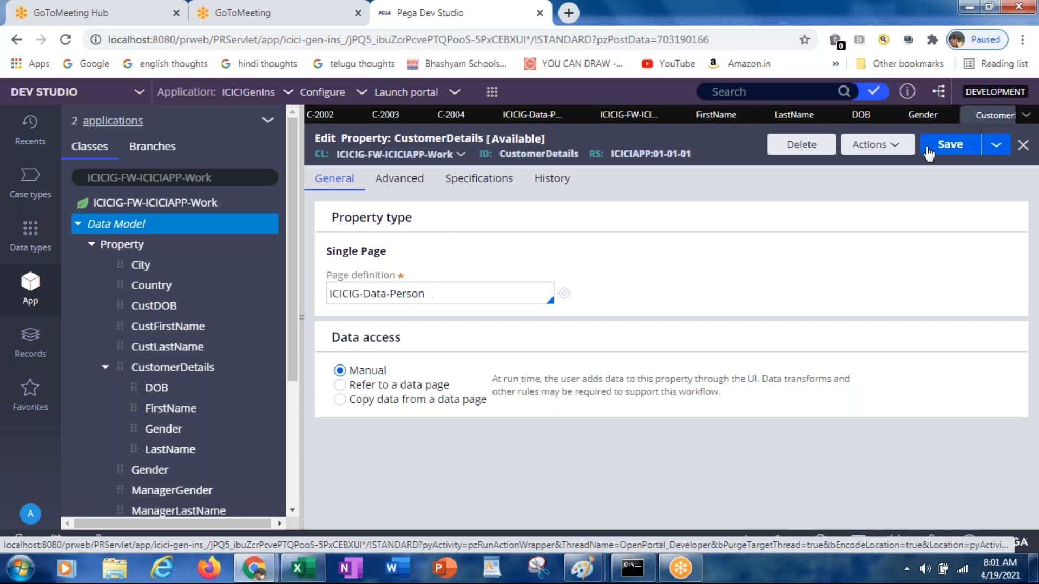
Step: Save the CustomerDetails property and close the open cases C-2001 to C-2004
{"action": "left_click", "coordinate": [946, 147]}
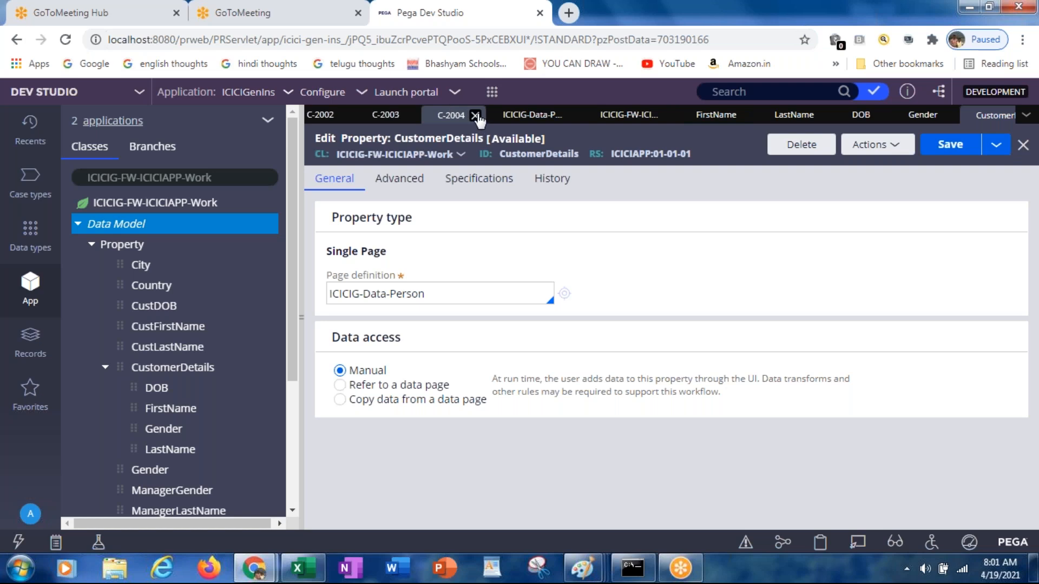
{"action": "left_click", "coordinate": [475, 116]}
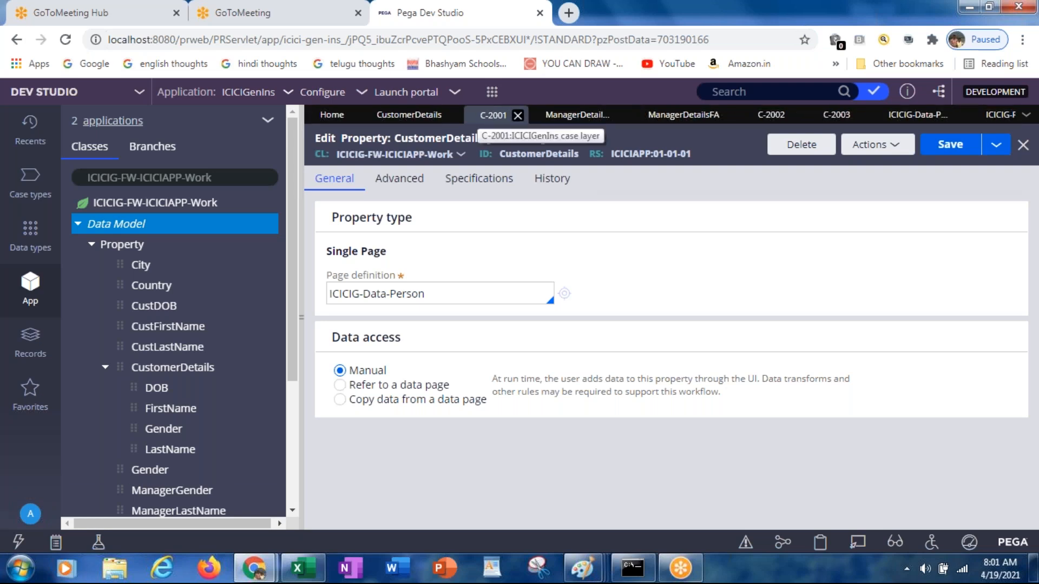
{"action": "left_click", "coordinate": [517, 115]}
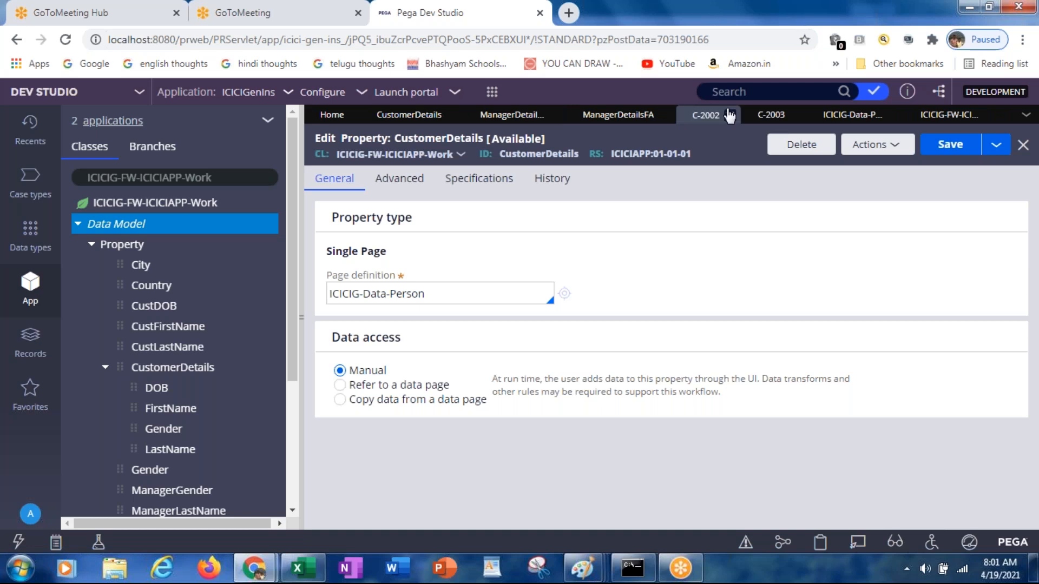
{"action": "left_click", "coordinate": [730, 116]}
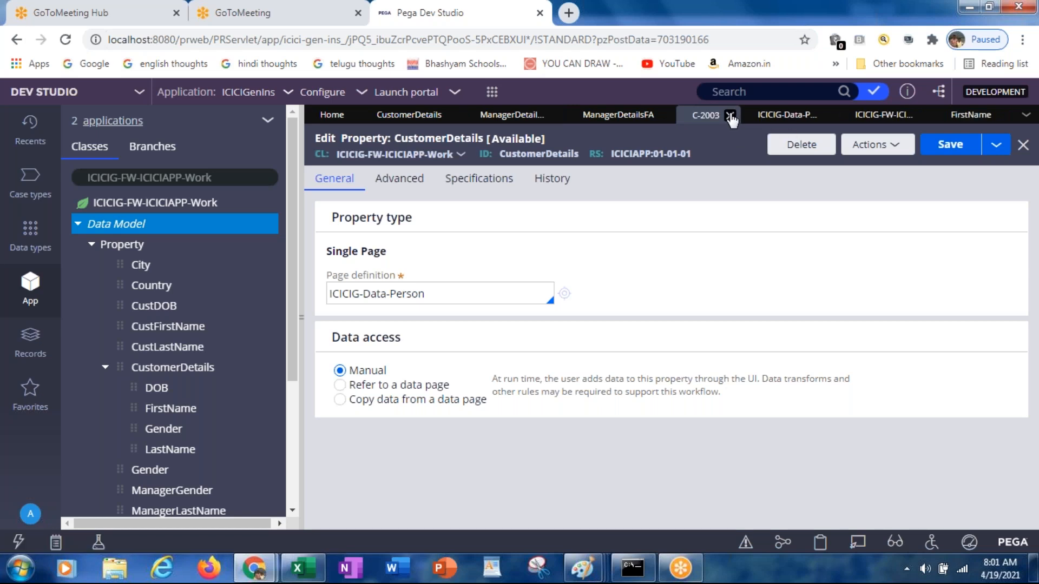
{"action": "left_click", "coordinate": [730, 116]}
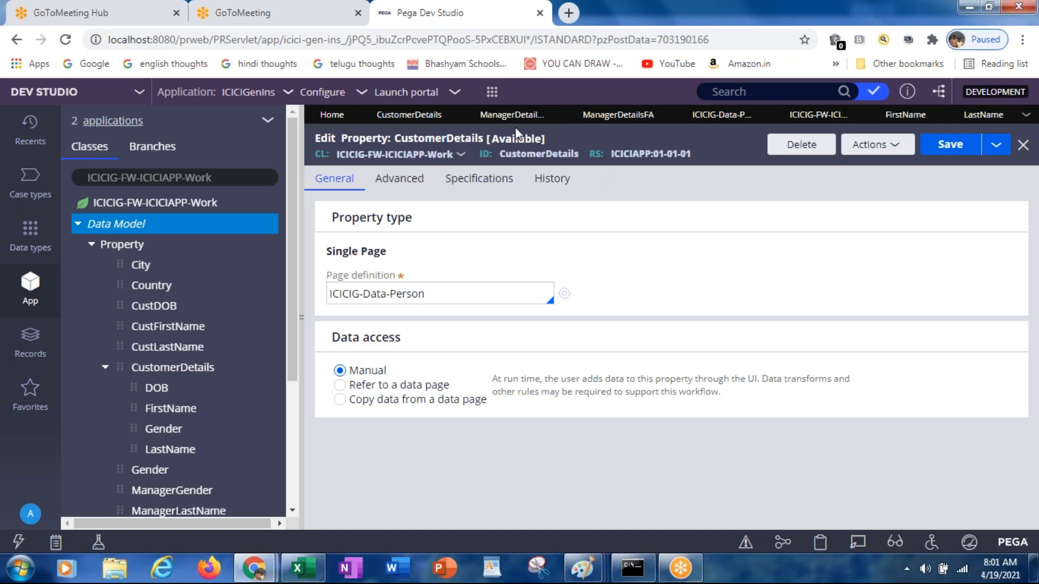
Step: Open the CustDetailsSec section of the ICICIG-FW-ICICIAPP-Work class and keep the class's properties expanded in the explorer
{"action": "left_click", "coordinate": [425, 118]}
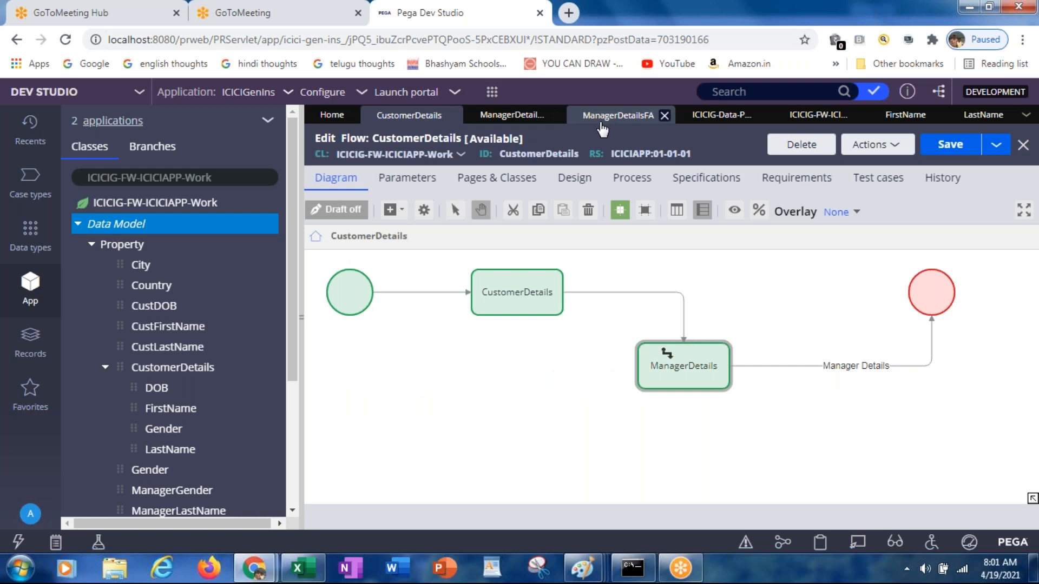
{"action": "left_click", "coordinate": [723, 117]}
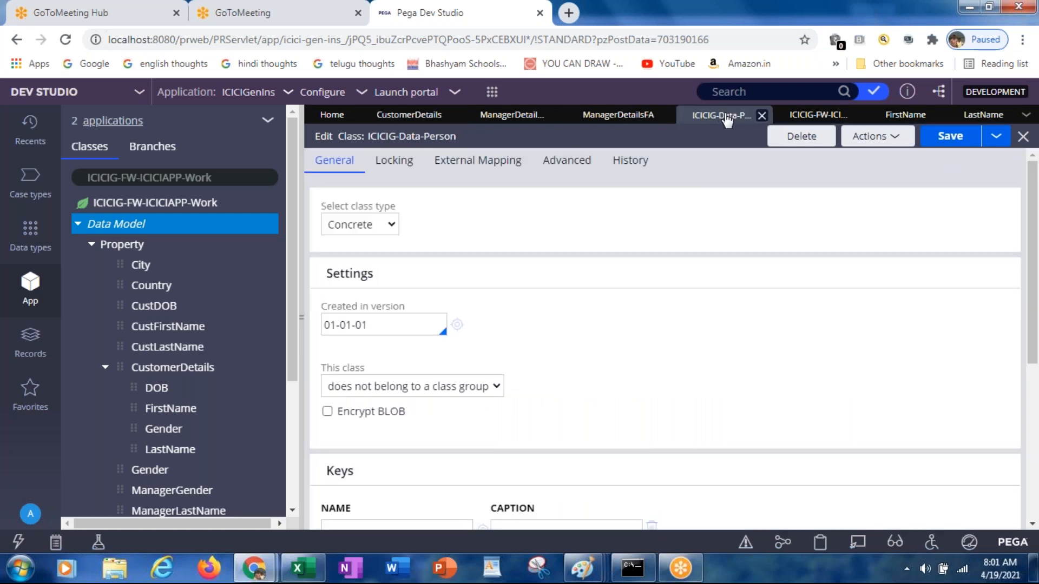
{"action": "left_click", "coordinate": [797, 120]}
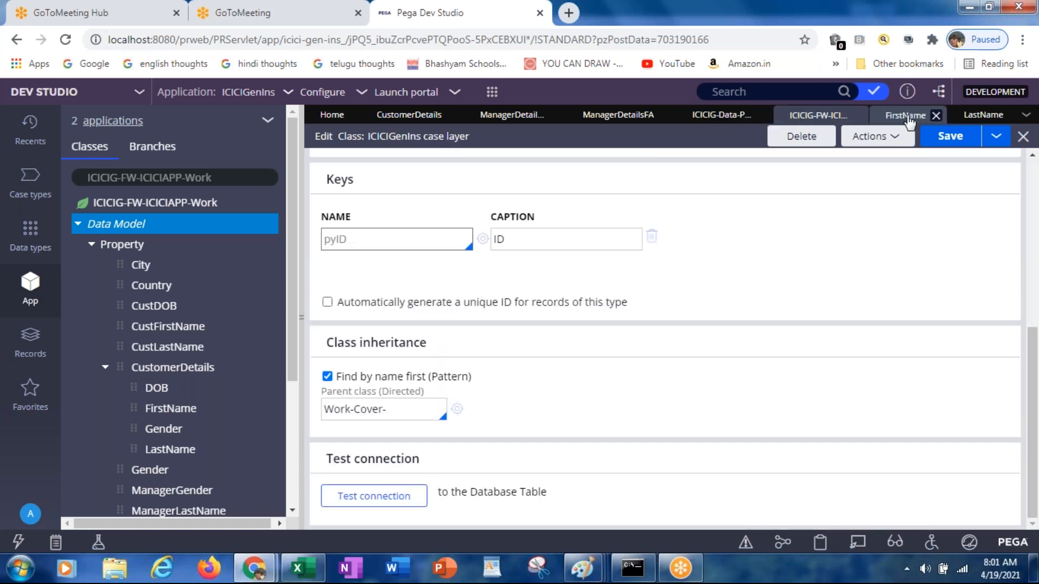
{"action": "left_click", "coordinate": [91, 244]}
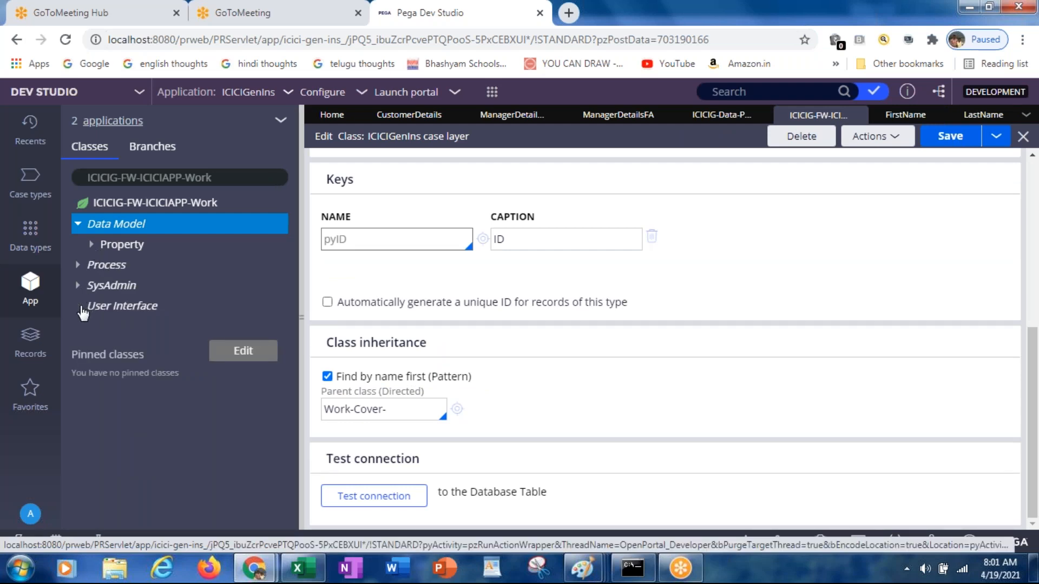
{"action": "left_click", "coordinate": [79, 306]}
{"action": "left_click", "coordinate": [92, 327]}
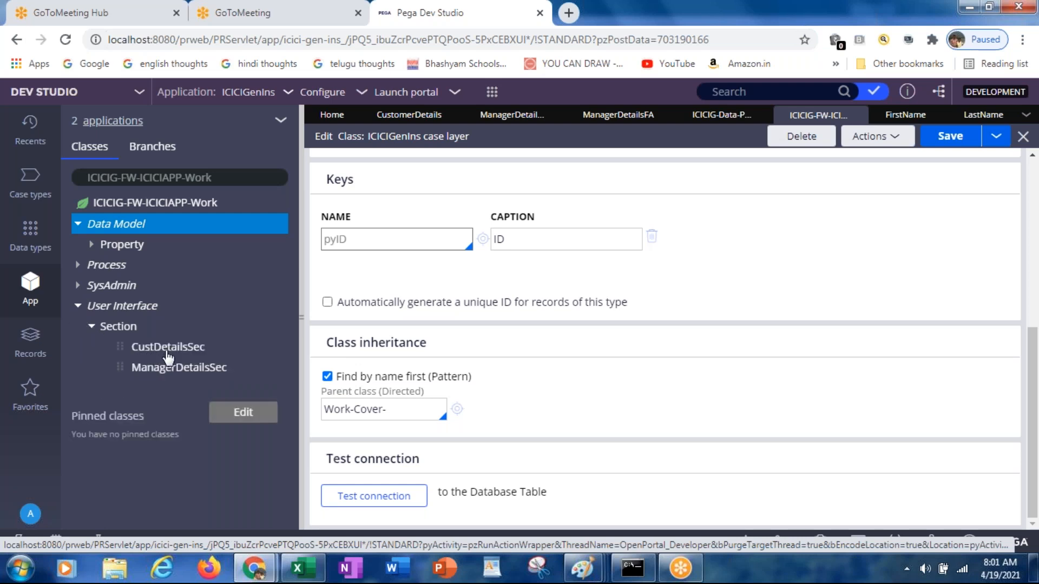
{"action": "left_click", "coordinate": [167, 349]}
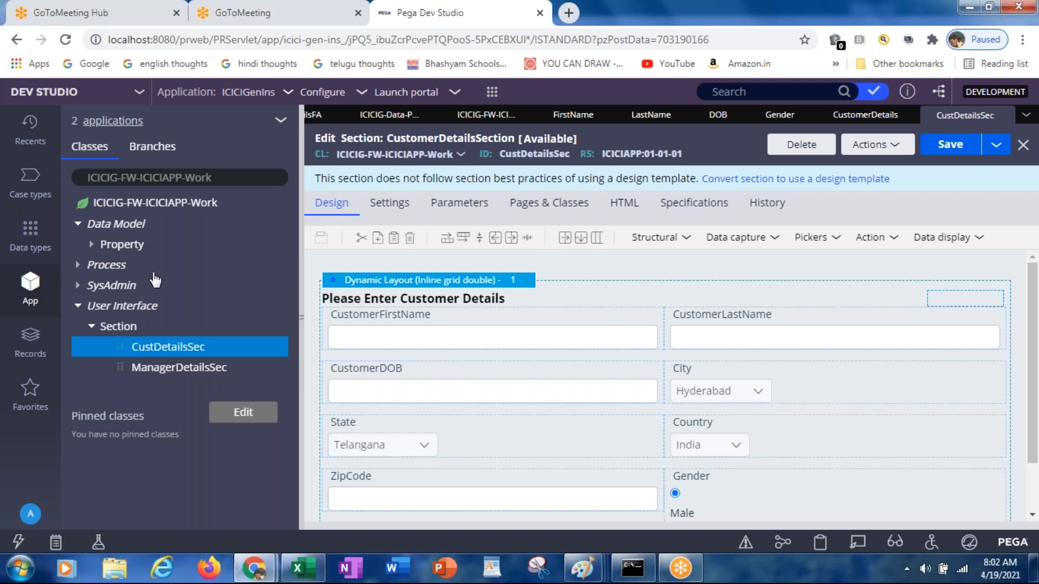
{"action": "left_click", "coordinate": [92, 246]}
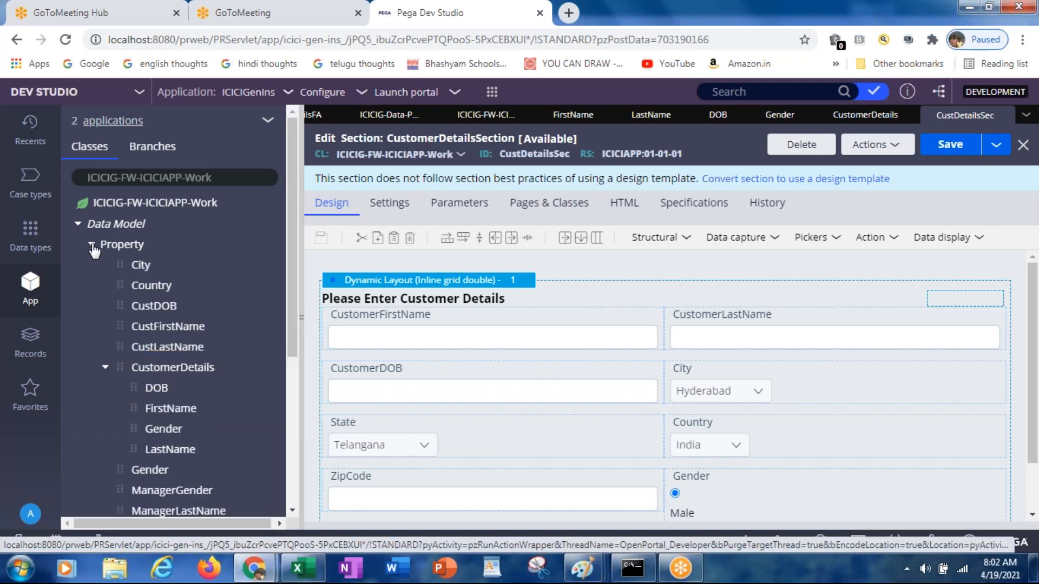
Step: Change the property of the CustomerFirstName text input in the section to .CustomerDetails.FirstName and submit the cell properties
{"action": "left_click", "coordinate": [432, 342]}
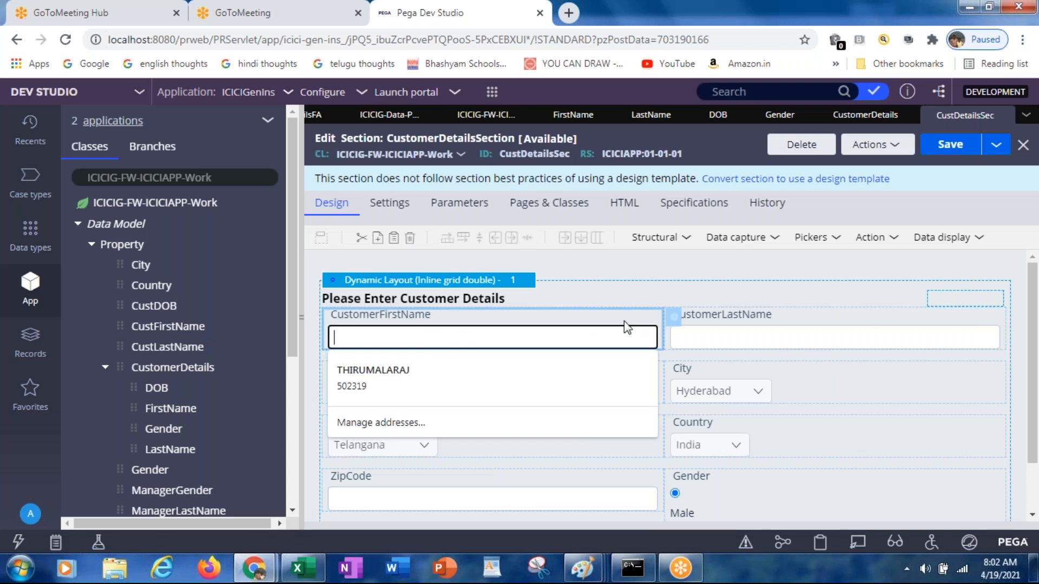
{"action": "left_click", "coordinate": [676, 328]}
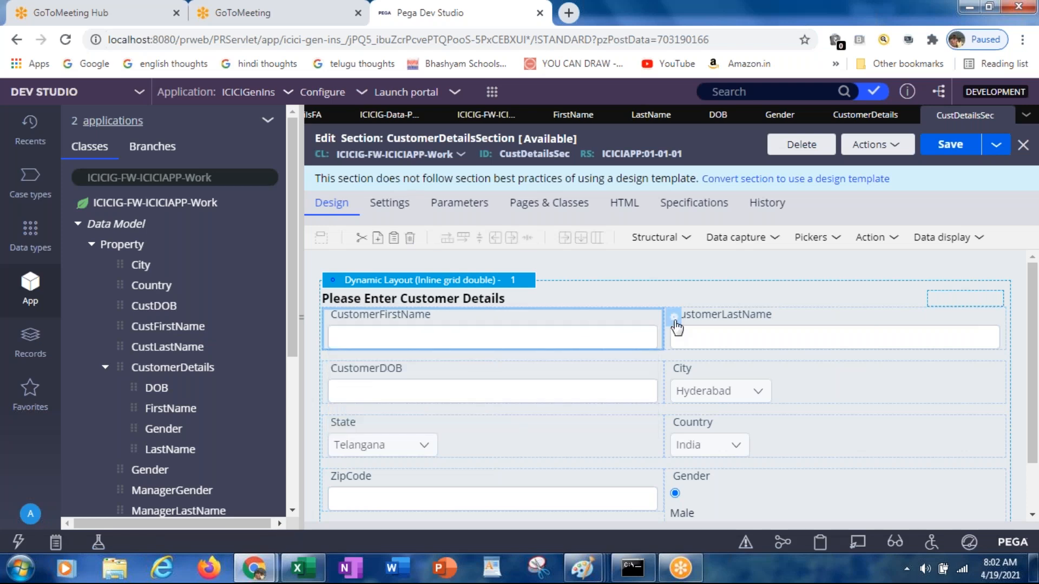
{"action": "left_click", "coordinate": [674, 318]}
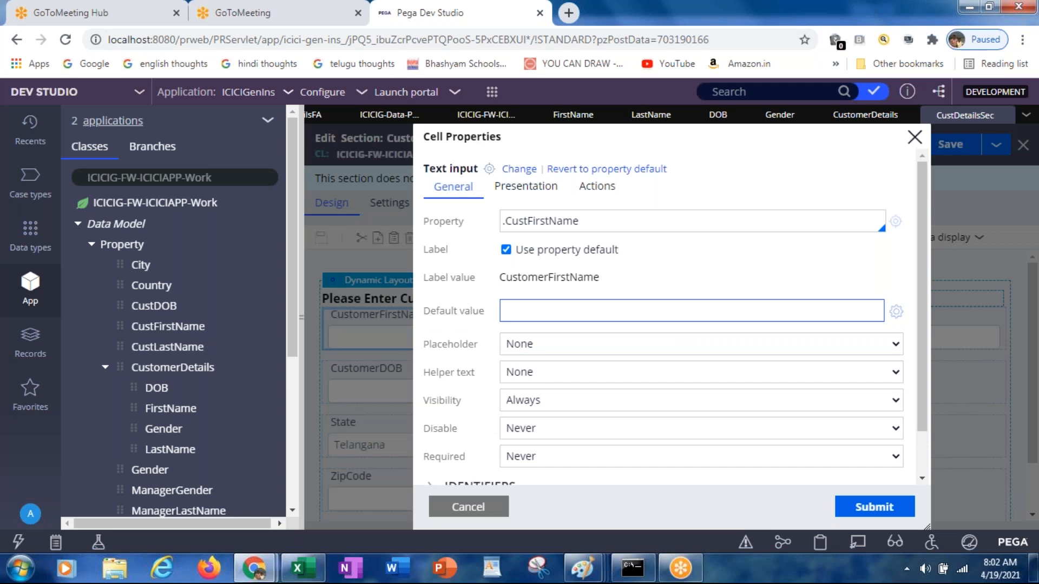
{"action": "double_click", "coordinate": [557, 223]}
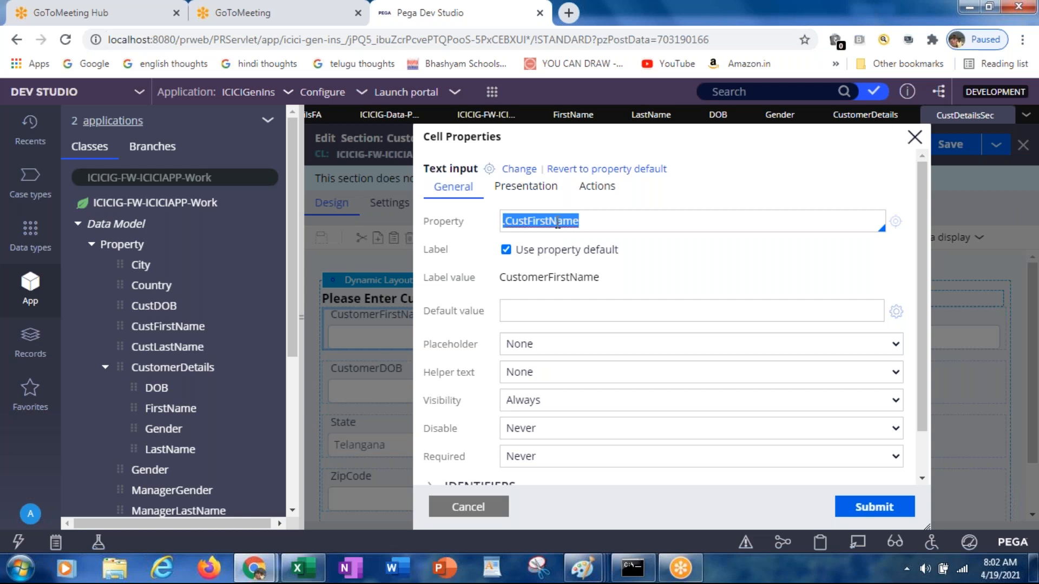
{"action": "key", "text": "BackSpace"}
{"action": "key", "text": "Down"}
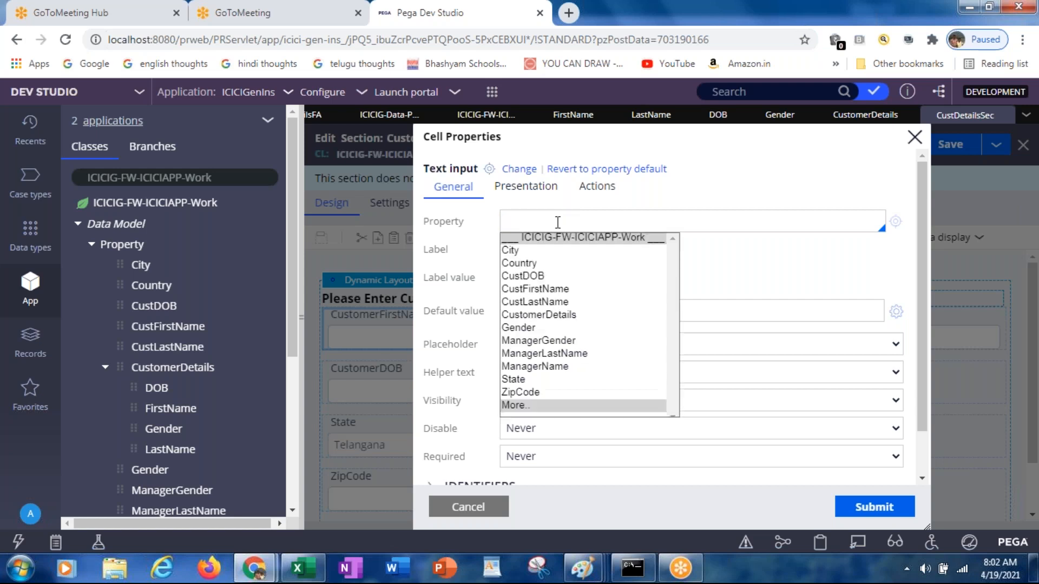
{"action": "left_click", "coordinate": [538, 315]}
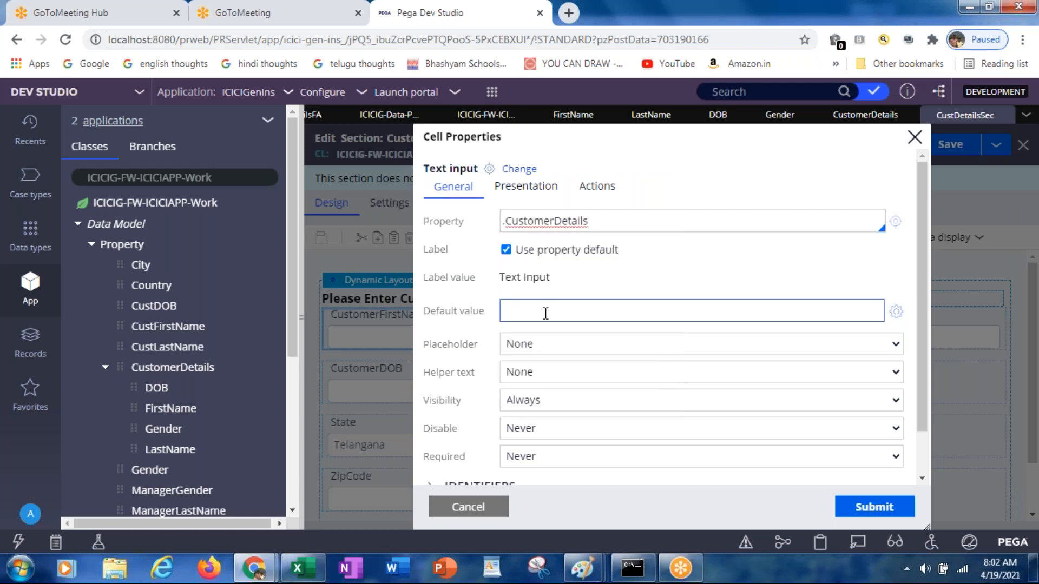
{"action": "type", "text": "."}
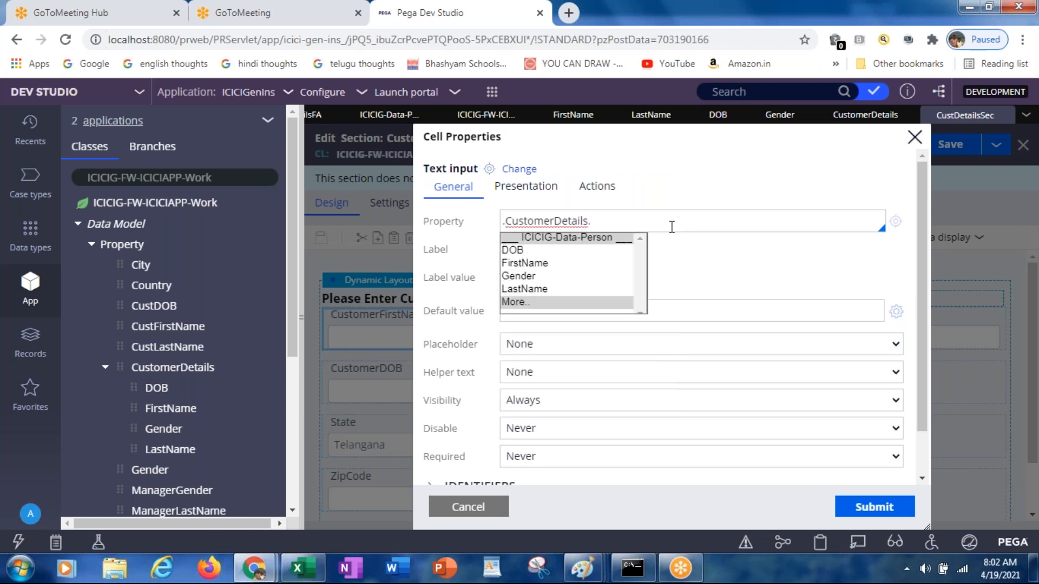
{"action": "left_click", "coordinate": [541, 264]}
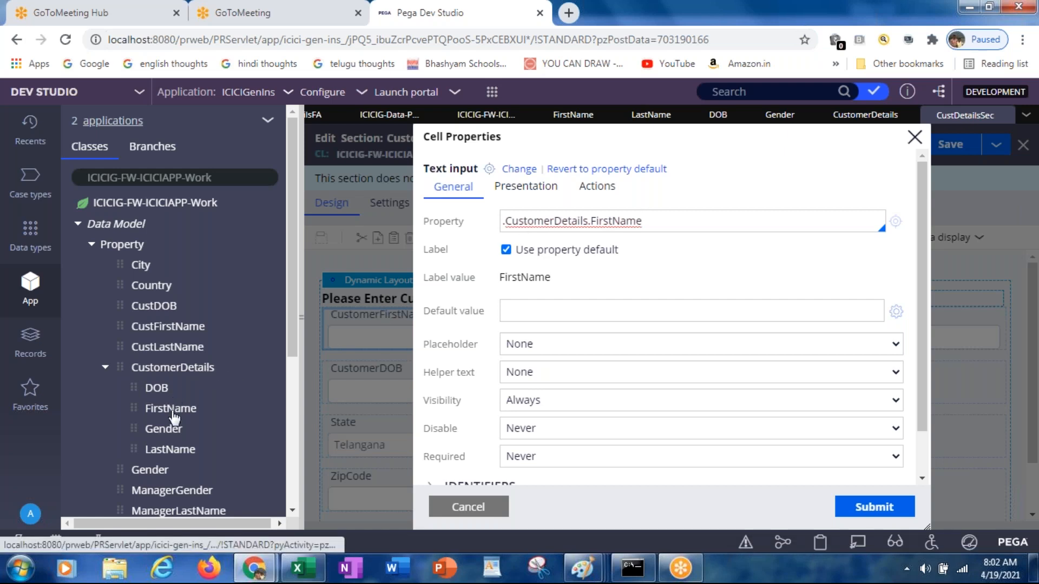
{"action": "left_click", "coordinate": [874, 506]}
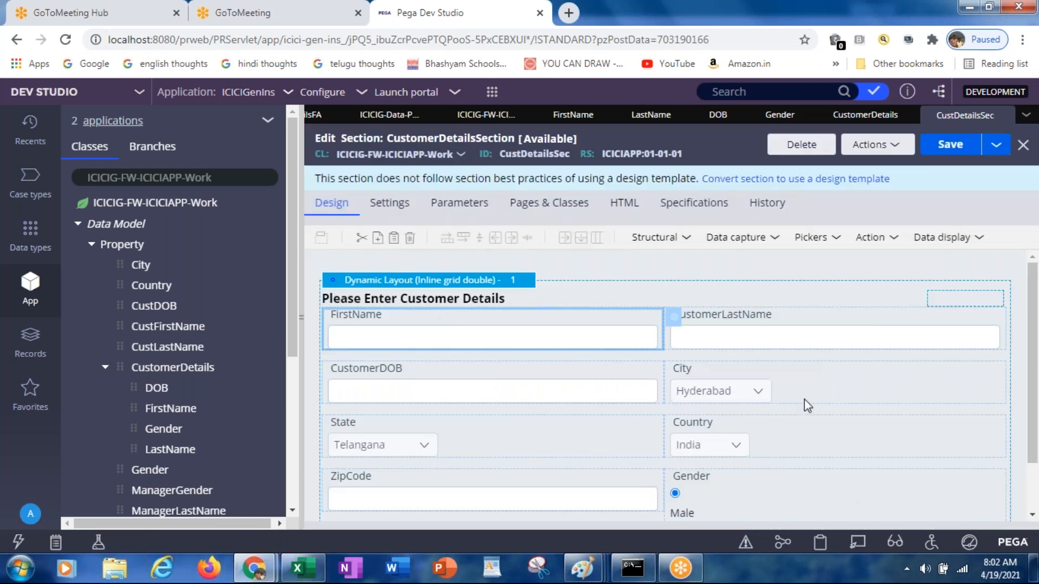
Step: Change the property of the CustomerLastName text input to .CustomerDetails.LastName and submit the cell properties
{"action": "left_click", "coordinate": [757, 339]}
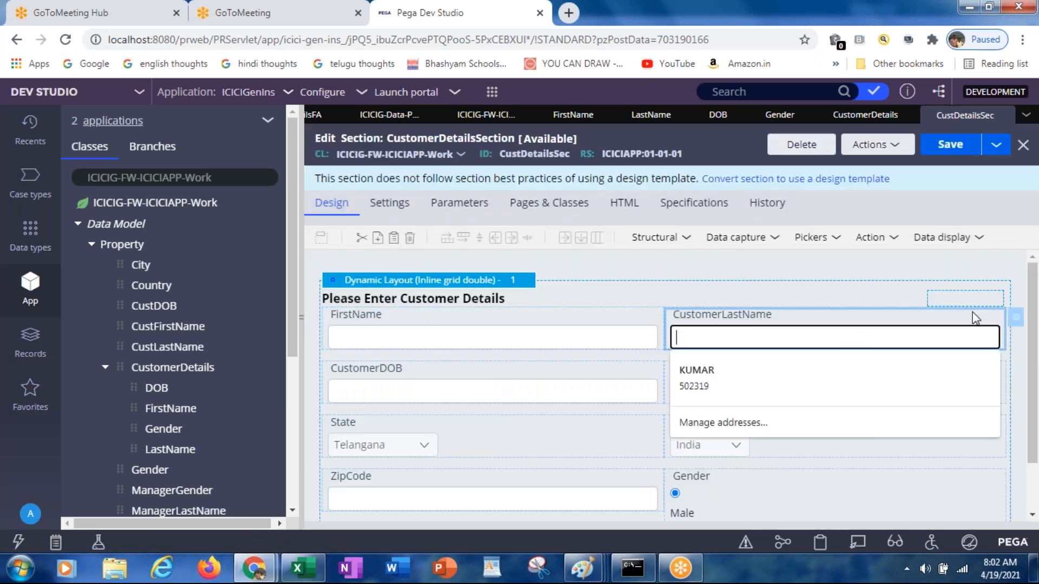
{"action": "left_click", "coordinate": [1017, 319]}
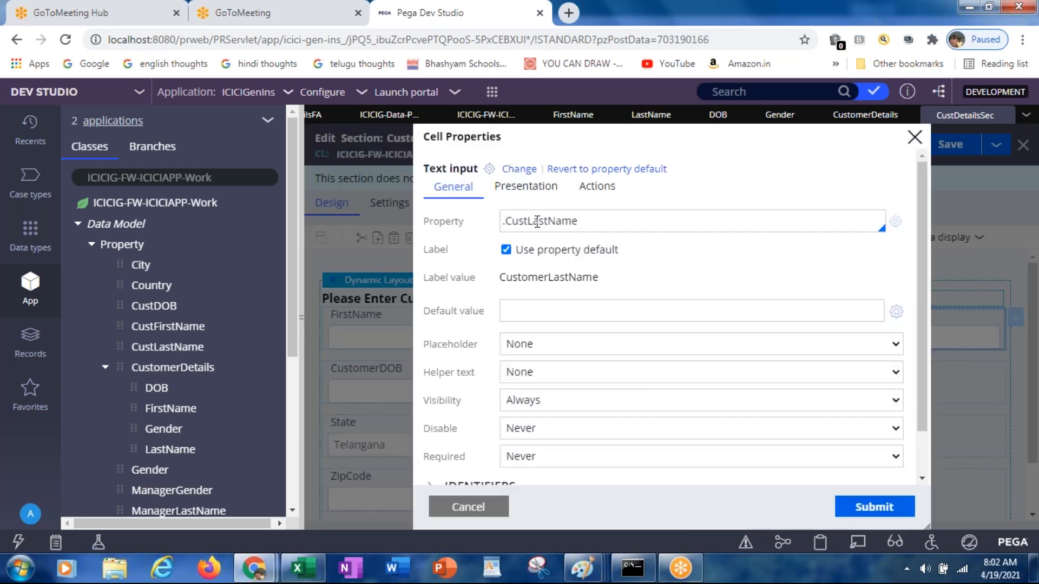
{"action": "double_click", "coordinate": [537, 222]}
{"action": "key", "text": "BackSpace"}
{"action": "key", "text": "Down"}
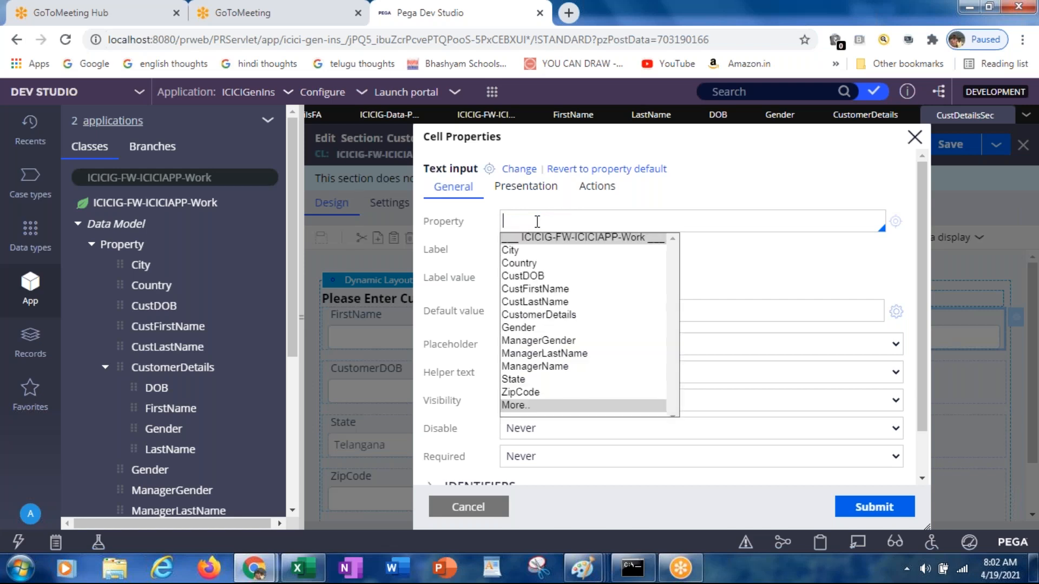
{"action": "key", "text": "Down"}
{"action": "key", "text": "Down"}
{"action": "key", "text": "Down"}
{"action": "key", "text": "Down"}
{"action": "key", "text": "Down"}
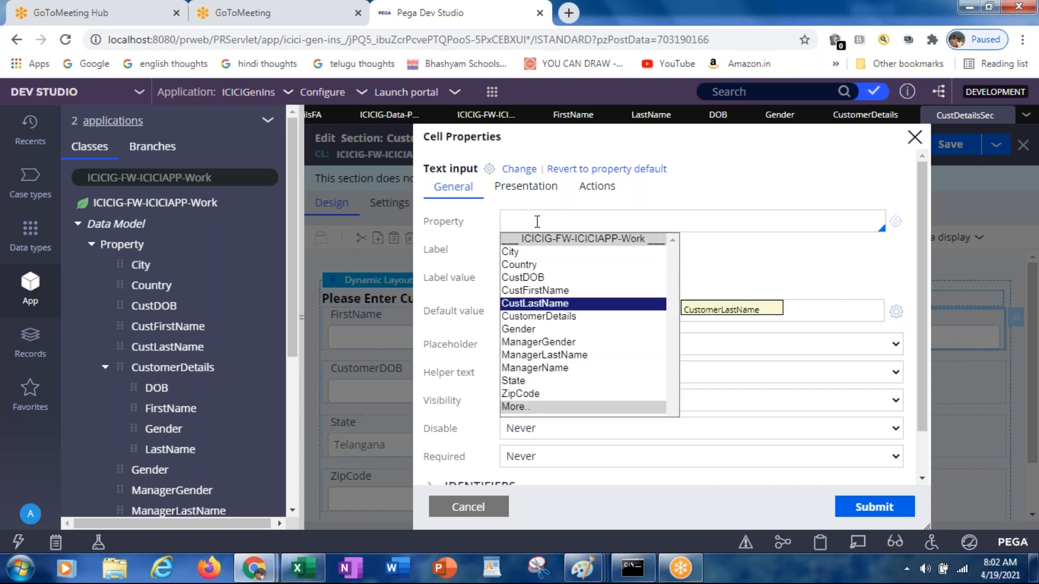
{"action": "key", "text": "Down"}
{"action": "key", "text": "Return"}
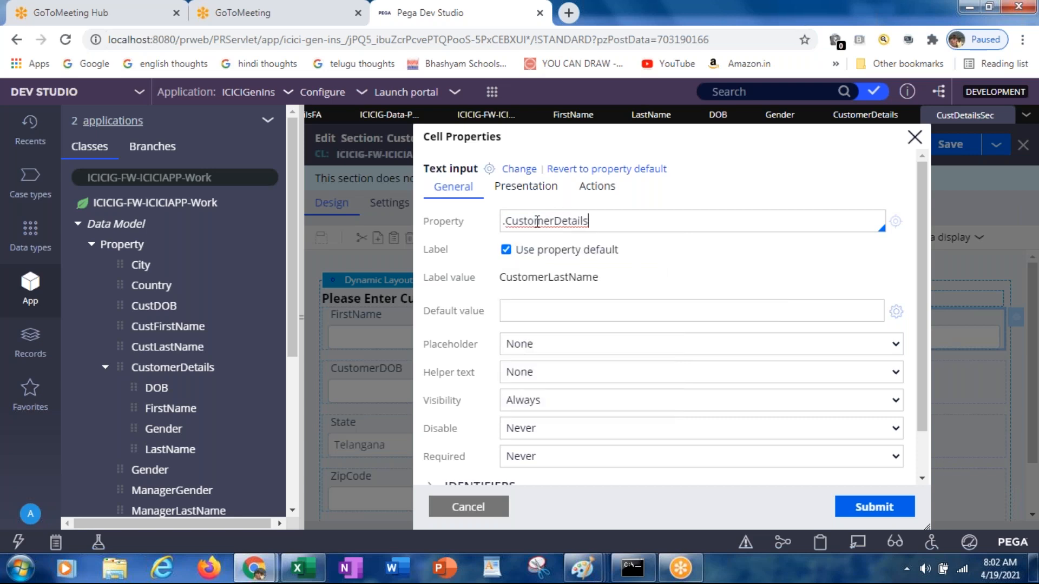
{"action": "type", "text": "."}
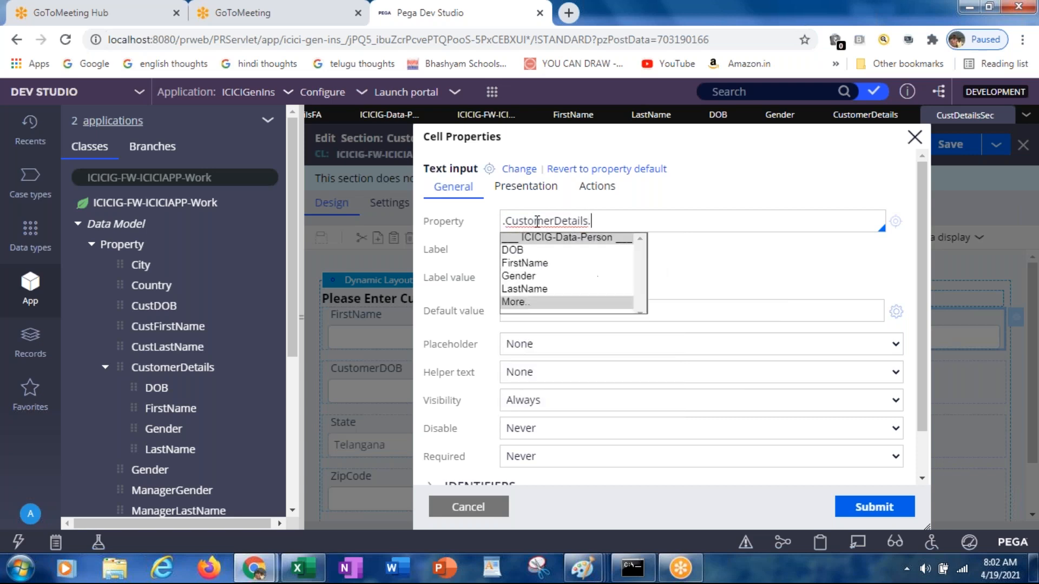
{"action": "key", "text": "Down"}
{"action": "key", "text": "Down"}
{"action": "key", "text": "Down"}
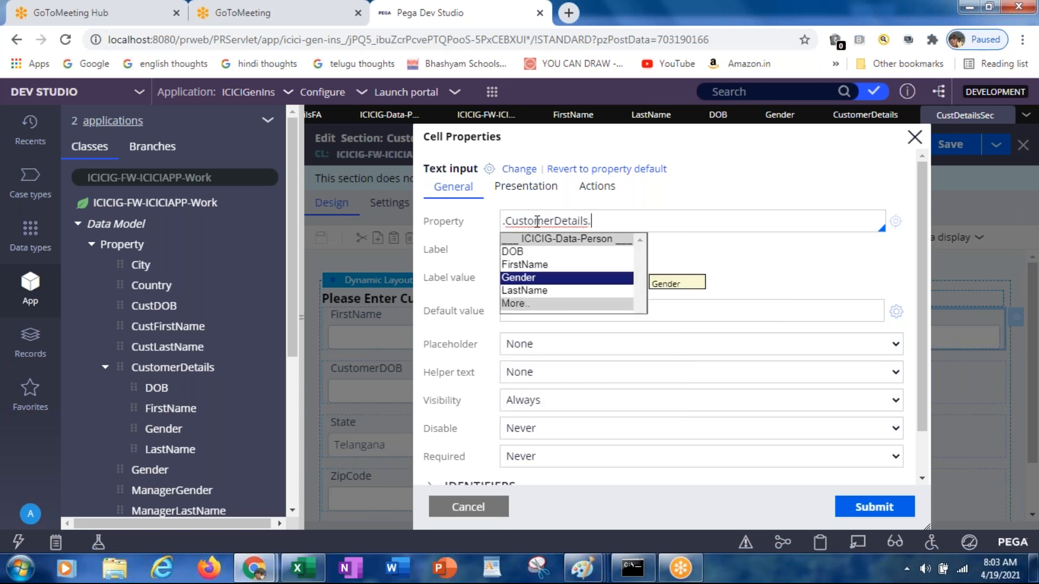
{"action": "key", "text": "Down"}
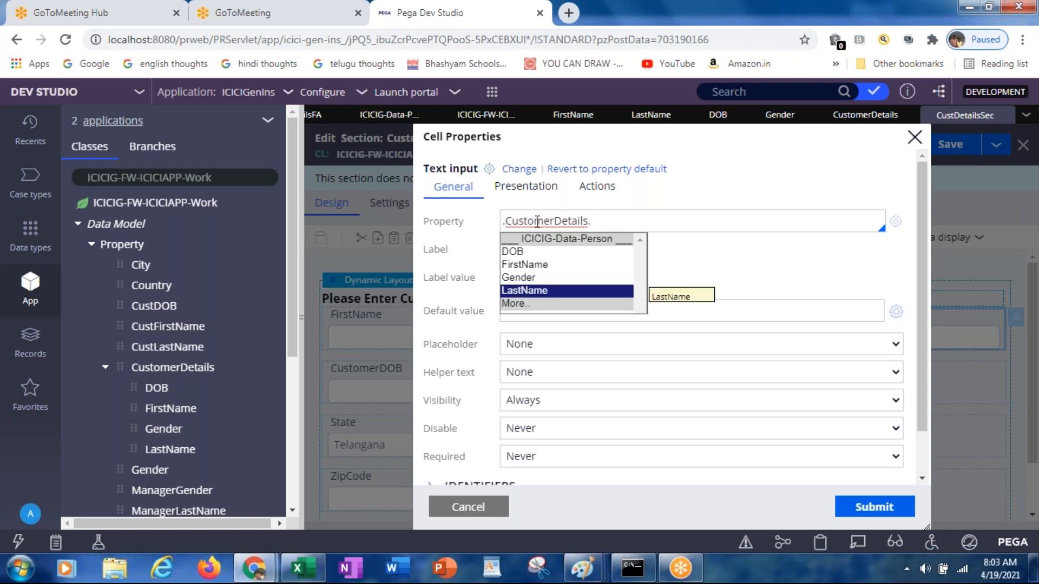
{"action": "key", "text": "Return"}
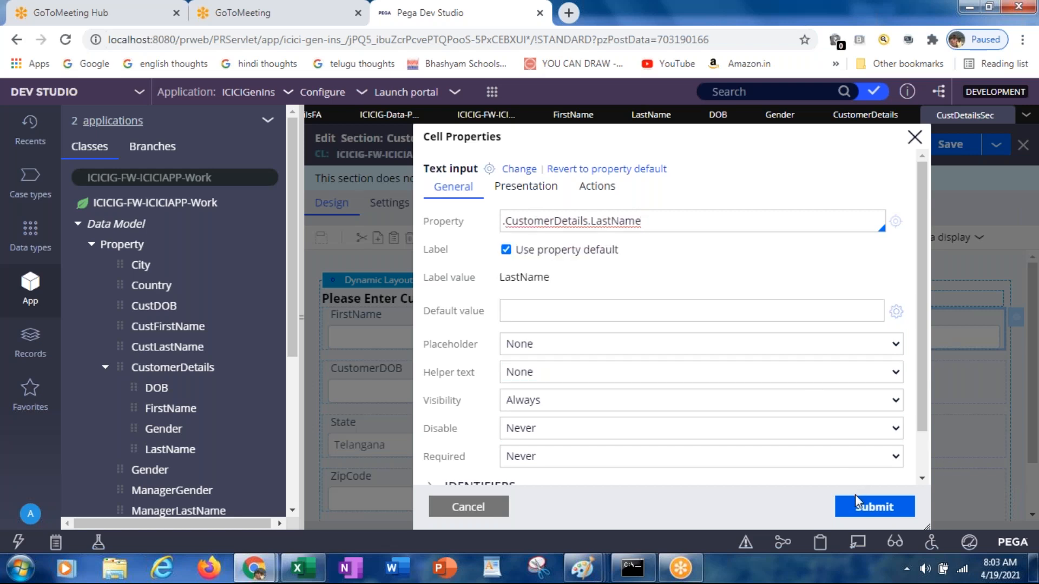
{"action": "left_click", "coordinate": [859, 509]}
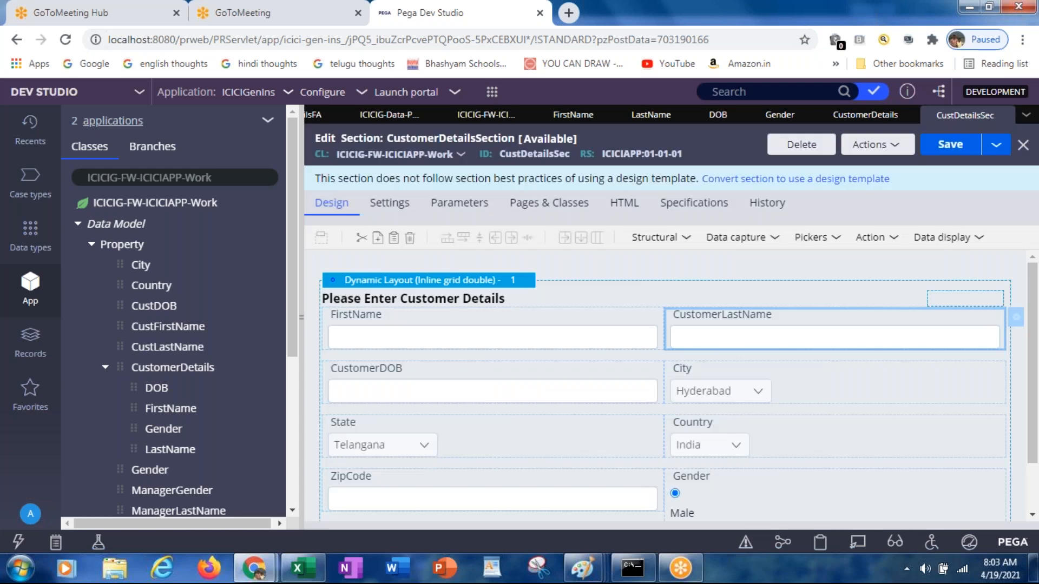
Step: Change the property of the CustomerDOB text input to .CustomerDetails.DOB and submit the cell properties
{"action": "left_click", "coordinate": [413, 390]}
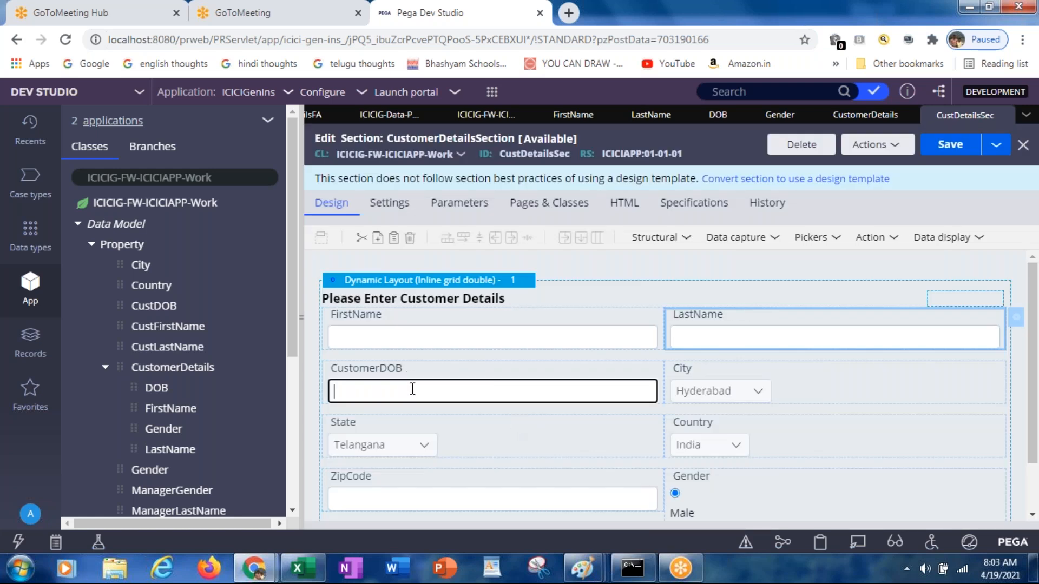
{"action": "left_click", "coordinate": [677, 372]}
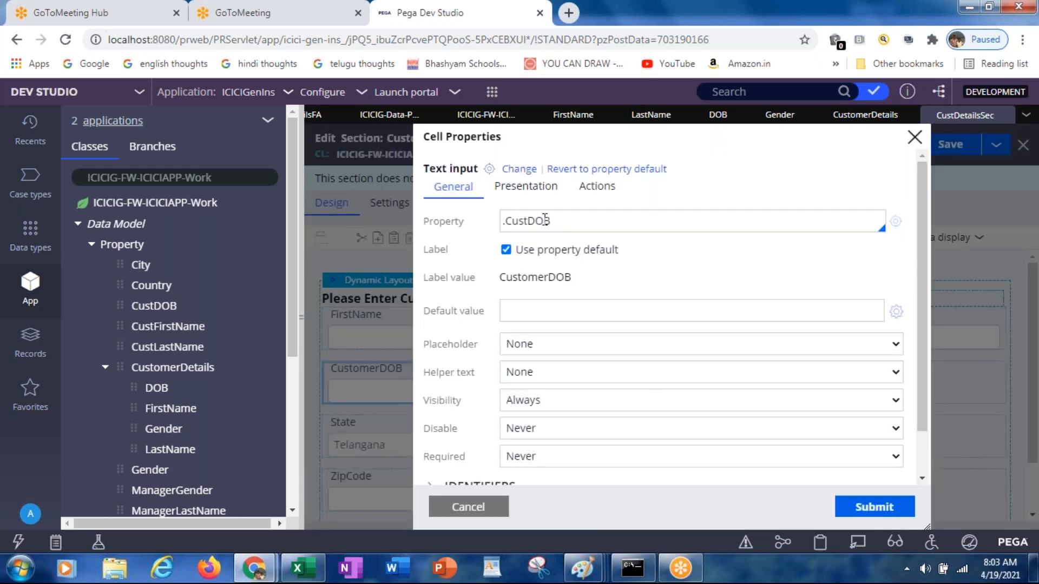
{"action": "double_click", "coordinate": [545, 218]}
{"action": "key", "text": "BackSpace"}
{"action": "type", "text": "CU"}
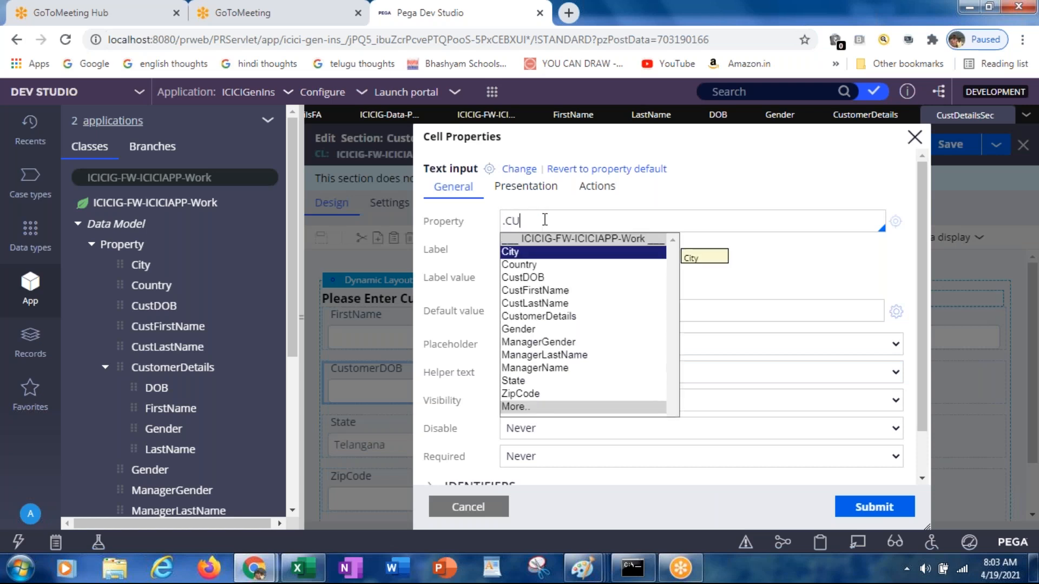
{"action": "key", "text": "Down"}
{"action": "key", "text": "Down"}
{"action": "key", "text": "Down"}
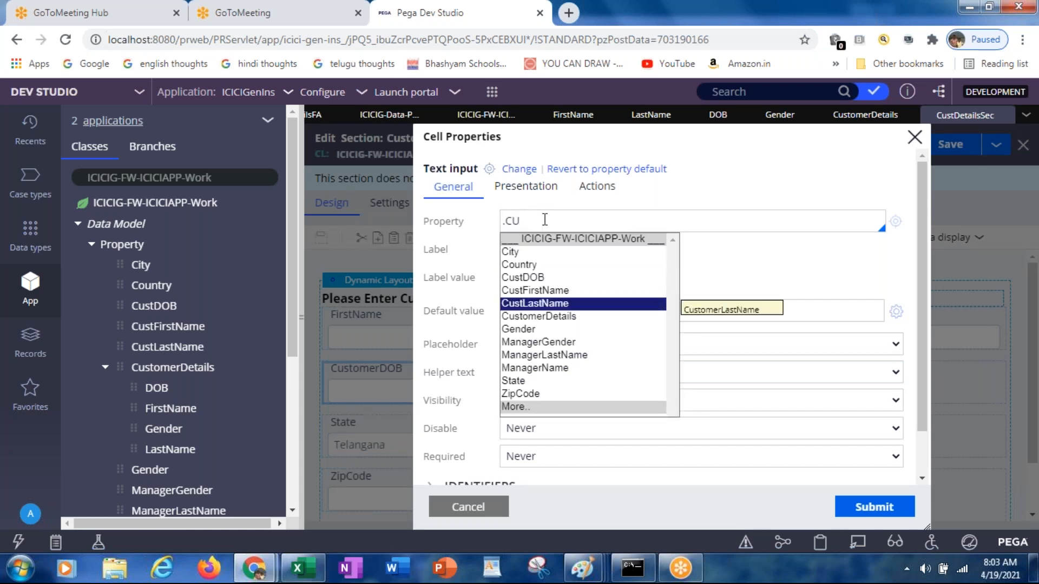
{"action": "key", "text": "Return"}
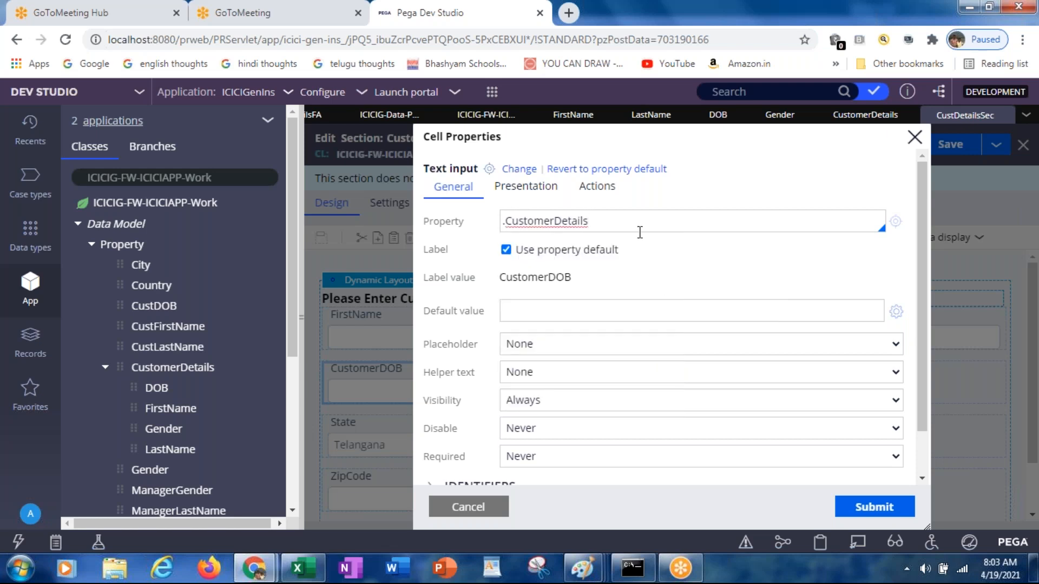
{"action": "type", "text": ".DO"}
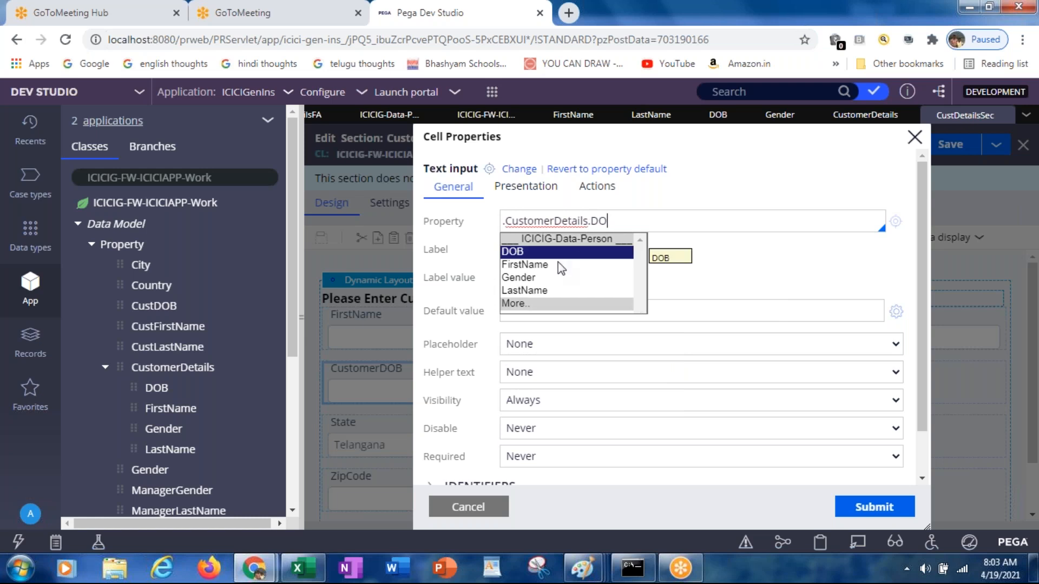
{"action": "left_click", "coordinate": [532, 252]}
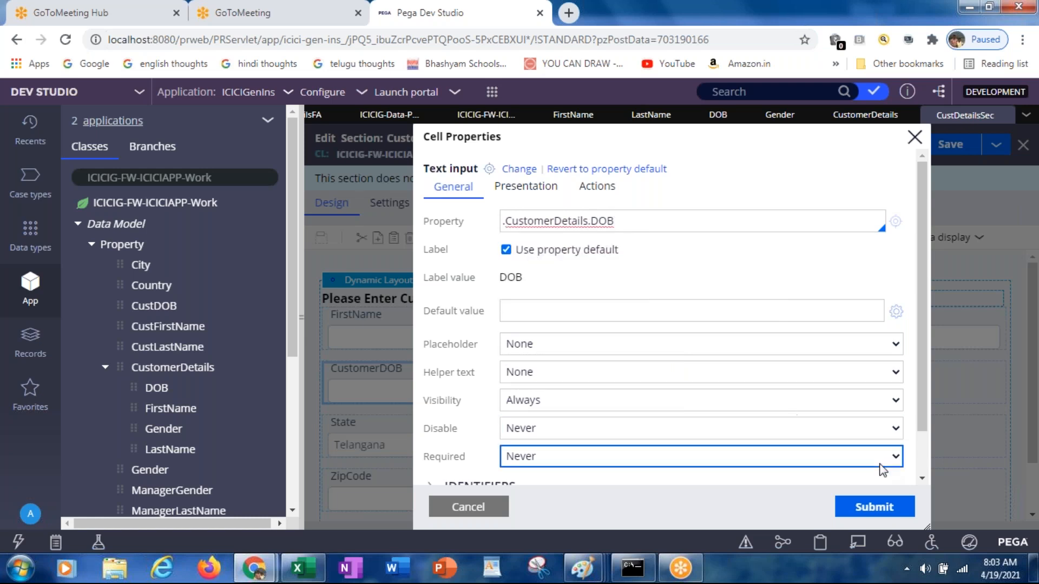
{"action": "left_click", "coordinate": [862, 508]}
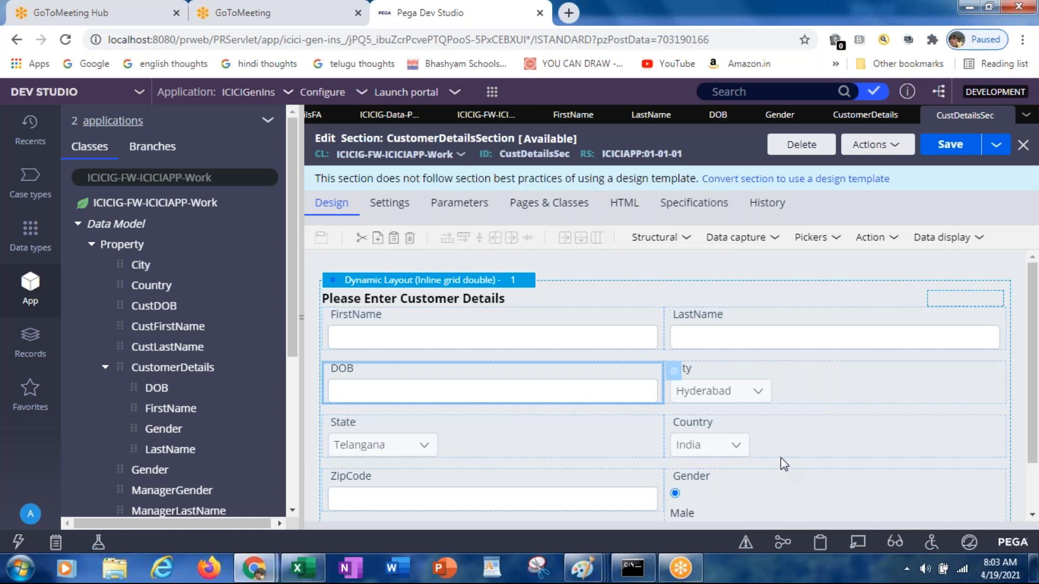
Step: Change the property of the Gender radio buttons in the section to .CustomerDetails.Gender and submit the cell properties
{"action": "left_click", "coordinate": [779, 489]}
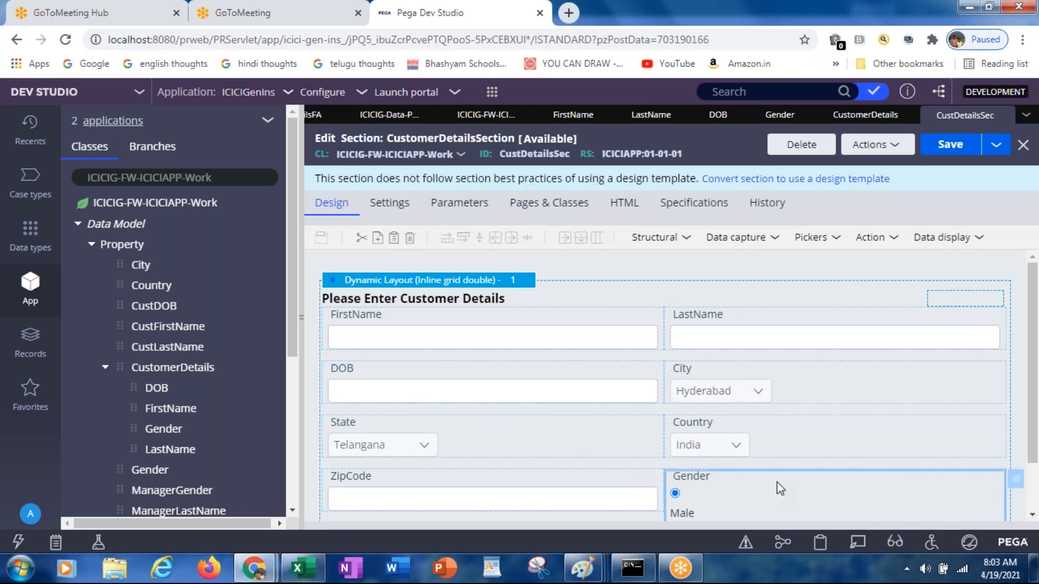
{"action": "left_click", "coordinate": [1016, 484]}
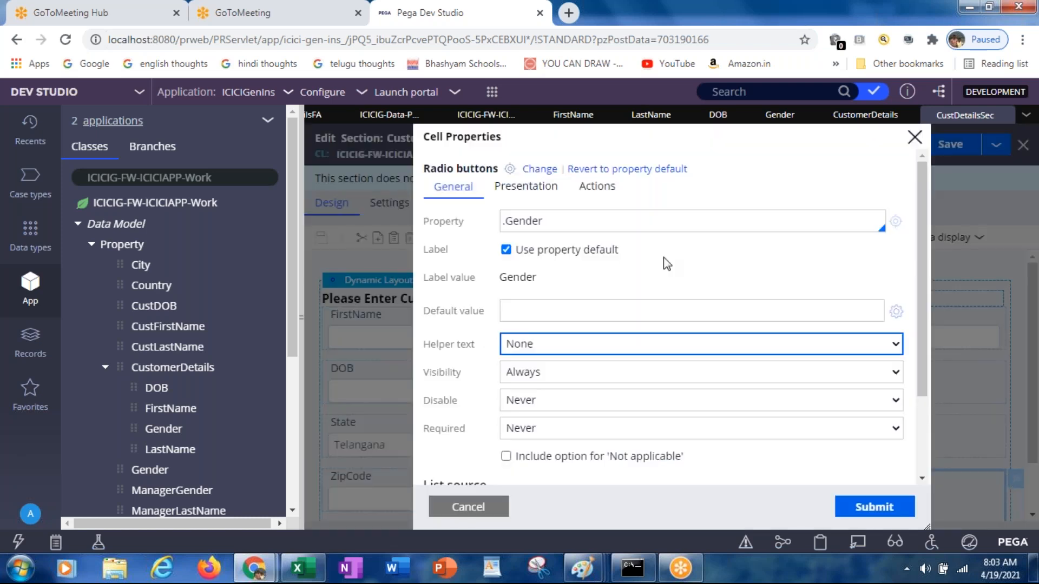
{"action": "double_click", "coordinate": [517, 221]}
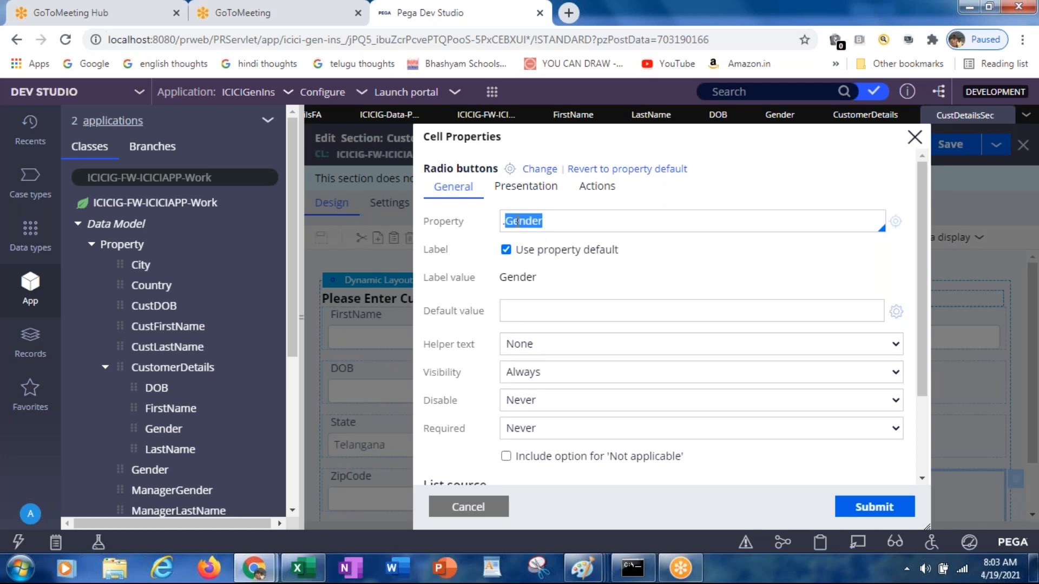
{"action": "key", "text": "BackSpace"}
{"action": "key", "text": "BackSpace"}
{"action": "type", "text": "CUSTOM"}
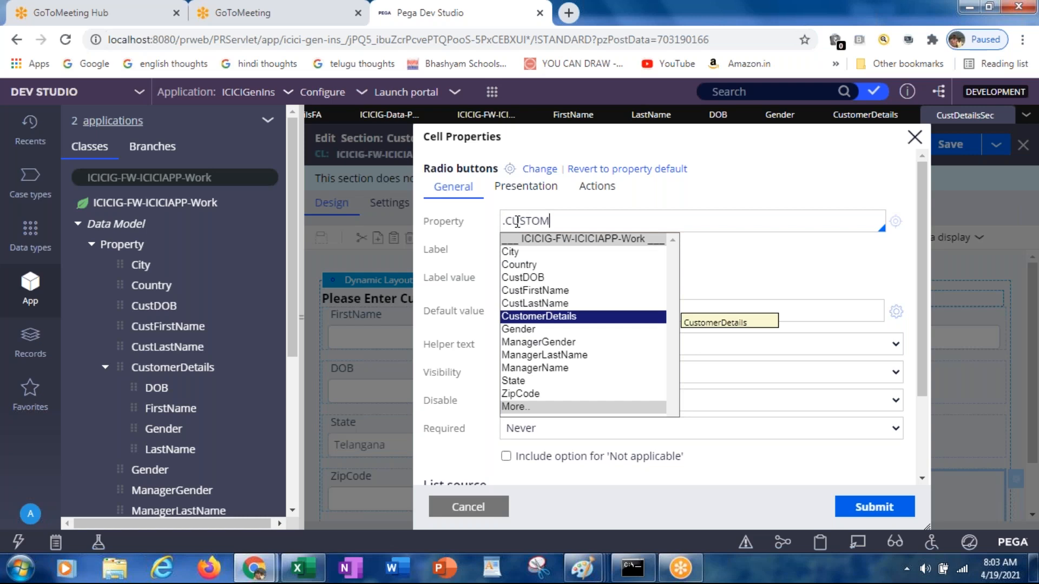
{"action": "key", "text": "Return"}
{"action": "type", "text": "."}
{"action": "key", "text": "Down"}
{"action": "key", "text": "Down"}
{"action": "key", "text": "Down"}
{"action": "key", "text": "Return"}
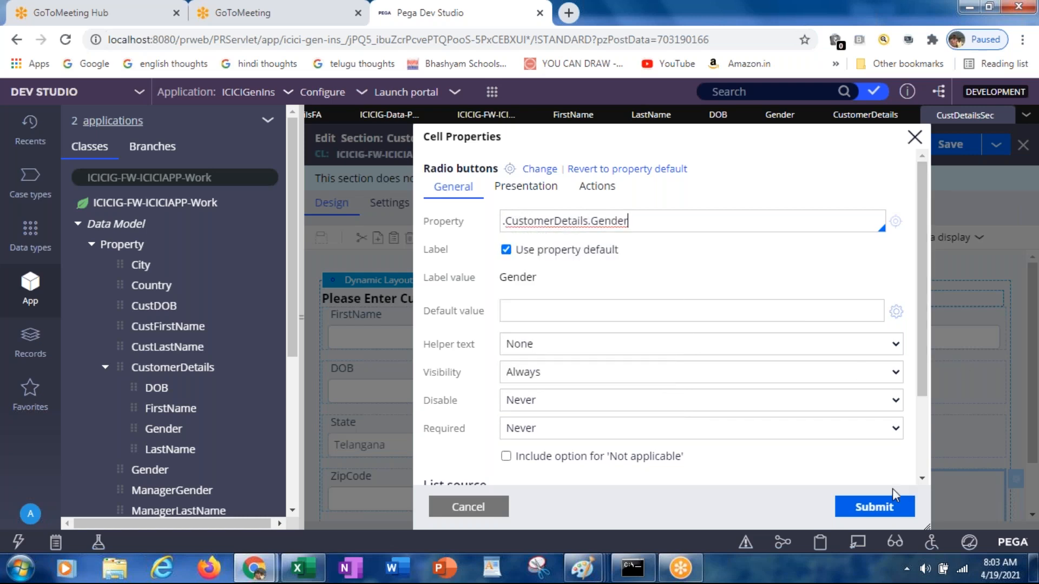
{"action": "left_click", "coordinate": [872, 508]}
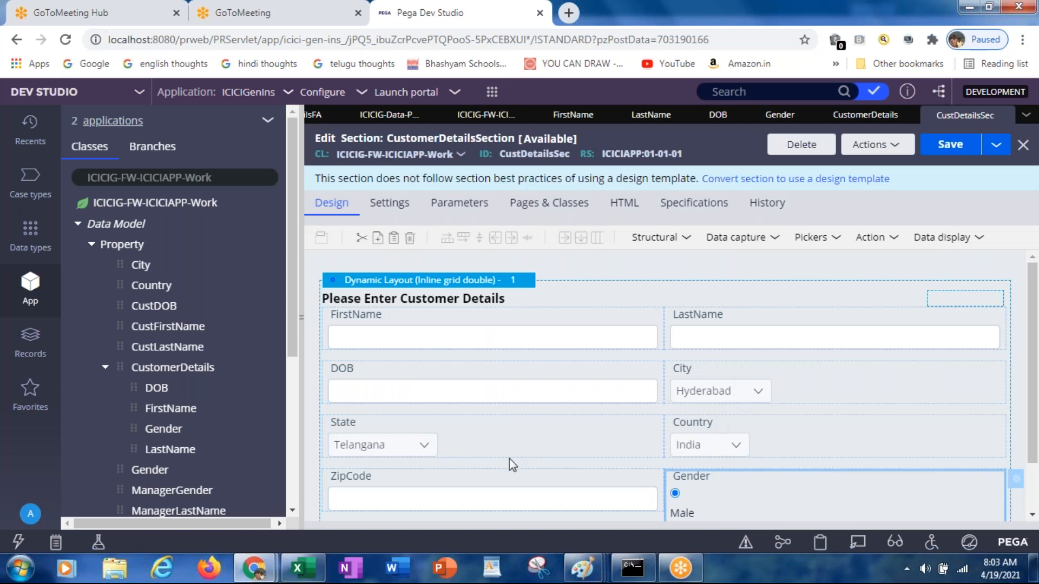
{"action": "left_click", "coordinate": [826, 388]}
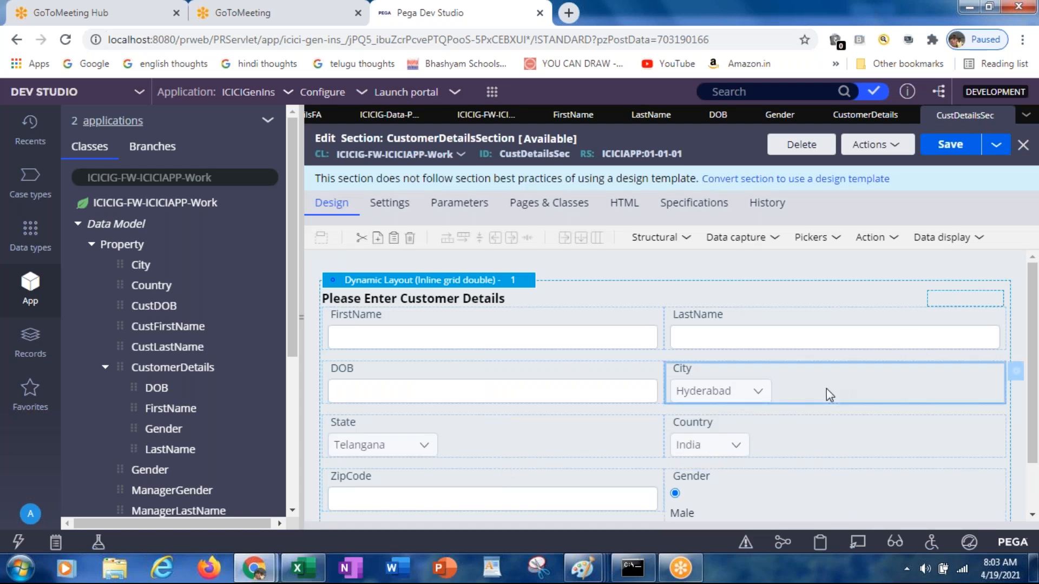
{"action": "left_click", "coordinate": [1017, 372]}
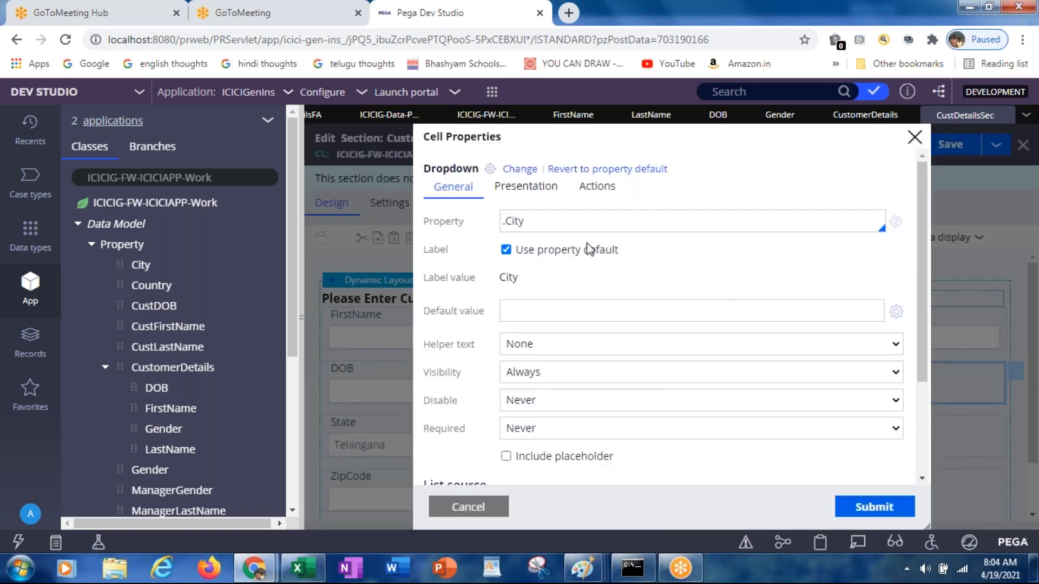
{"action": "double_click", "coordinate": [516, 219]}
{"action": "key", "text": "BackSpace"}
{"action": "key", "text": "BackSpace"}
{"action": "type", "text": "CUSTO"}
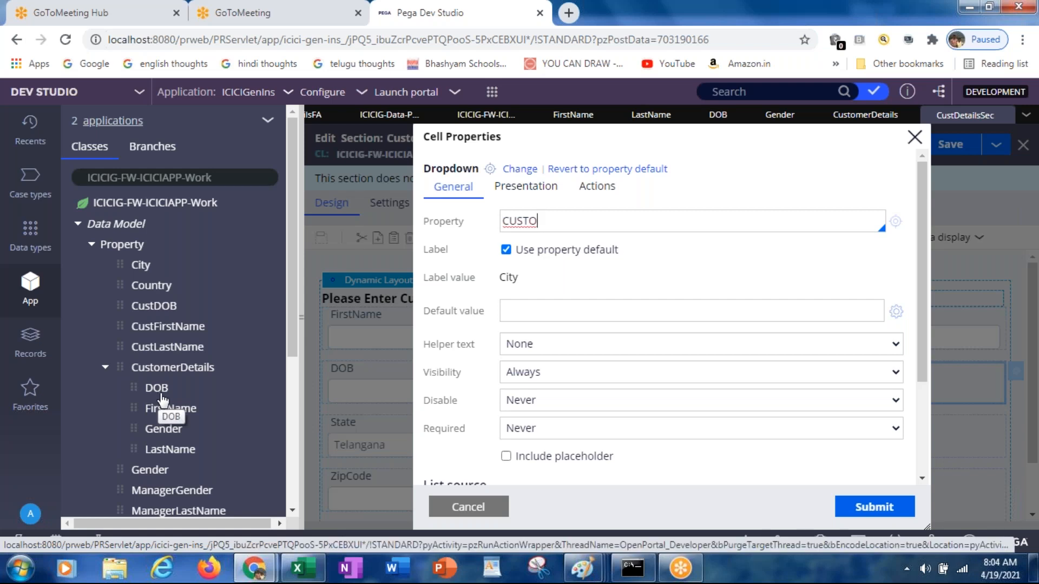
{"action": "key", "text": "BackSpace"}
{"action": "key", "text": "BackSpace"}
{"action": "key", "text": "BackSpace"}
{"action": "key", "text": "BackSpace"}
{"action": "key", "text": "BackSpace"}
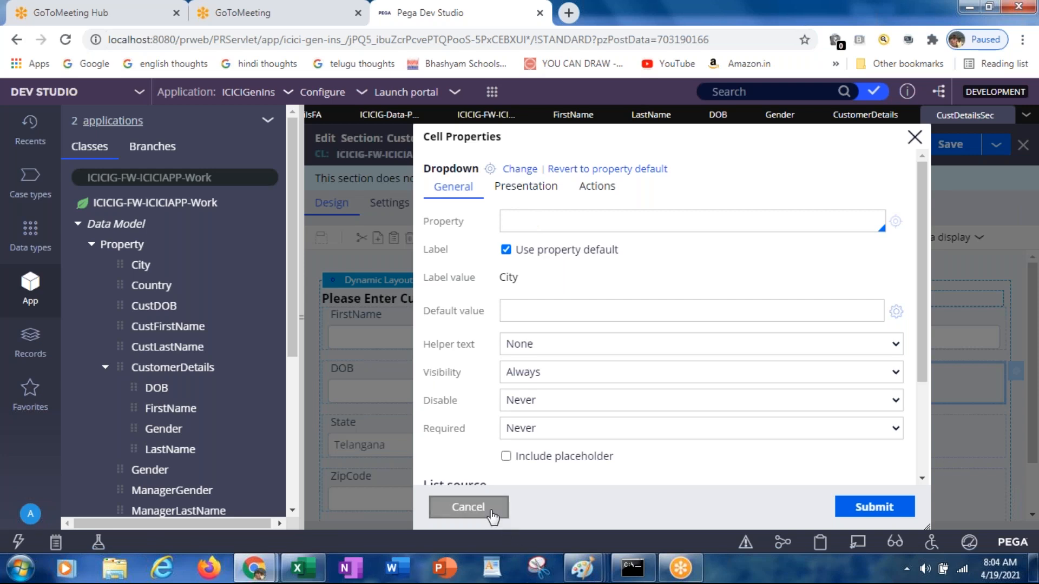
{"action": "left_click", "coordinate": [490, 512]}
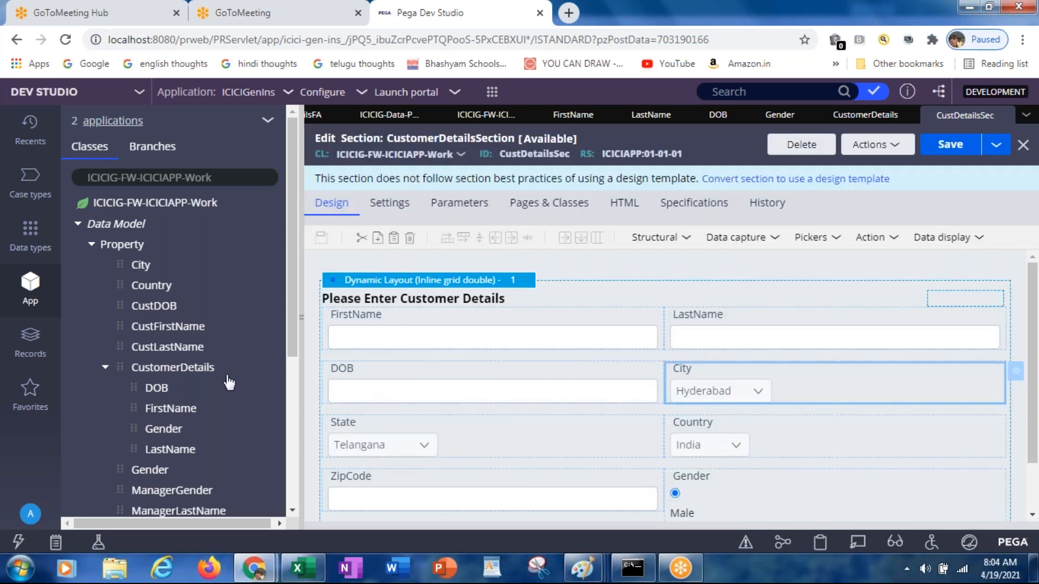
Step: Save the CustDetailsSec section with its rebound customer fields and close it
{"action": "left_click", "coordinate": [197, 181]}
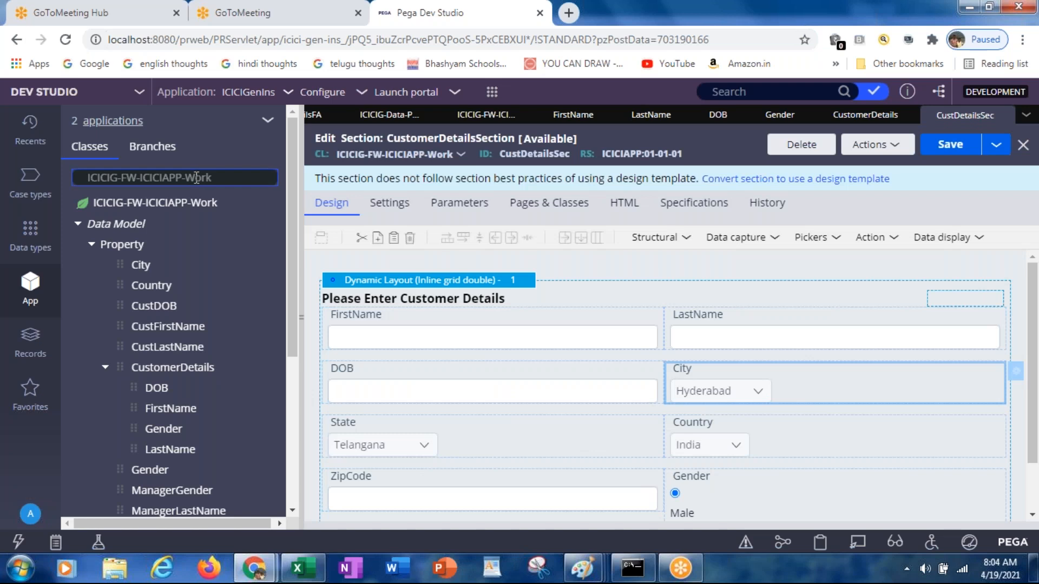
{"action": "left_click", "coordinate": [944, 145]}
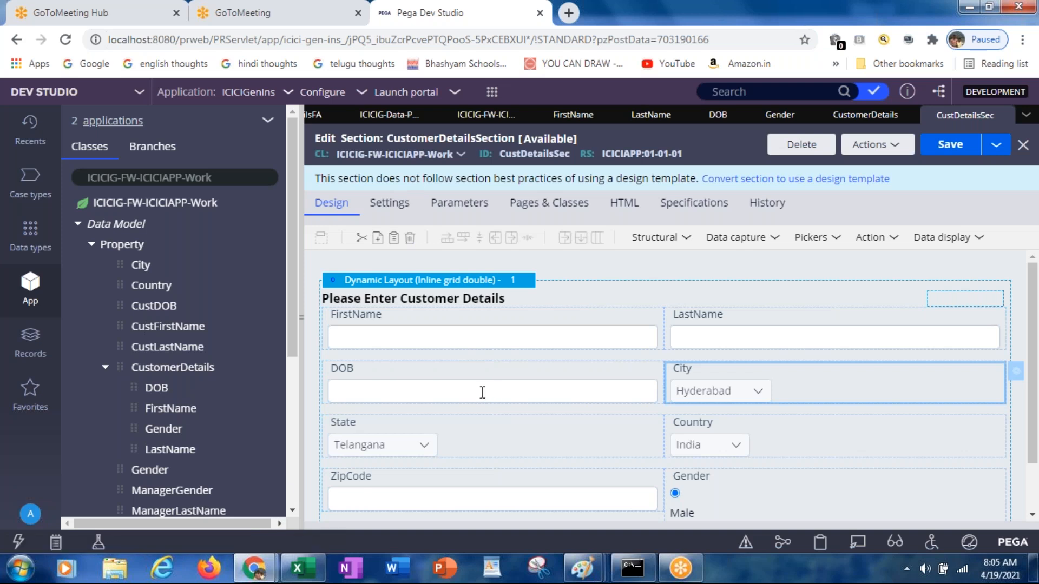
{"action": "left_click", "coordinate": [104, 370]}
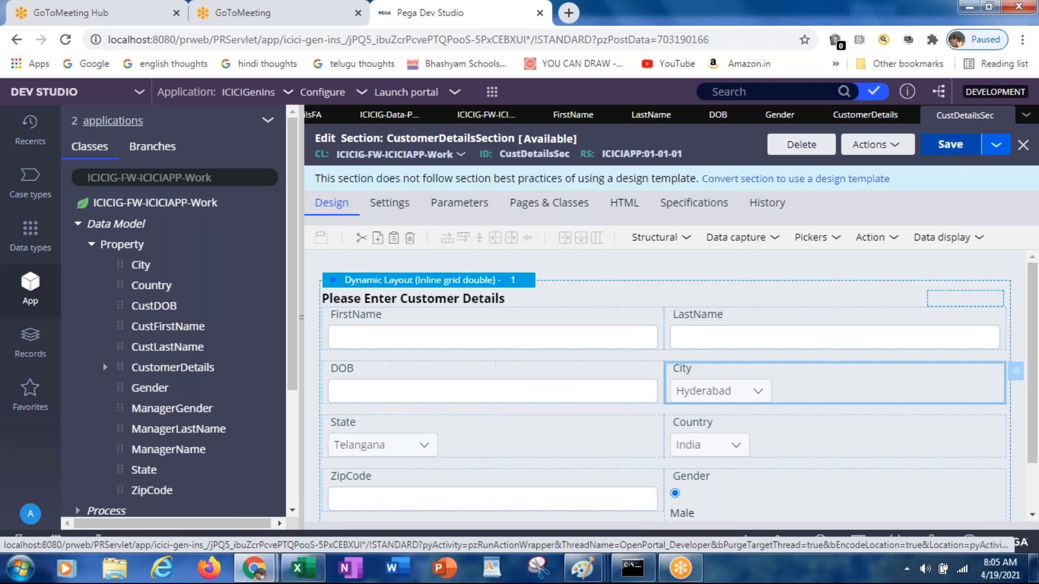
{"action": "left_click", "coordinate": [950, 145]}
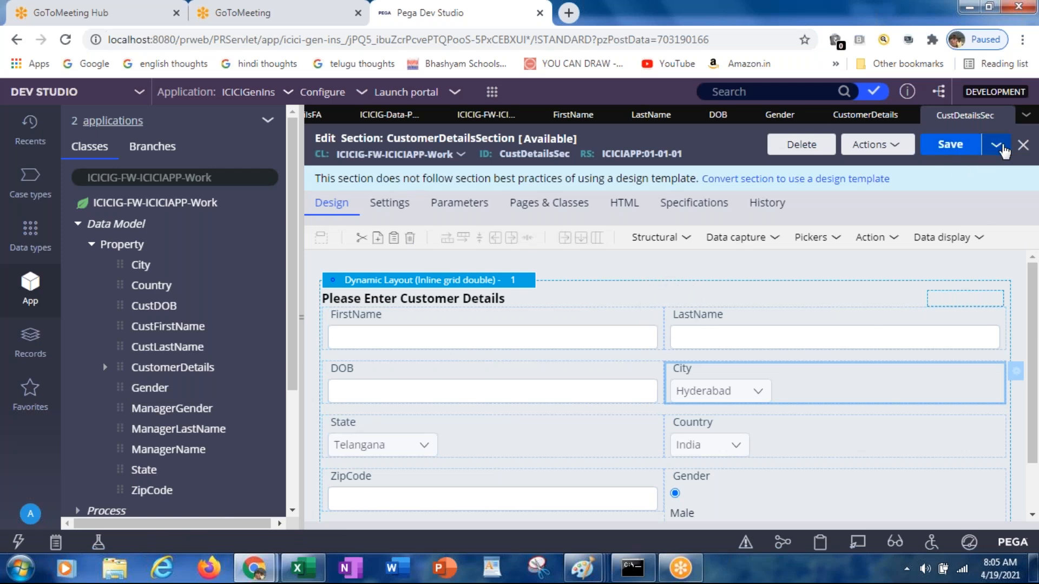
{"action": "left_click", "coordinate": [1022, 145]}
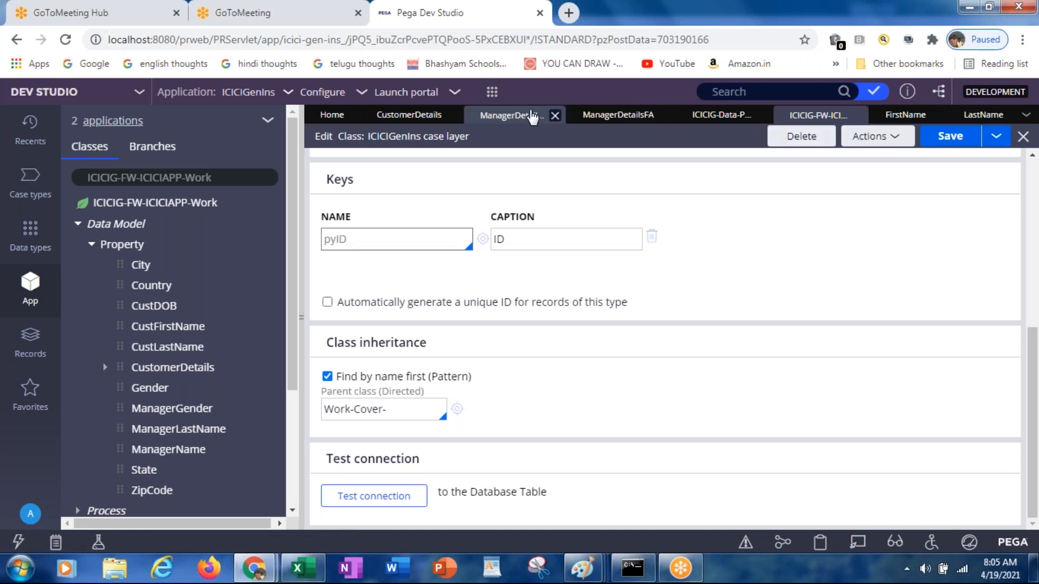
Step: Open the ManagerDetailsSec section and check which property the ManagerName text input is bound to in its cell properties
{"action": "left_click", "coordinate": [533, 117]}
{"action": "left_click", "coordinate": [464, 314]}
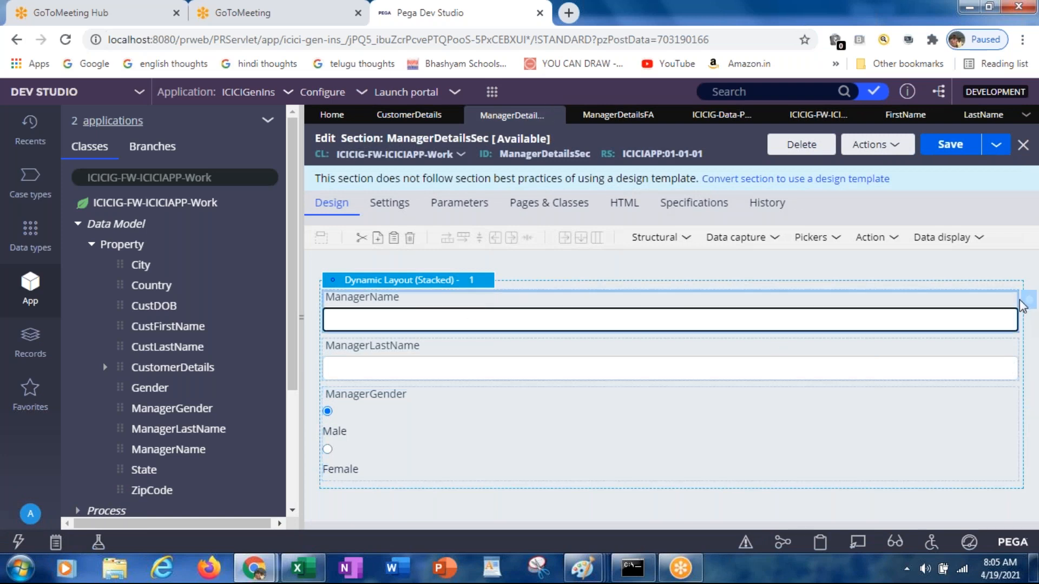
{"action": "left_click", "coordinate": [1030, 306]}
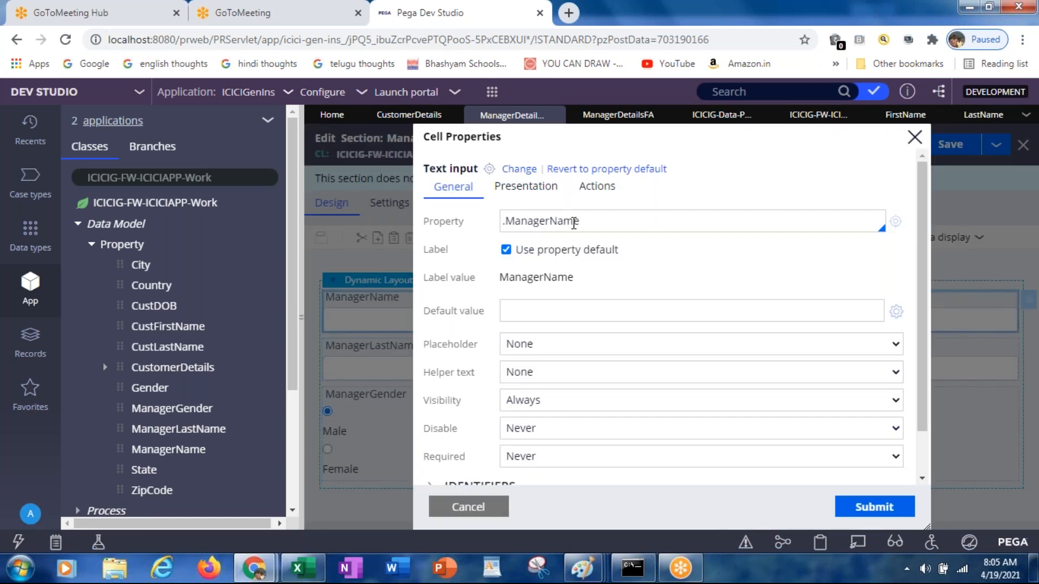
{"action": "left_click", "coordinate": [574, 223]}
Step: Create a property labelled ManagerDetails in the ICICIG-FW-ICICIAPP-Work class, in ruleset ICICIAPP 01-01-01, and open it
{"action": "left_click", "coordinate": [124, 247]}
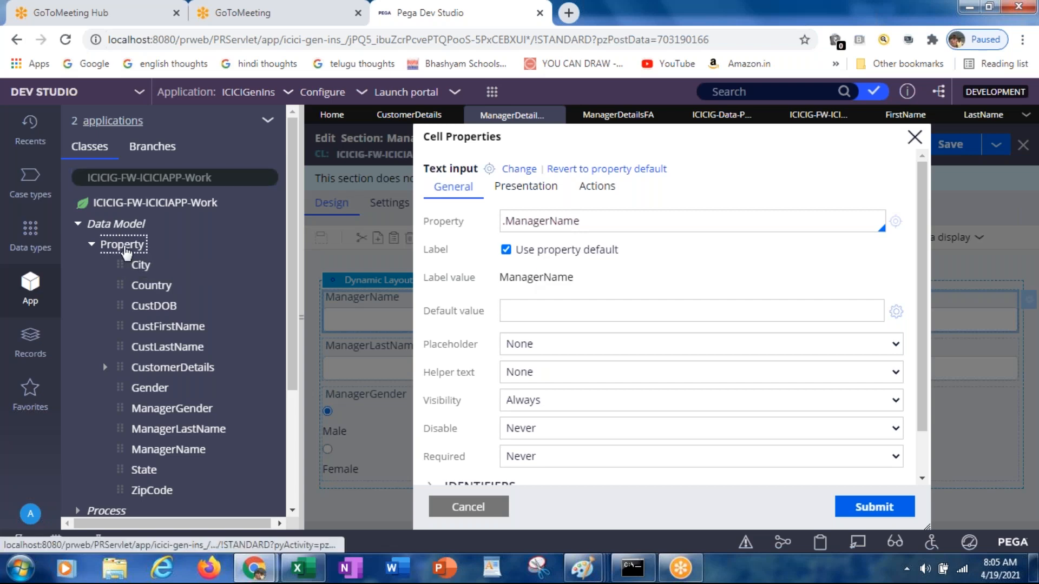
{"action": "right_click", "coordinate": [124, 248]}
{"action": "left_click", "coordinate": [132, 273]}
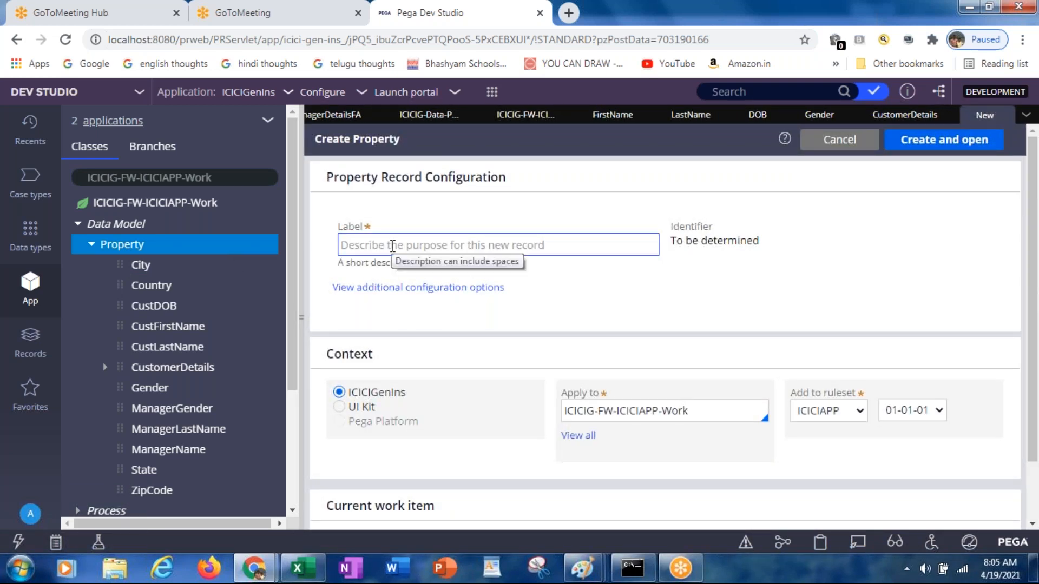
{"action": "left_click", "coordinate": [392, 246]}
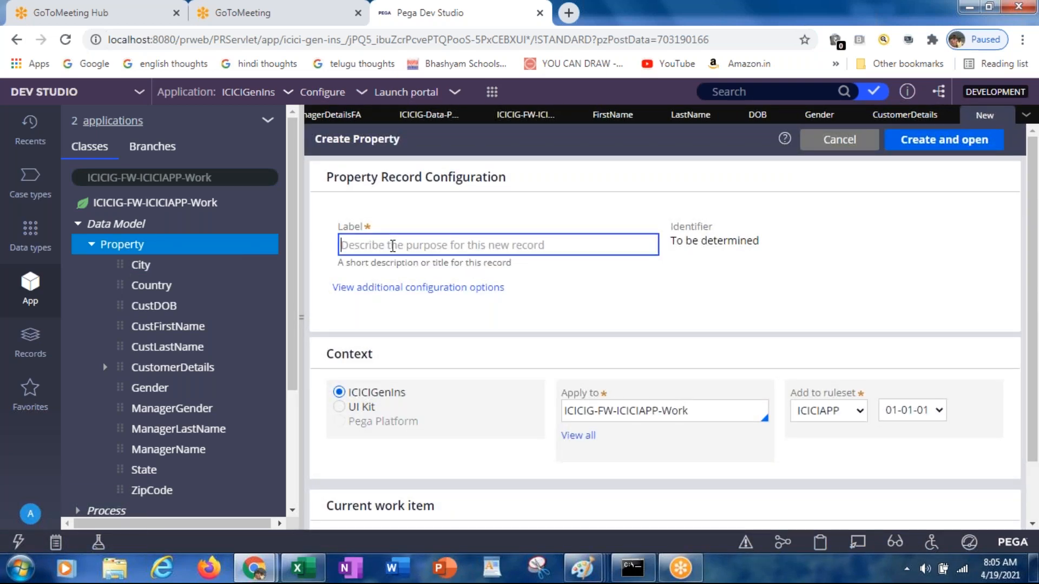
{"action": "type", "text": "ManagerDe"}
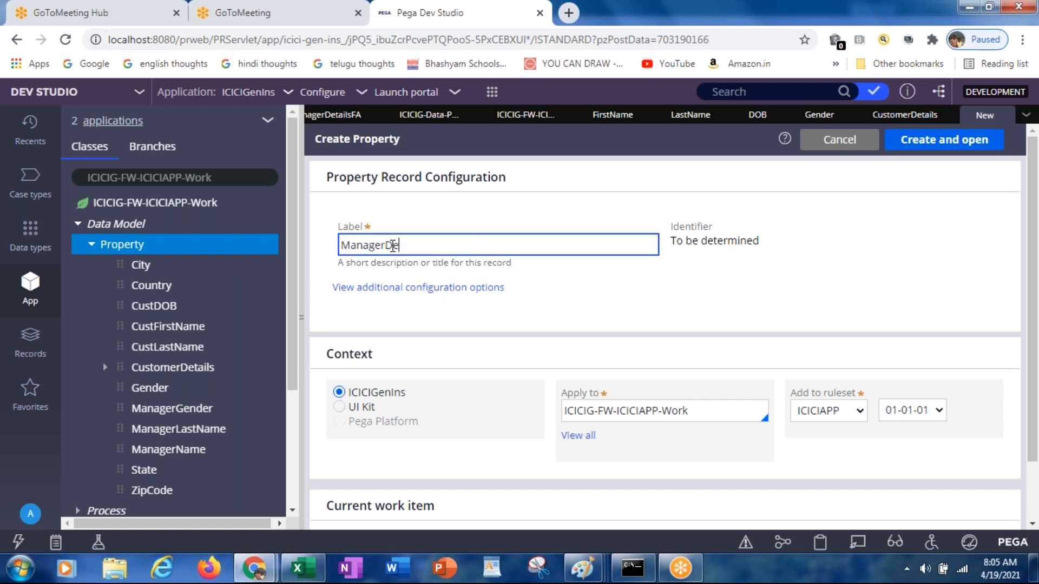
{"action": "type", "text": "tails"}
{"action": "key", "text": "Tab"}
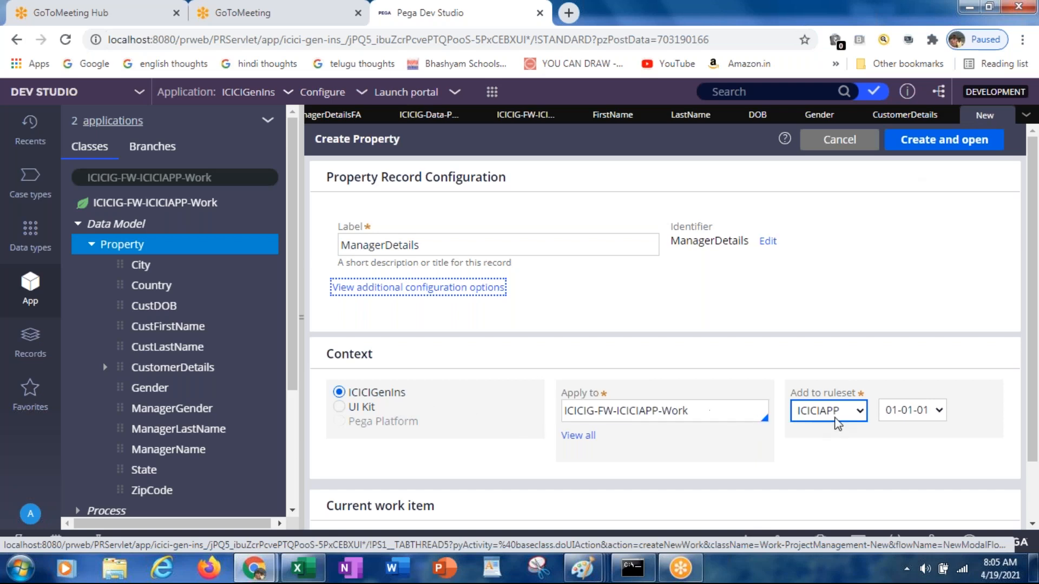
{"action": "left_click", "coordinate": [910, 143]}
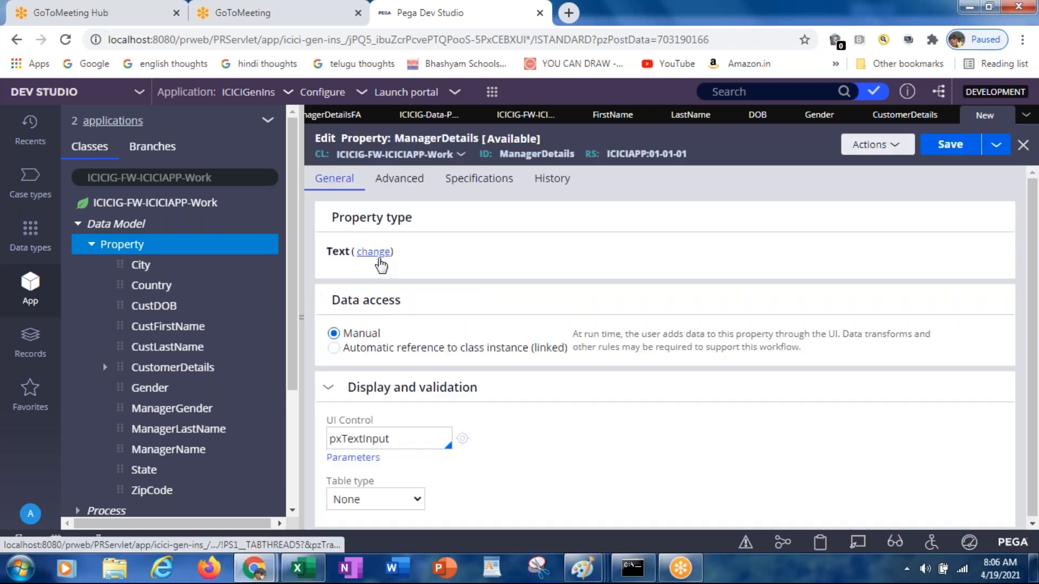
Step: Change the ManagerDetails property to type Single Page with page definition ICICIG-Data-Person and save it
{"action": "left_click", "coordinate": [376, 258]}
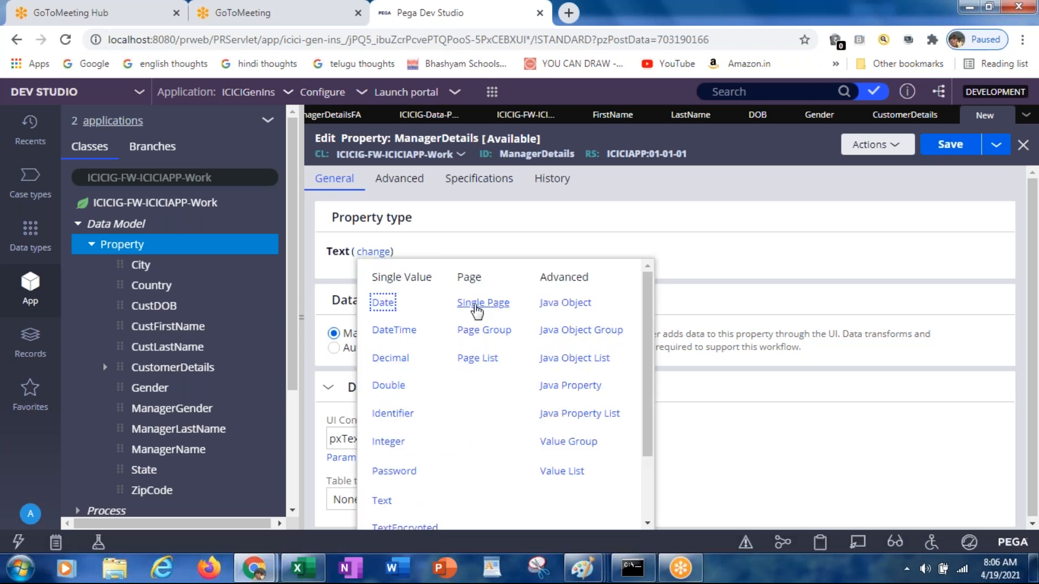
{"action": "left_click", "coordinate": [477, 310]}
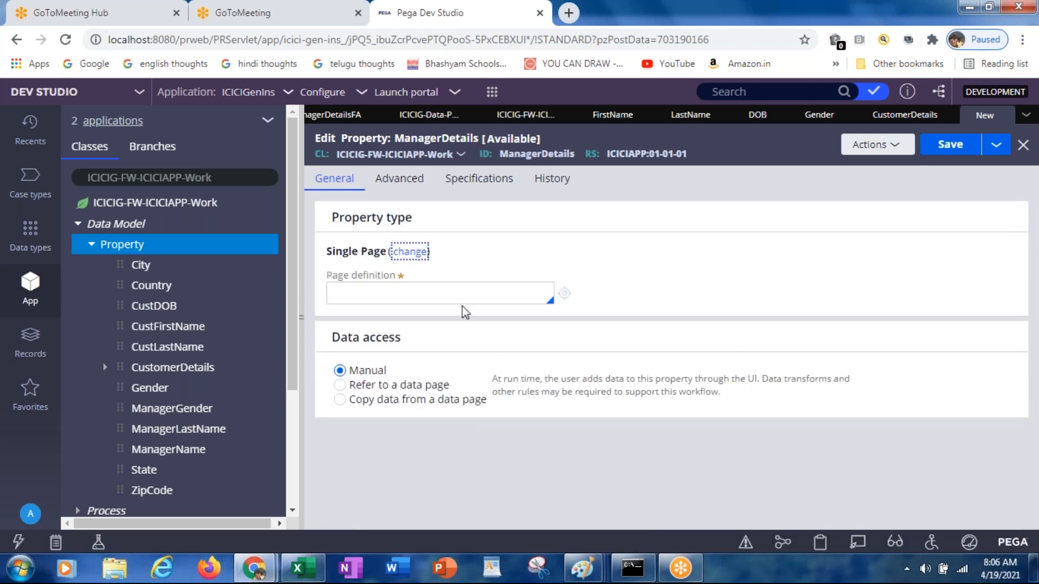
{"action": "left_click", "coordinate": [422, 292]}
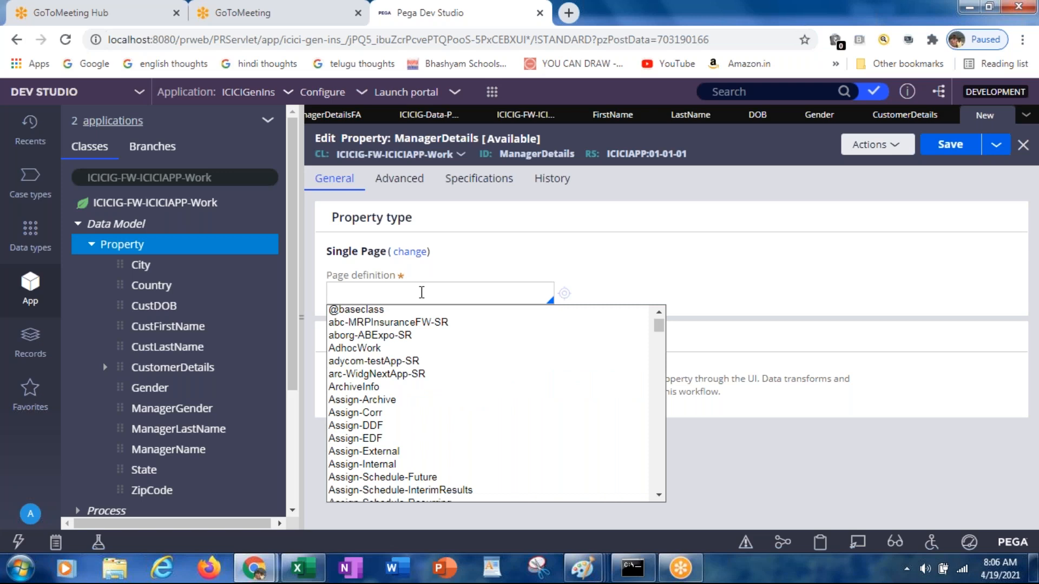
{"action": "type", "text": "icicig"}
{"action": "key", "text": "Down"}
{"action": "key", "text": "Down"}
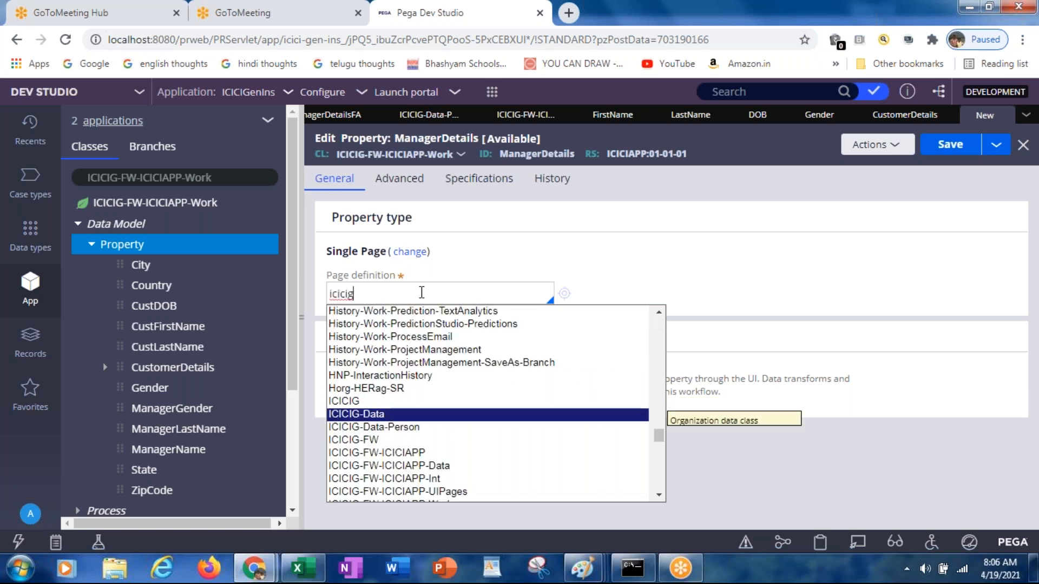
{"action": "key", "text": "Return"}
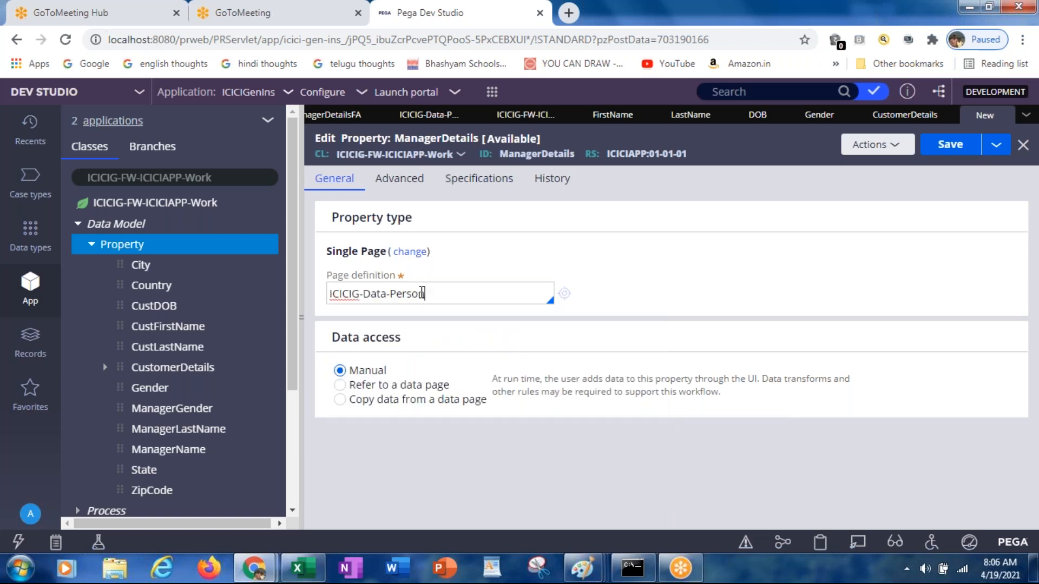
{"action": "left_click", "coordinate": [940, 154]}
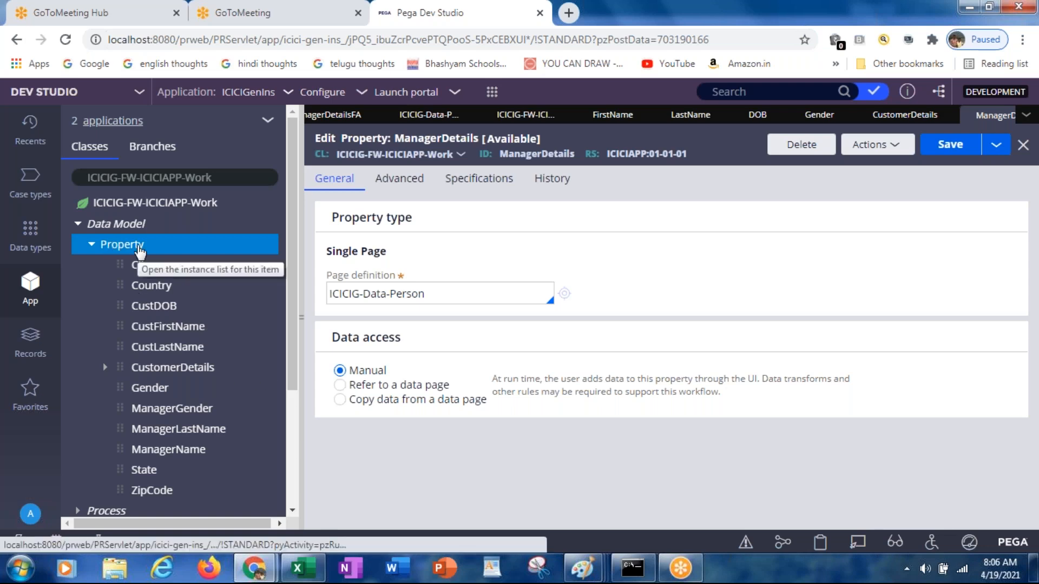
Step: Refresh the ICICIG-FW-ICICIAPP-Work class in the explorer and expand the ManagerDetails property to view its embedded properties
{"action": "left_click", "coordinate": [177, 209]}
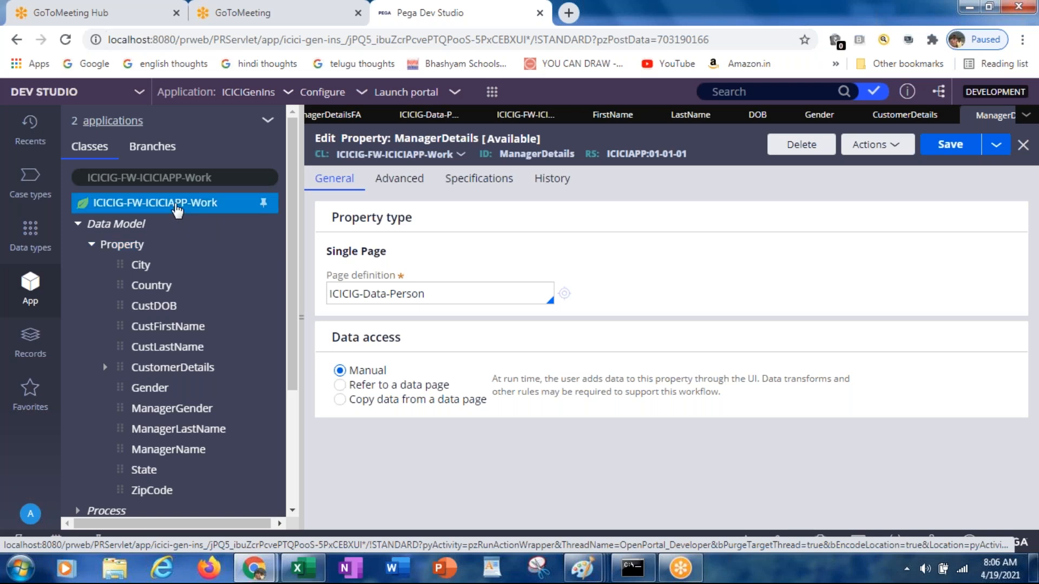
{"action": "right_click", "coordinate": [176, 208]}
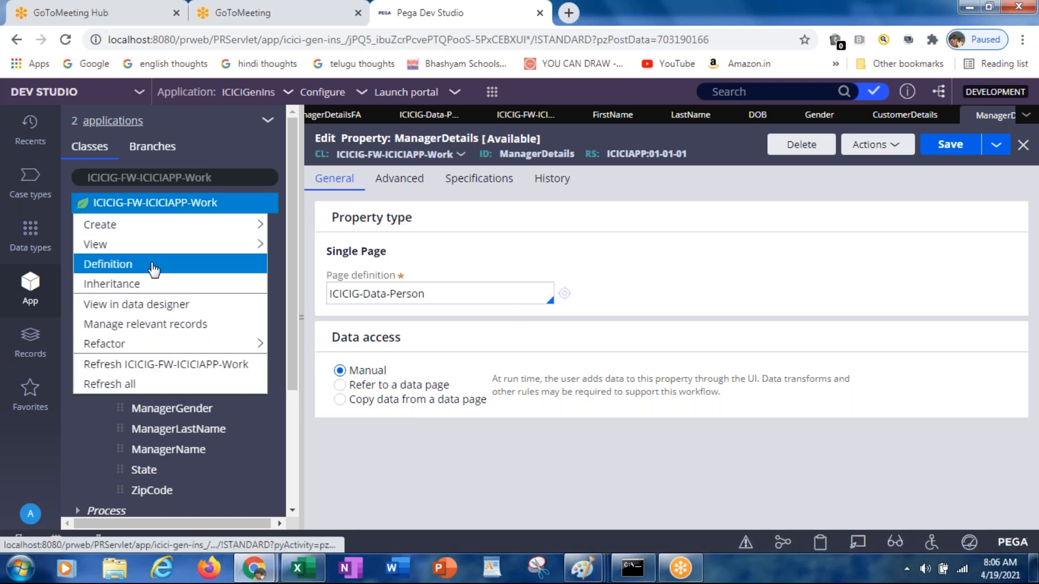
{"action": "left_click", "coordinate": [135, 372]}
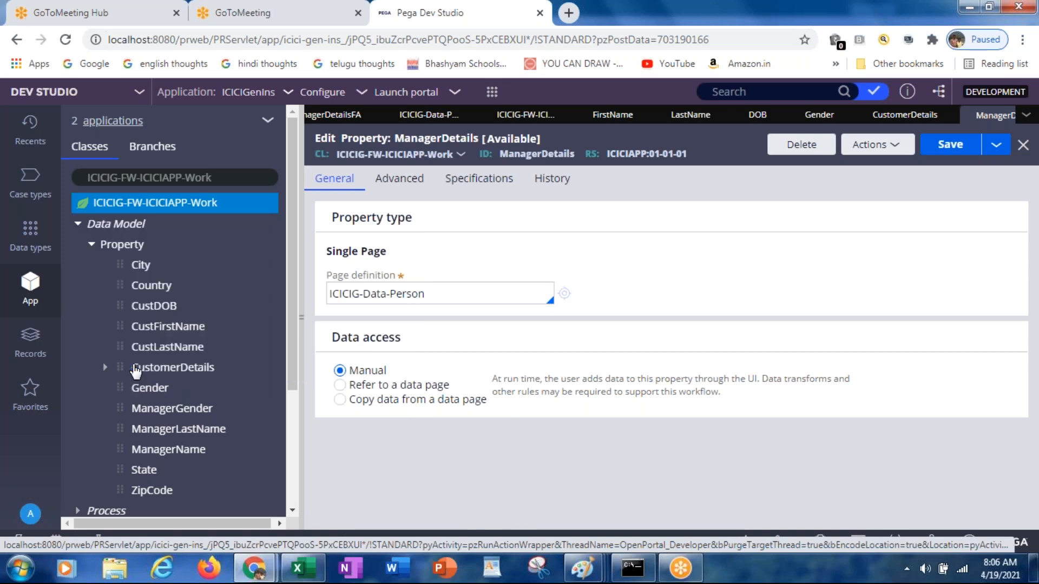
{"action": "left_click", "coordinate": [78, 225]}
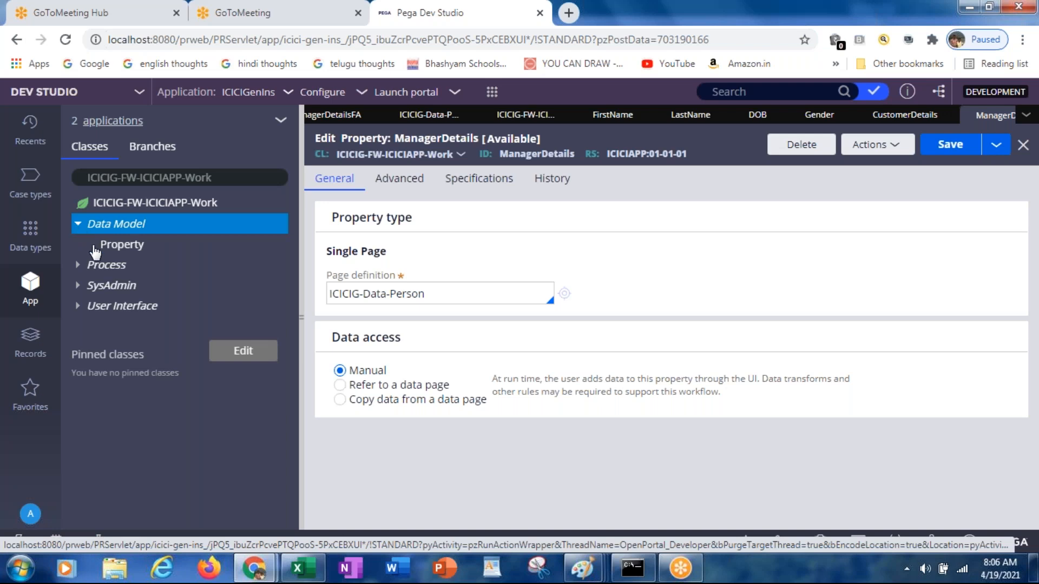
{"action": "left_click", "coordinate": [93, 247]}
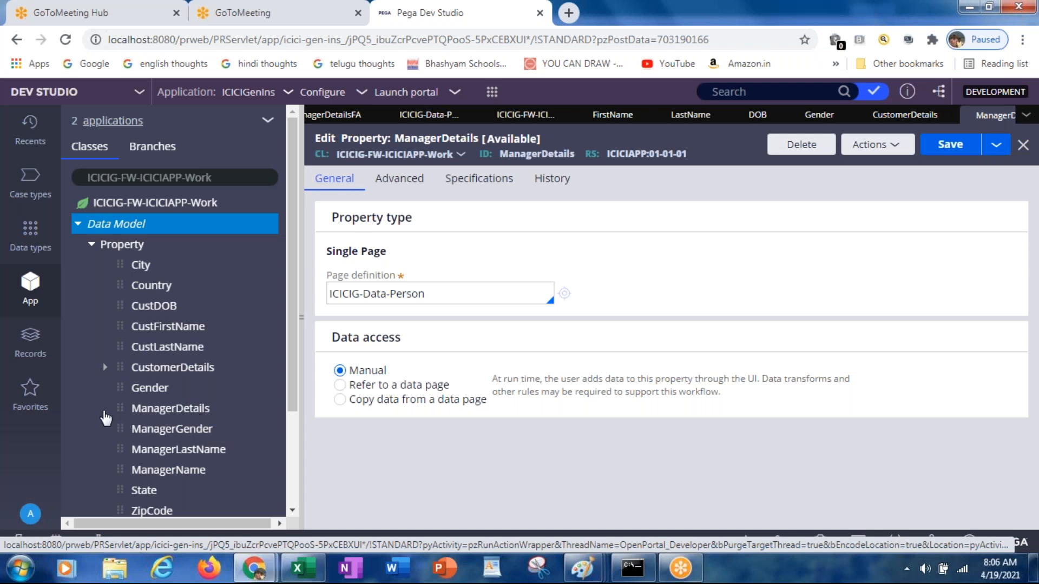
{"action": "left_click", "coordinate": [105, 409]}
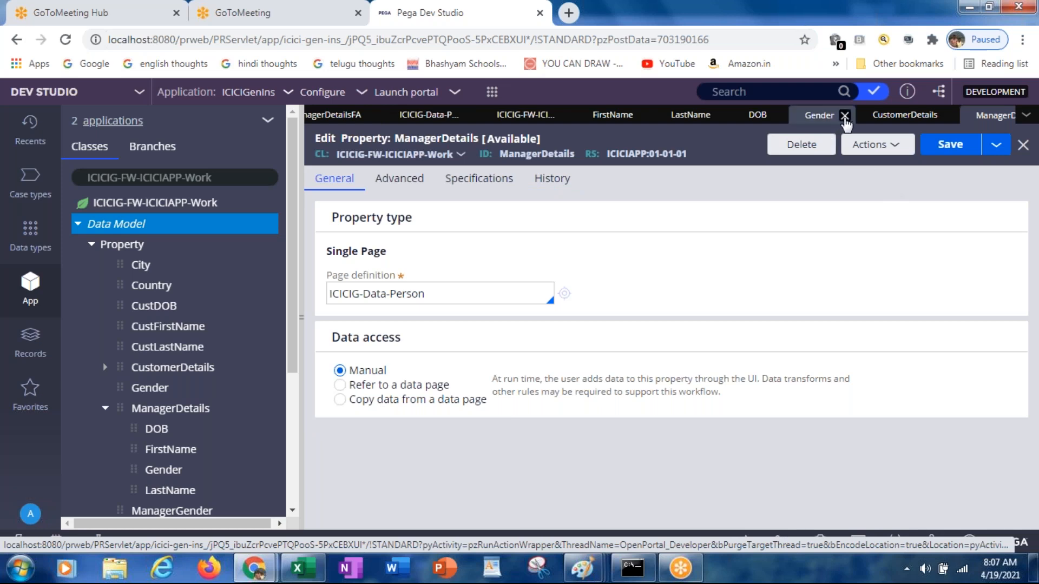
Step: Rebind the ManagerName text input in the ManagerDetailsSec section to .ManagerDetails.FirstName, submit the cell properties and save the section
{"action": "left_click", "coordinate": [844, 116]}
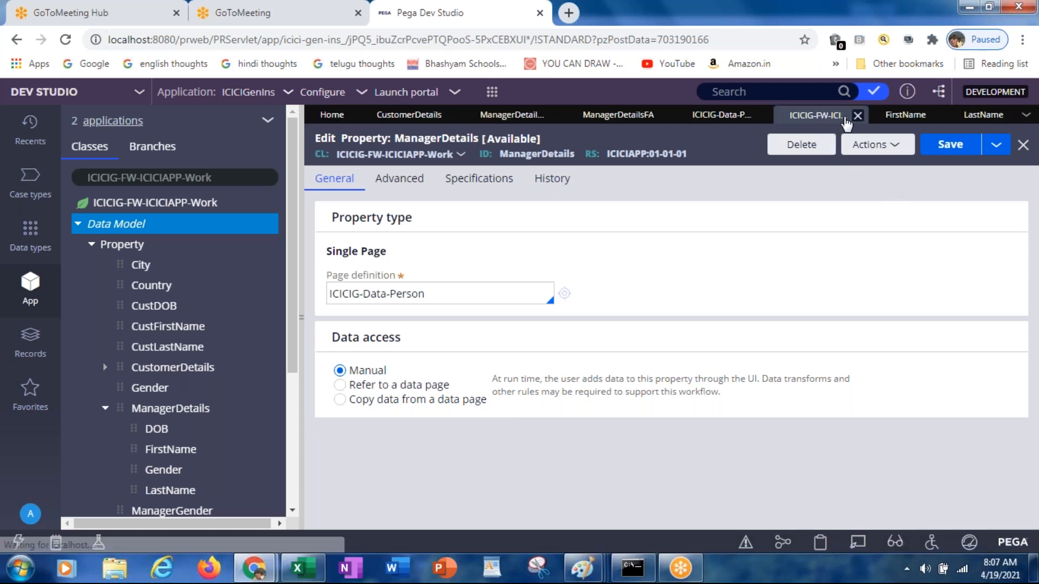
{"action": "left_click", "coordinate": [516, 116]}
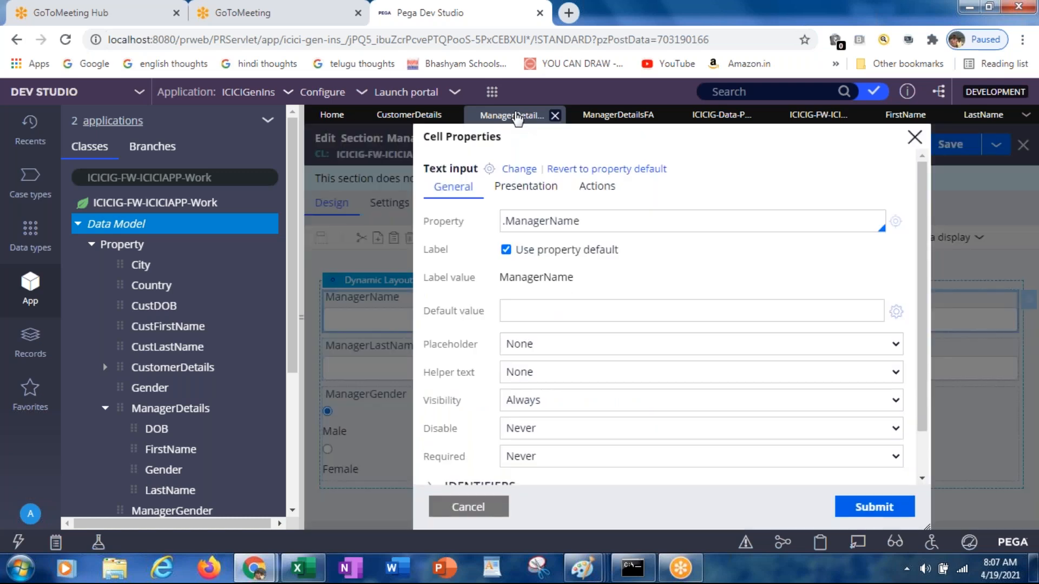
{"action": "double_click", "coordinate": [539, 220]}
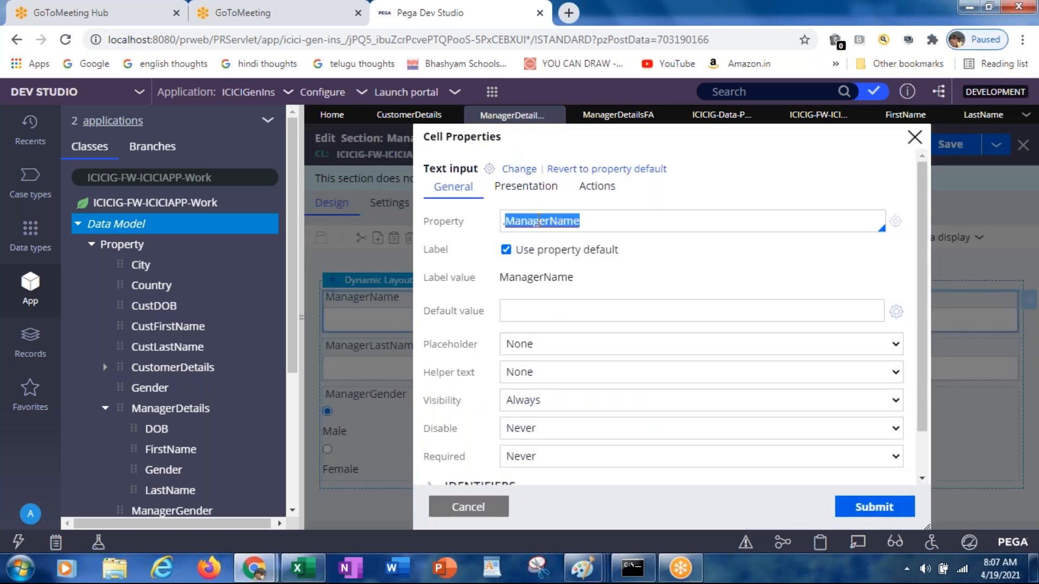
{"action": "key", "text": "BackSpace"}
{"action": "key", "text": "BackSpace"}
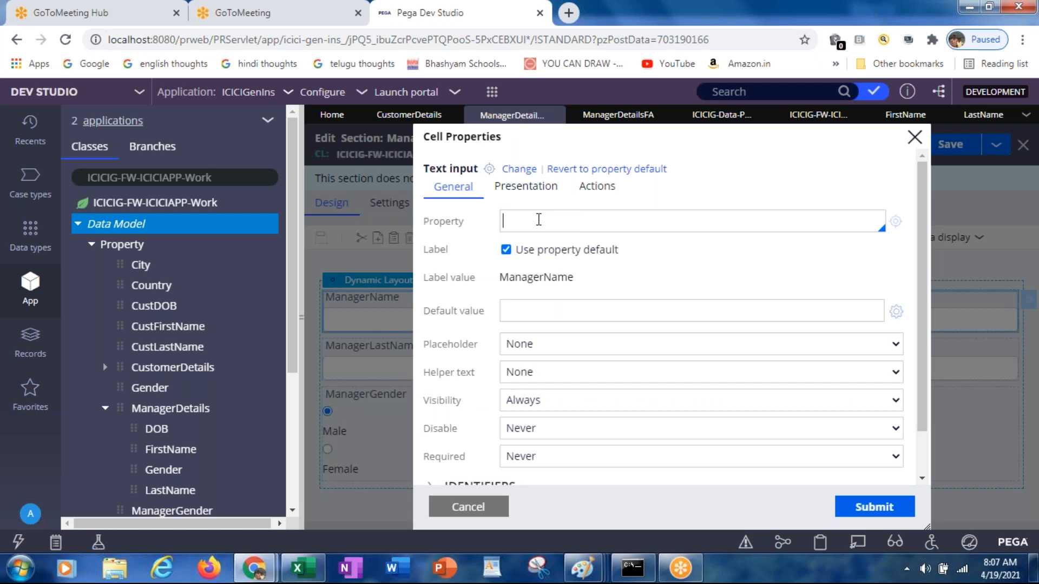
{"action": "type", "text": ".Manage"}
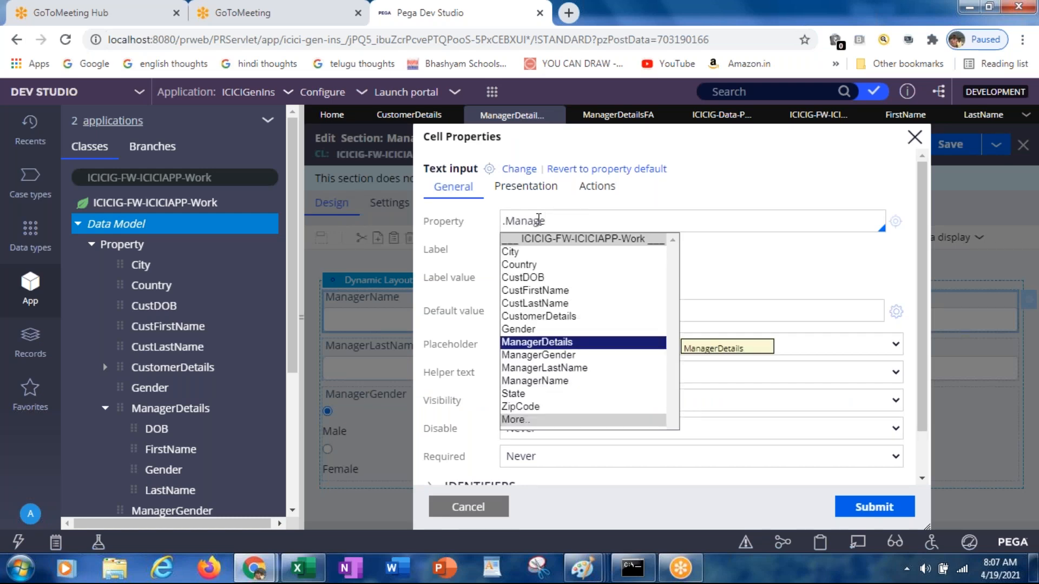
{"action": "left_click", "coordinate": [528, 341]}
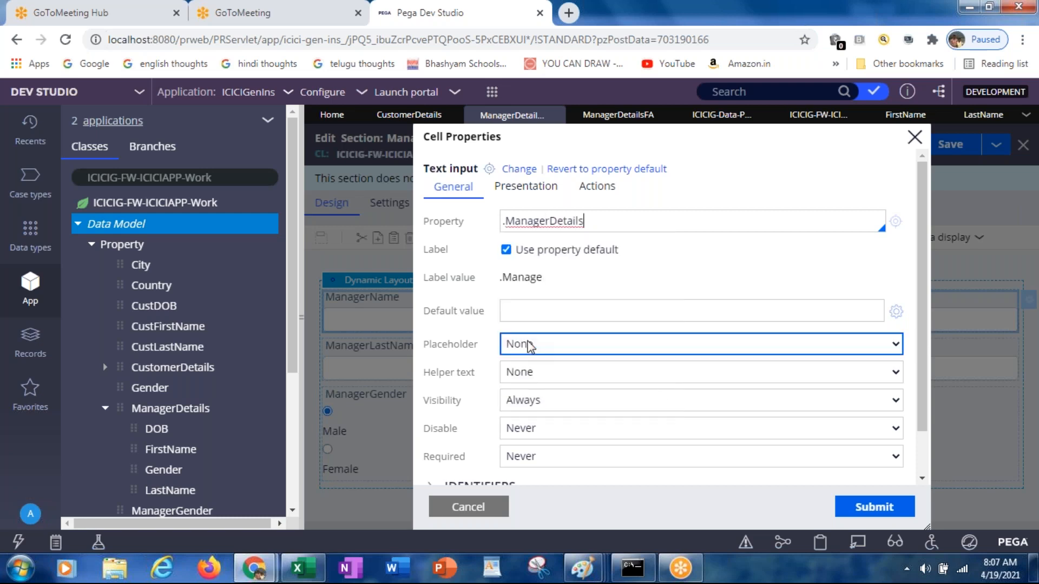
{"action": "type", "text": ".Fi"}
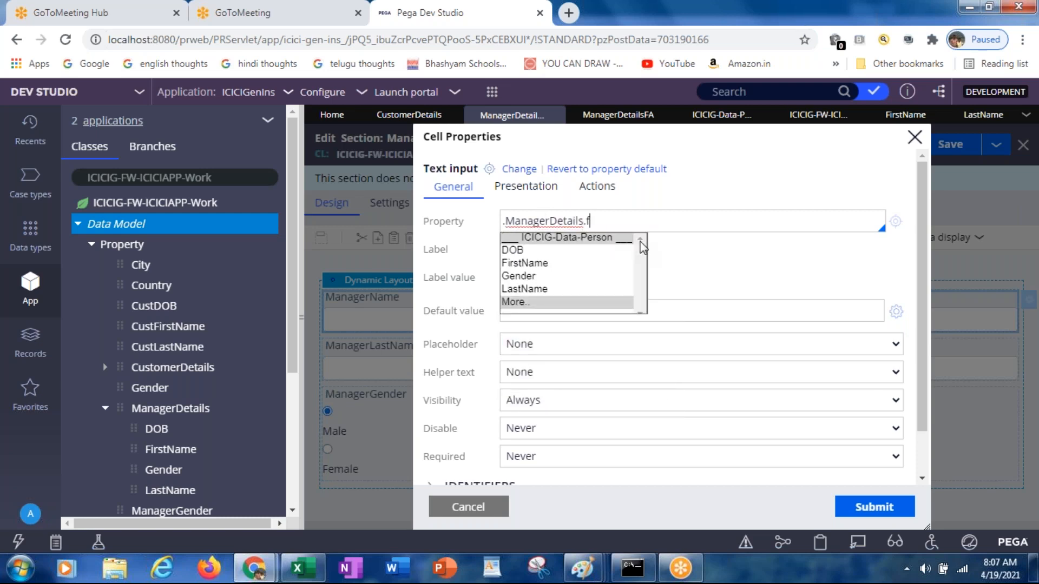
{"action": "key", "text": "Return"}
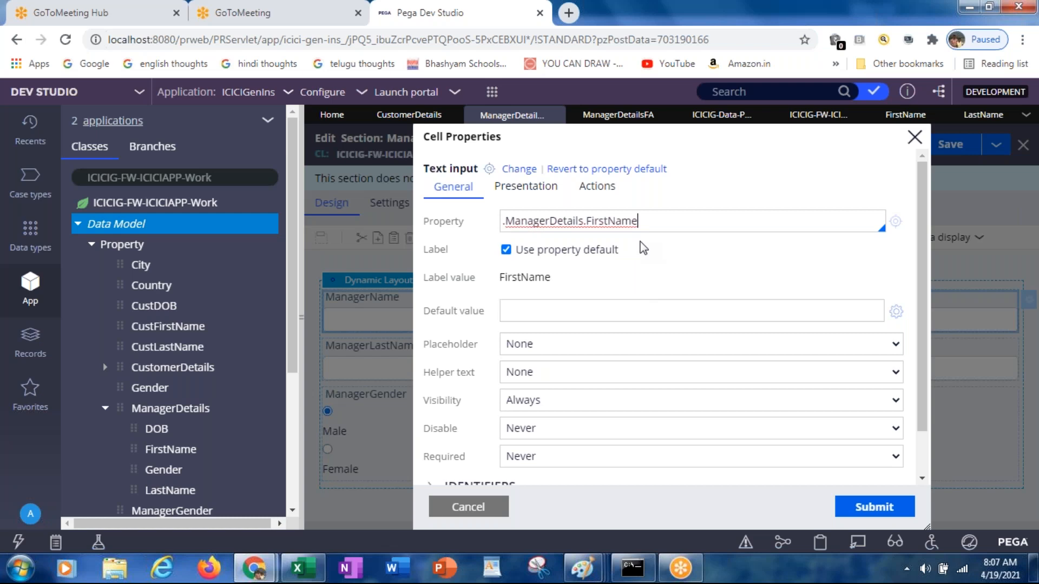
{"action": "left_click", "coordinate": [892, 510]}
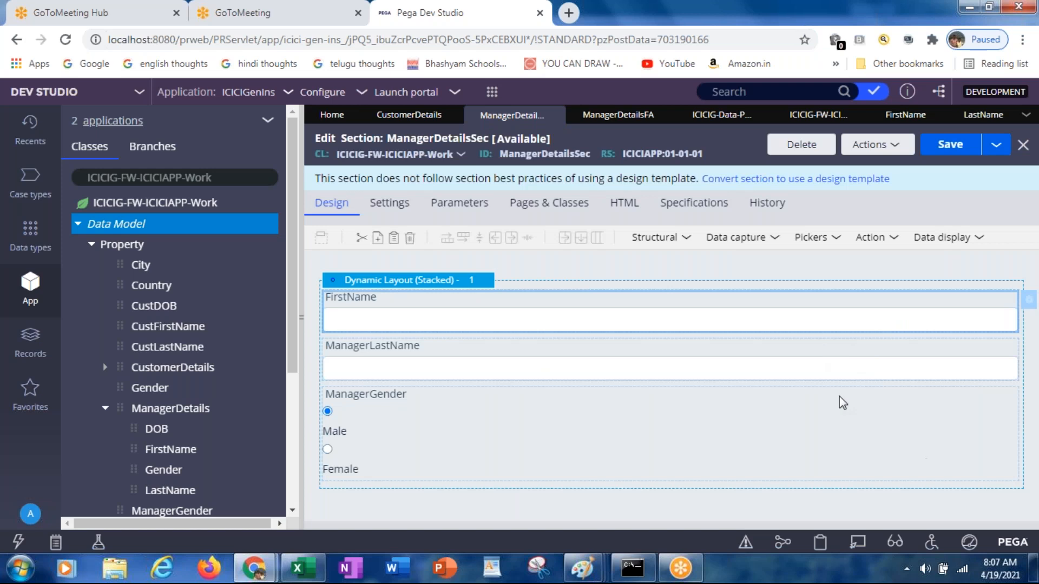
{"action": "left_click", "coordinate": [948, 148]}
Step: Change the property of the ManagerLastName text input to .ManagerDetails.LastName and submit the cell properties
{"action": "left_click", "coordinate": [651, 365]}
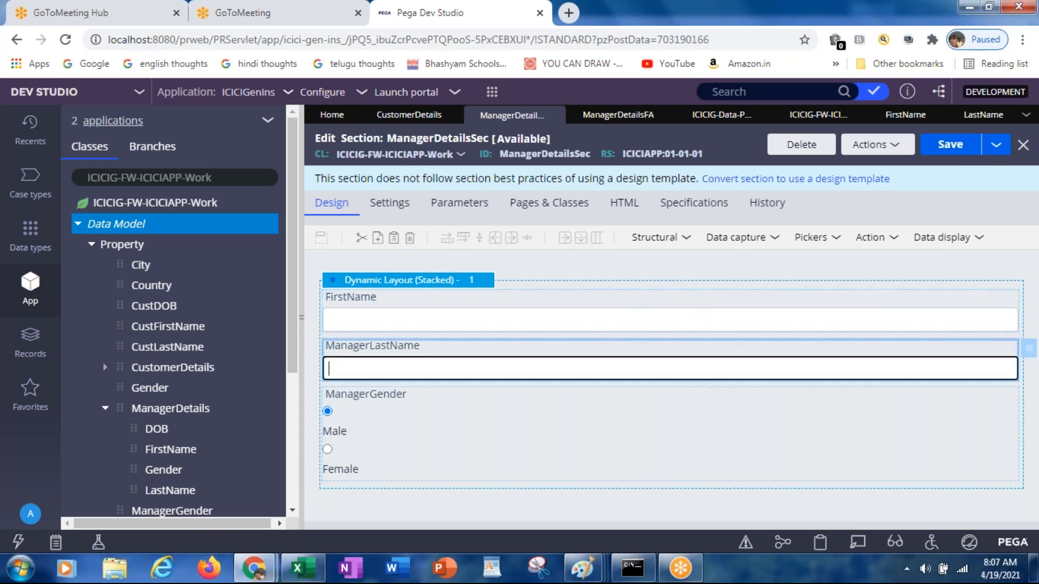
{"action": "left_click", "coordinate": [1029, 351]}
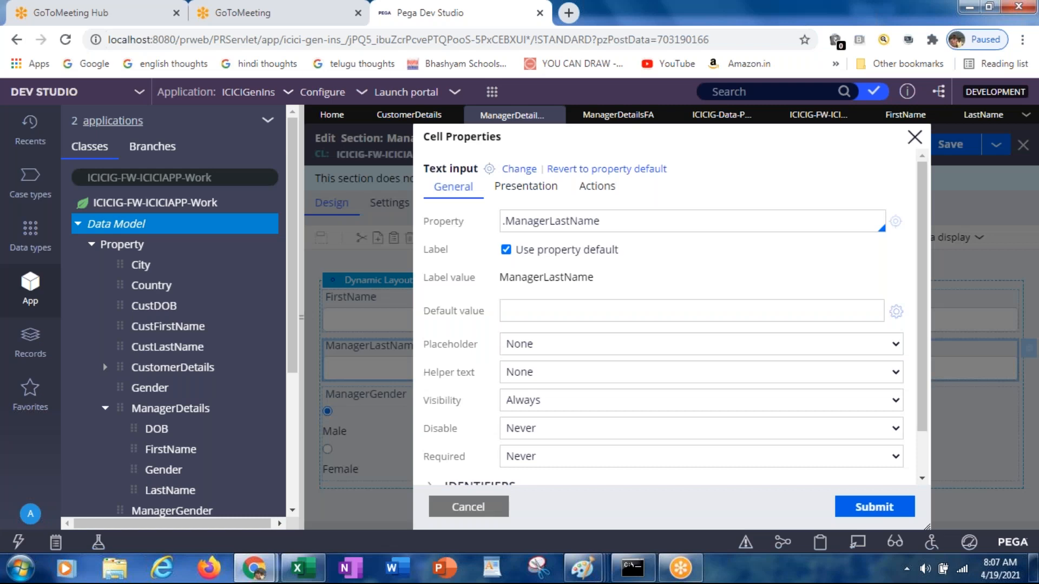
{"action": "double_click", "coordinate": [573, 222]}
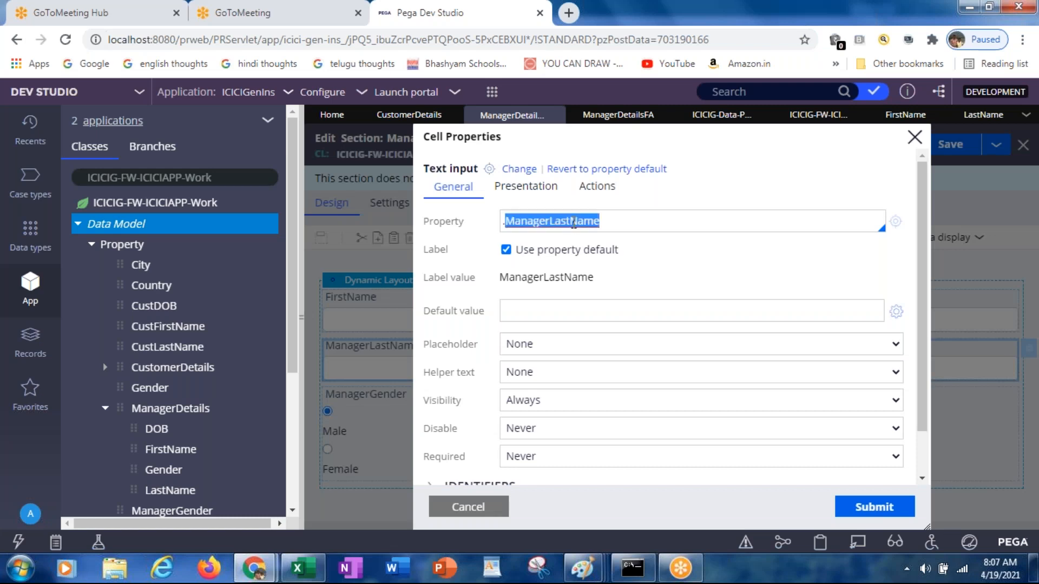
{"action": "key", "text": "BackSpace"}
{"action": "type", "text": "managerdetails"}
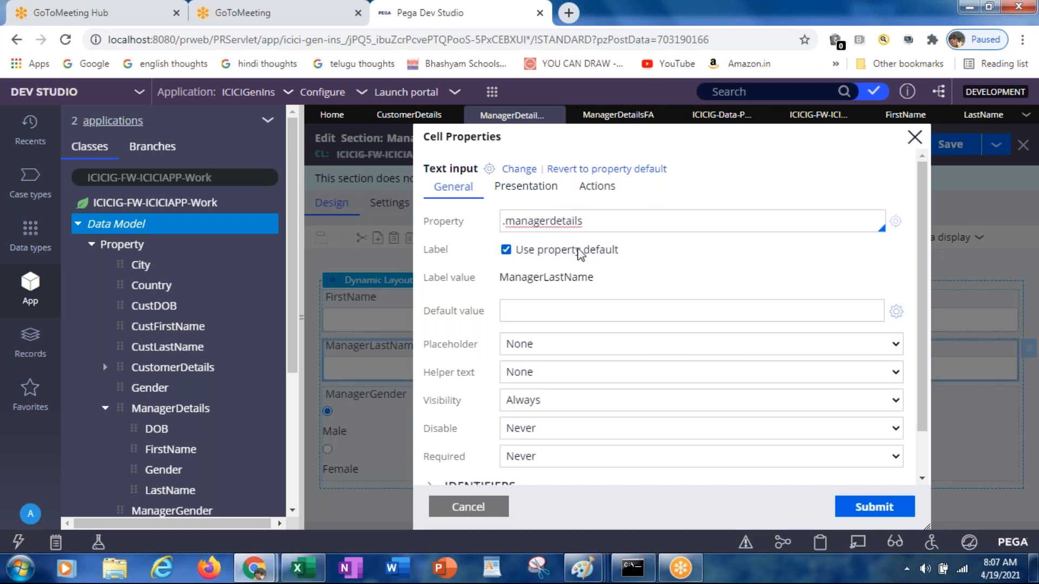
{"action": "key", "text": "Down"}
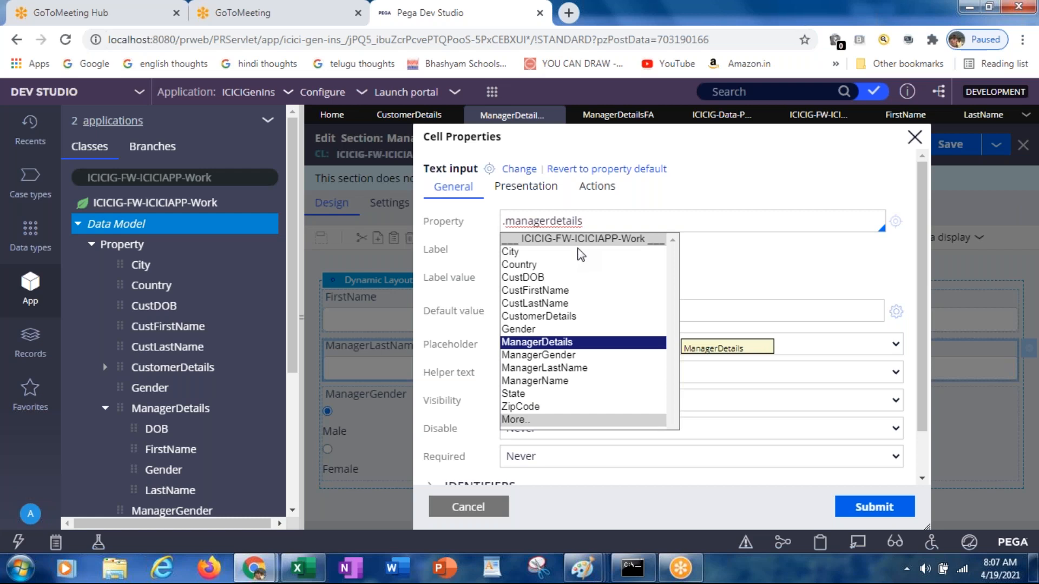
{"action": "key", "text": "Return"}
{"action": "type", "text": "."}
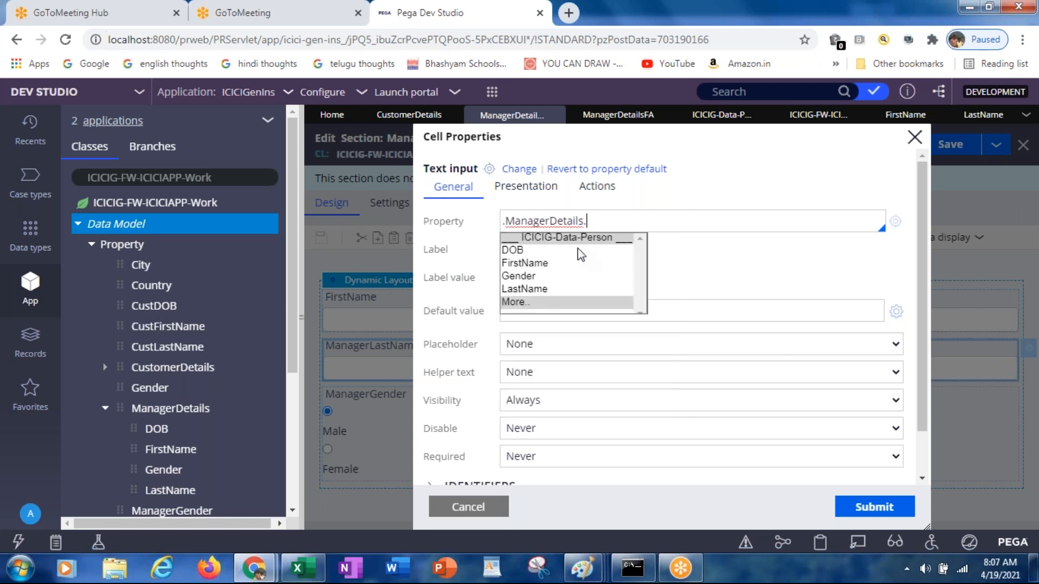
{"action": "type", "text": "la"}
{"action": "key", "text": "Return"}
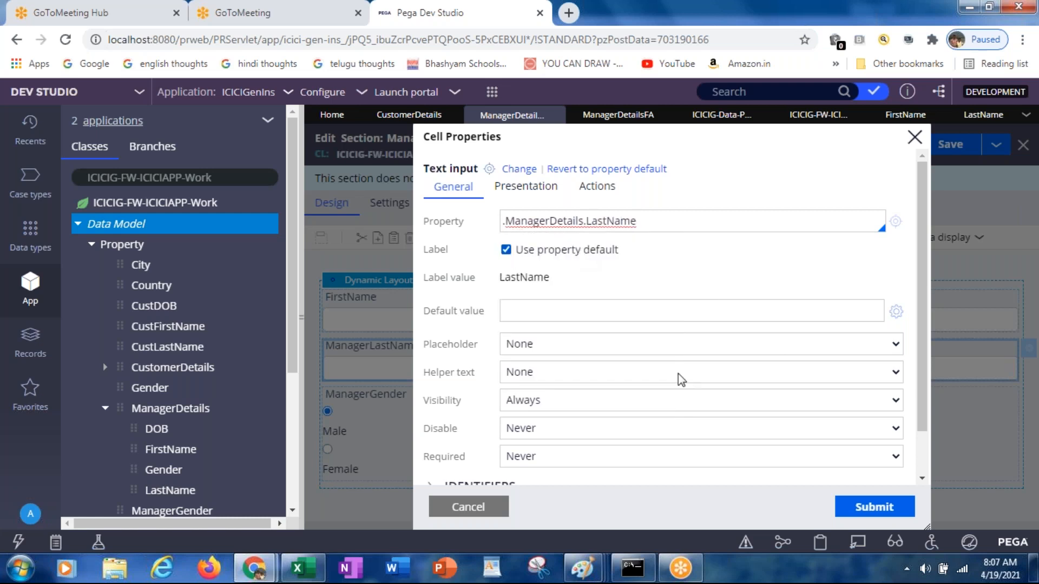
{"action": "left_click", "coordinate": [864, 509]}
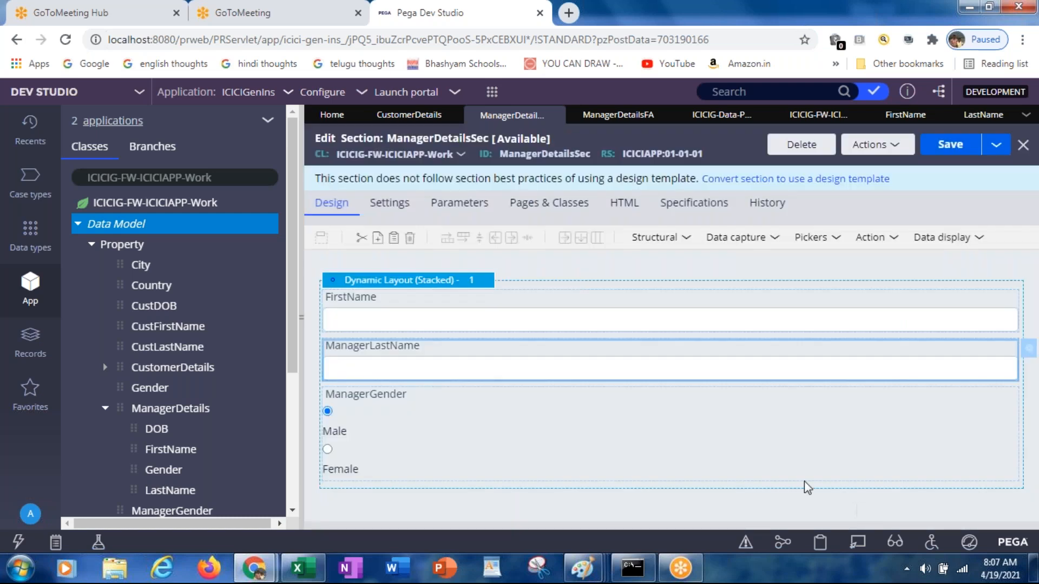
Step: Change the property of the ManagerGender radio buttons to .ManagerDetails.Gender and submit the cell properties
{"action": "left_click", "coordinate": [412, 410]}
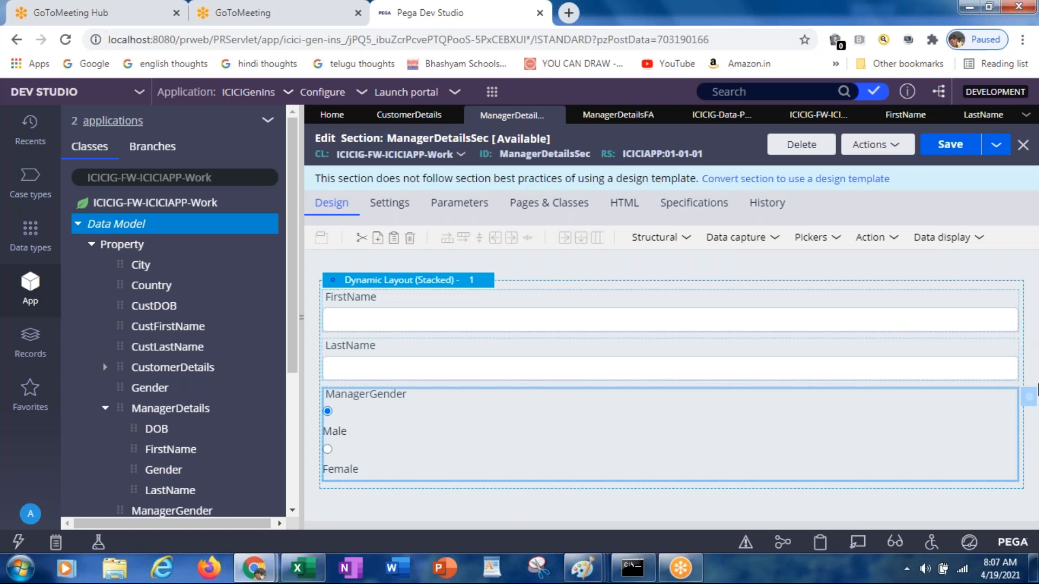
{"action": "left_click", "coordinate": [1029, 400]}
{"action": "double_click", "coordinate": [553, 218]}
{"action": "key", "text": "BackSpace"}
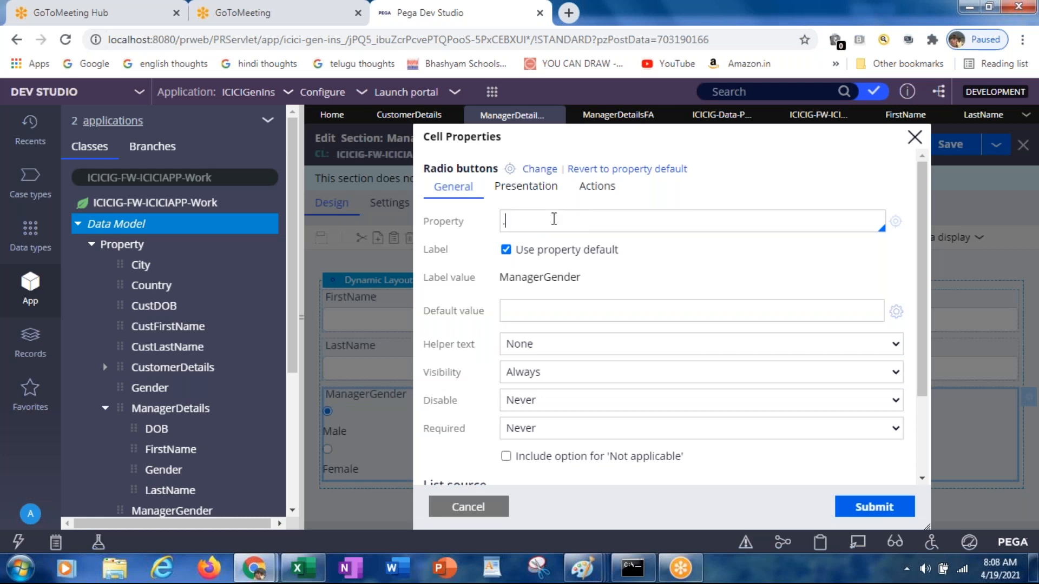
{"action": "type", "text": "manager"}
{"action": "key", "text": "Return"}
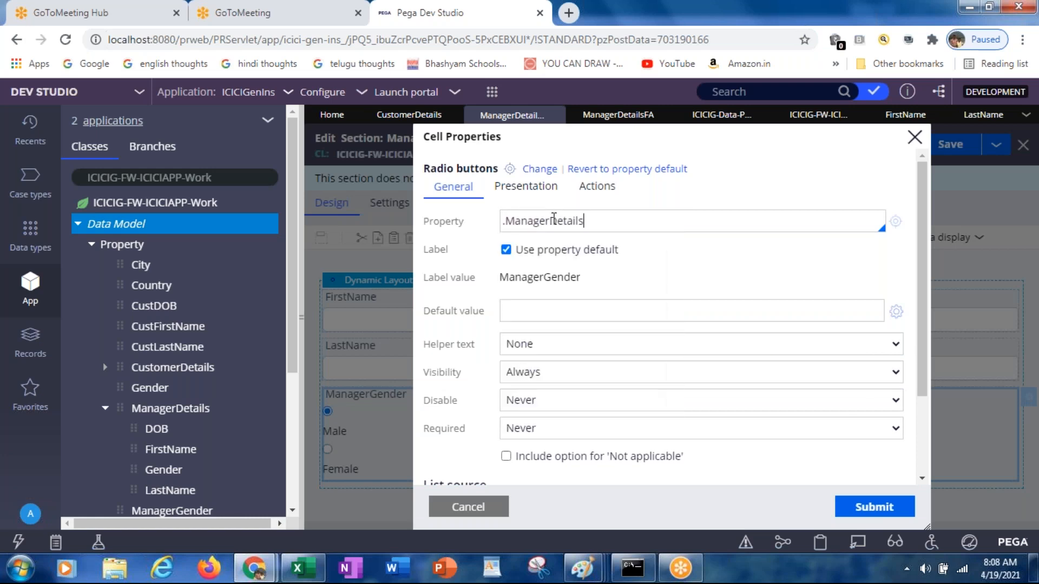
{"action": "type", "text": ".gend"}
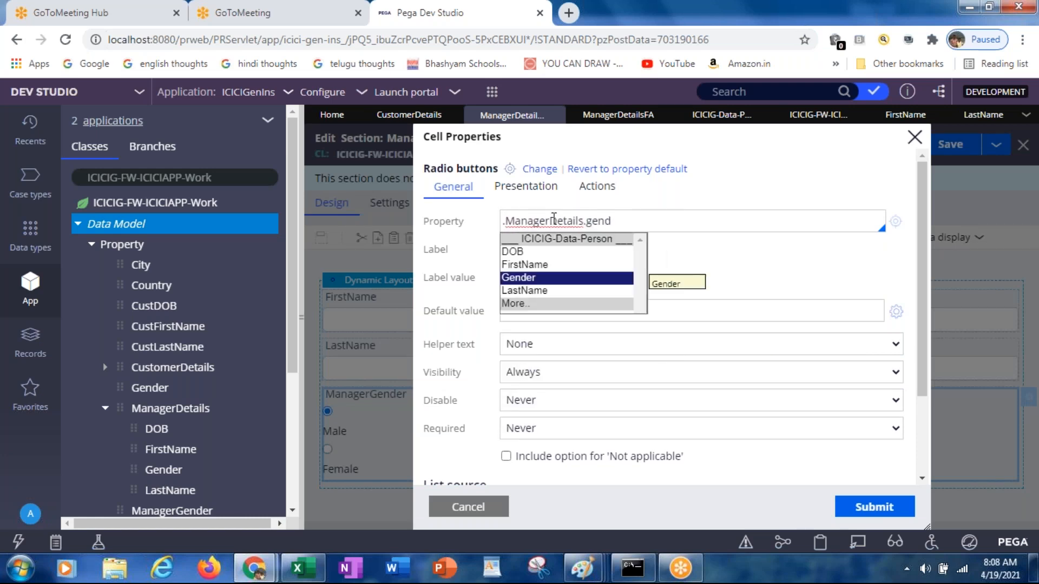
{"action": "key", "text": "Return"}
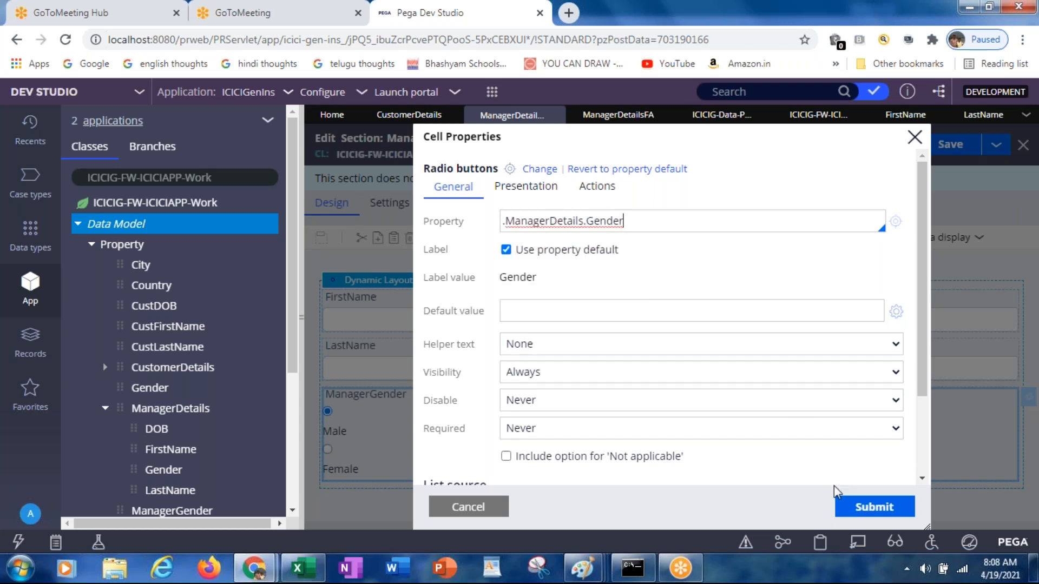
{"action": "left_click", "coordinate": [859, 507]}
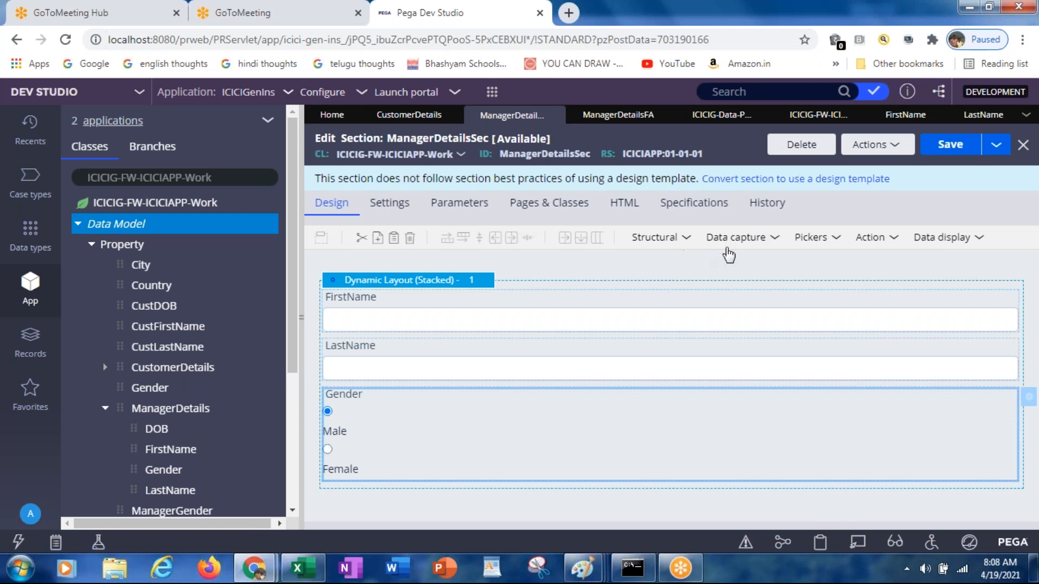
Step: Add a text input bound to .ManagerDetails.DOB below the Gender radio buttons in the ManagerDetailsSec section and save the section
{"action": "left_click", "coordinate": [775, 241]}
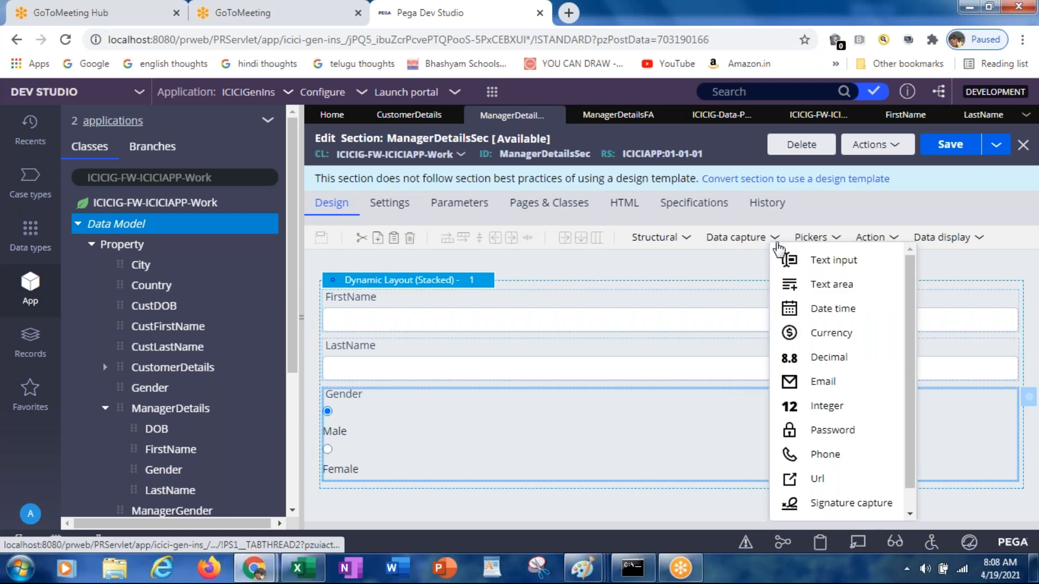
{"action": "left_click_drag", "start_coordinate": [800, 264], "coordinate": [485, 486]}
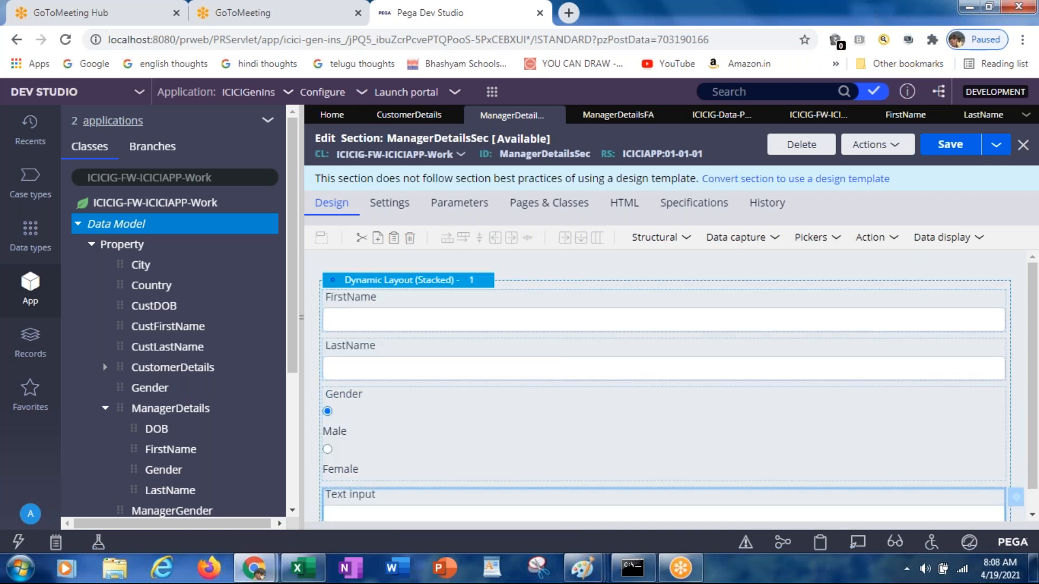
{"action": "left_click", "coordinate": [1017, 503]}
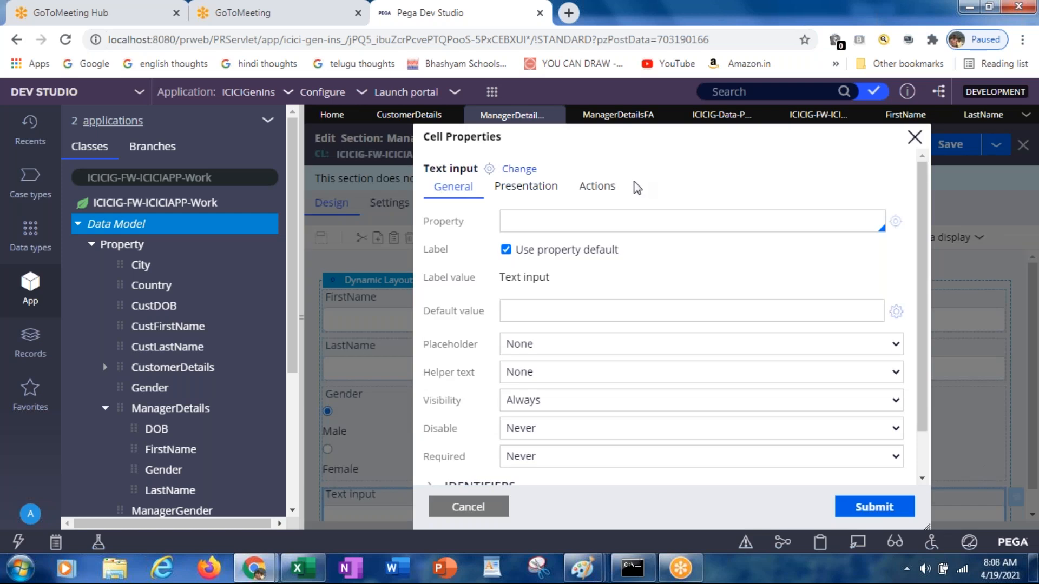
{"action": "left_click", "coordinate": [510, 216]}
{"action": "type", "text": "mana"}
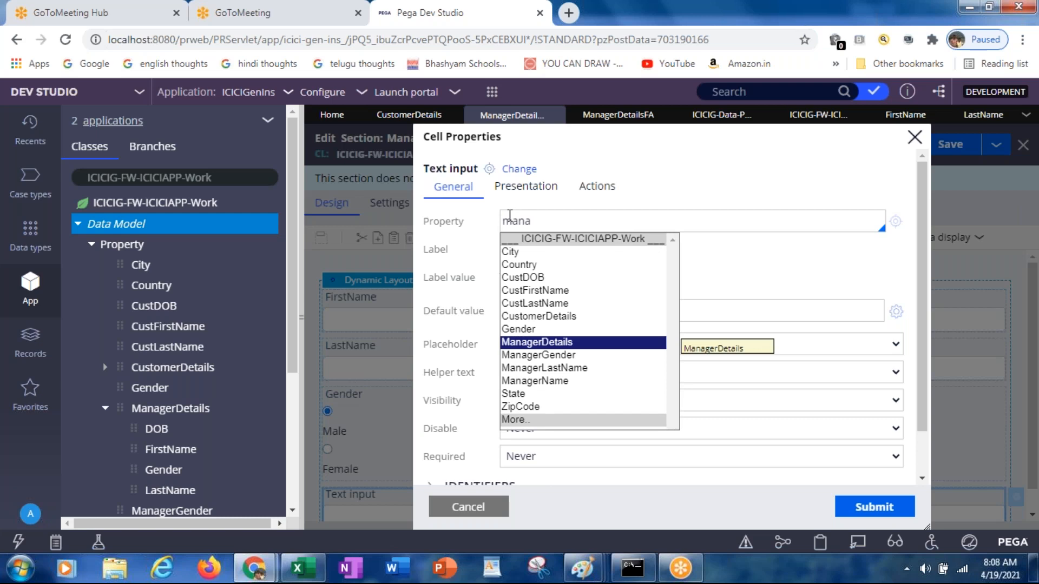
{"action": "key", "text": "Return"}
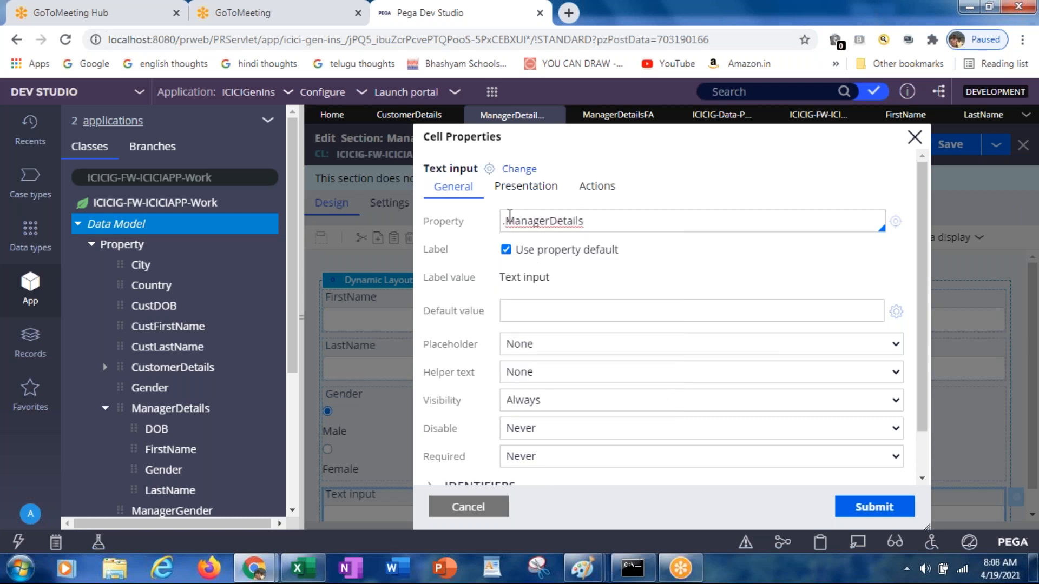
{"action": "type", "text": "."}
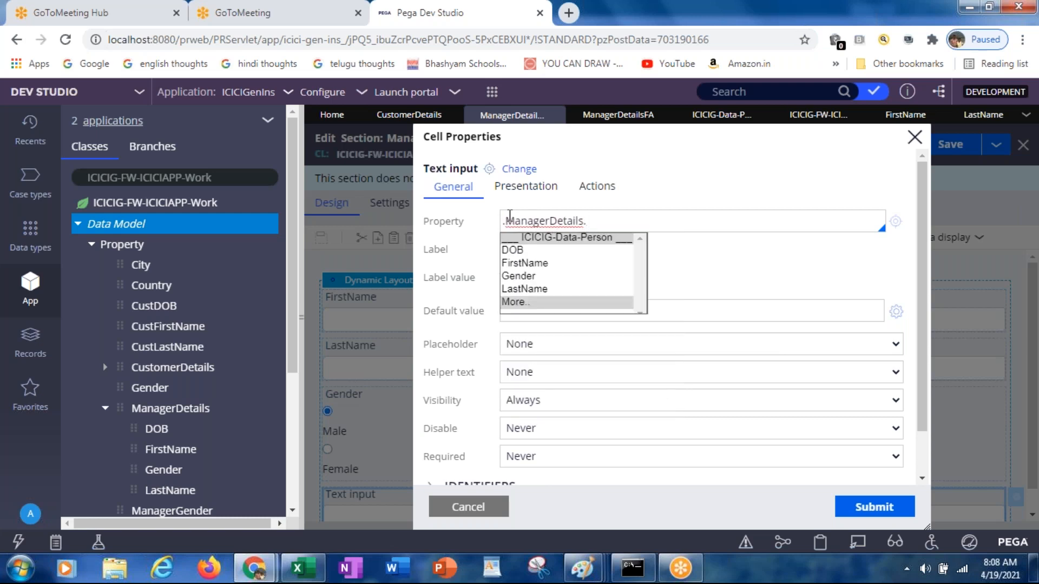
{"action": "type", "text": "D"}
{"action": "key", "text": "Return"}
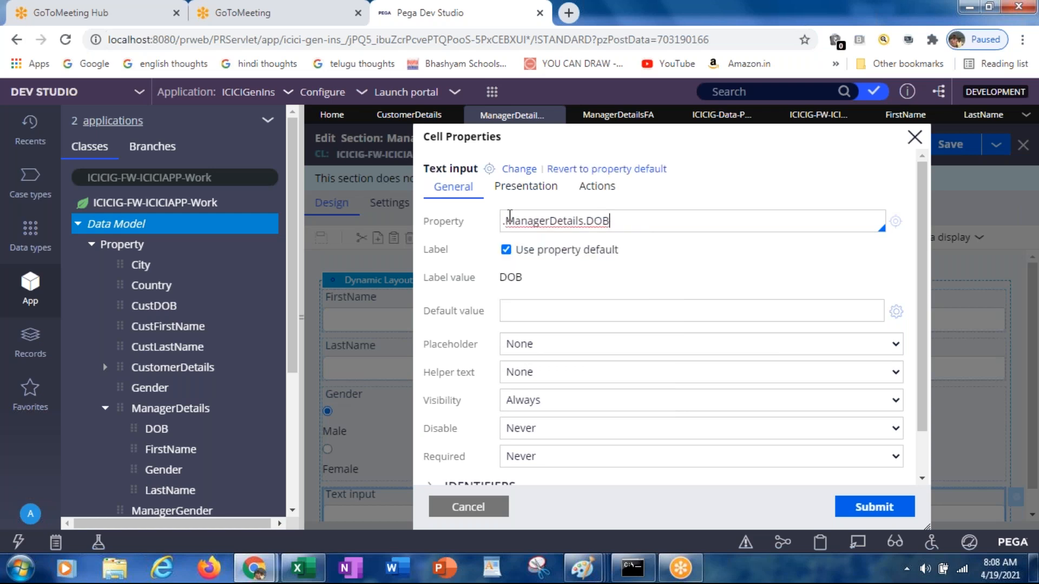
{"action": "left_click", "coordinate": [850, 508]}
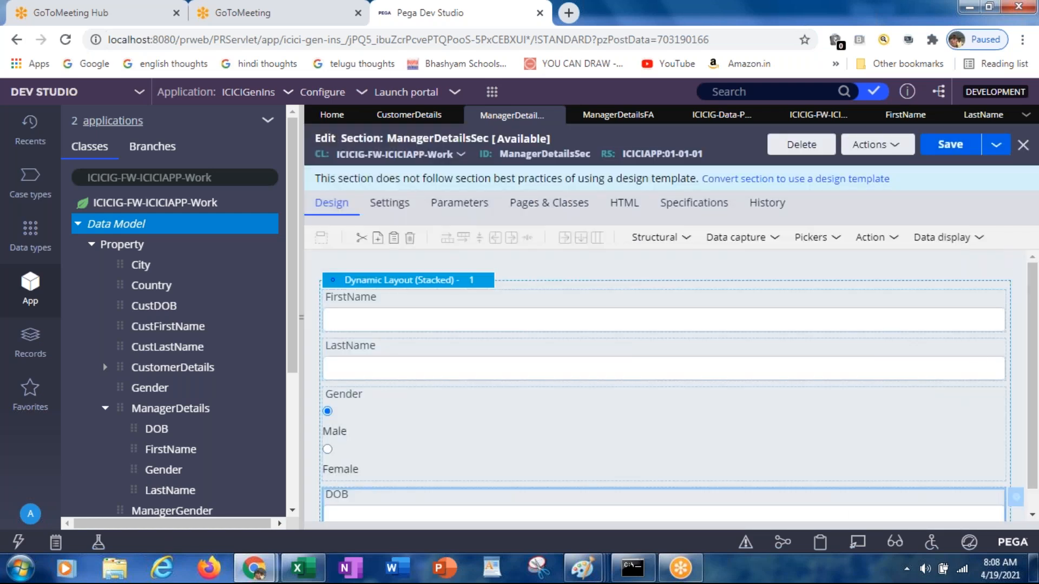
{"action": "left_click", "coordinate": [955, 156]}
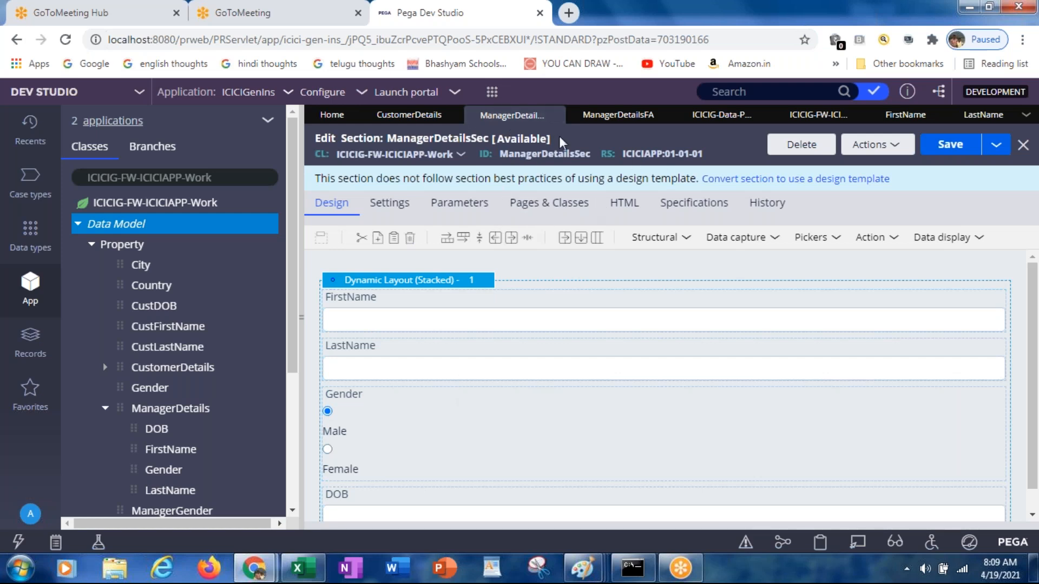
Step: Switch to the CustomerDetails flow rule and run it to start a new case
{"action": "left_click", "coordinate": [392, 125]}
{"action": "left_click", "coordinate": [875, 145]}
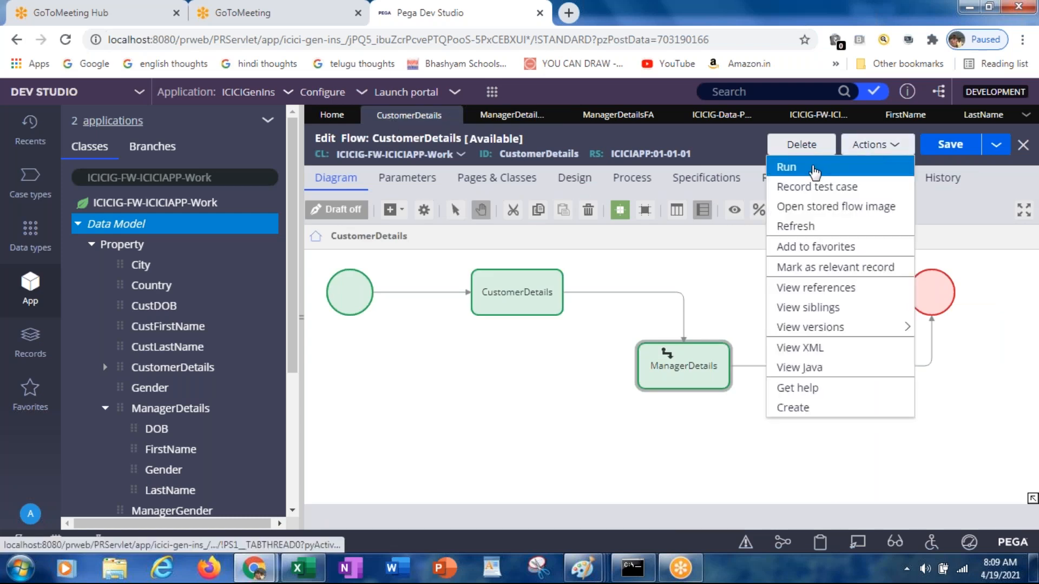
{"action": "left_click", "coordinate": [814, 172]}
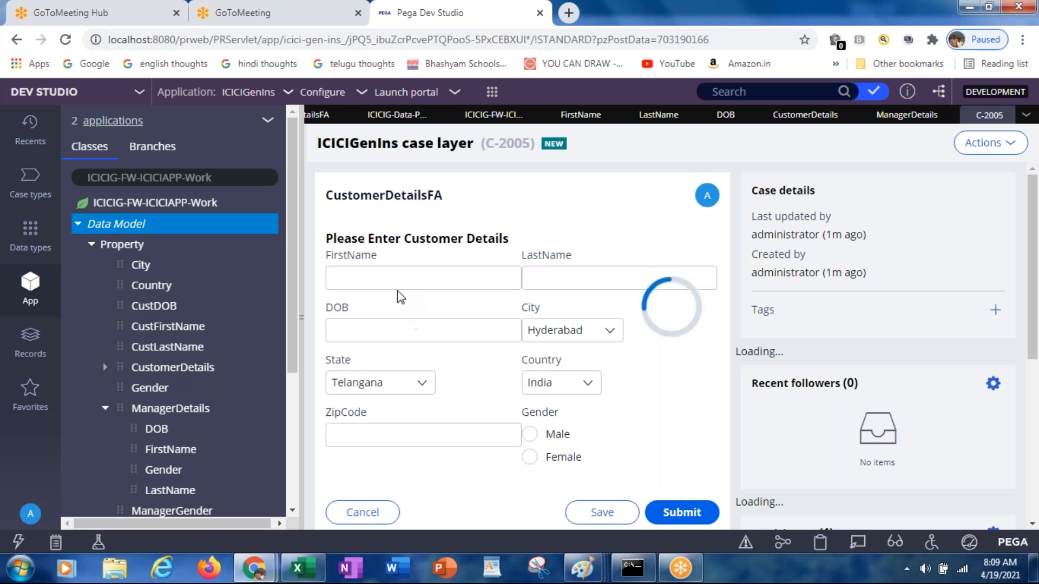
Step: Fill in the customer's first name, last name and date of birth, choose Male as gender, and submit the customer details
{"action": "left_click", "coordinate": [378, 275]}
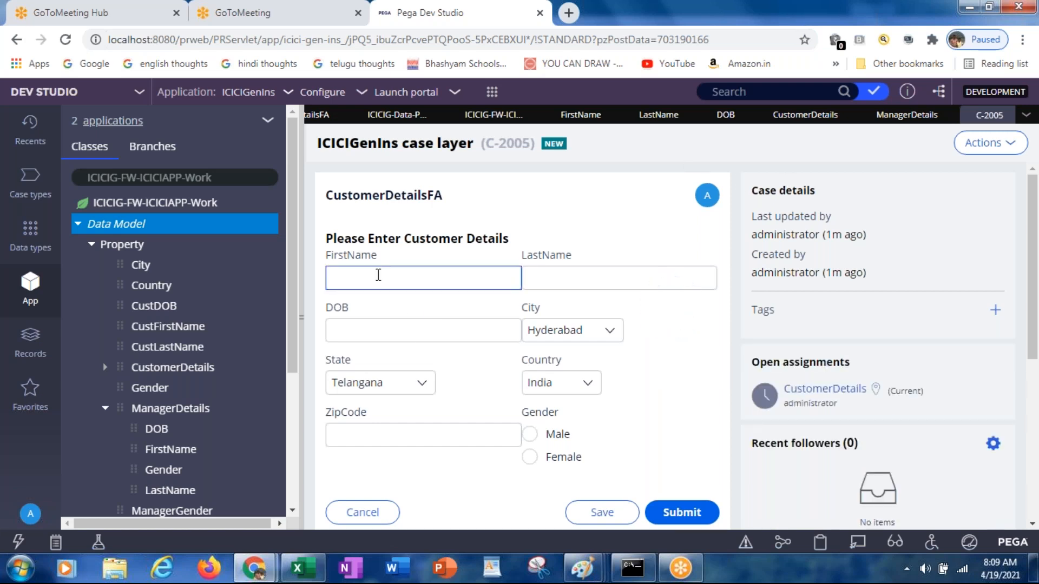
{"action": "type", "text": "ramana"}
{"action": "key", "text": "Tab"}
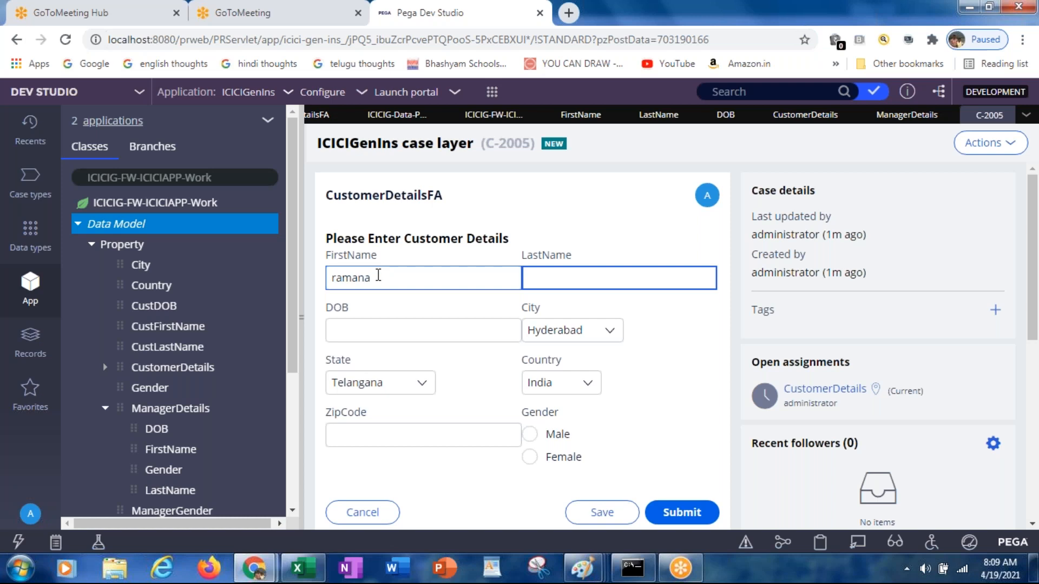
{"action": "type", "text": "k"}
{"action": "key", "text": "Tab"}
{"action": "type", "text": "12/12/2222"}
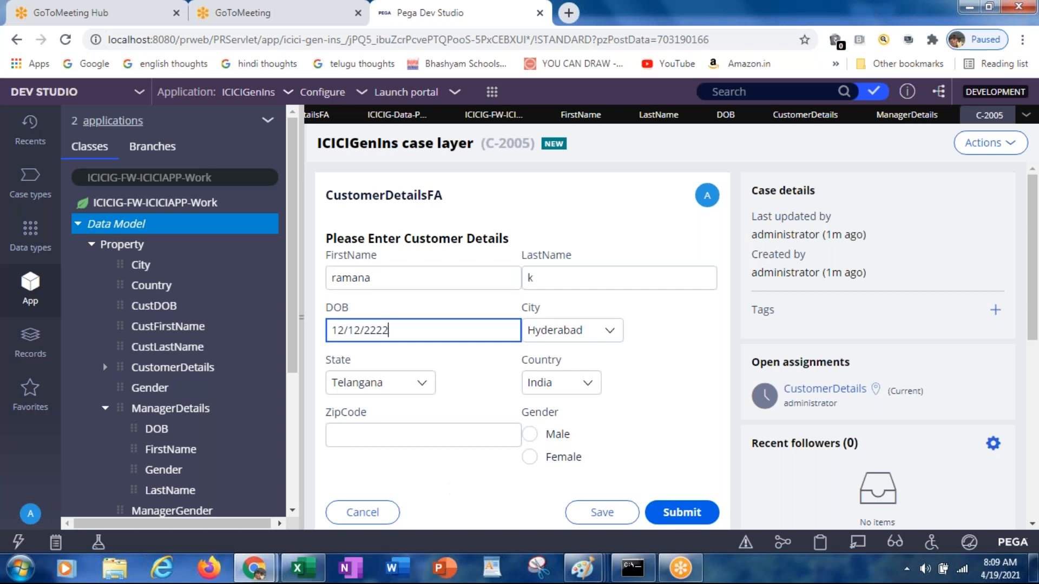
{"action": "left_click", "coordinate": [530, 433]}
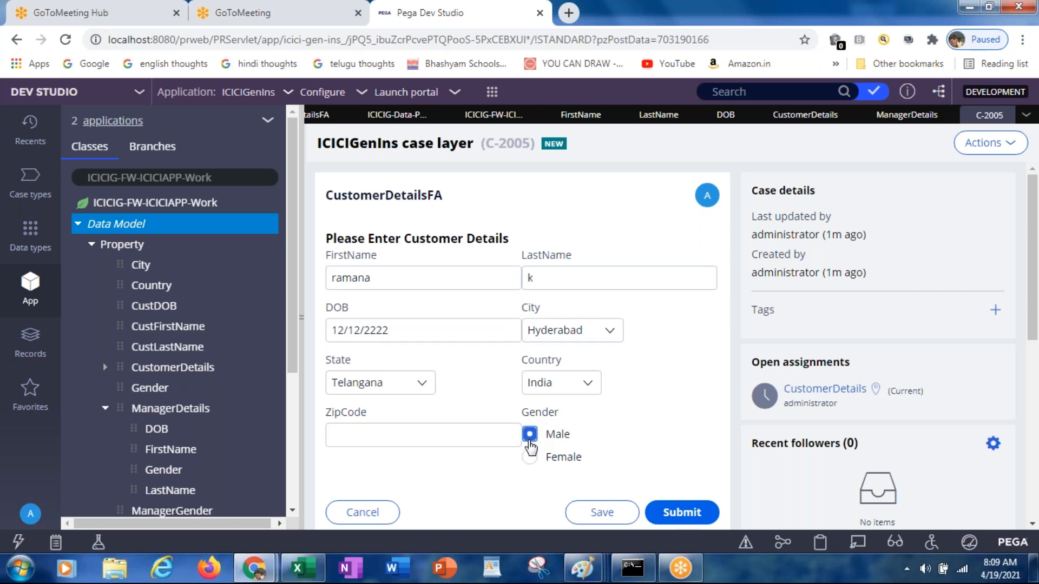
{"action": "left_click", "coordinate": [668, 514]}
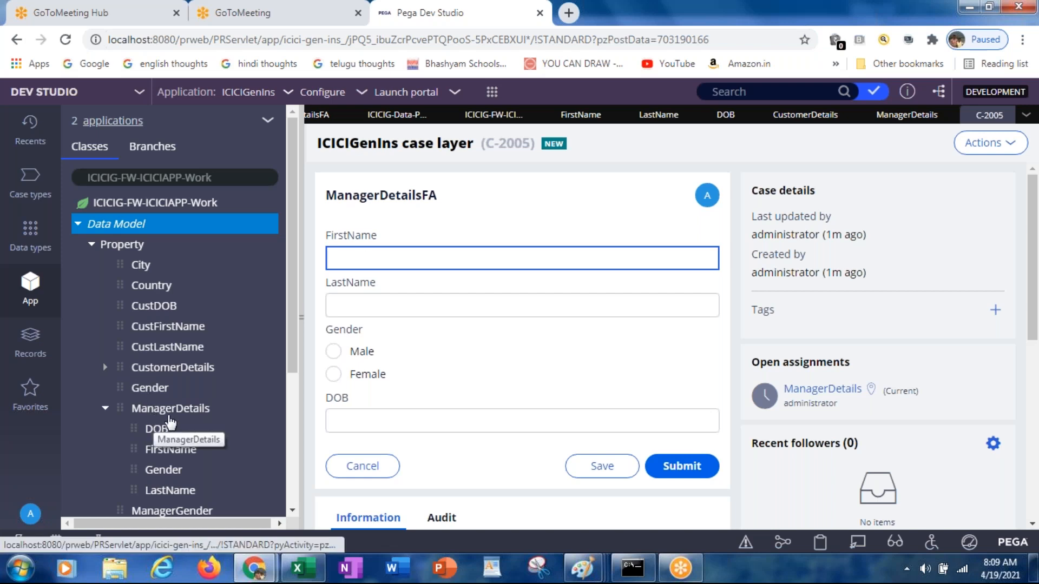
Step: Fill in the manager's first name, last name and date of birth, choose Male as gender, and save the manager details
{"action": "left_click", "coordinate": [404, 260]}
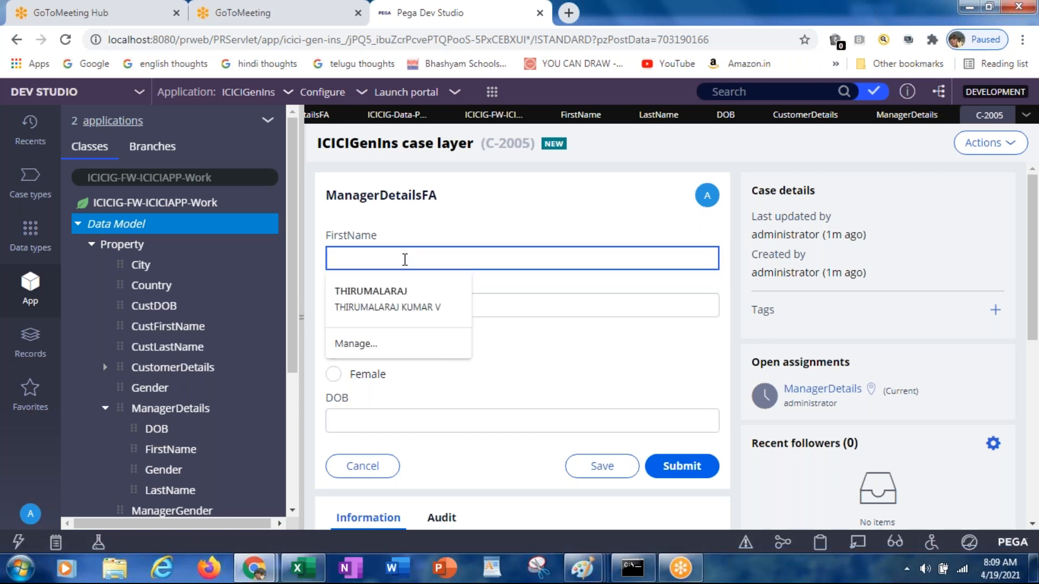
{"action": "type", "text": "Jagadish"}
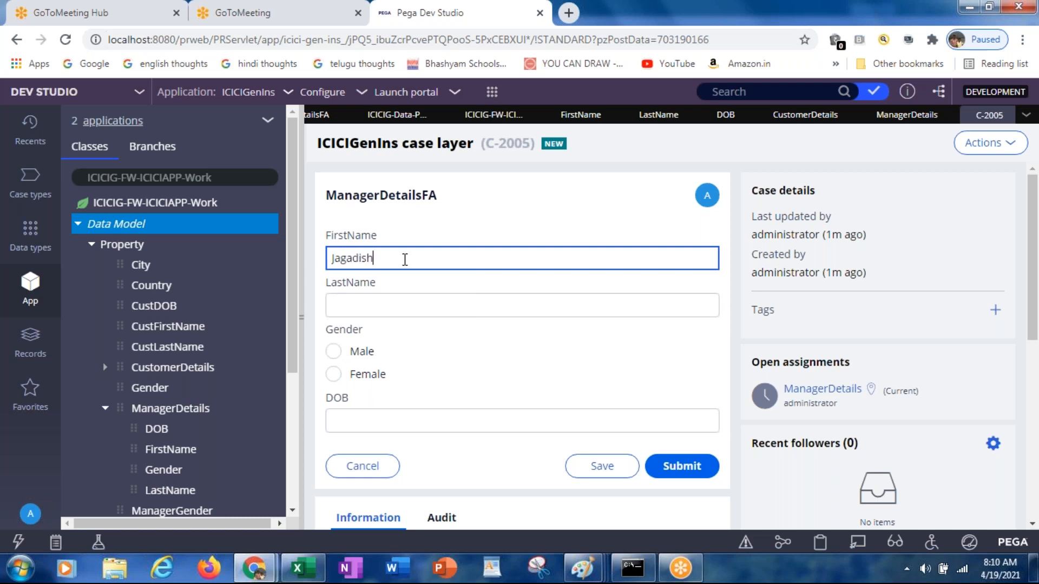
{"action": "key", "text": "Tab"}
{"action": "type", "text": "R"}
{"action": "key", "text": "Tab"}
{"action": "key", "text": "space"}
{"action": "key", "text": "Tab"}
{"action": "type", "text": "12/12/1212"}
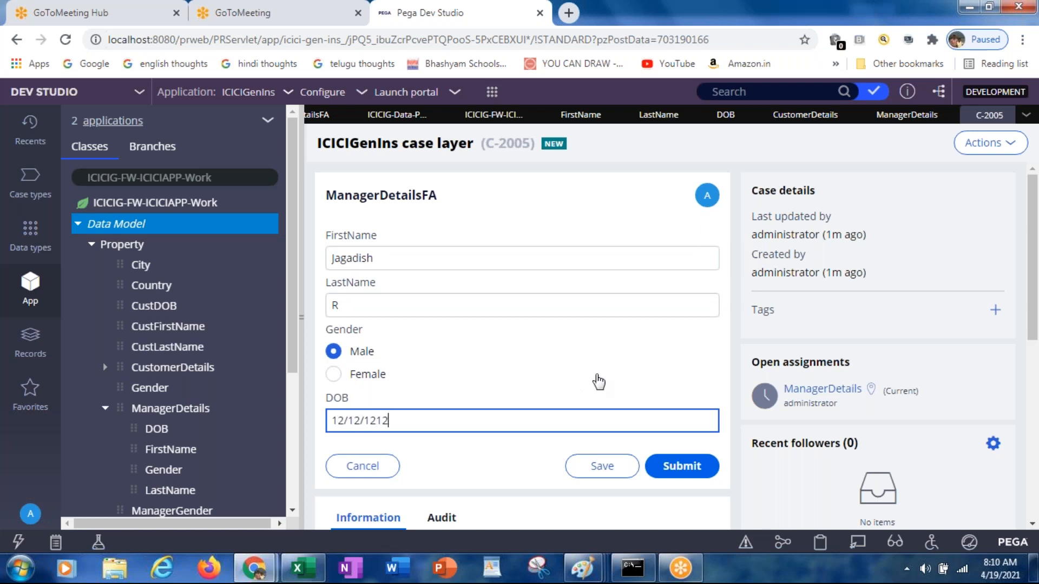
{"action": "left_click", "coordinate": [606, 470]}
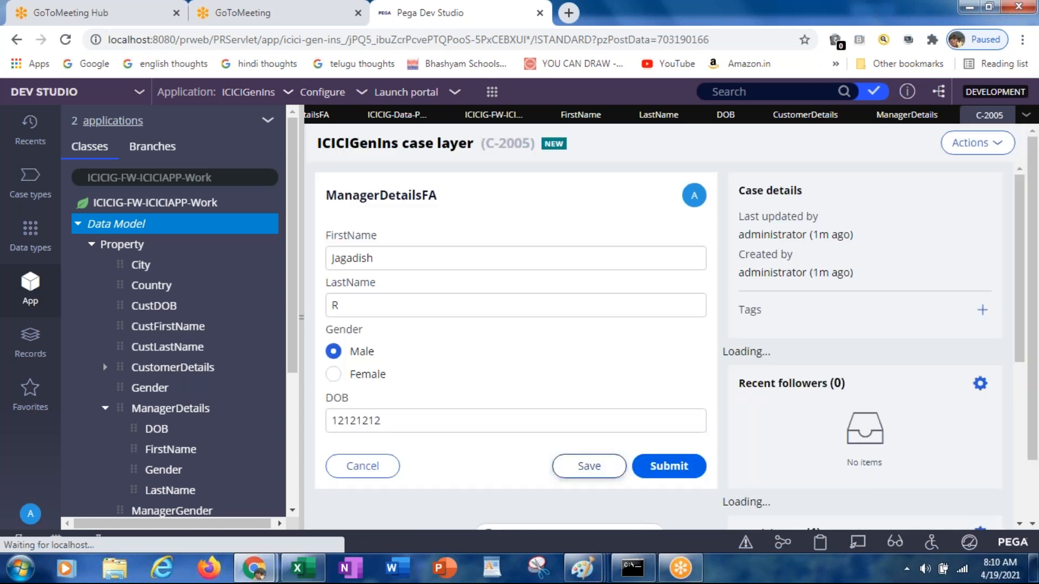
Step: Open the Clipboard viewer, expand pyWorkPage under User Pages and view its properties
{"action": "left_click", "coordinate": [829, 543]}
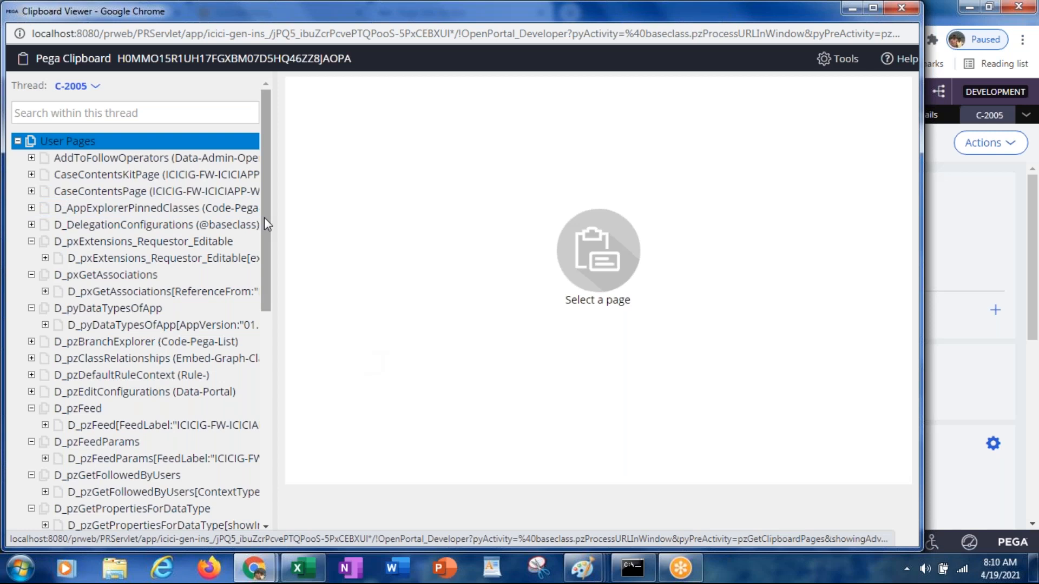
{"action": "left_click_drag", "start_coordinate": [264, 217], "coordinate": [263, 361]}
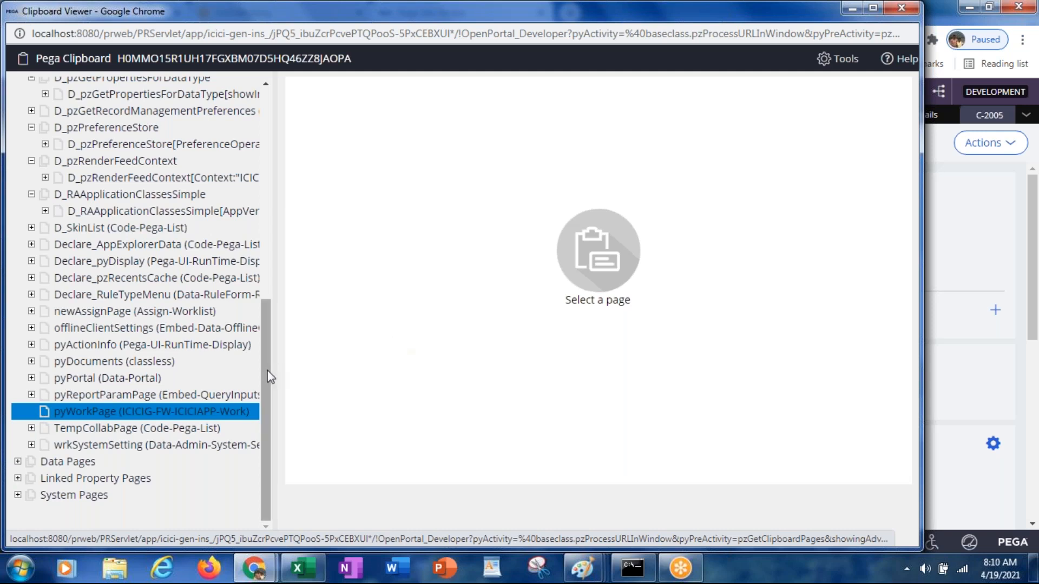
{"action": "left_click_drag", "start_coordinate": [261, 355], "coordinate": [260, 448]}
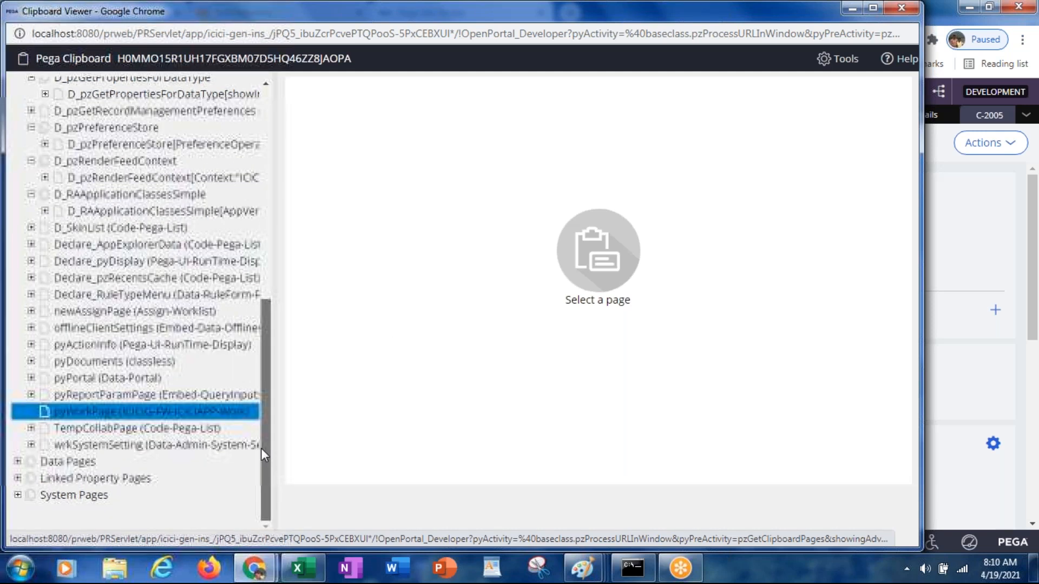
{"action": "left_click", "coordinate": [111, 416]}
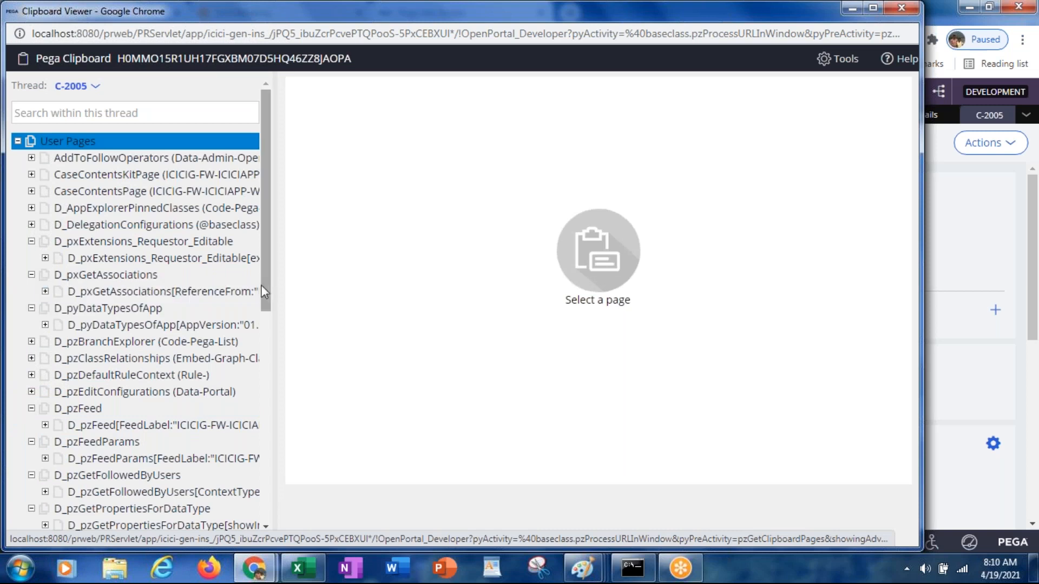
{"action": "left_click_drag", "start_coordinate": [264, 290], "coordinate": [259, 501]}
{"action": "left_click", "coordinate": [56, 428]}
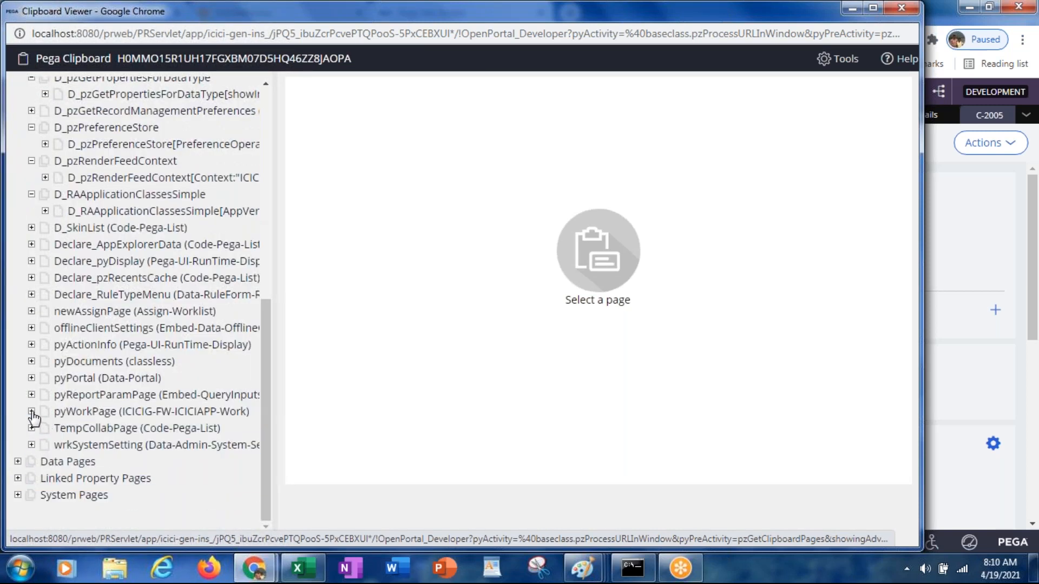
{"action": "left_click", "coordinate": [31, 411]}
{"action": "left_click", "coordinate": [86, 413]}
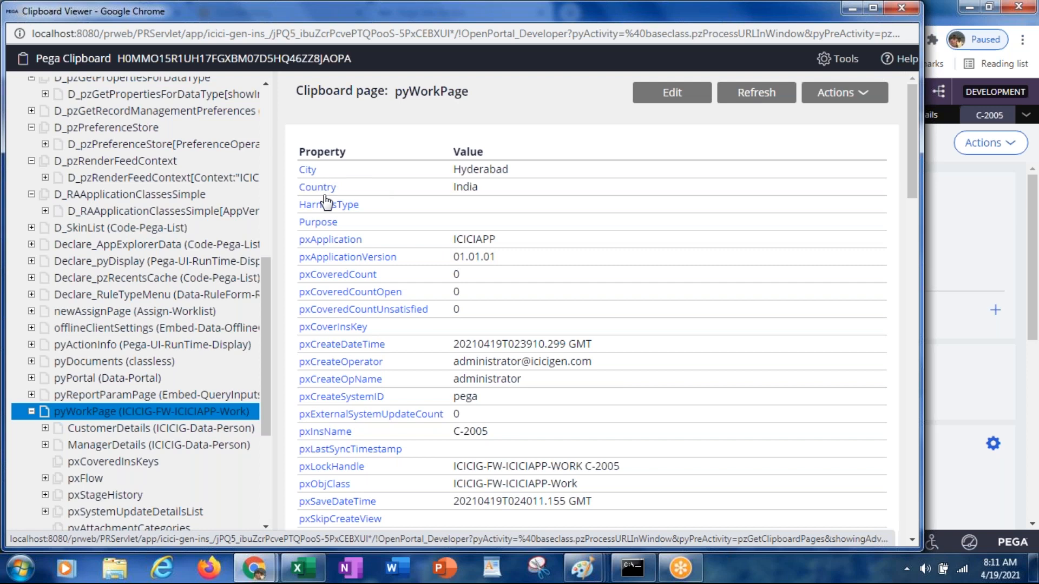
Step: Try to view the embedded CustomerDetails and ManagerDetails pages under pyWorkPage in the clipboard
{"action": "left_click_drag", "start_coordinate": [264, 287], "coordinate": [264, 345]}
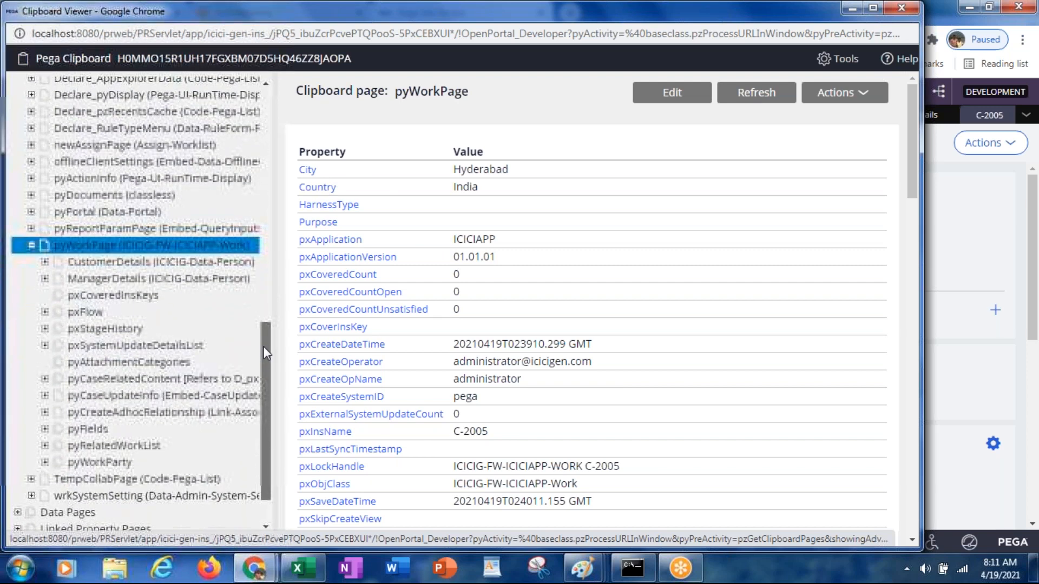
{"action": "left_click", "coordinate": [154, 324]}
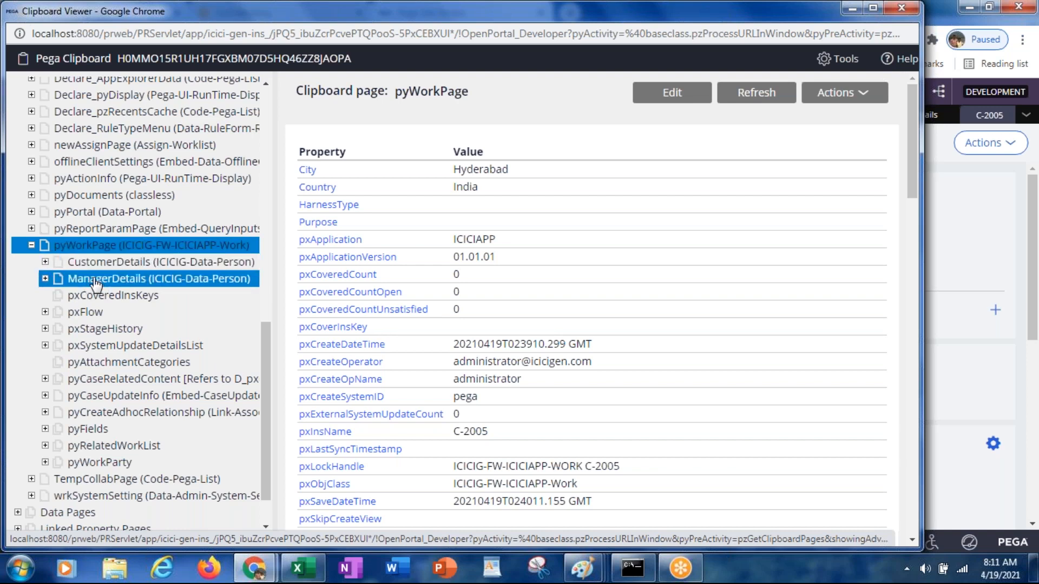
{"action": "left_click", "coordinate": [83, 266]}
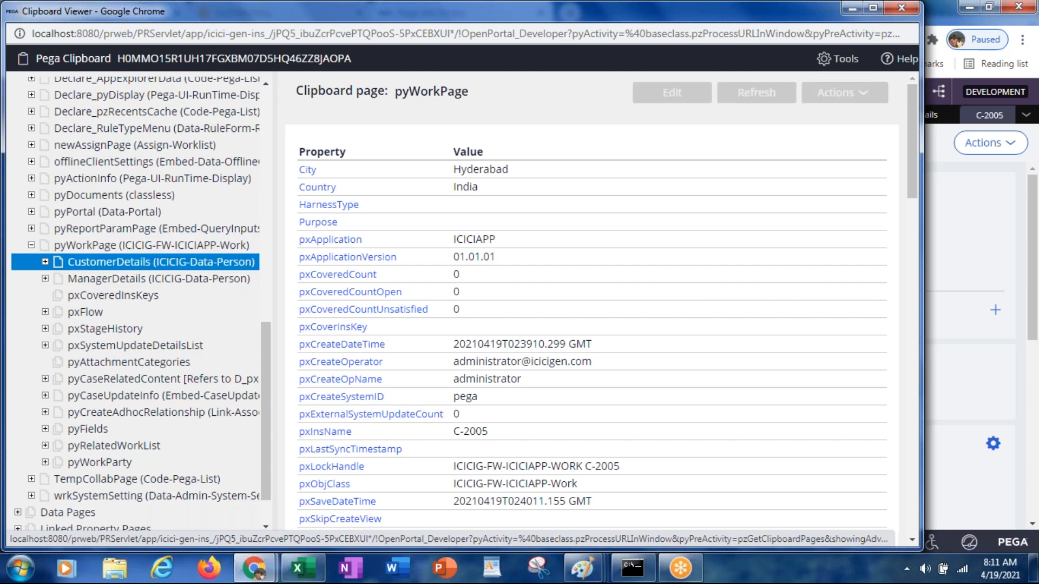
{"action": "left_click", "coordinate": [80, 281]}
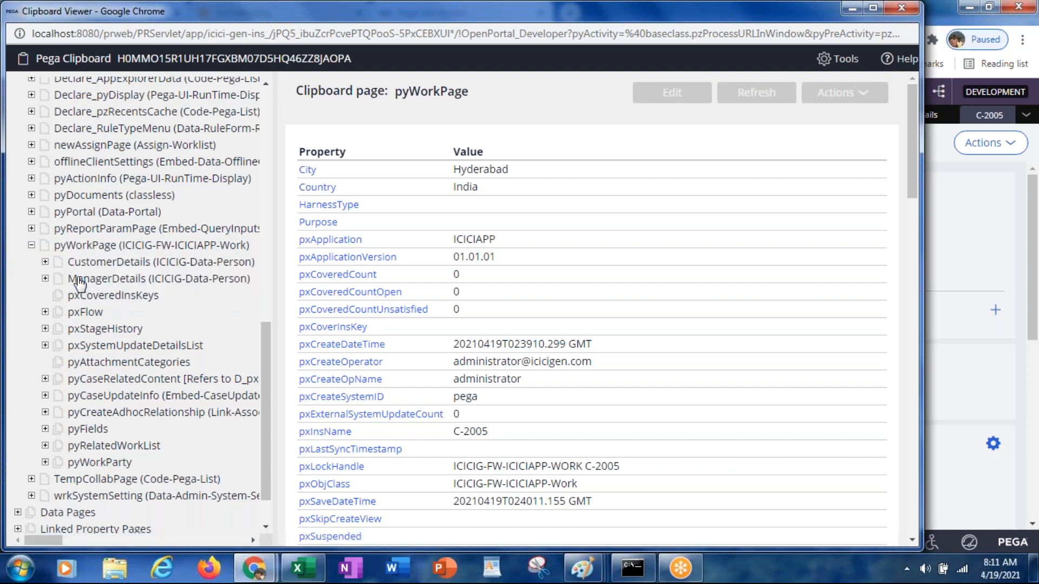
{"action": "left_click", "coordinate": [45, 278]}
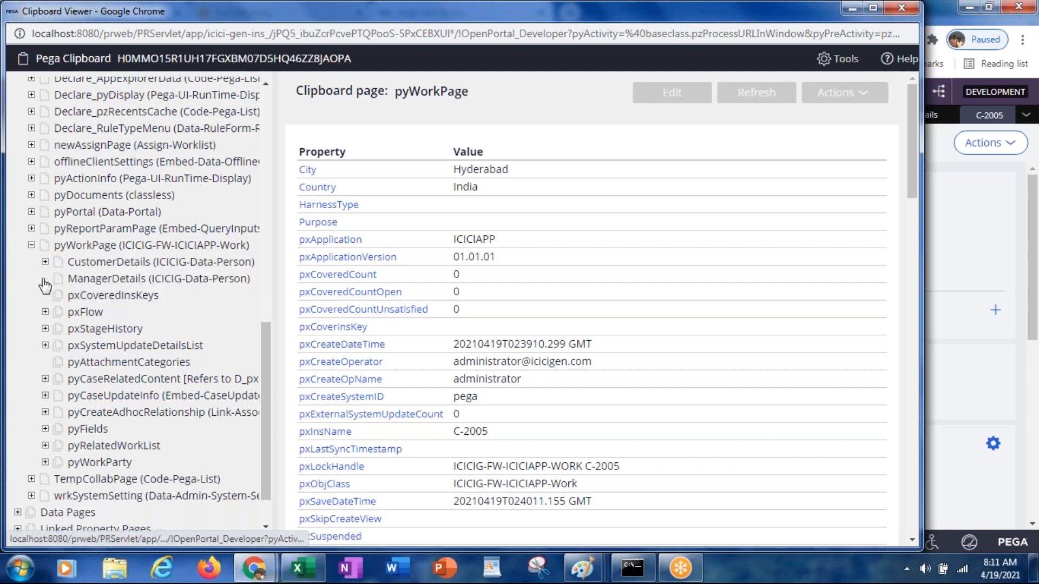
{"action": "left_click", "coordinate": [87, 281]}
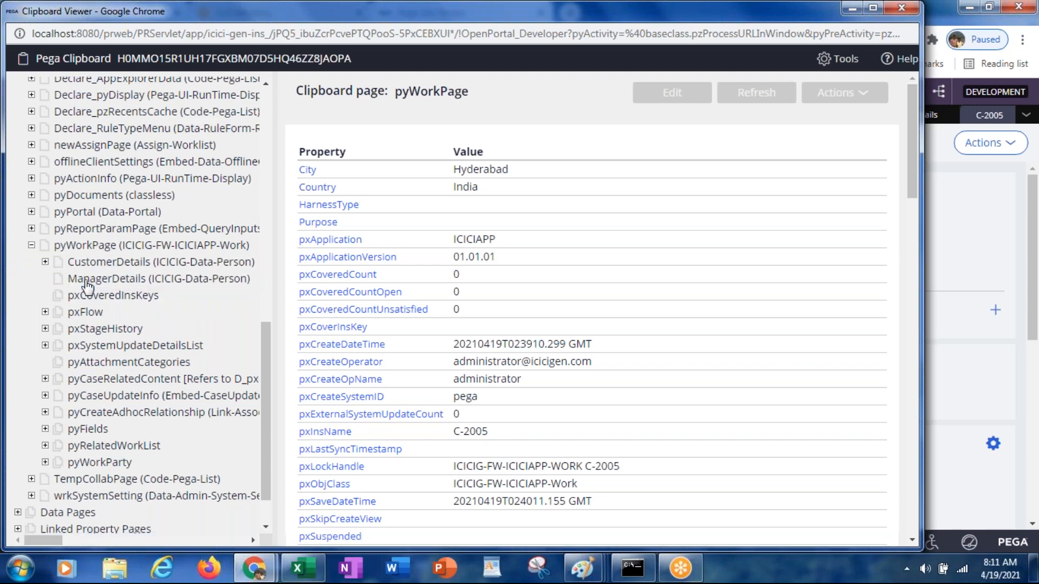
{"action": "left_click", "coordinate": [89, 264]}
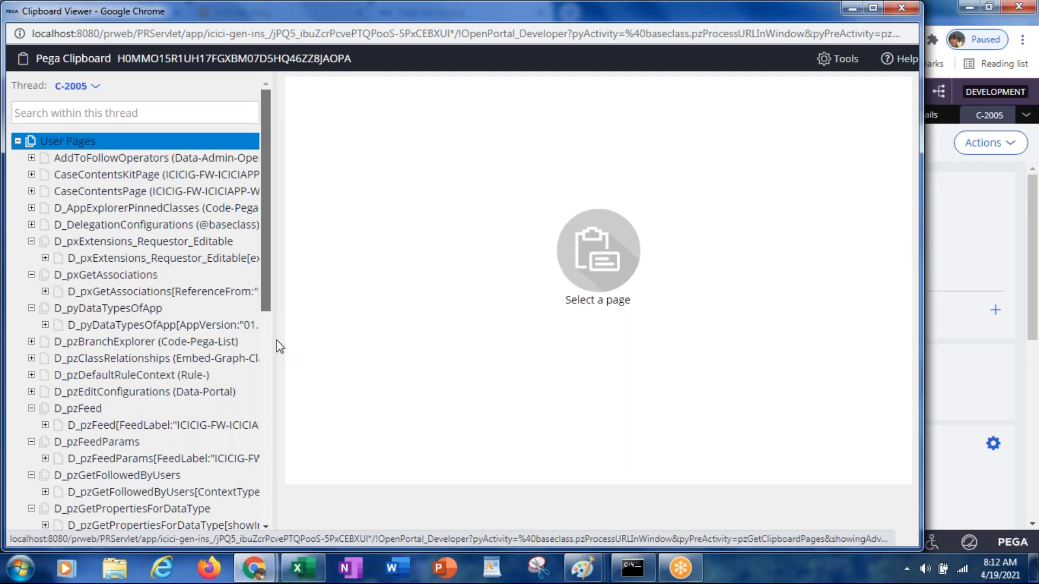
Step: Expand pyWorkPage under User Pages in the clipboard and view the properties of its embedded CustomerDetails page
{"action": "scroll", "coordinate": [280, 346], "scroll_direction": "down", "scroll_amount": 8}
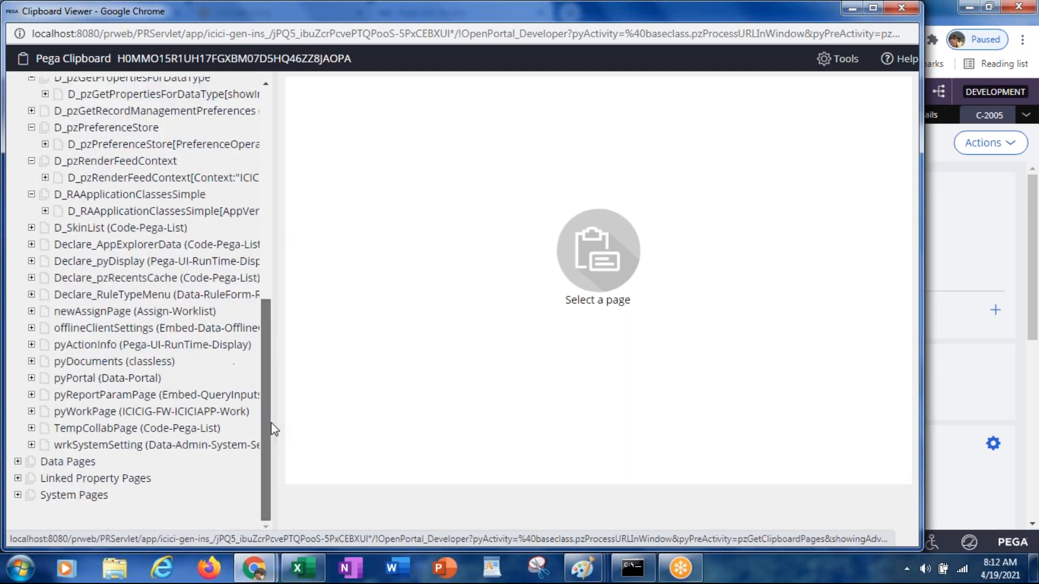
{"action": "left_click", "coordinate": [31, 411]}
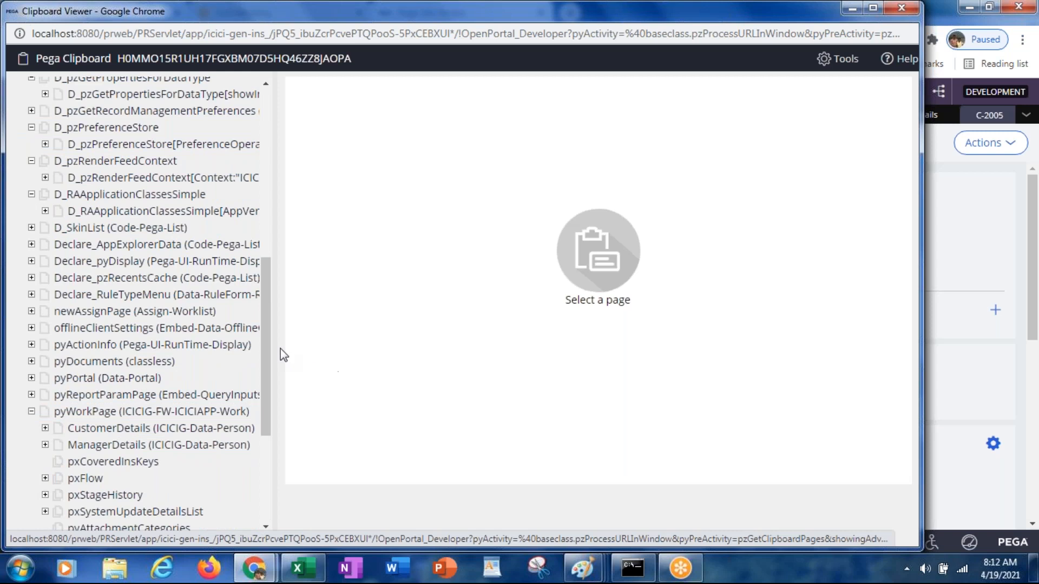
{"action": "left_click_drag", "start_coordinate": [266, 349], "coordinate": [270, 428]}
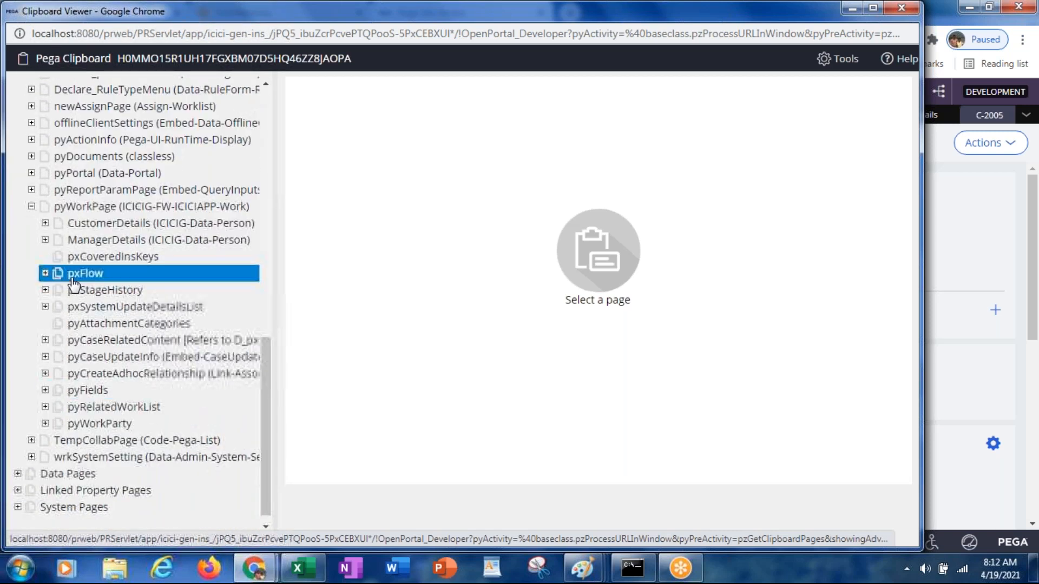
{"action": "left_click", "coordinate": [45, 224]}
{"action": "left_click", "coordinate": [93, 223]}
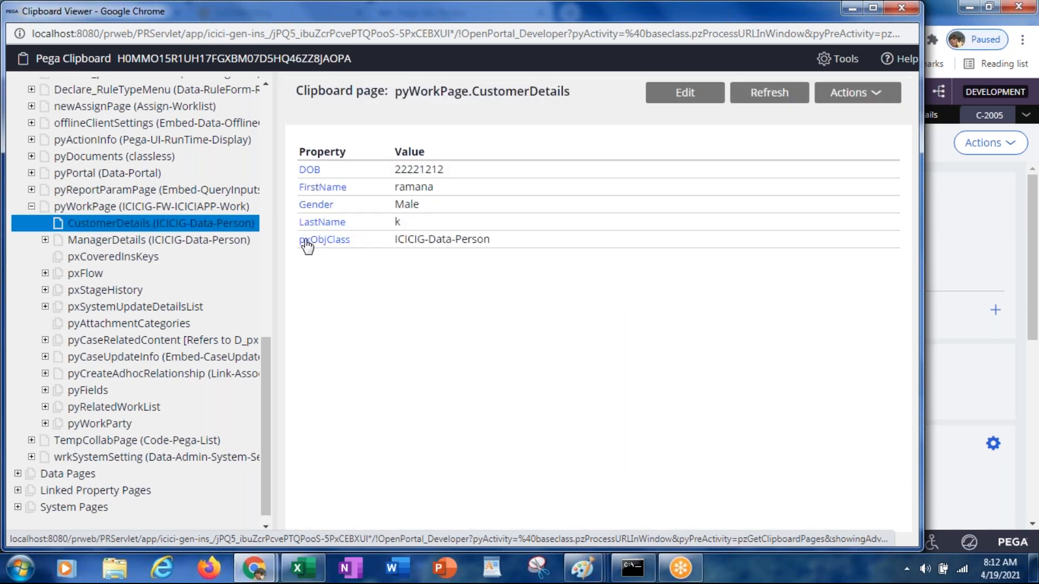
Step: Compare the property values of the embedded ManagerDetails page with those of CustomerDetails
{"action": "left_click", "coordinate": [127, 245]}
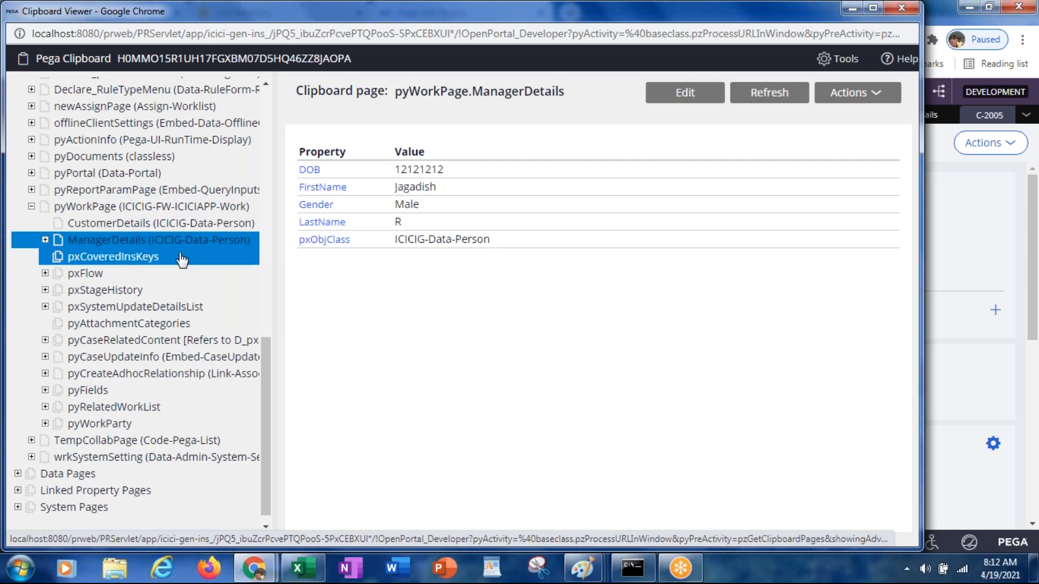
{"action": "left_click", "coordinate": [116, 227]}
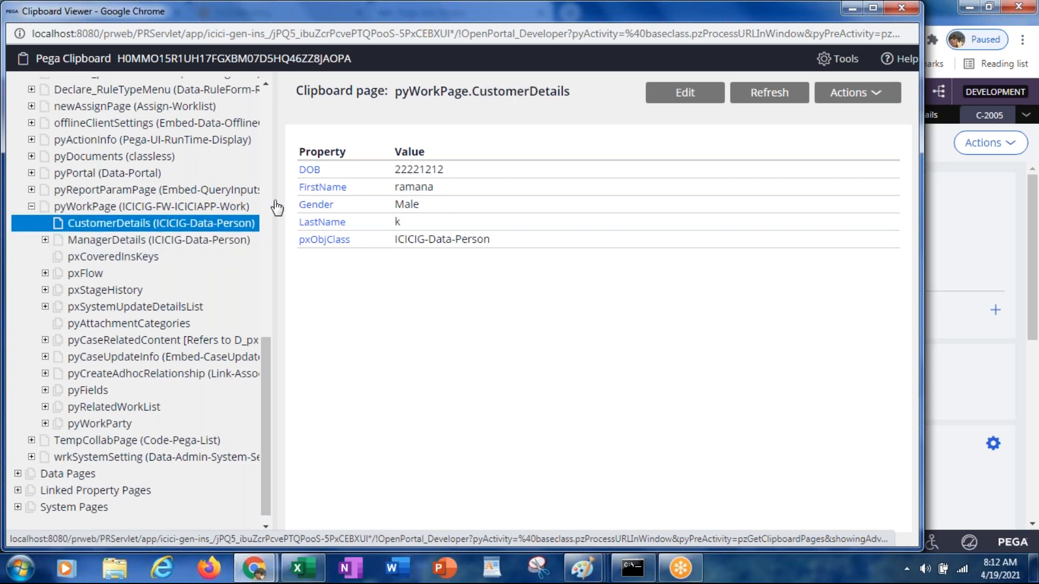
{"action": "left_click_drag", "start_coordinate": [408, 229], "coordinate": [310, 168]}
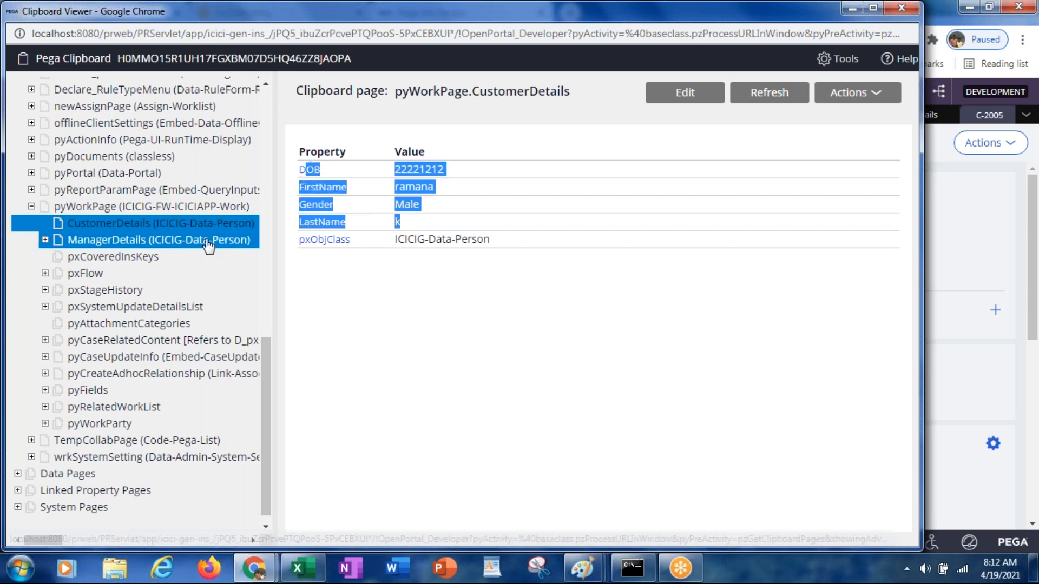
{"action": "left_click", "coordinate": [126, 242]}
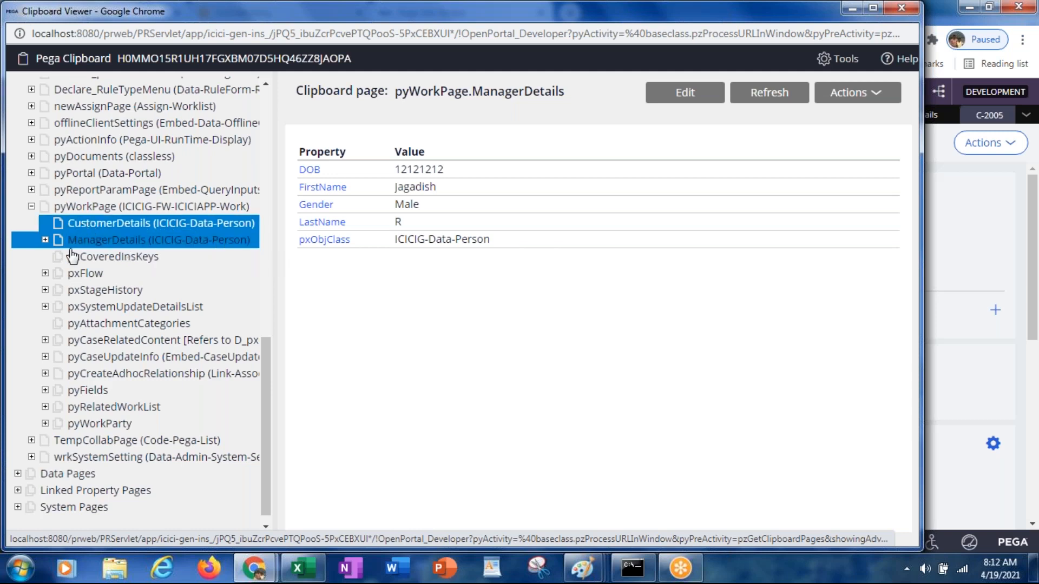
Step: Try to view the properties of the parent pyWorkPage and its embedded ManagerDetails page
{"action": "left_click", "coordinate": [77, 209]}
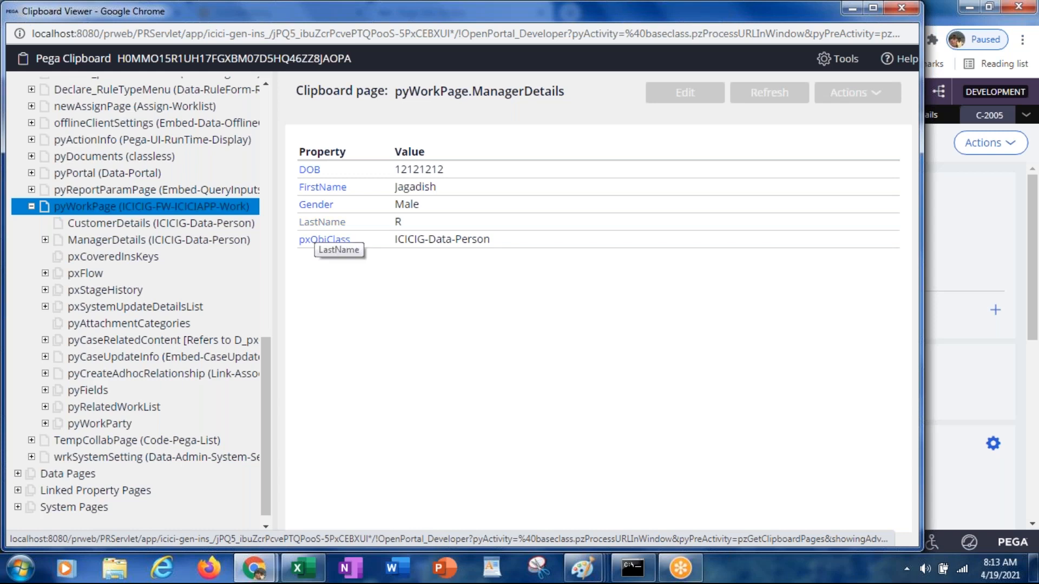
{"action": "double_click", "coordinate": [80, 208]}
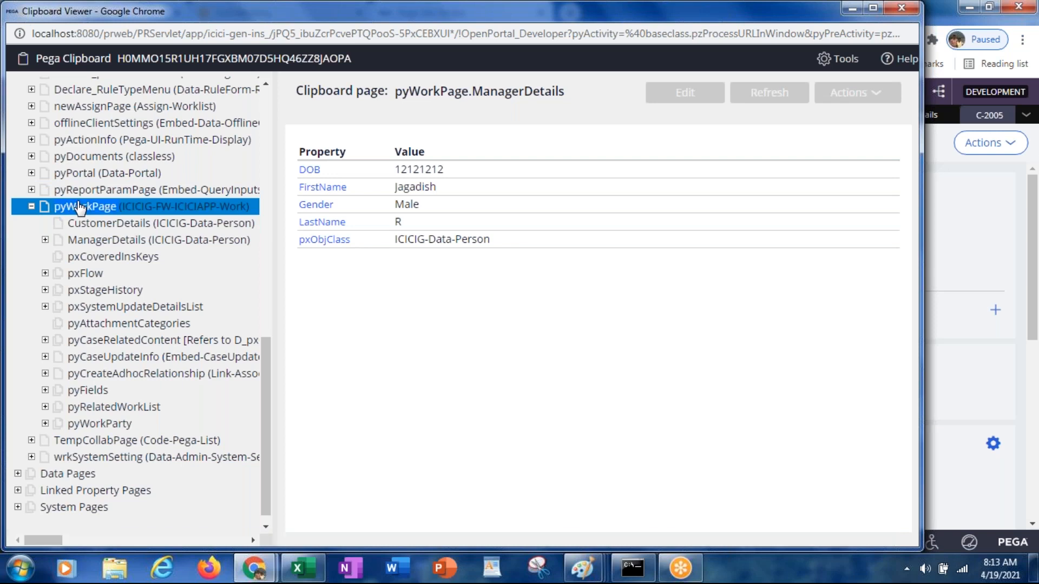
{"action": "left_click", "coordinate": [92, 241]}
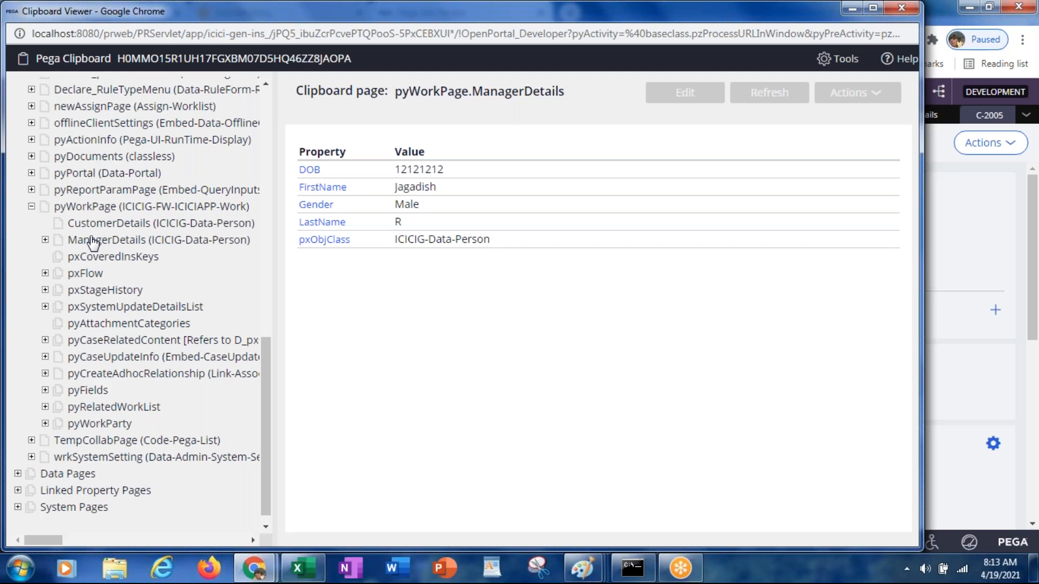
Step: Switch to Dev Studio to collapse ManagerDetails in the property tree, and return to the Clipboard Viewer, choosing to wait for the unresponsive pages
{"action": "key", "text": "alt+Tab"}
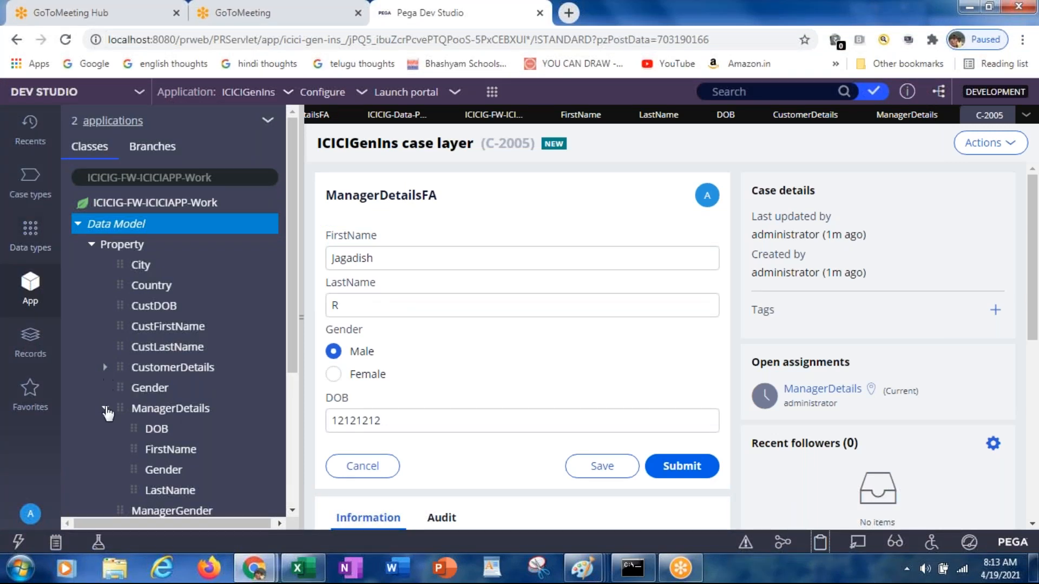
{"action": "left_click", "coordinate": [105, 409]}
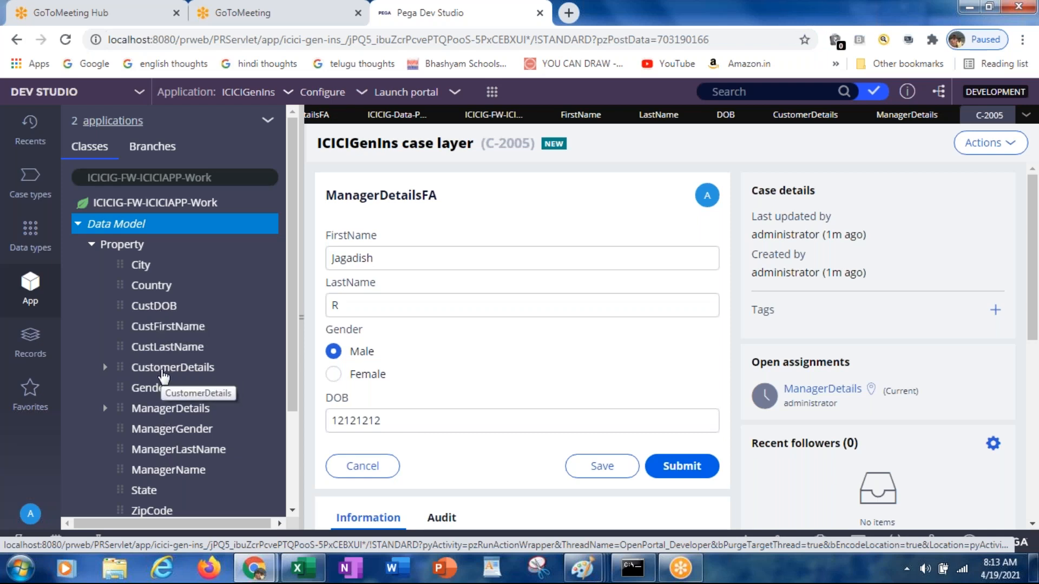
{"action": "key", "text": "alt+Tab"}
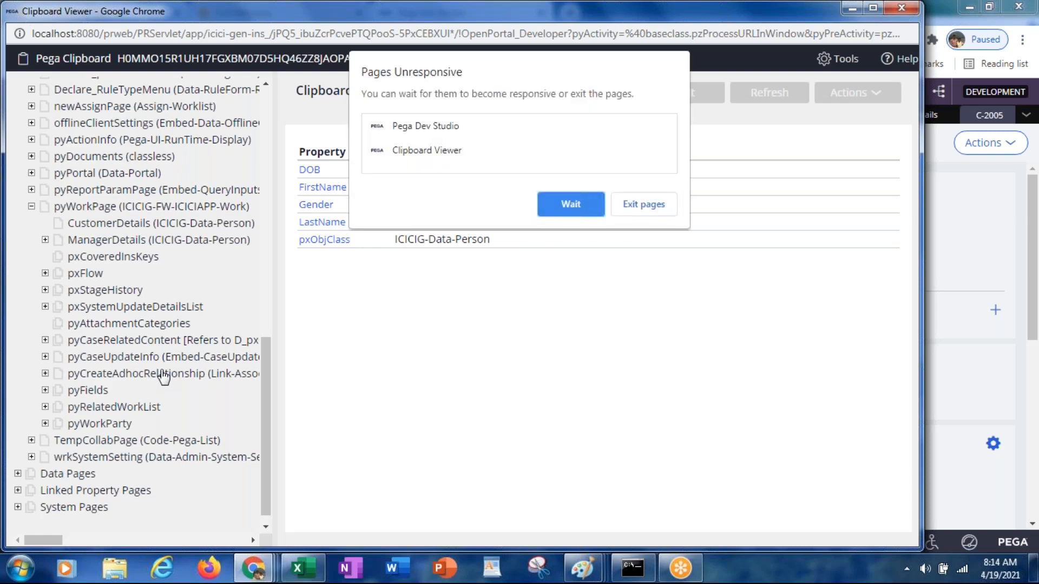
{"action": "left_click", "coordinate": [567, 209]}
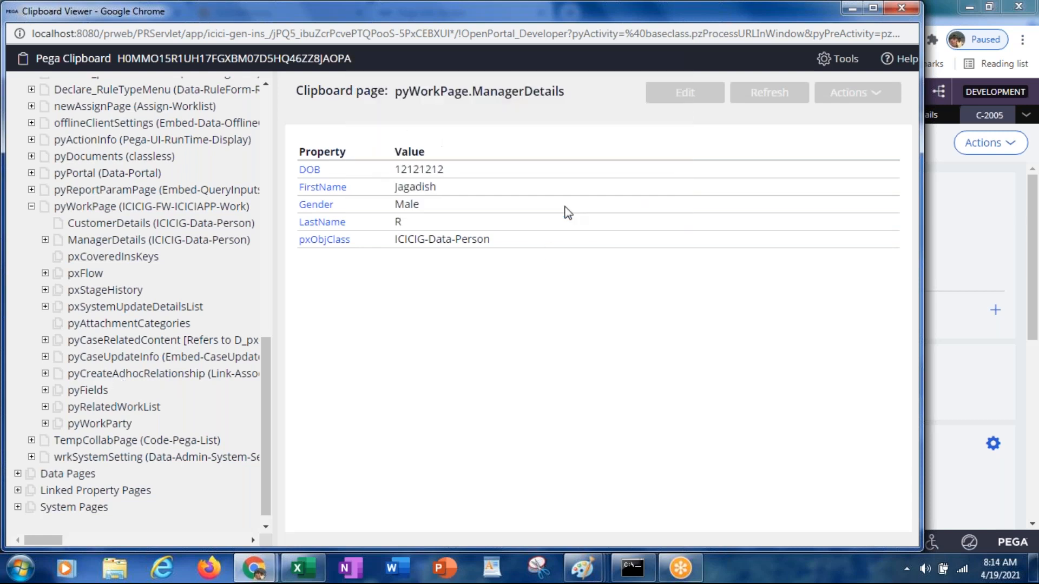